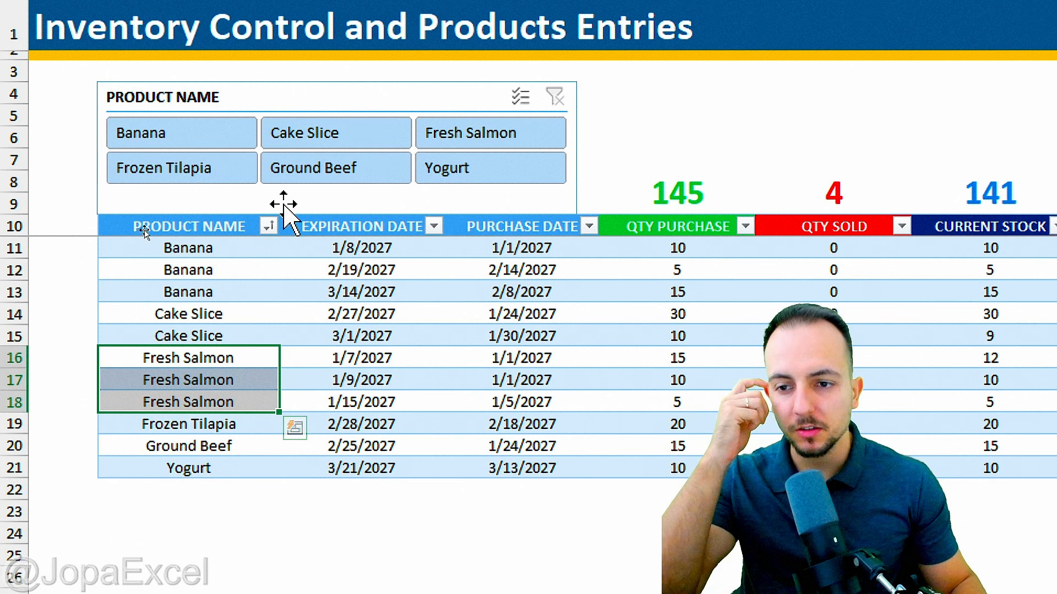
Filter the inventory table to Fresh Salmon and look through its separate stock entries.
{"action": "left_click", "coordinate": [518, 133]}
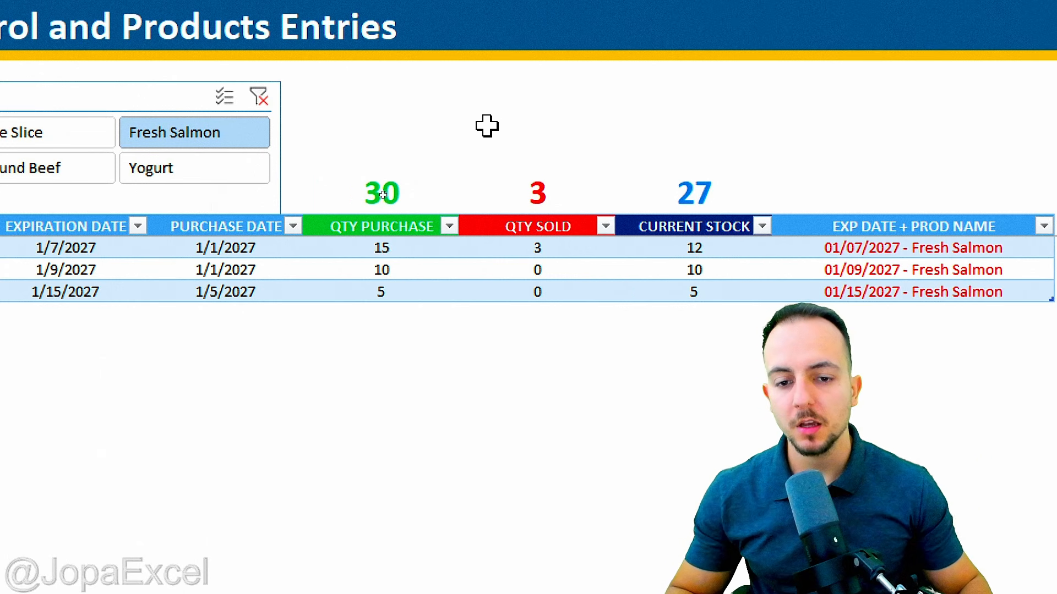
{"action": "left_click", "coordinate": [130, 403]}
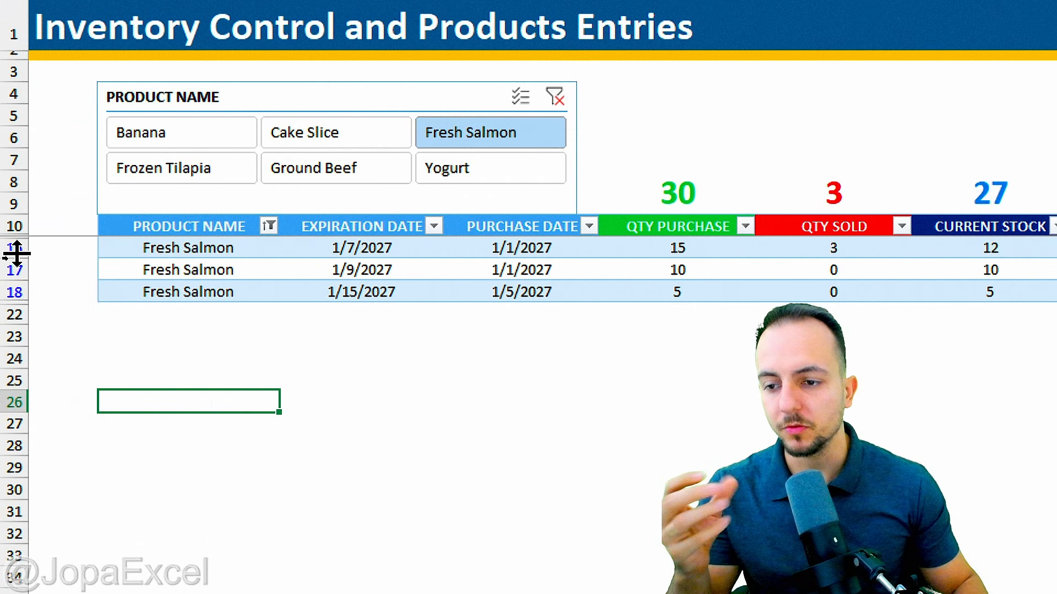
{"action": "left_click", "coordinate": [13, 248]}
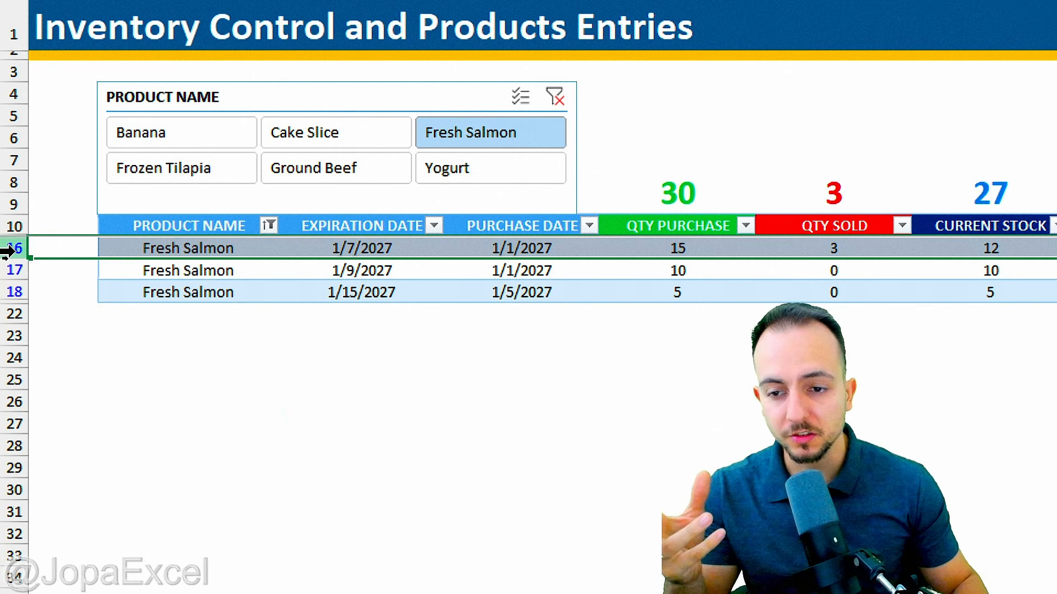
{"action": "left_click", "coordinate": [14, 269]}
{"action": "left_click", "coordinate": [14, 291]}
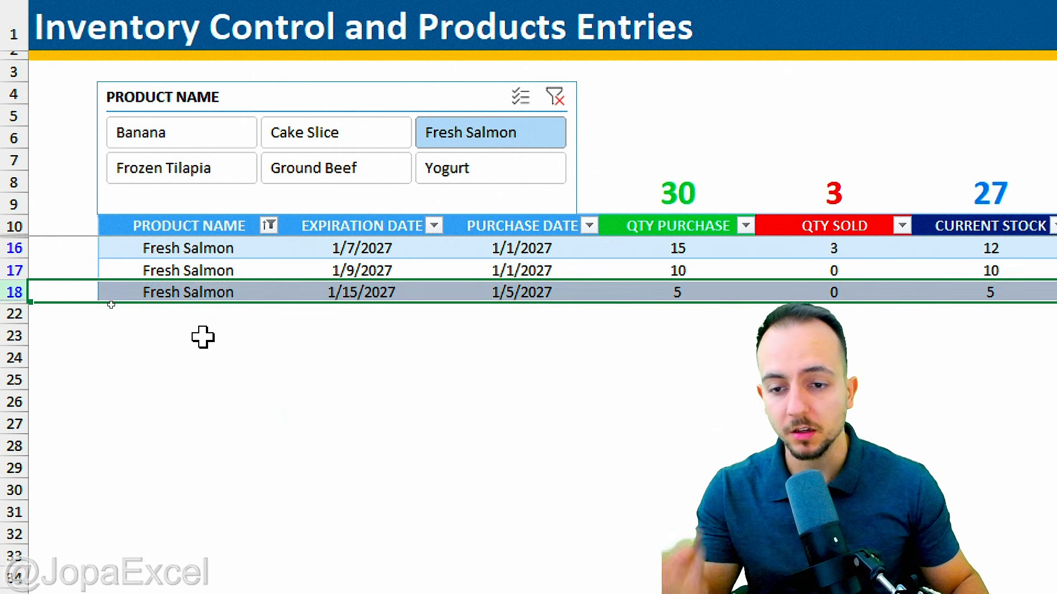
{"action": "left_click", "coordinate": [203, 337]}
{"action": "left_click_drag", "start_coordinate": [230, 251], "coordinate": [231, 287]}
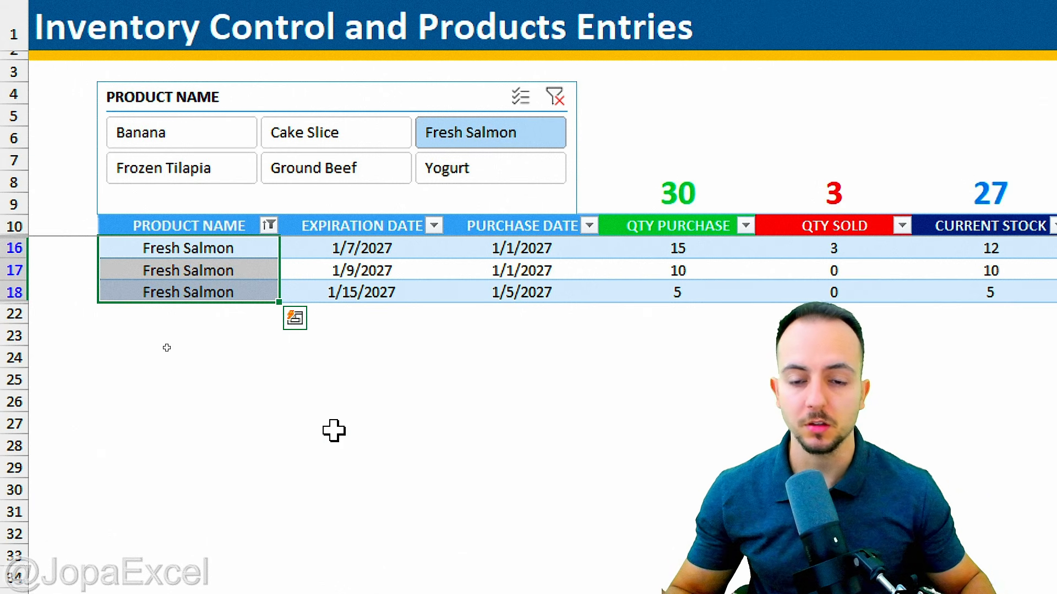
Compare the expiration dates of the Fresh Salmon entries.
{"action": "left_click", "coordinate": [384, 251]}
{"action": "left_click", "coordinate": [387, 275]}
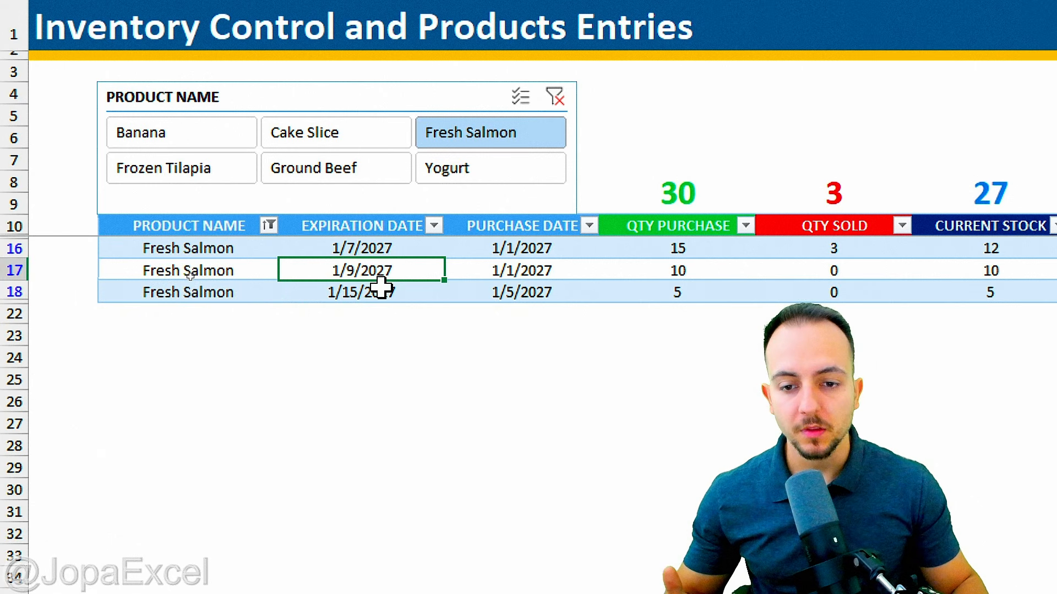
{"action": "left_click", "coordinate": [382, 248]}
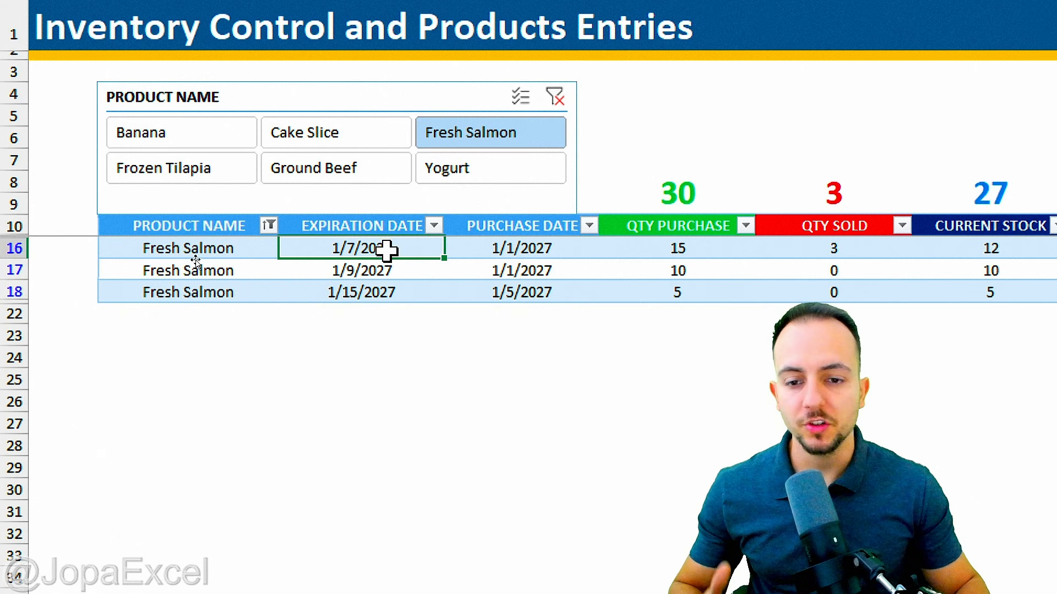
{"action": "left_click", "coordinate": [393, 274]}
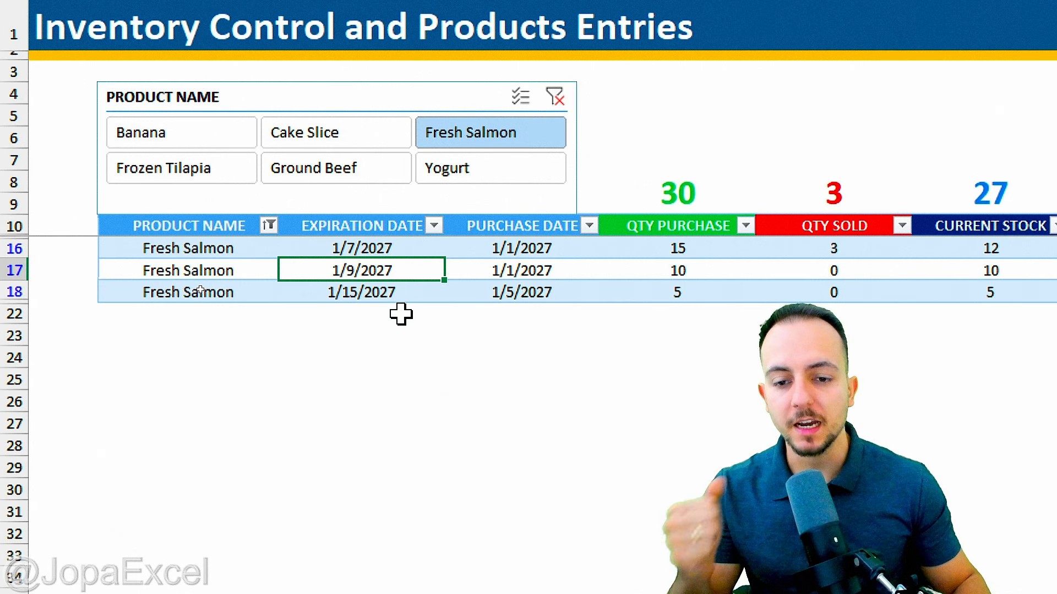
{"action": "left_click", "coordinate": [378, 296]}
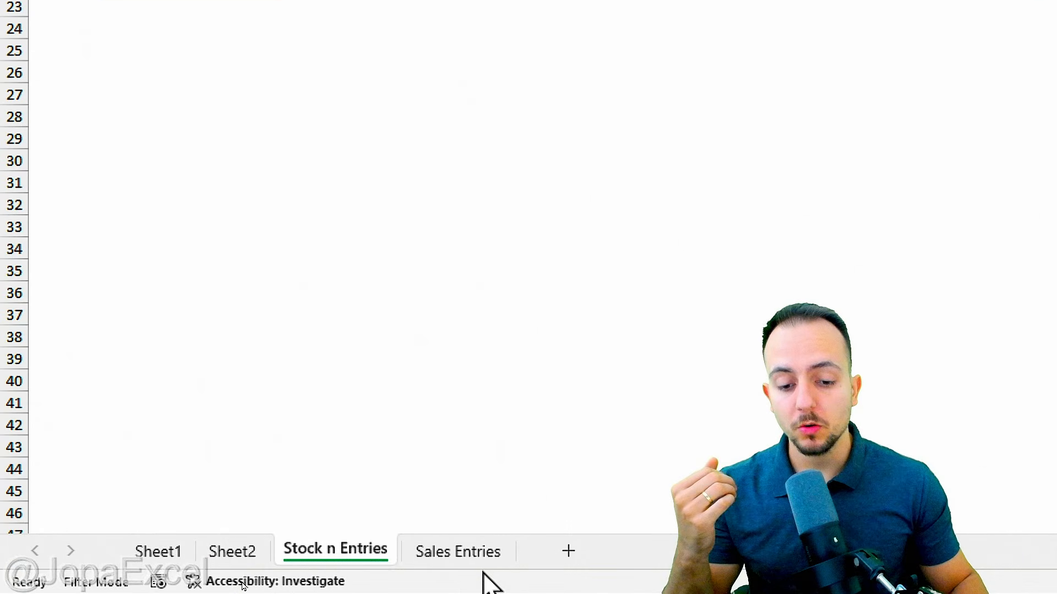
Add a new row to the sales table on the Sales Entries sheet with the sale date 01/01/2027.
{"action": "left_click", "coordinate": [476, 557]}
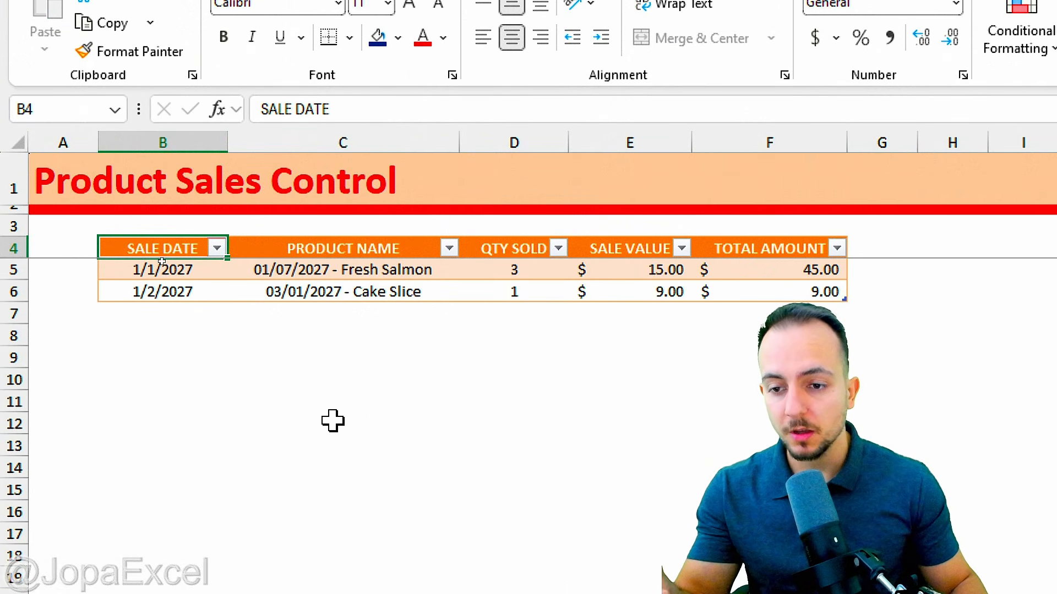
{"action": "left_click", "coordinate": [179, 322]}
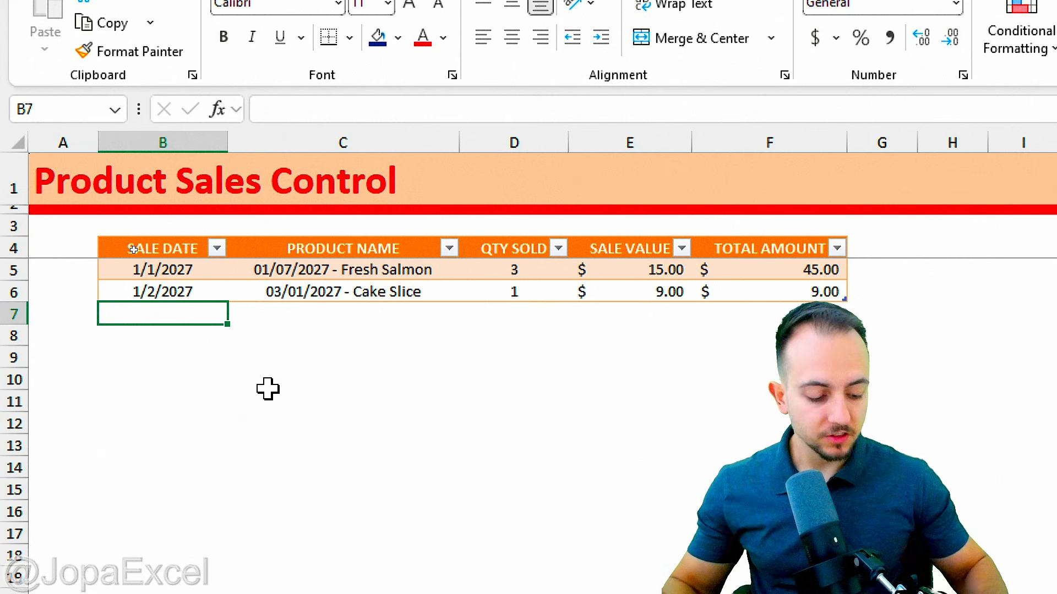
{"action": "type", "text": "01/01/2027"}
{"action": "key", "text": "Return"}
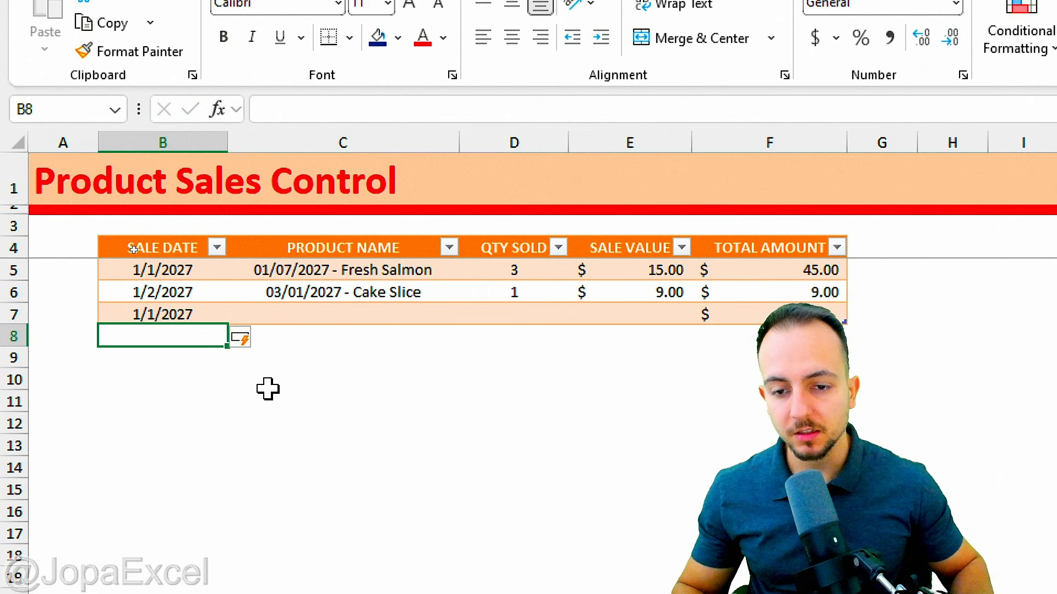
Choose the product 03/01/2027 - Cake Slice for the new sale and enter 5 as the quantity sold.
{"action": "left_click", "coordinate": [417, 309]}
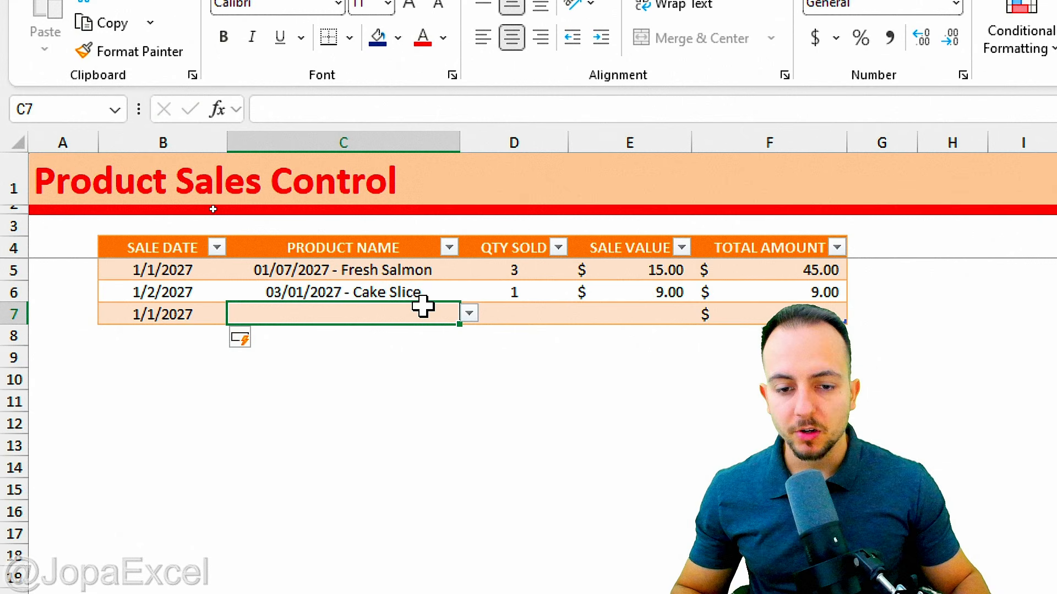
{"action": "left_click", "coordinate": [469, 315]}
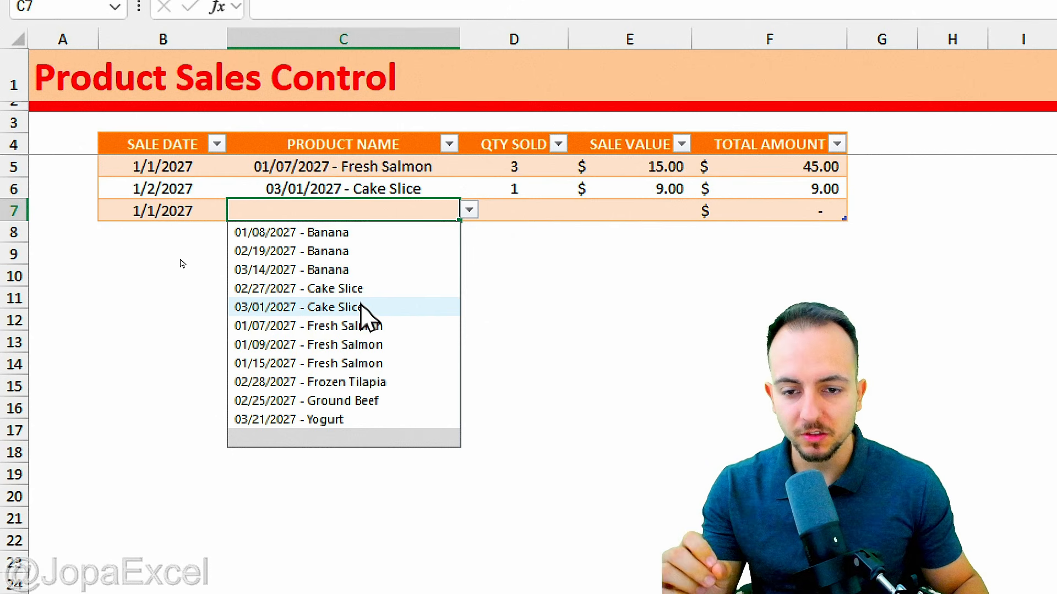
{"action": "left_click", "coordinate": [361, 307]}
{"action": "left_click", "coordinate": [550, 210]}
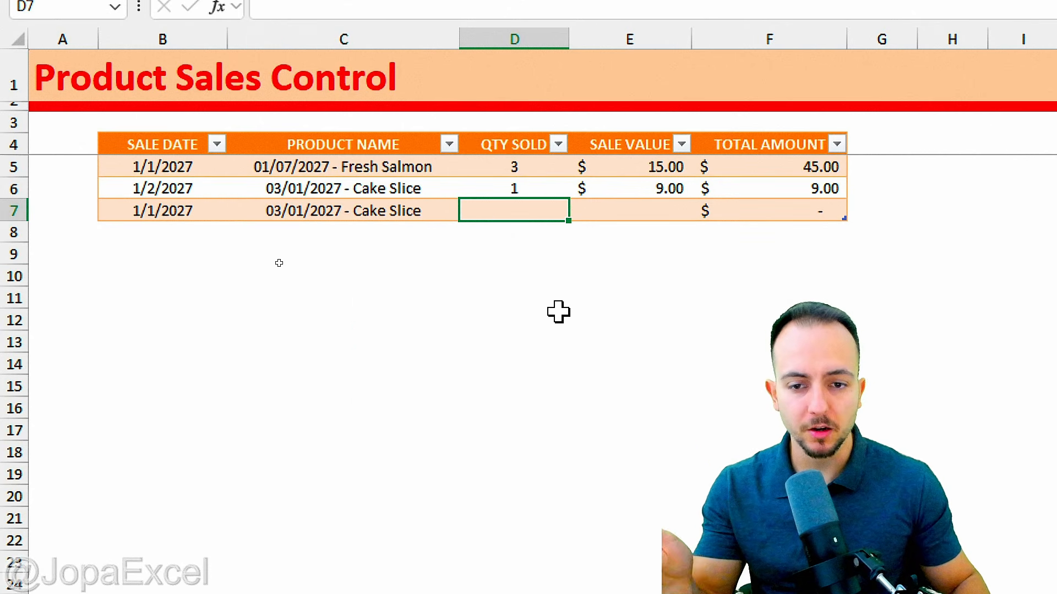
{"action": "key", "text": "Return"}
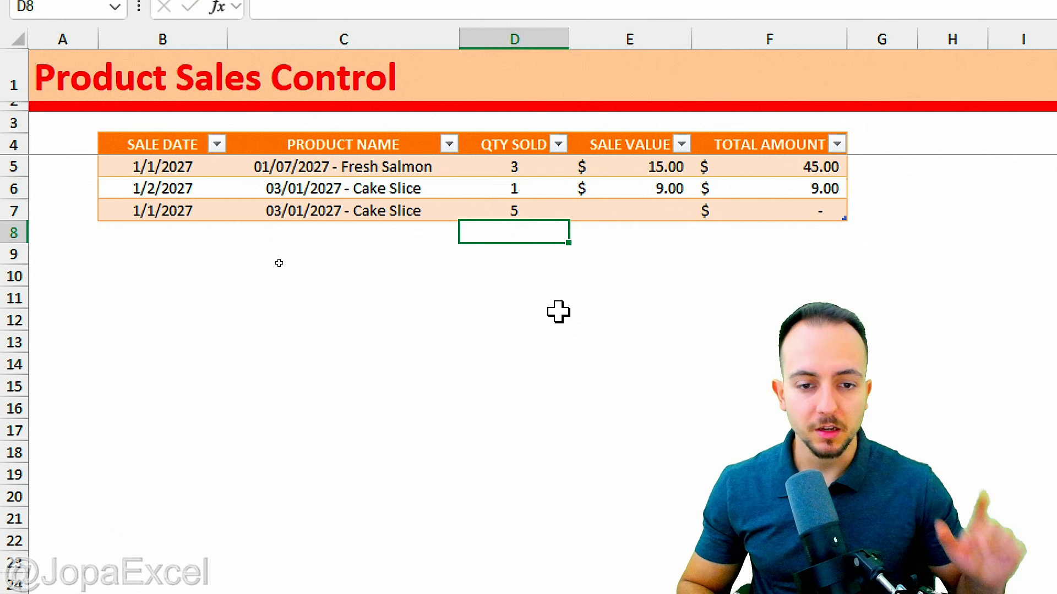
{"action": "left_click_drag", "start_coordinate": [254, 170], "coordinate": [441, 234]}
{"action": "left_click_drag", "start_coordinate": [438, 239], "coordinate": [468, 293]}
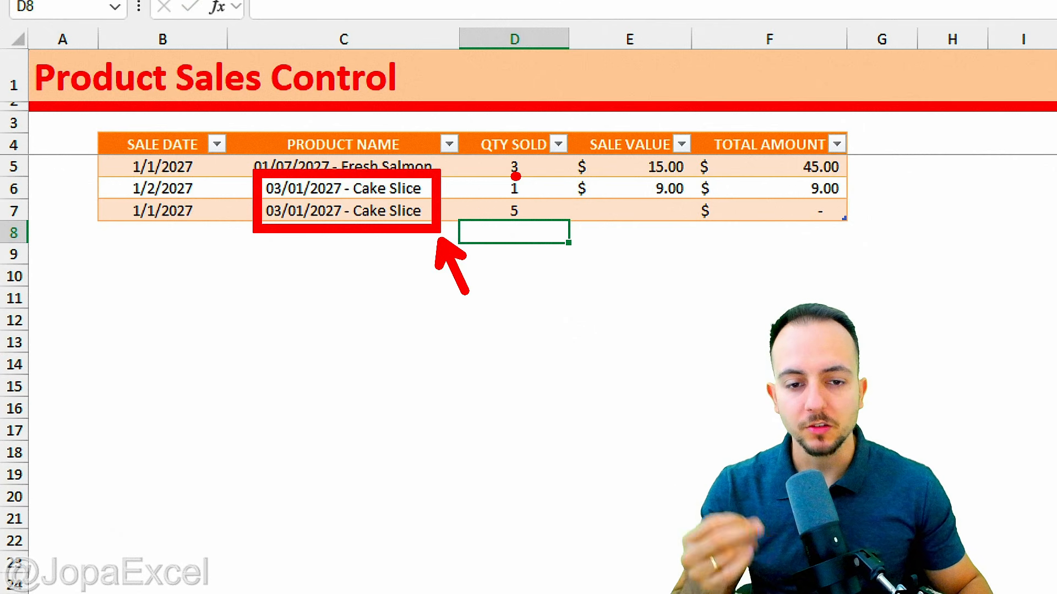
{"action": "left_click_drag", "start_coordinate": [515, 176], "coordinate": [521, 202]}
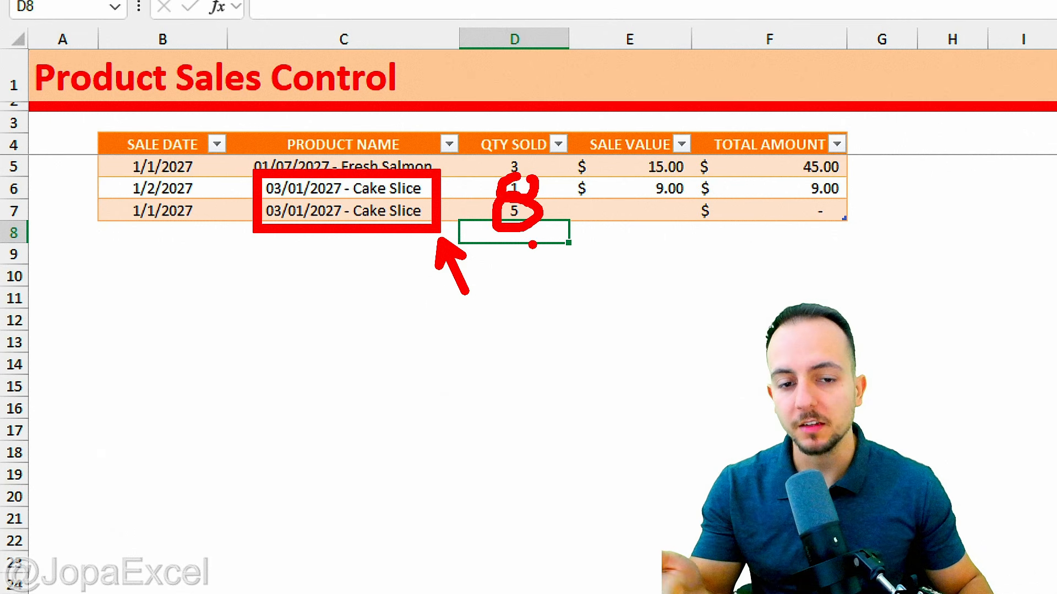
{"action": "key", "text": "Escape"}
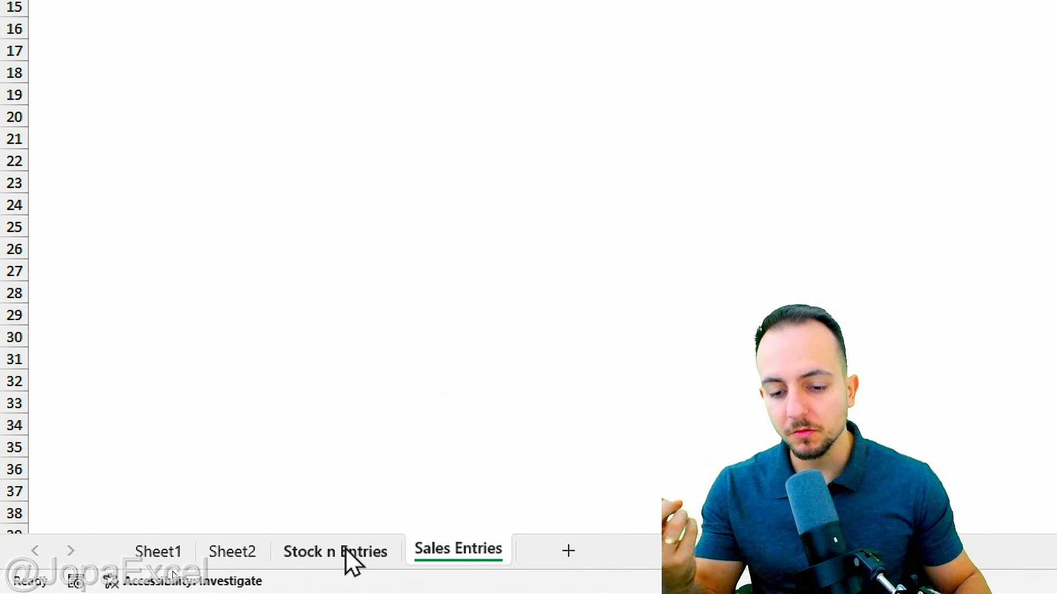
On the Stock n Entries sheet, filter the table to Cake Slice and examine its purchased, sold and current stock quantities.
{"action": "left_click", "coordinate": [349, 558]}
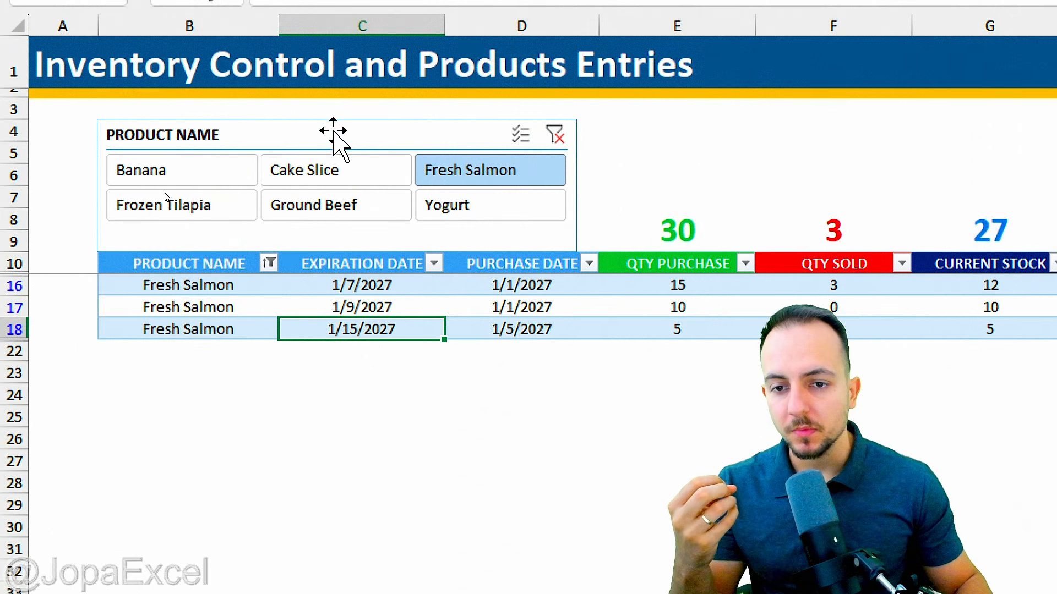
{"action": "left_click", "coordinate": [345, 175]}
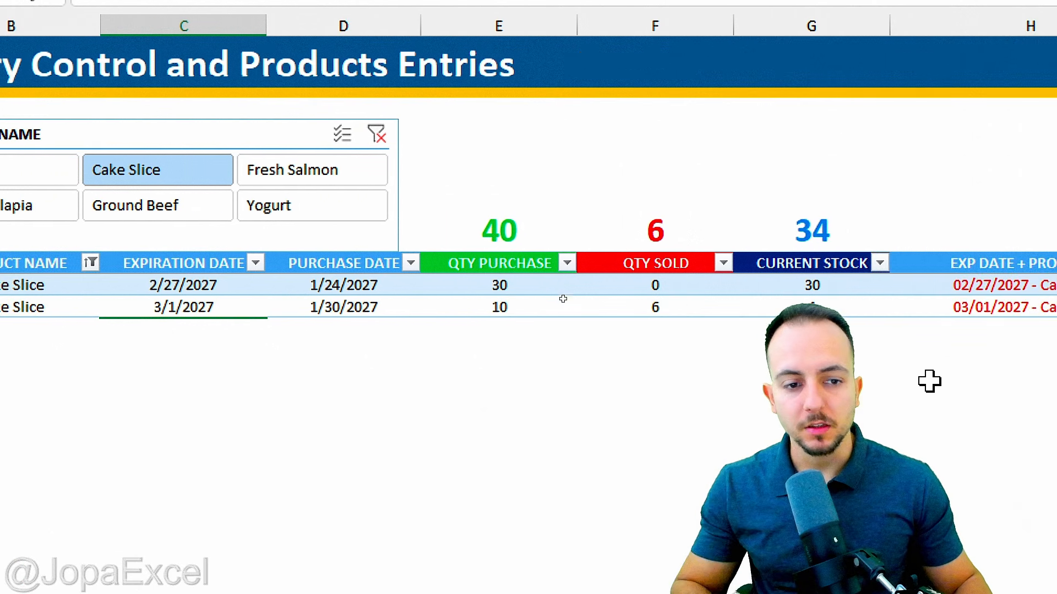
{"action": "mouse_move", "coordinate": [661, 174]}
{"action": "left_mouse_down"}
{"action": "mouse_move", "coordinate": [745, 283]}
{"action": "mouse_move", "coordinate": [773, 345]}
{"action": "left_mouse_up"}
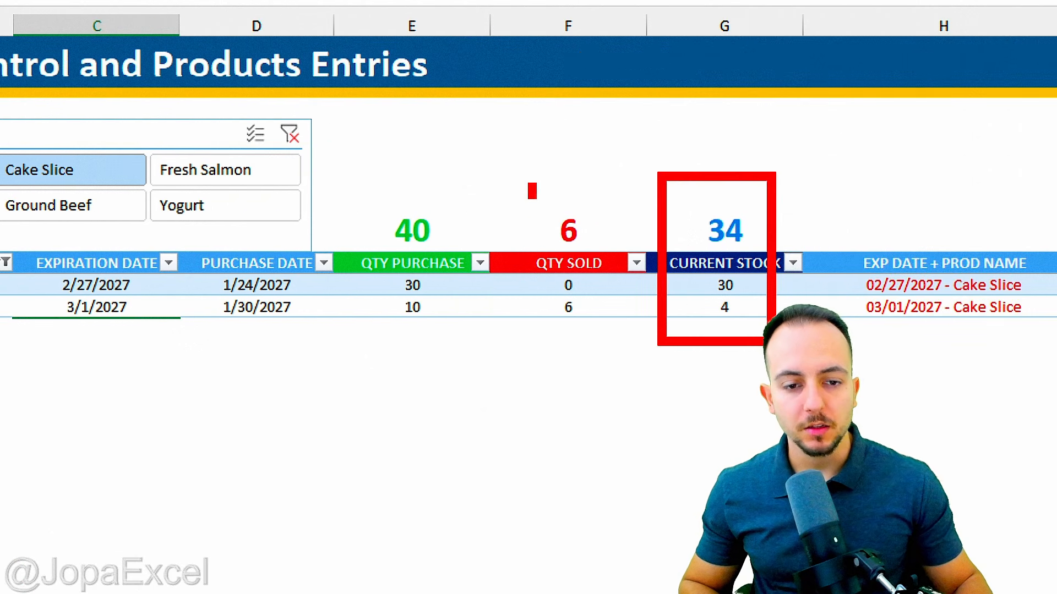
{"action": "left_click_drag", "start_coordinate": [529, 179], "coordinate": [601, 369]}
{"action": "left_click_drag", "start_coordinate": [385, 174], "coordinate": [444, 365]}
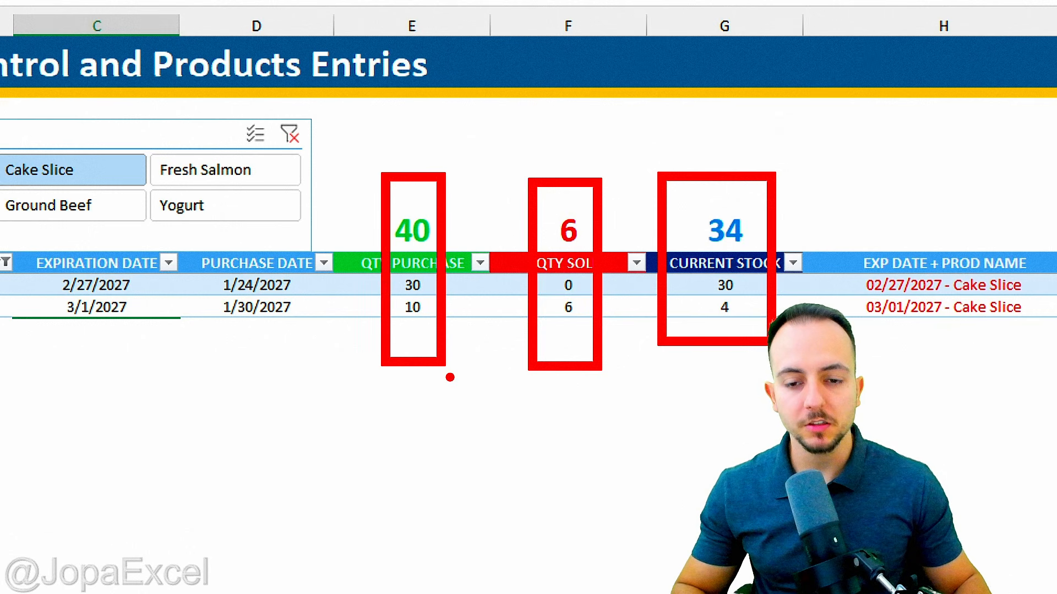
{"action": "key", "text": "Escape"}
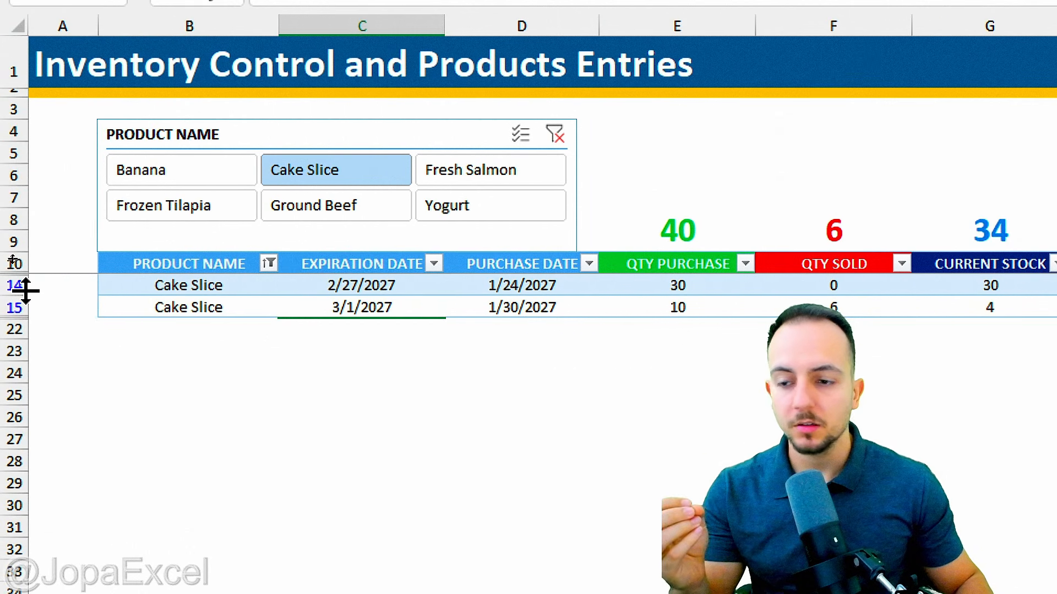
Clear the product name filter on the inventory table.
{"action": "left_click", "coordinate": [17, 284]}
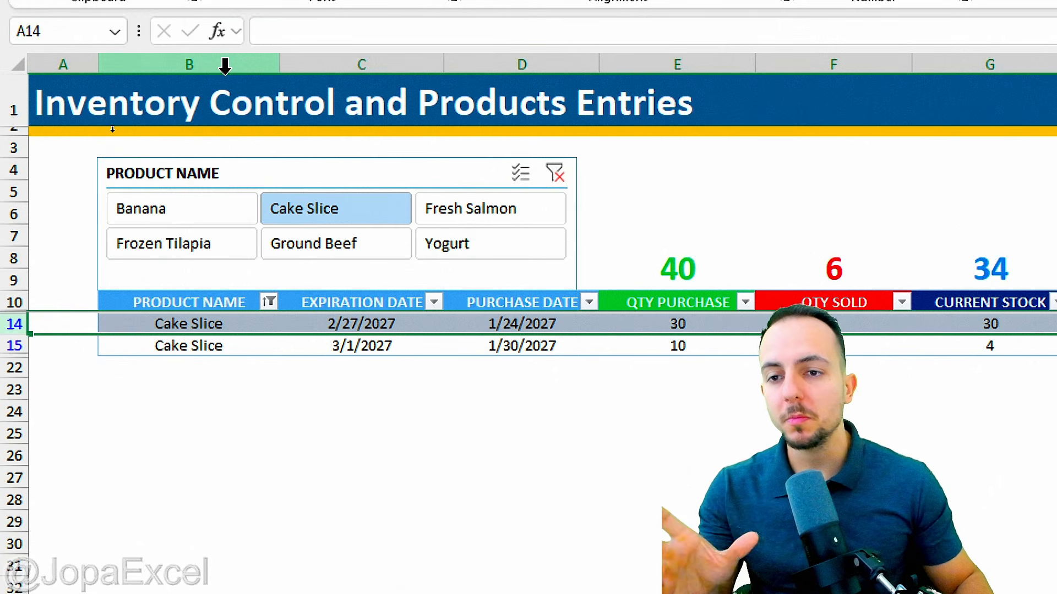
{"action": "left_click", "coordinate": [221, 25]}
{"action": "left_click", "coordinate": [396, 25]}
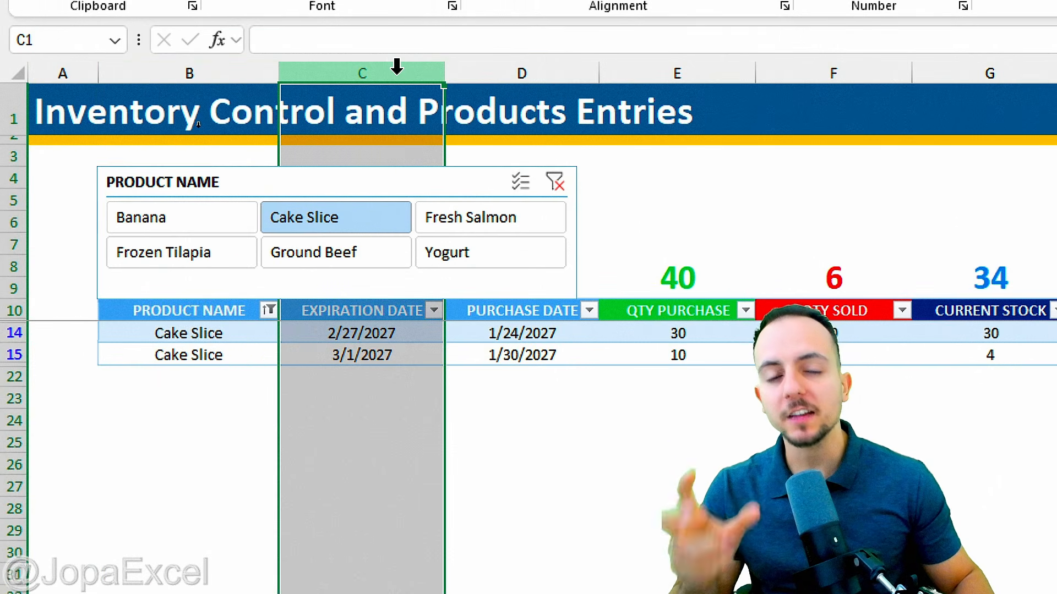
{"action": "left_click", "coordinate": [213, 312]}
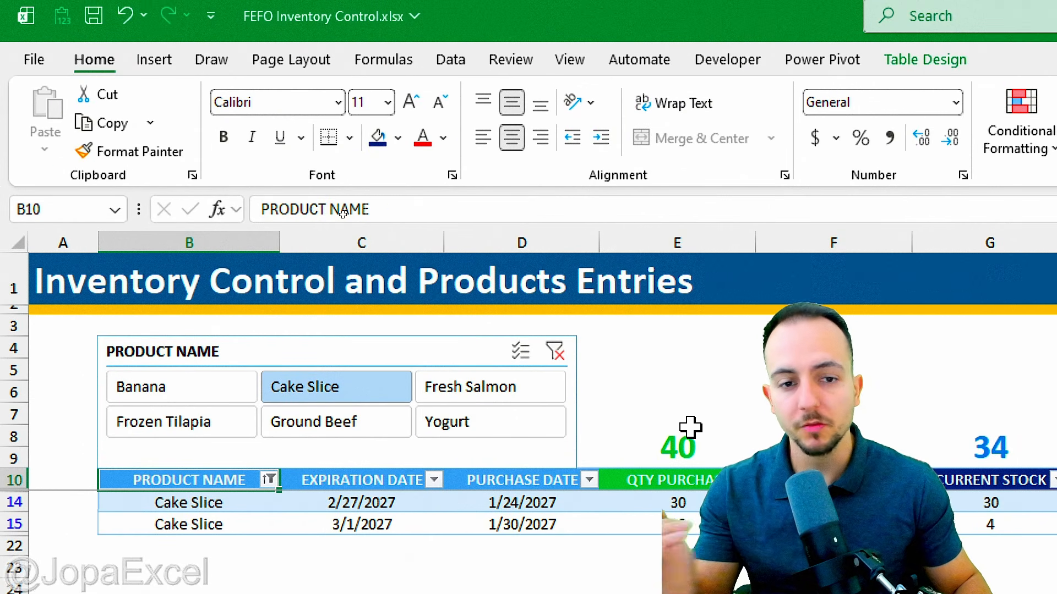
{"action": "left_click", "coordinate": [554, 350]}
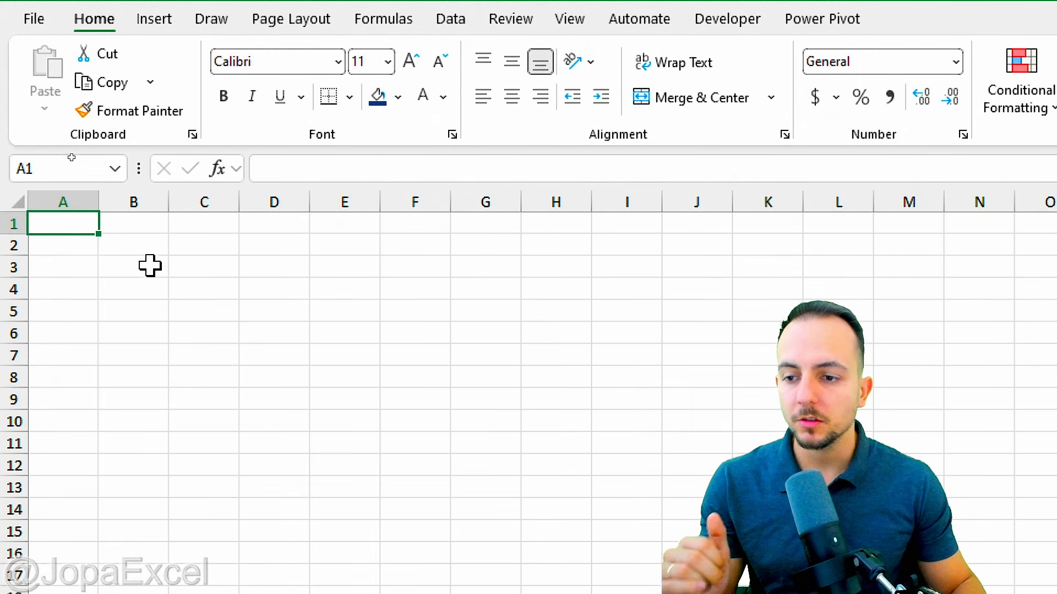
Fill row 1 of the blank sheet with the darkest shade of the light blue theme colour.
{"action": "left_click", "coordinate": [17, 224]}
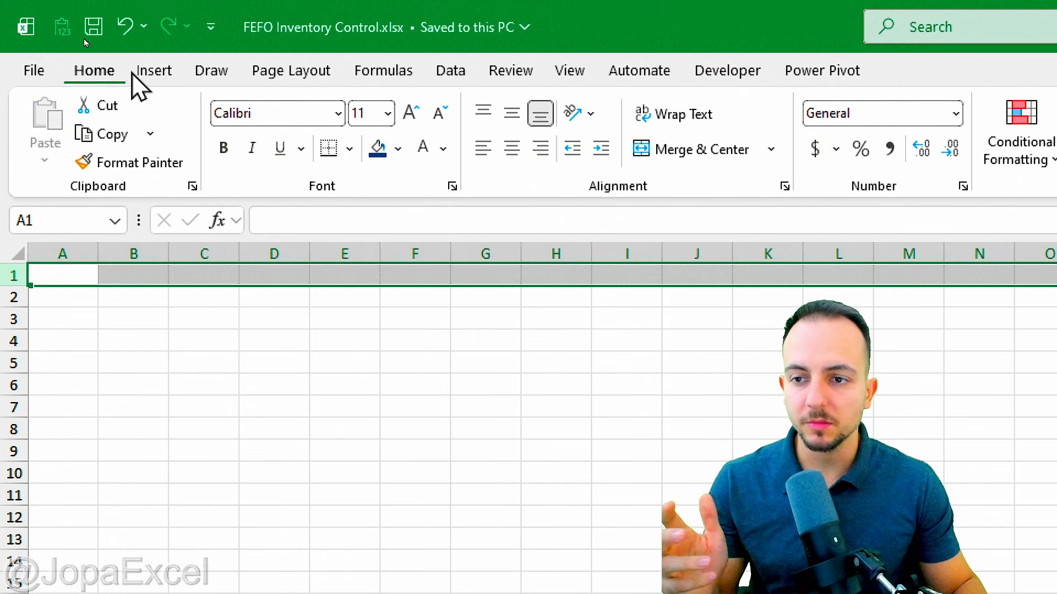
{"action": "left_click", "coordinate": [398, 149]}
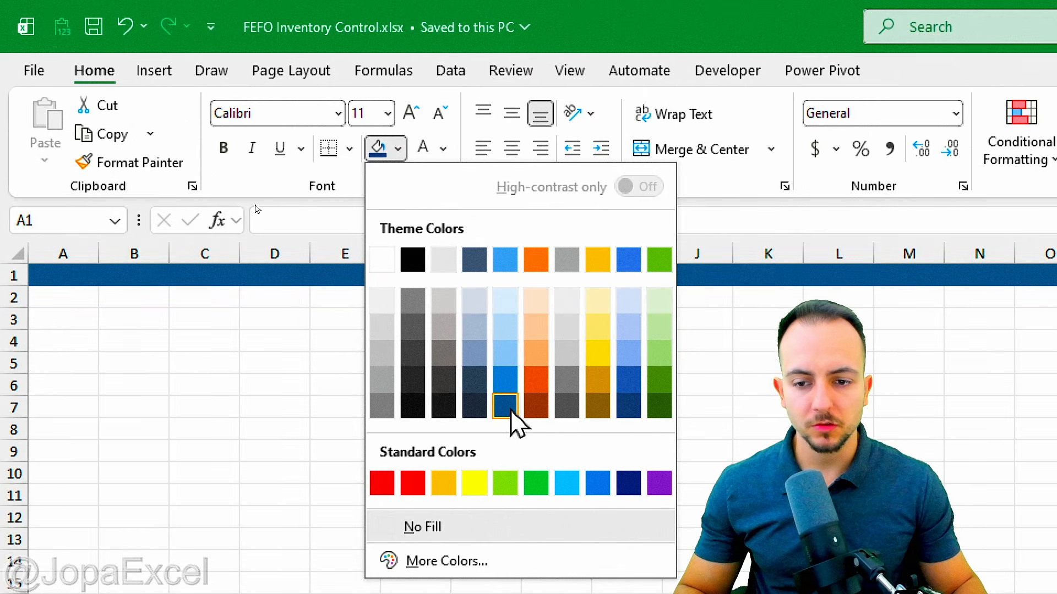
{"action": "left_click", "coordinate": [505, 407]}
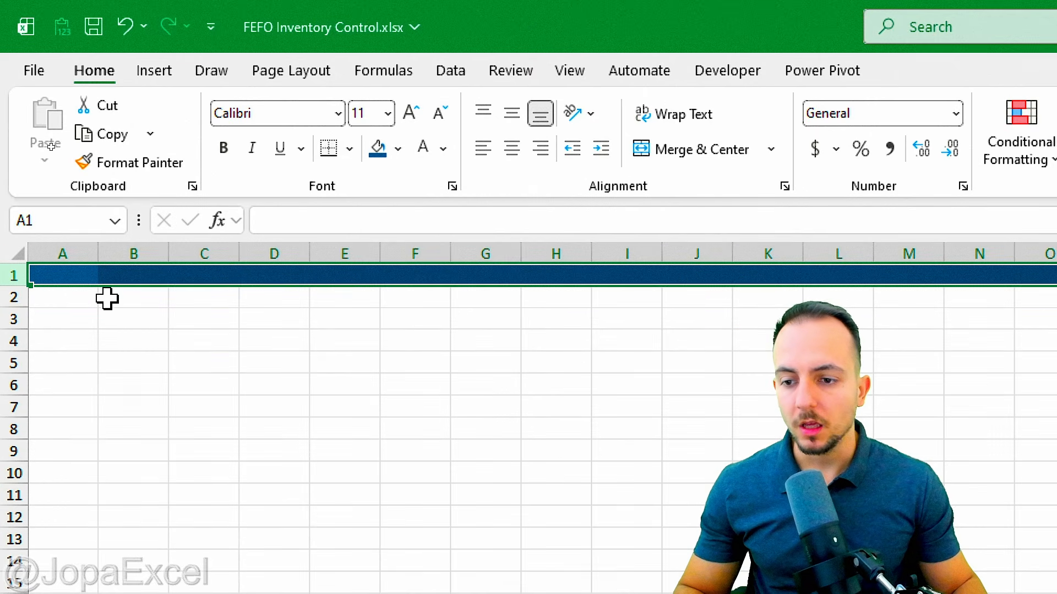
Enter the title "Inventory Control and Products Entries" in cell A1.
{"action": "left_click", "coordinate": [77, 270]}
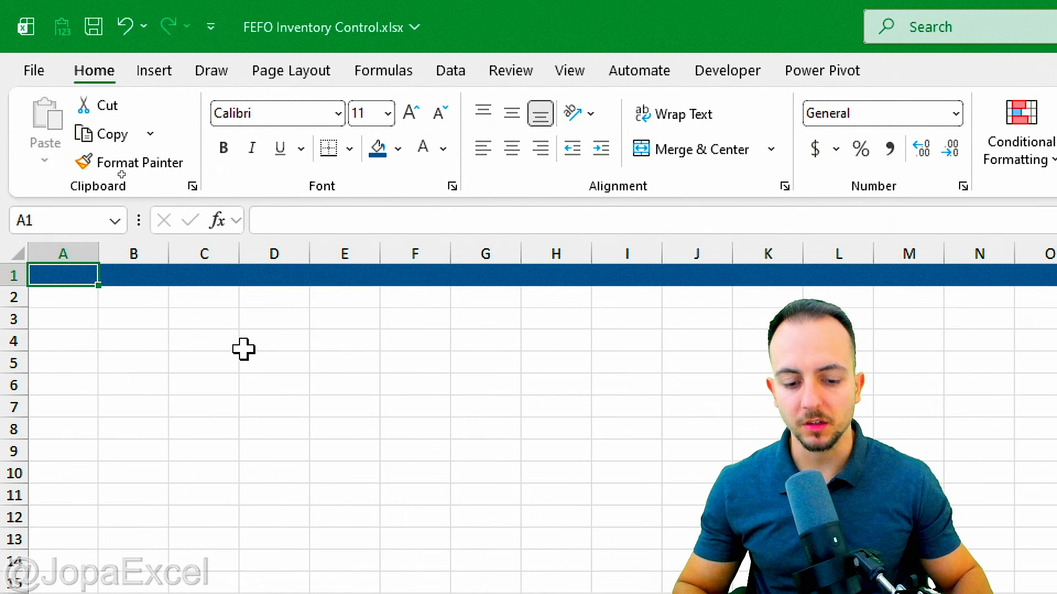
{"action": "type", "text": "I"}
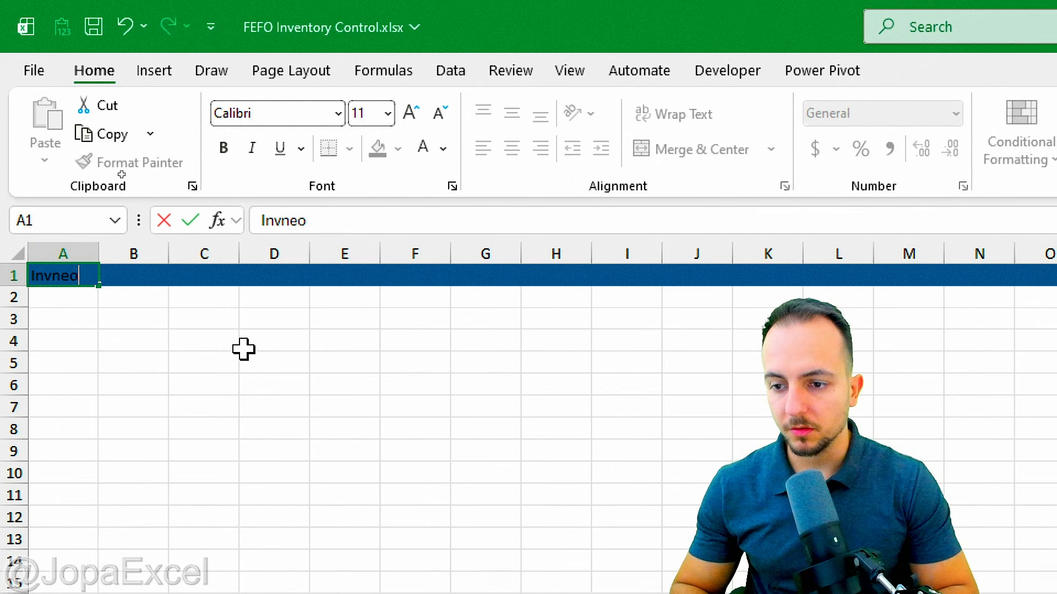
{"action": "type", "text": "nventory"}
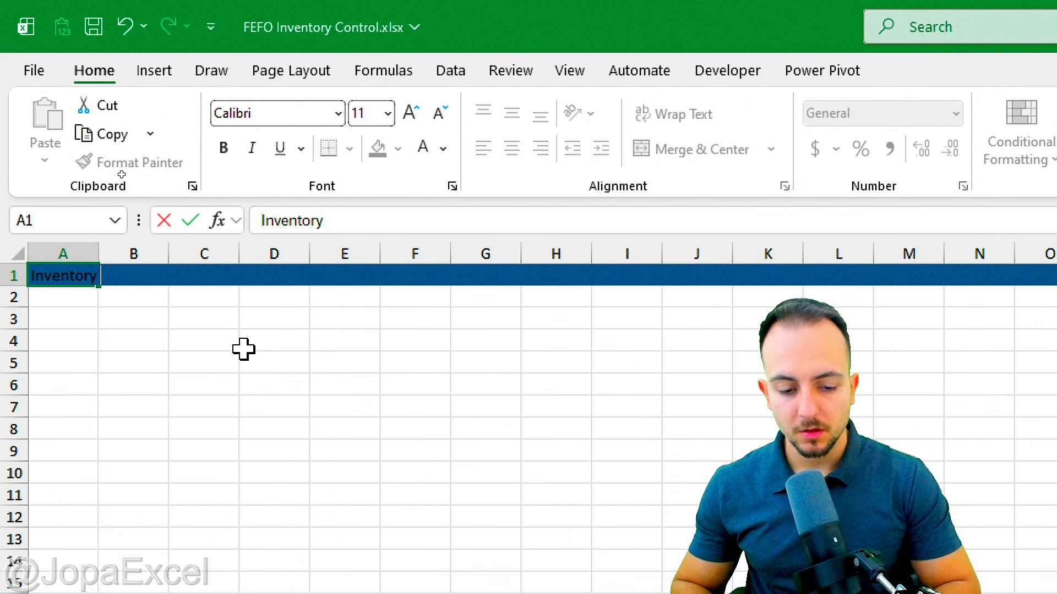
{"action": "type", "text": " Control and Products"}
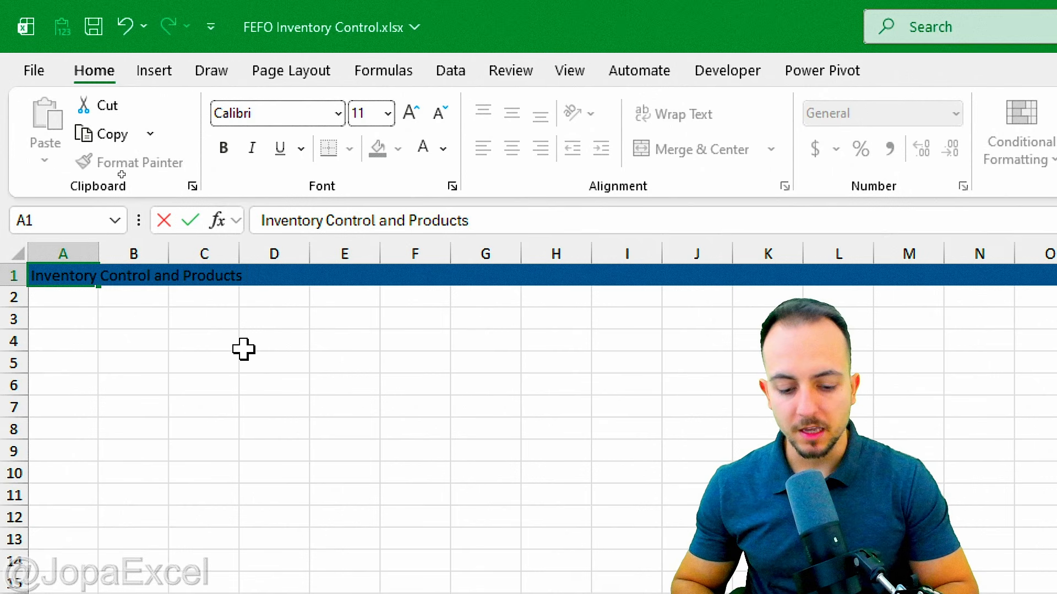
{"action": "type", "text": " Entries"}
{"action": "key", "text": "Return"}
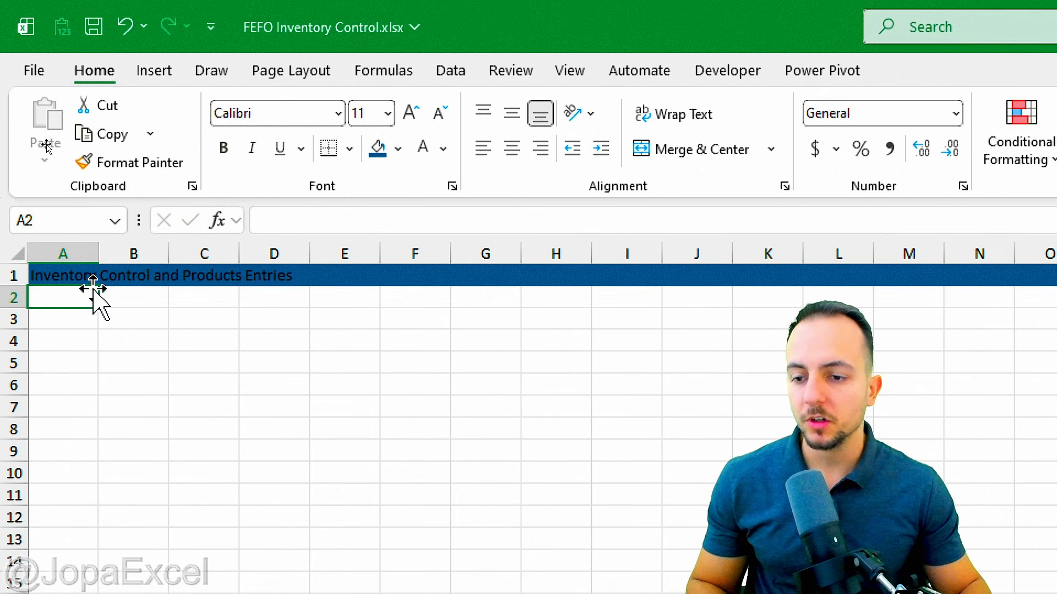
Set the font size of the title in cell A1 to 28.
{"action": "left_click", "coordinate": [64, 278]}
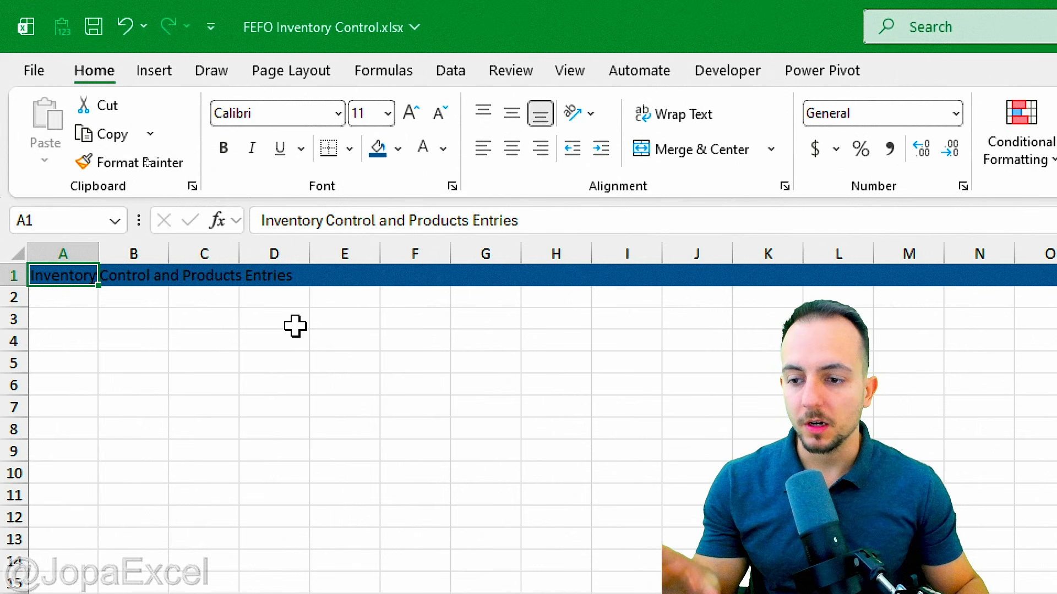
{"action": "left_click", "coordinate": [411, 112]}
{"action": "left_click", "coordinate": [412, 113]}
{"action": "left_click", "coordinate": [411, 113]}
{"action": "left_click", "coordinate": [411, 113]}
{"action": "left_click", "coordinate": [412, 112]}
{"action": "left_click", "coordinate": [412, 113]}
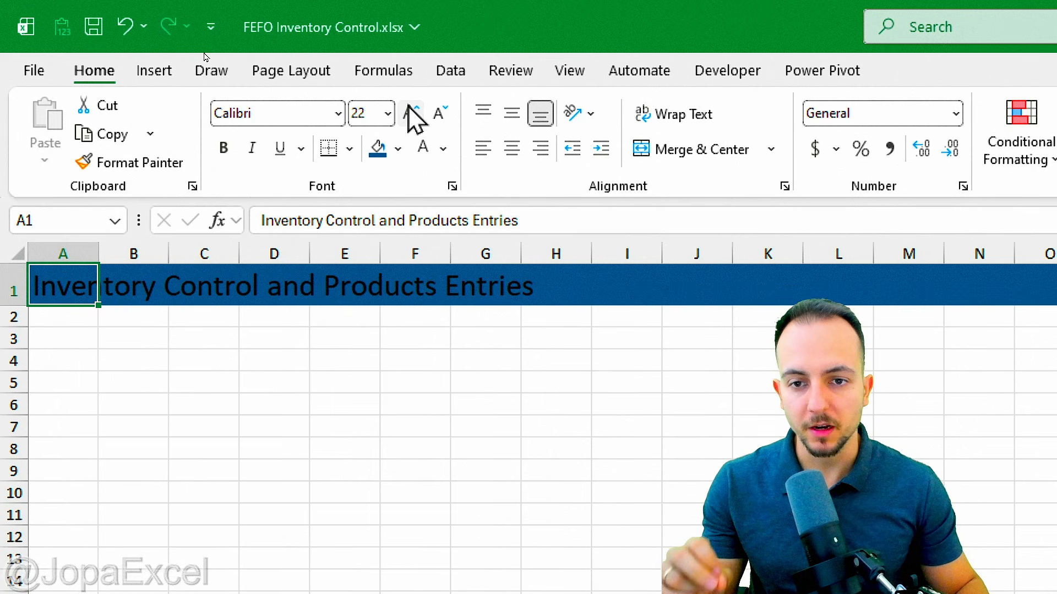
{"action": "left_click", "coordinate": [411, 113]}
{"action": "left_click", "coordinate": [412, 113]}
{"action": "left_click", "coordinate": [411, 113]}
{"action": "left_click", "coordinate": [412, 112]}
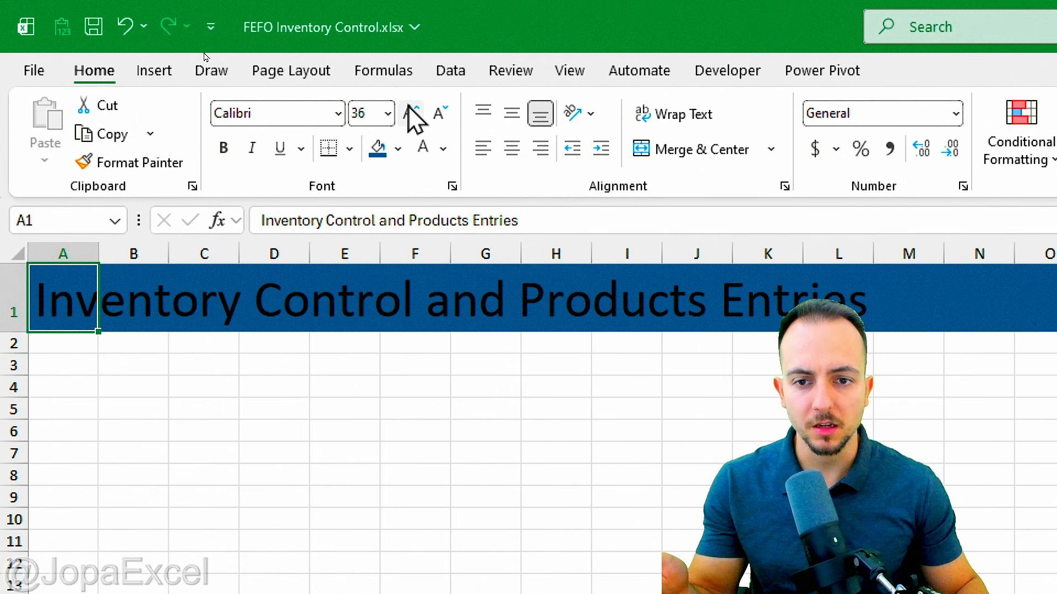
{"action": "left_click", "coordinate": [440, 114]}
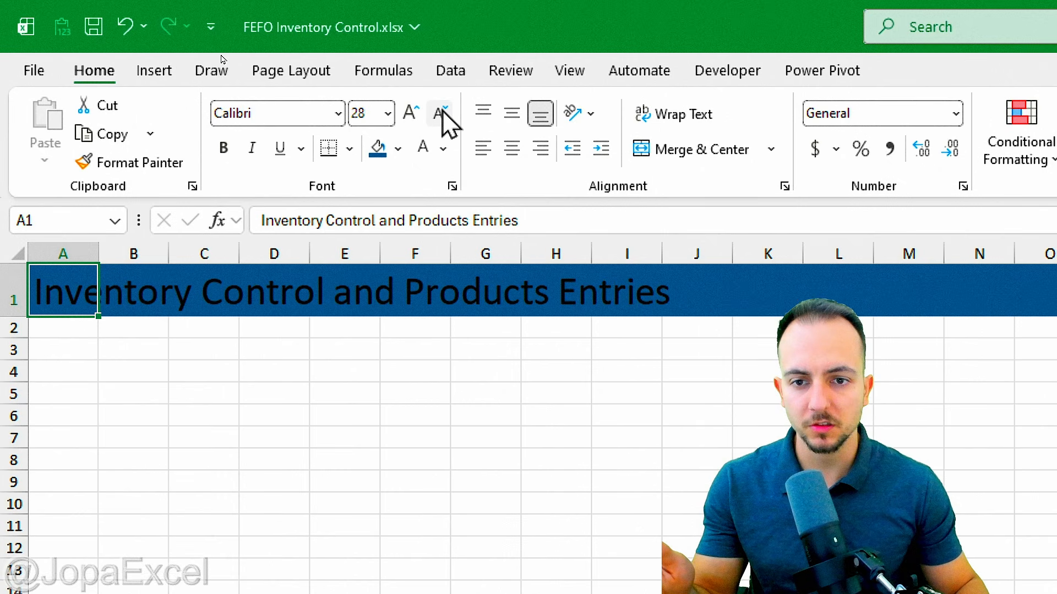
Format the title text in cell A1 as white and bold.
{"action": "left_click", "coordinate": [444, 148]}
{"action": "left_click", "coordinate": [427, 292]}
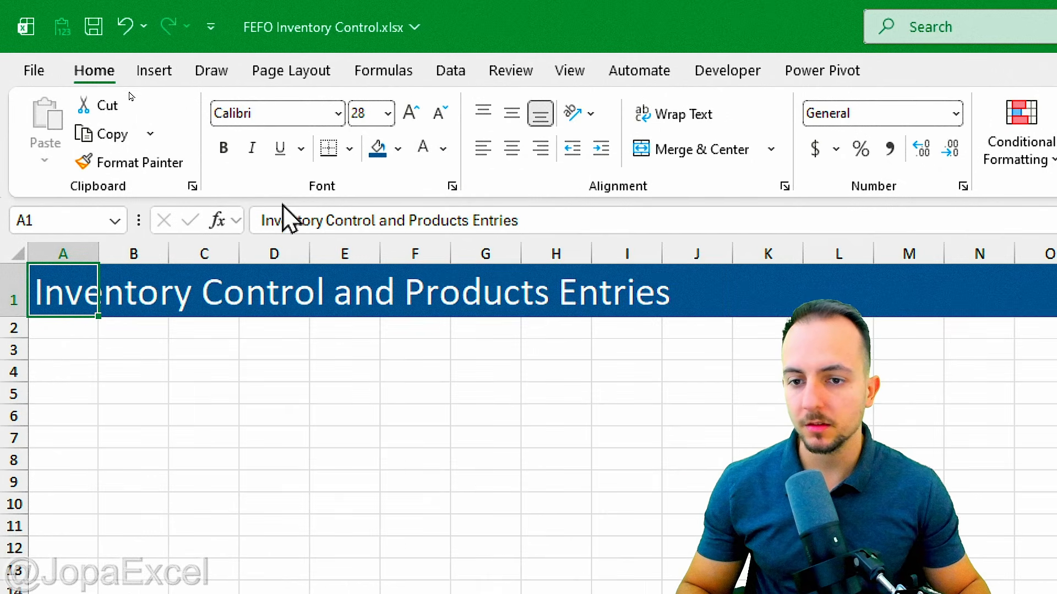
{"action": "left_click", "coordinate": [223, 147]}
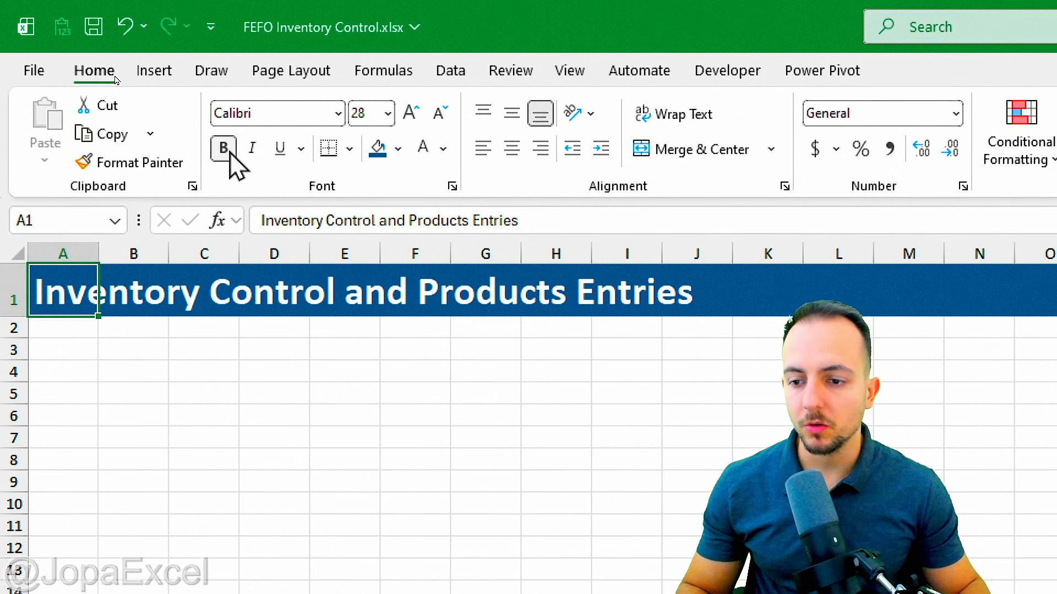
Fill row 2 with the gold theme colour and shrink its height to a thin strip beneath the title banner.
{"action": "left_click", "coordinate": [15, 328]}
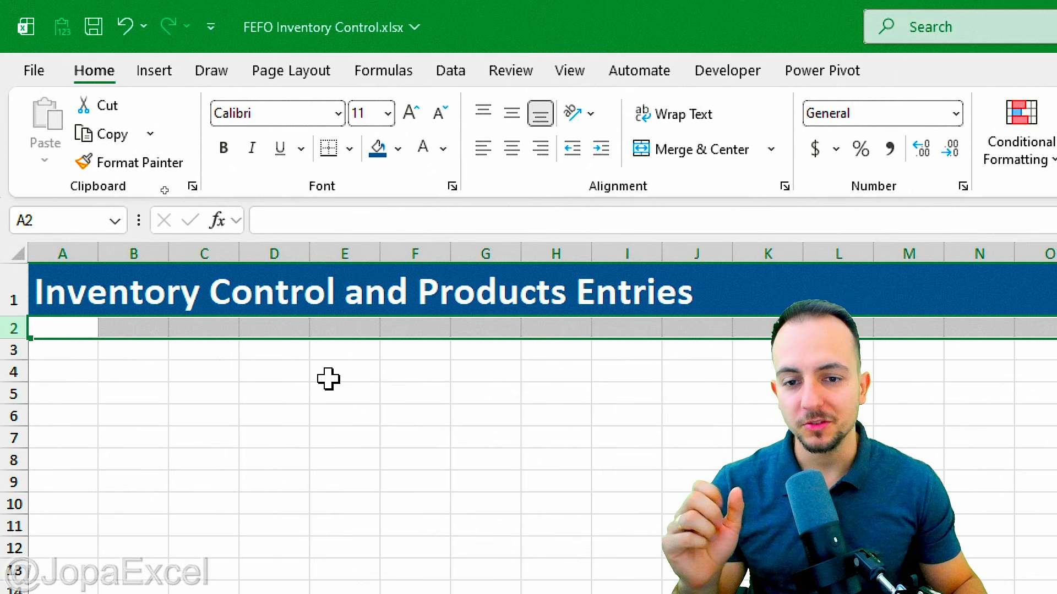
{"action": "left_click", "coordinate": [397, 148]}
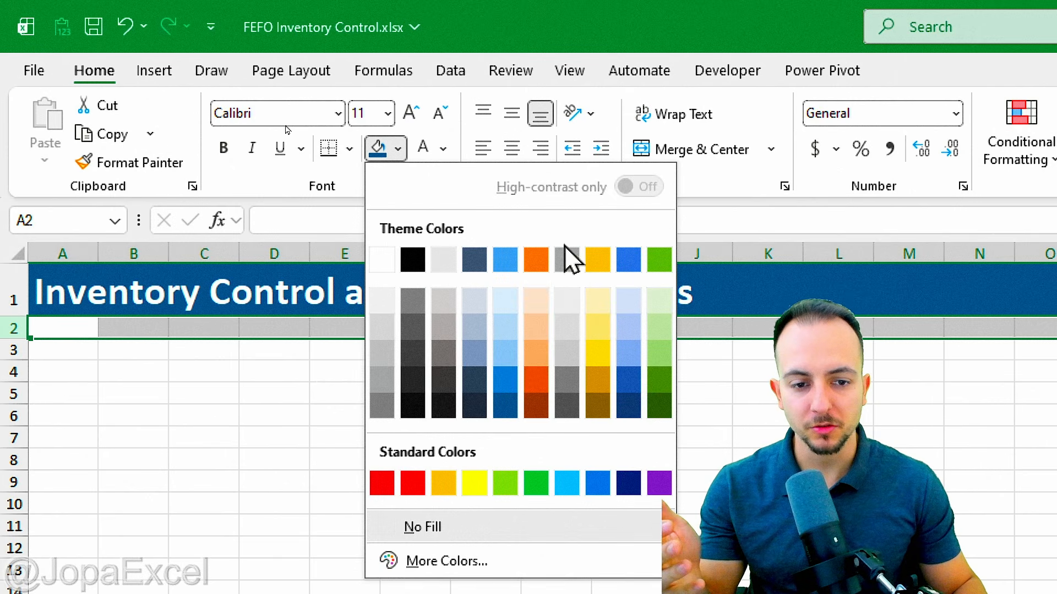
{"action": "left_click", "coordinate": [597, 262]}
{"action": "left_click", "coordinate": [12, 324]}
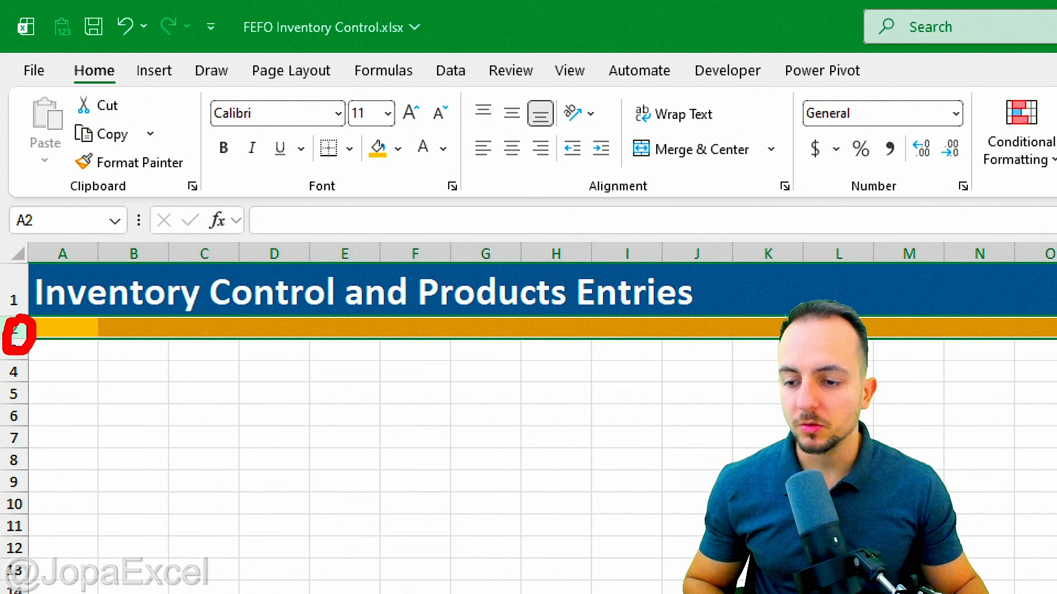
{"action": "left_click_drag", "start_coordinate": [24, 339], "coordinate": [57, 321]}
{"action": "left_click", "coordinate": [105, 380]}
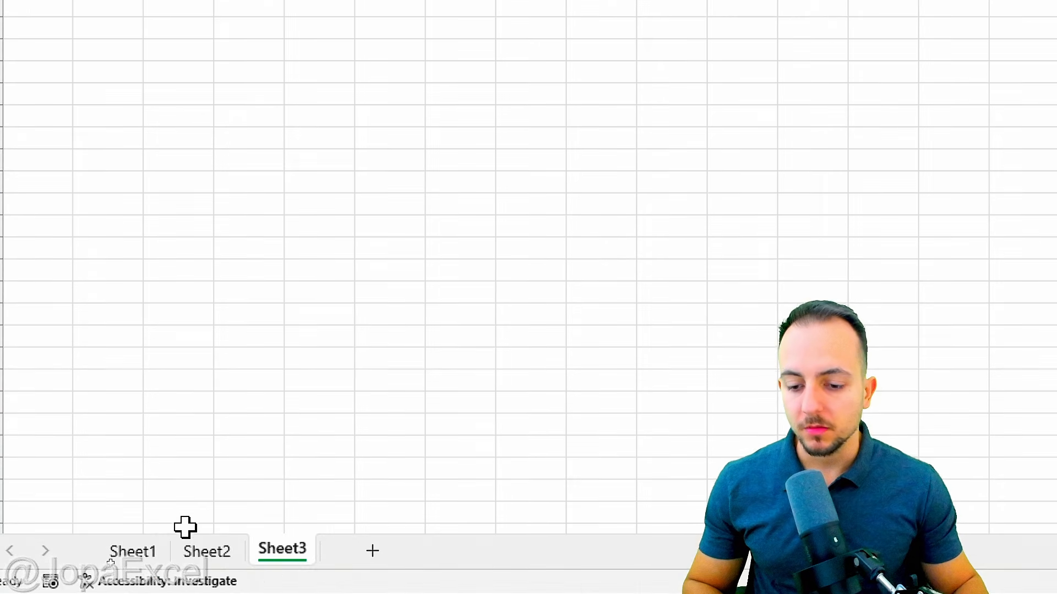
Rename Sheet3 as "Stock n Entries".
{"action": "right_click", "coordinate": [290, 559]}
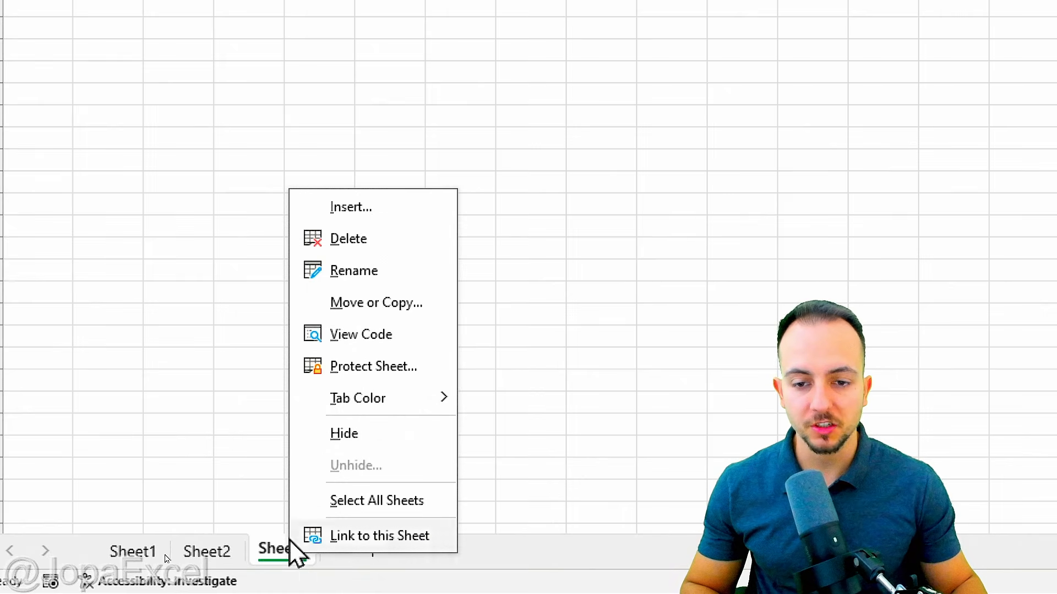
{"action": "left_click", "coordinate": [354, 270]}
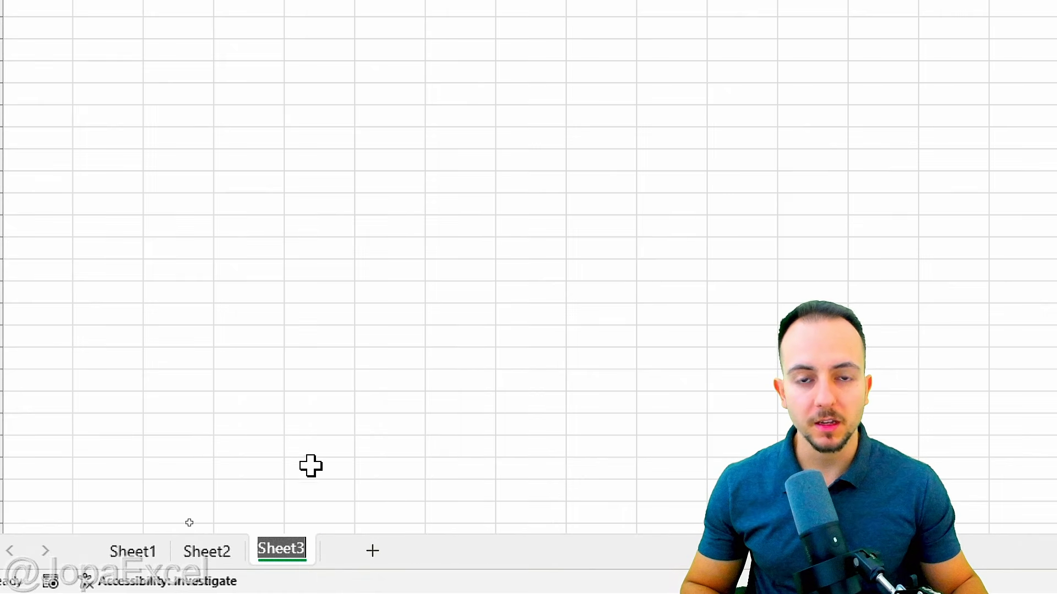
{"action": "type", "text": "Stock"}
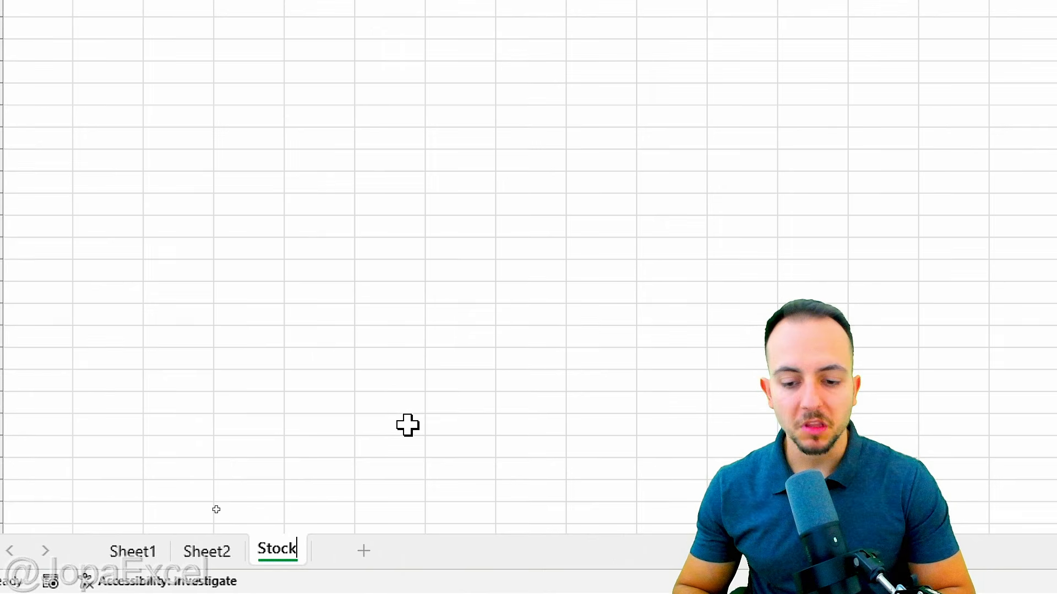
{"action": "key", "text": "Return"}
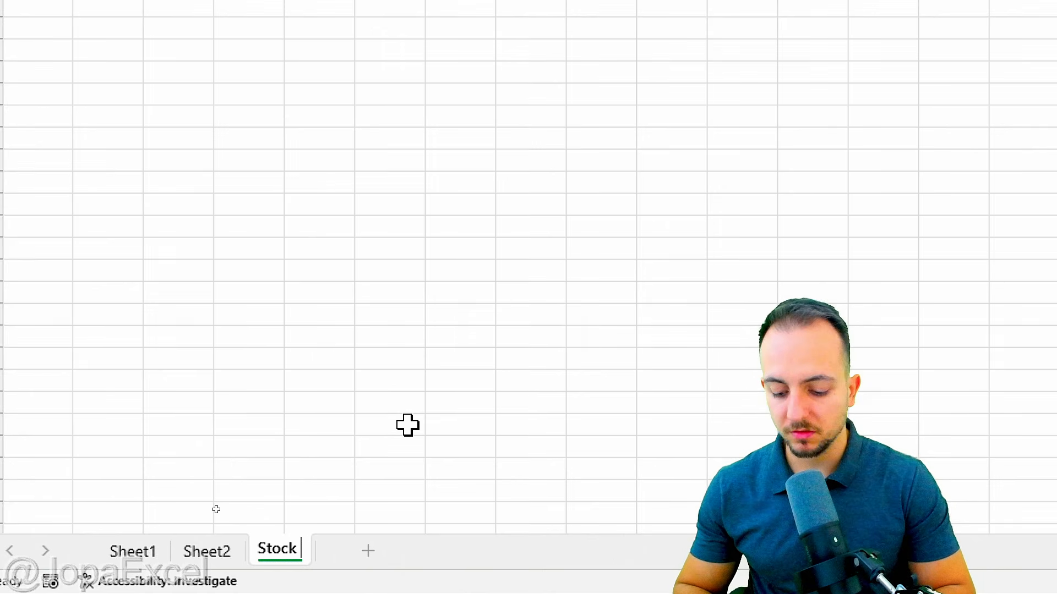
{"action": "type", "text": "n Entries"}
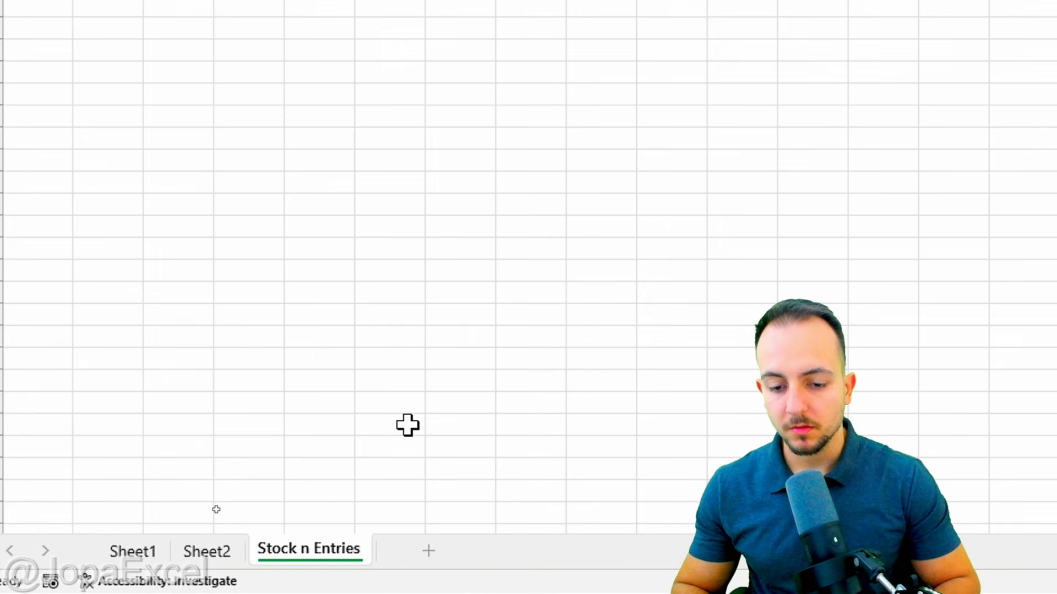
{"action": "key", "text": "Return"}
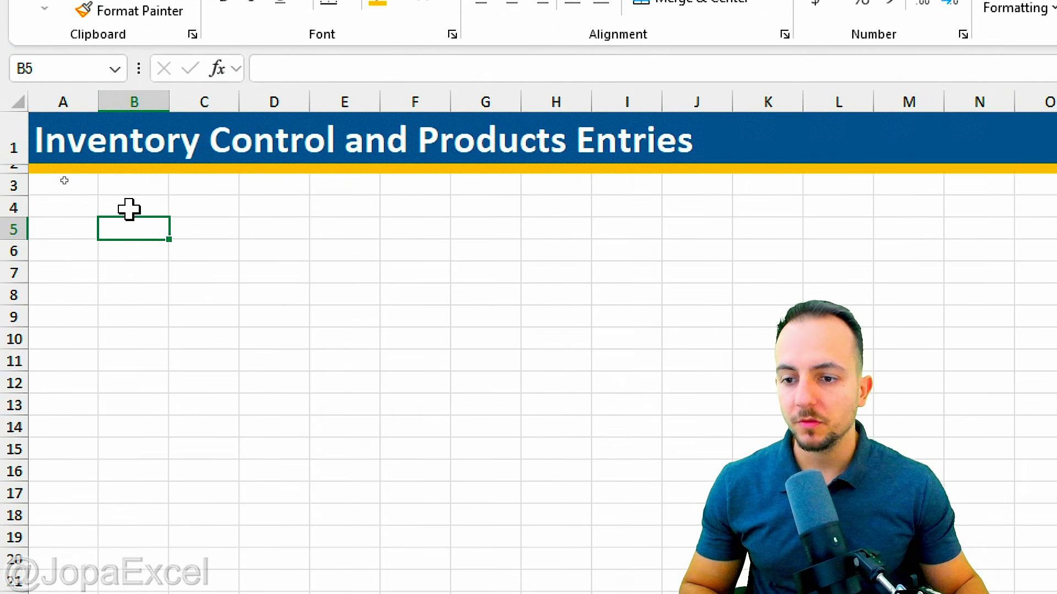
{"action": "left_click", "coordinate": [129, 209]}
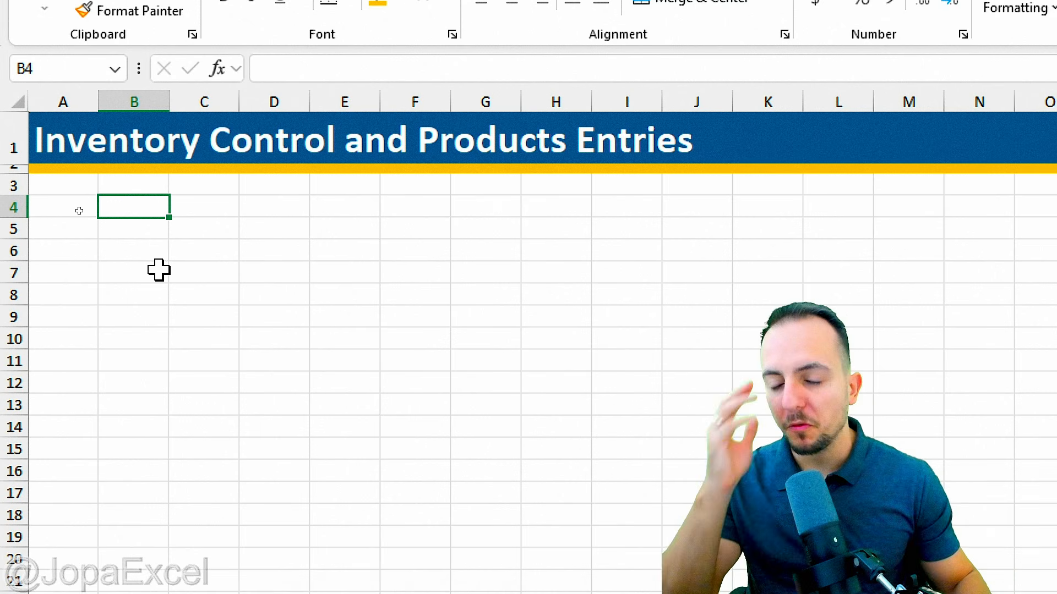
{"action": "left_click", "coordinate": [16, 184]}
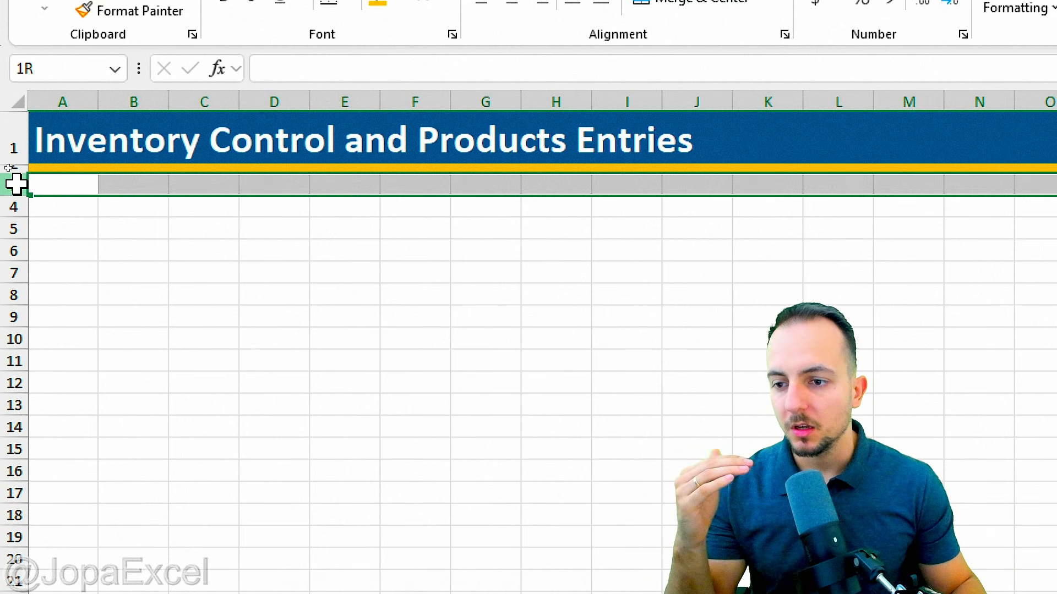
{"action": "left_click_drag", "start_coordinate": [16, 184], "coordinate": [37, 327]}
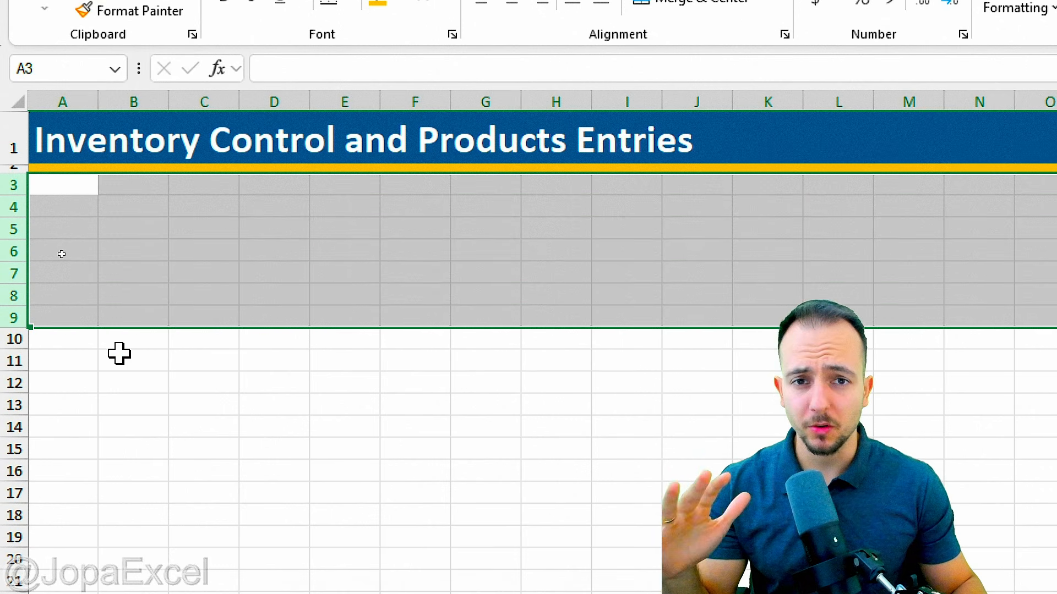
{"action": "left_click", "coordinate": [16, 338]}
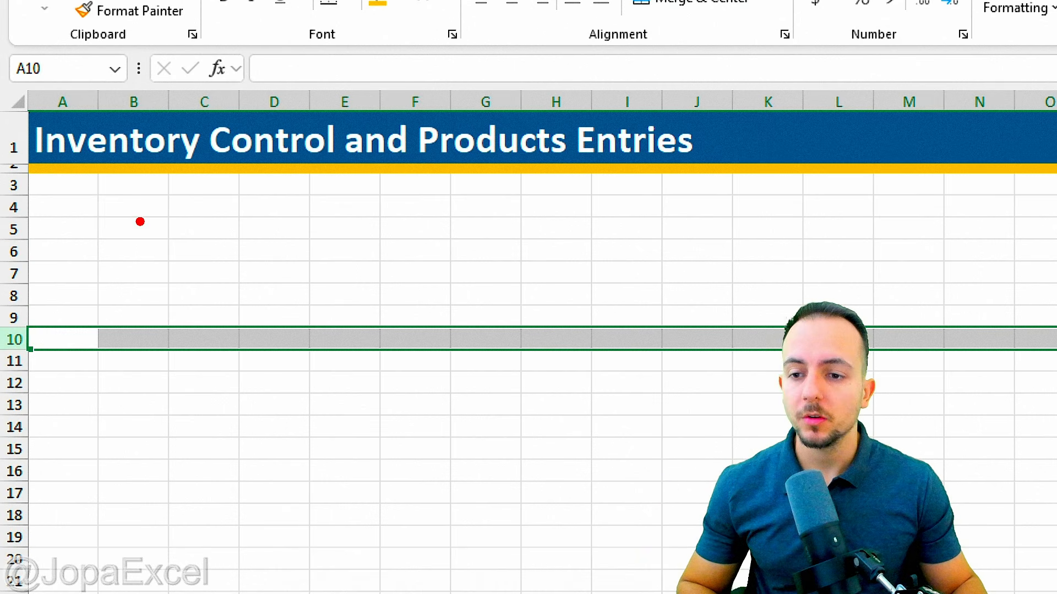
{"action": "left_click_drag", "start_coordinate": [99, 170], "coordinate": [384, 326]}
{"action": "left_click_drag", "start_coordinate": [392, 270], "coordinate": [495, 298]}
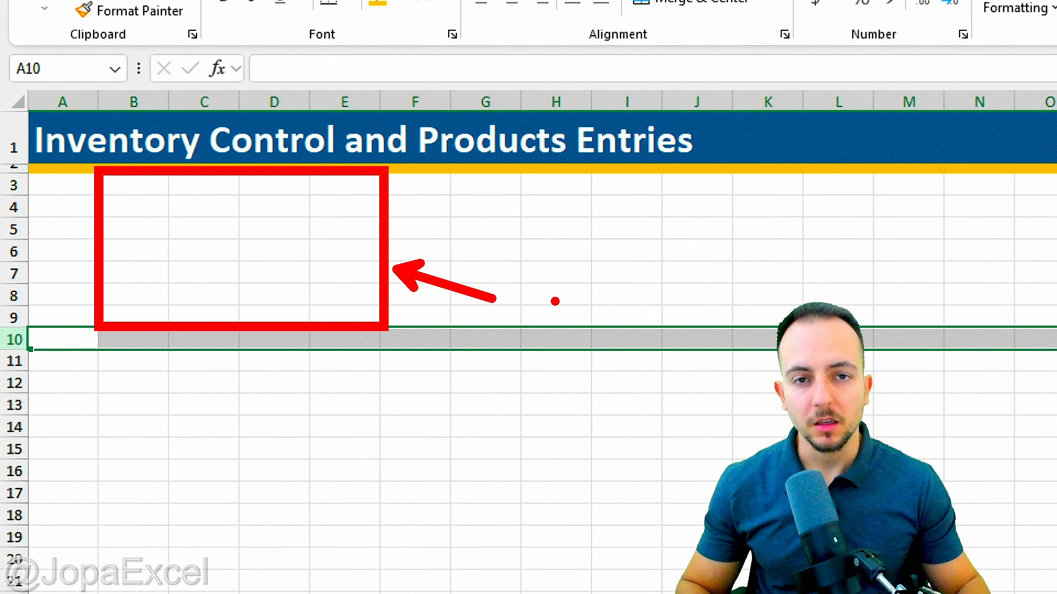
Enter the column headers PRODUCT NAME in cell B10 and EXPIRATION DATE in cell C10.
{"action": "left_click", "coordinate": [145, 339]}
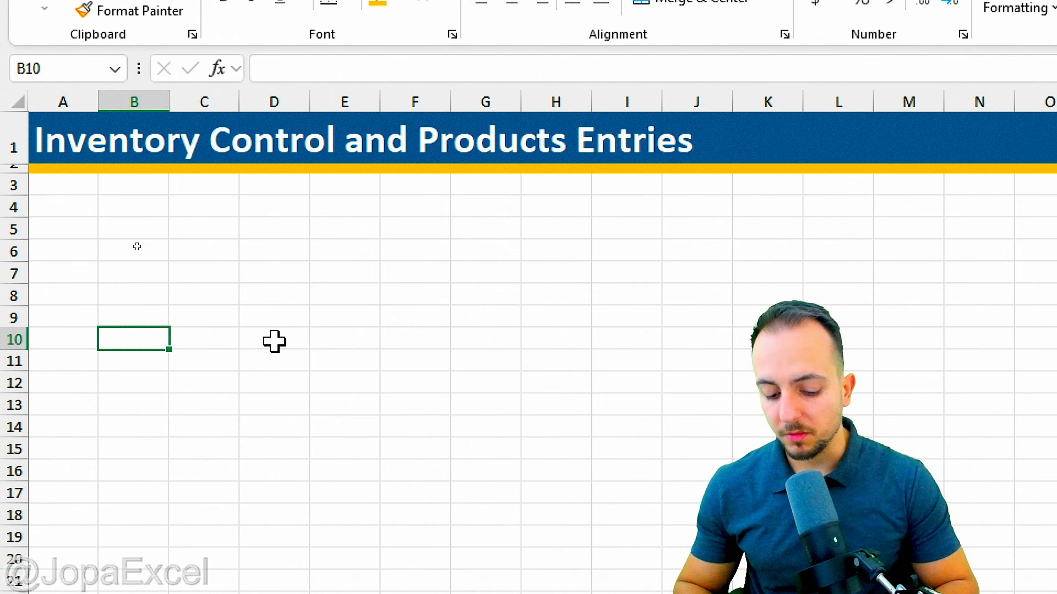
{"action": "type", "text": "PRODUCT NAM"}
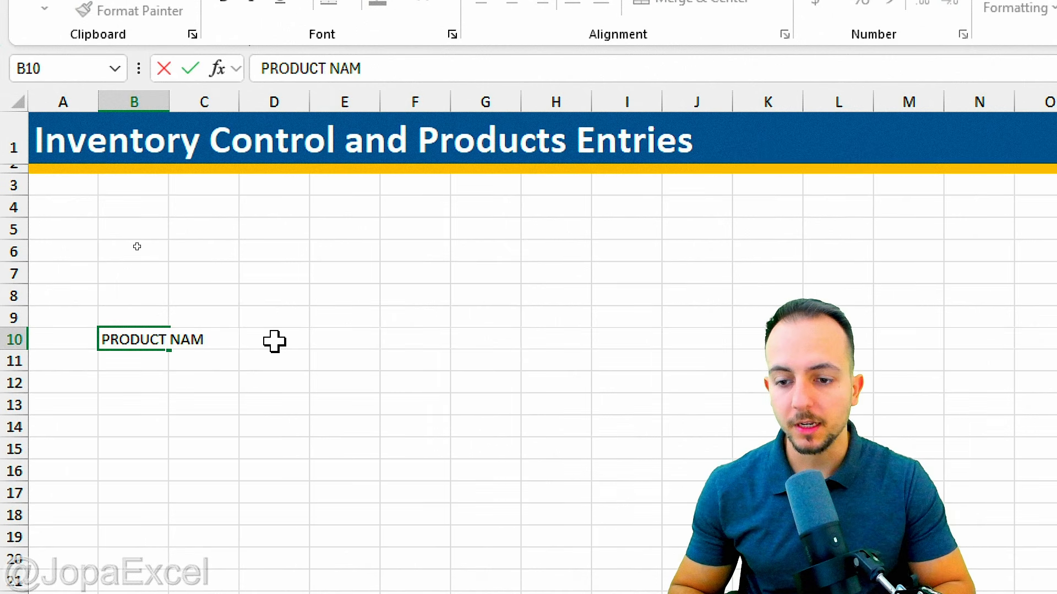
{"action": "type", "text": "E"}
{"action": "key", "text": "Tab"}
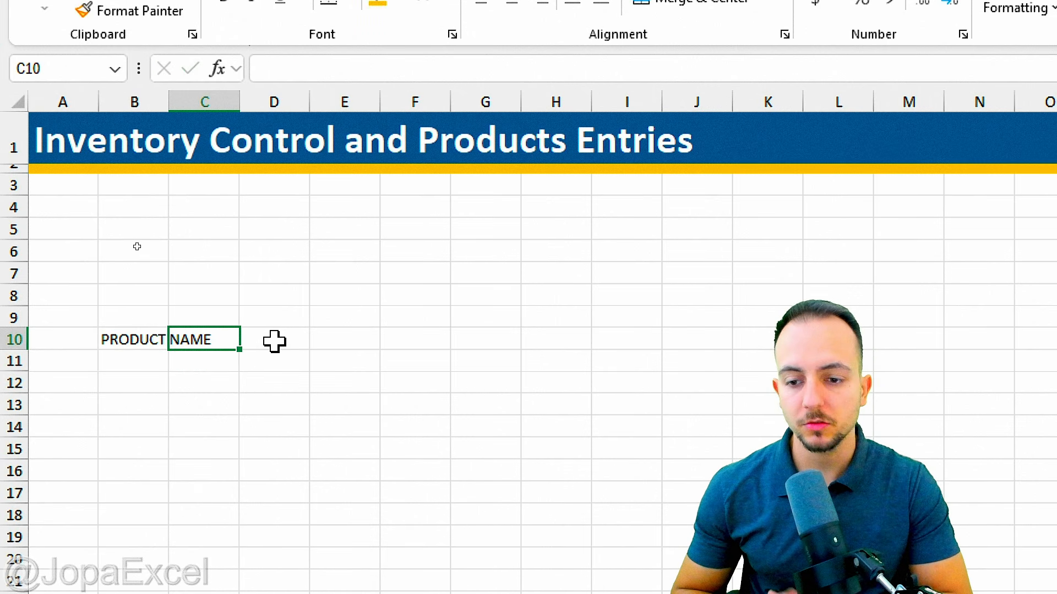
{"action": "type", "text": "E"}
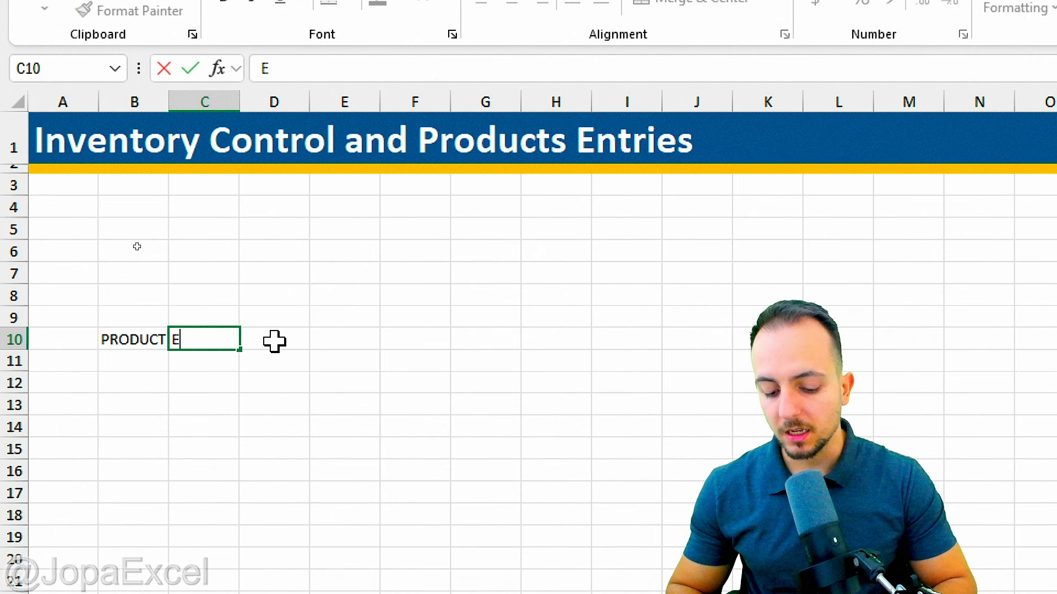
{"action": "type", "text": "XPIRATION DATE"}
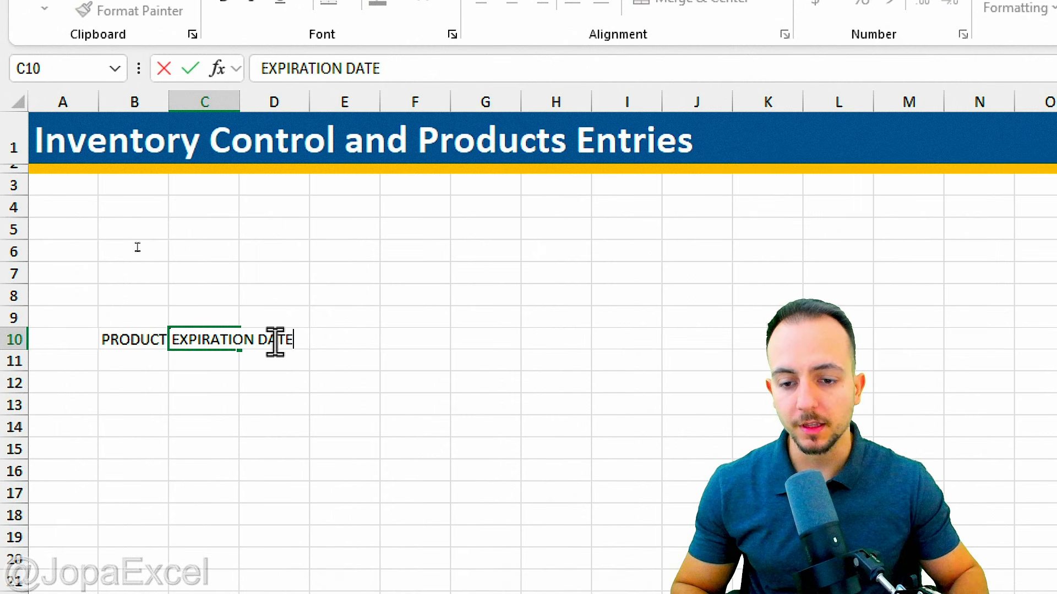
{"action": "key", "text": "Tab"}
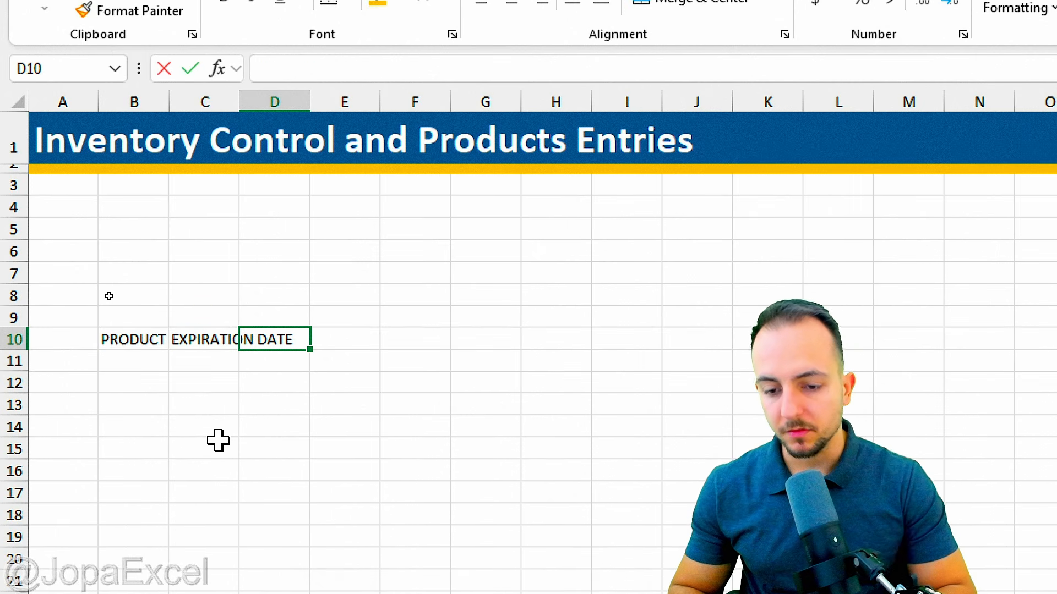
Enter the column headers PURCHASE DATE in cell D10 and QTY PURCHASE in cell E10.
{"action": "type", "text": "ÜRC"}
{"action": "key", "text": "Escape"}
{"action": "type", "text": "PURCHASE DATE"}
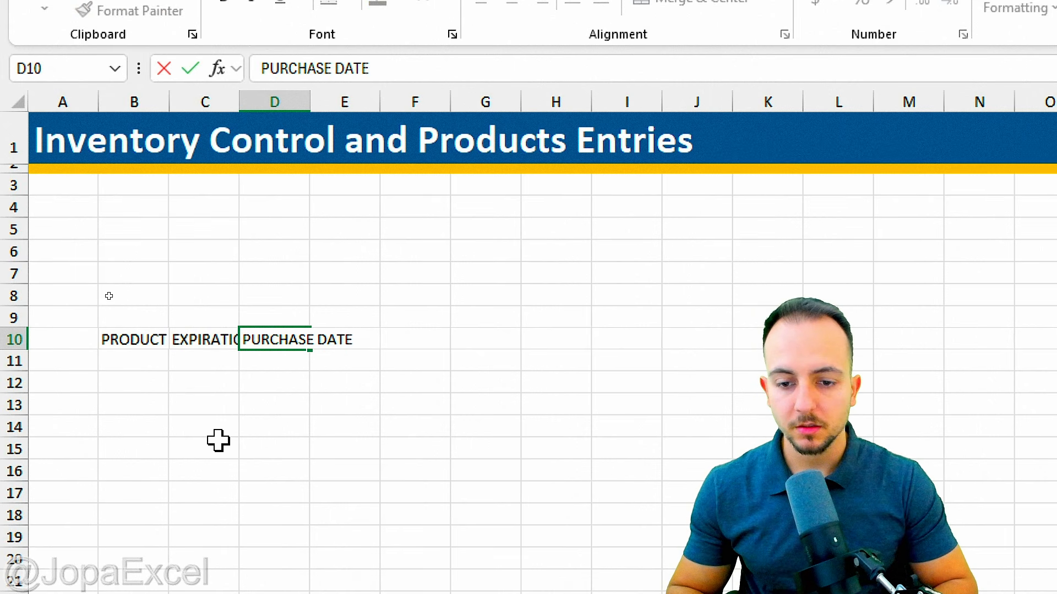
{"action": "key", "text": "Tab"}
{"action": "type", "text": "Q"}
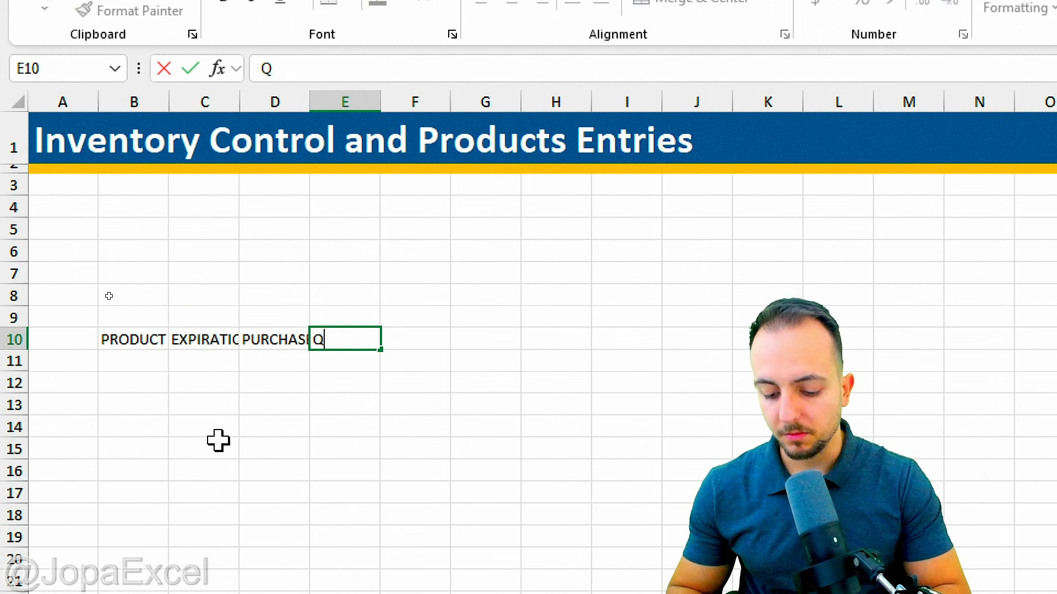
{"action": "type", "text": "TY PURCHASE"}
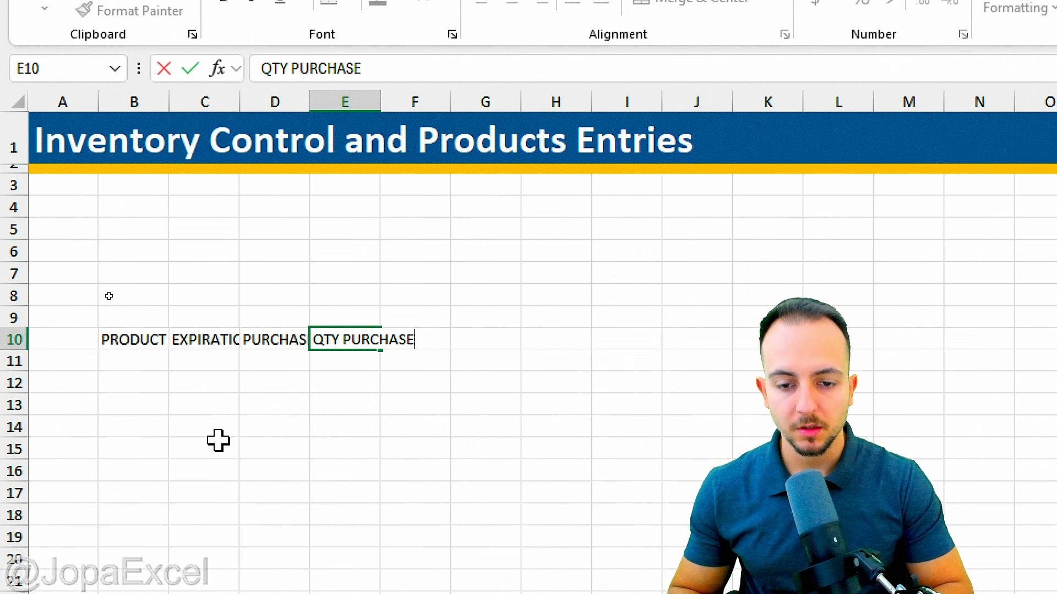
{"action": "key", "text": "Tab"}
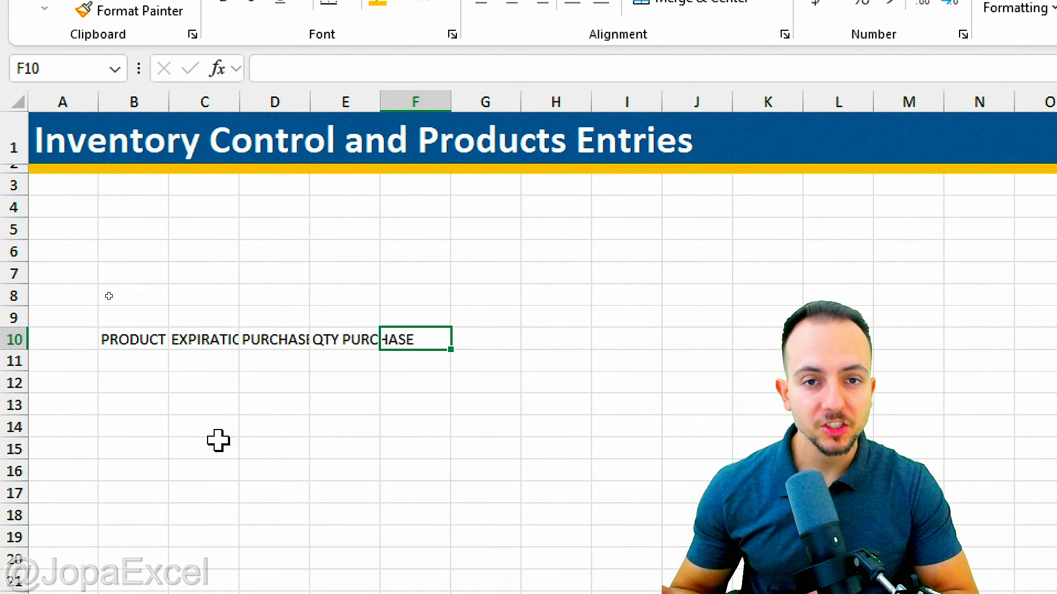
Enter the column headers QTY SOLD in cell F10 and CURRENT STOCK in cell G10.
{"action": "type", "text": "QT"}
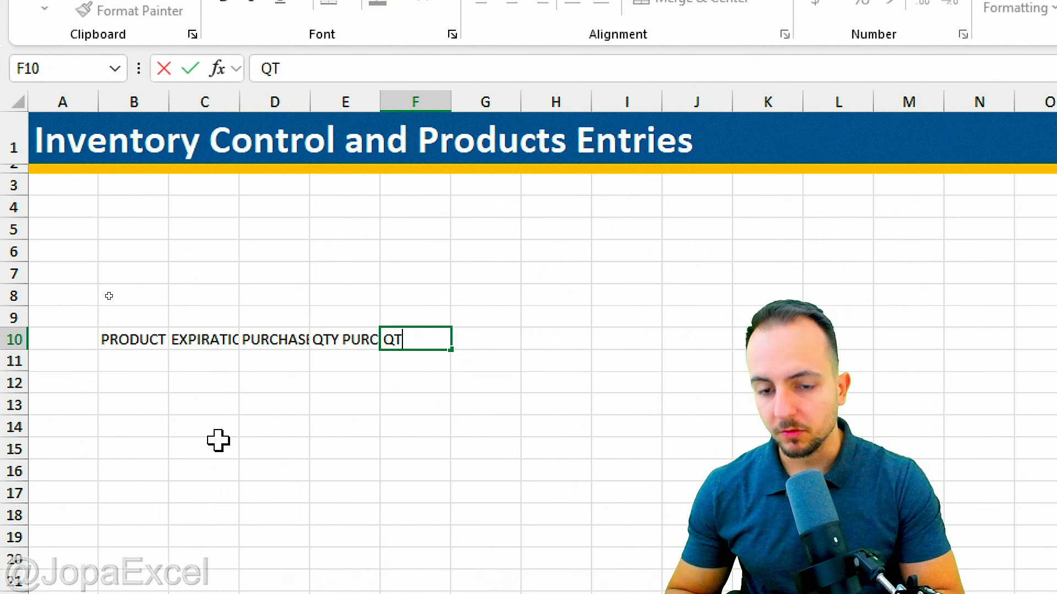
{"action": "type", "text": "Y SOLD"}
{"action": "key", "text": "Tab"}
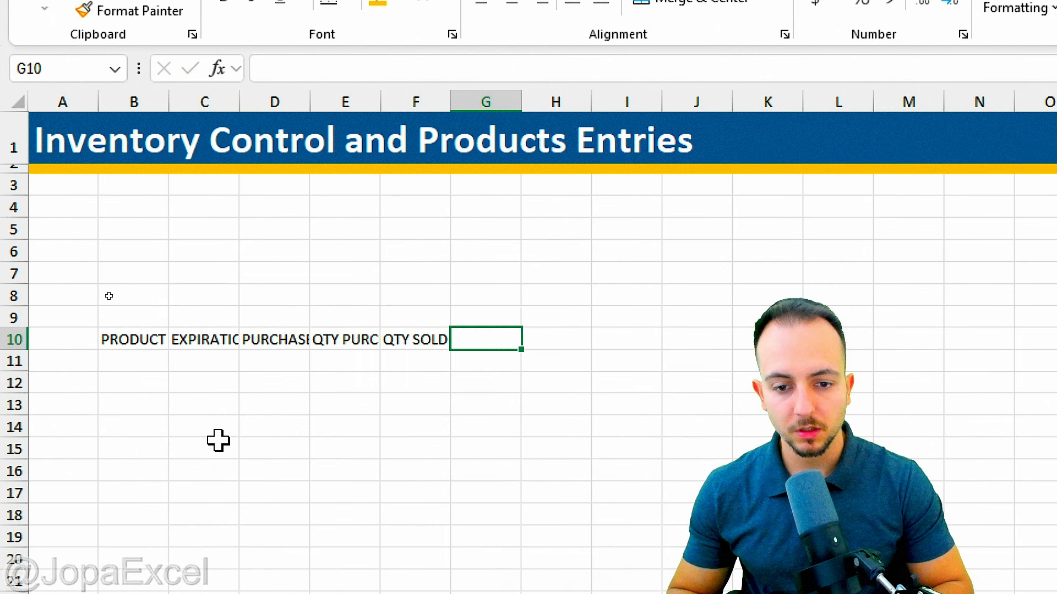
{"action": "type", "text": "CURRENT "}
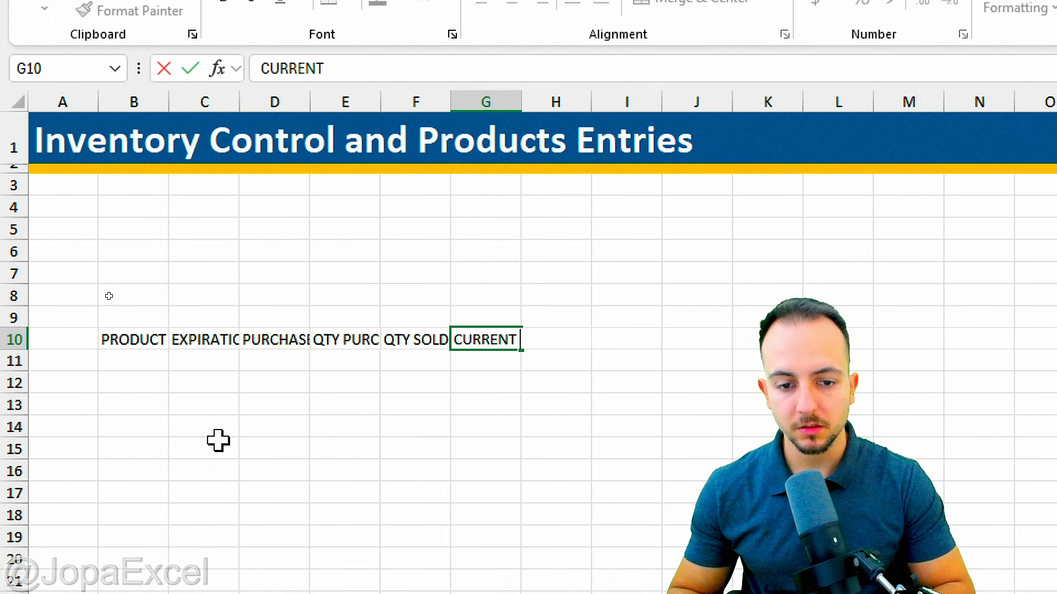
{"action": "type", "text": "STOCK"}
{"action": "key", "text": "Return"}
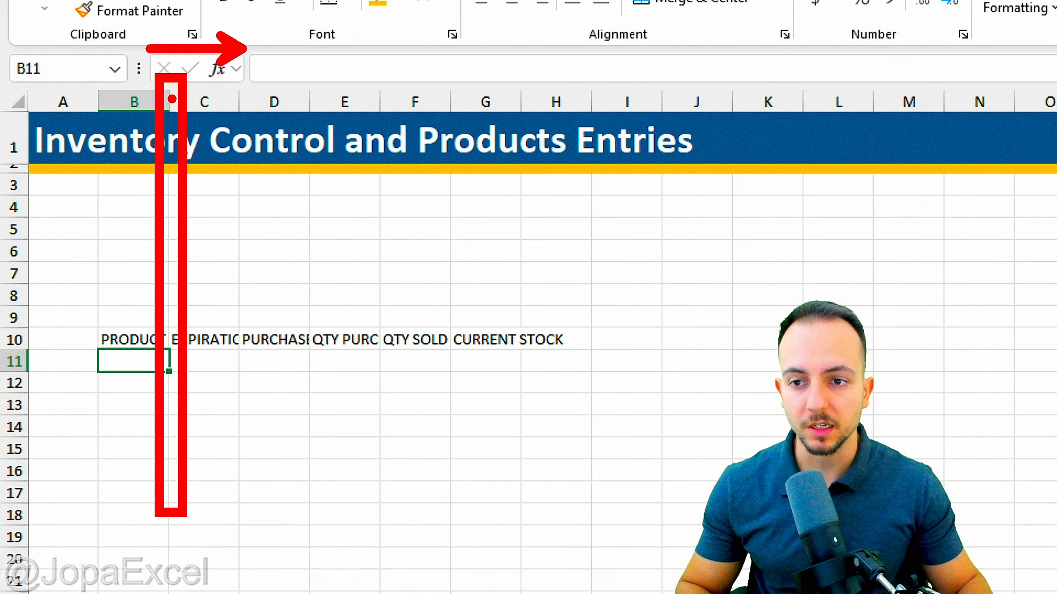
Widen columns B through G so that each row 10 header fits inside its own column.
{"action": "left_click_drag", "start_coordinate": [172, 98], "coordinate": [279, 99]}
{"action": "left_click", "coordinate": [274, 97]}
{"action": "left_click", "coordinate": [229, 98]}
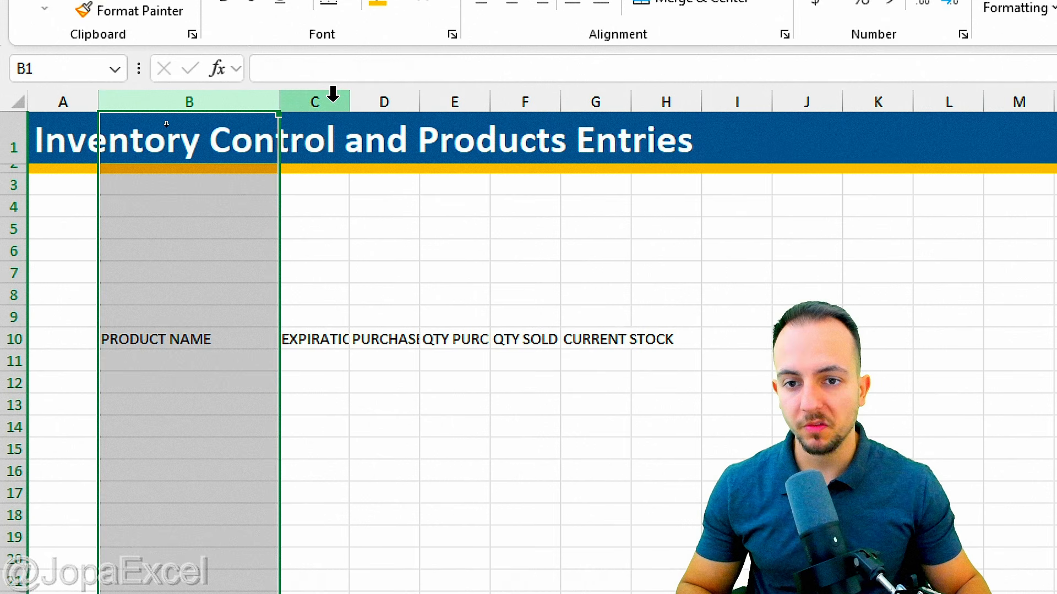
{"action": "left_click_drag", "start_coordinate": [349, 104], "coordinate": [428, 104]}
{"action": "left_click_drag", "start_coordinate": [498, 101], "coordinate": [568, 101]}
{"action": "left_click_drag", "start_coordinate": [637, 101], "coordinate": [710, 97]}
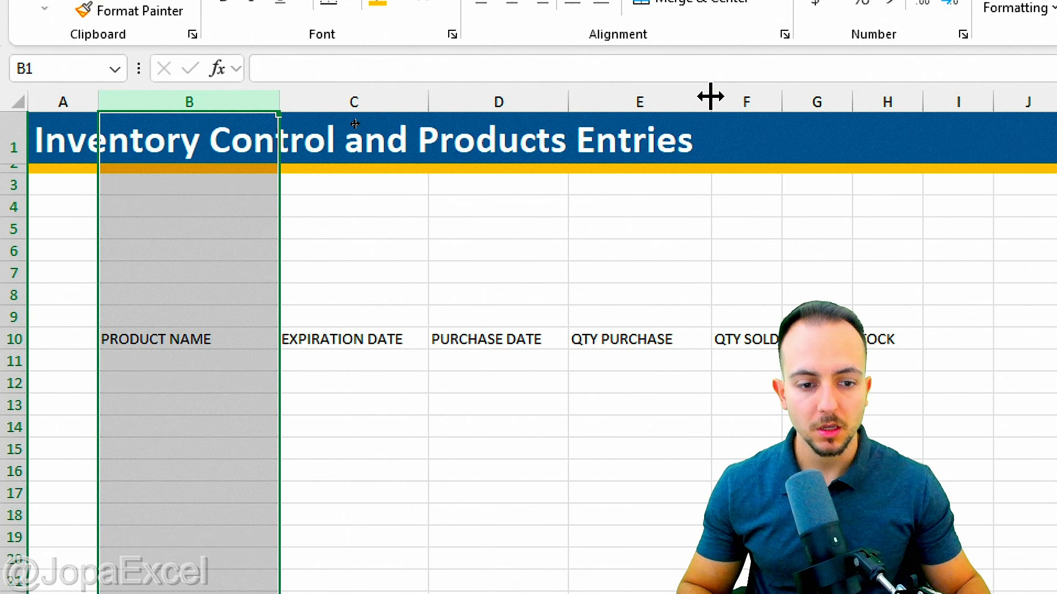
{"action": "left_click_drag", "start_coordinate": [781, 98], "coordinate": [842, 94]}
{"action": "left_click_drag", "start_coordinate": [920, 99], "coordinate": [992, 101]}
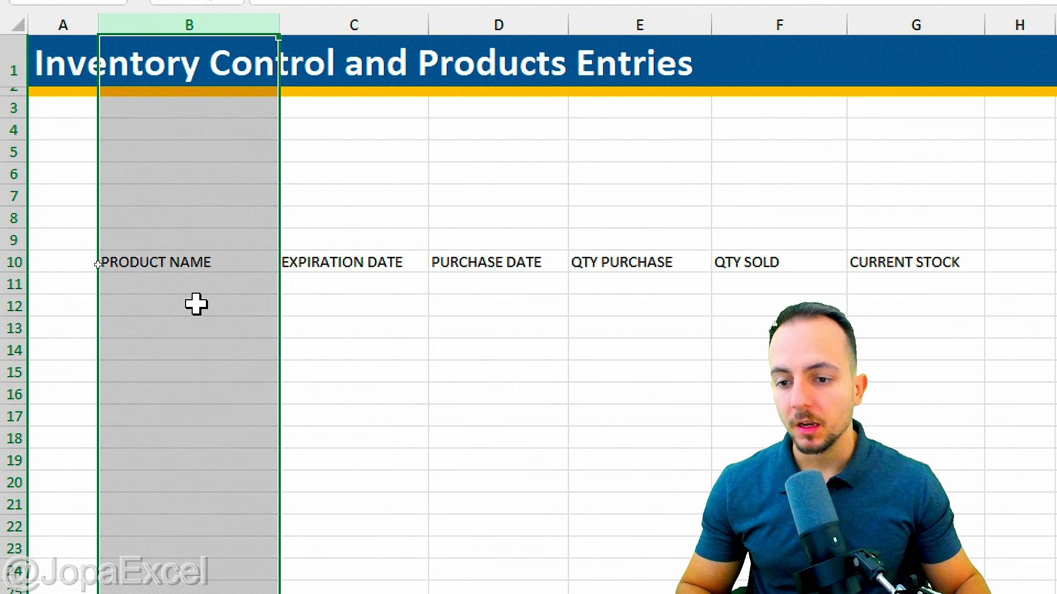
Enter Fresh Salmon as the first product name in cell B11.
{"action": "left_click", "coordinate": [119, 364]}
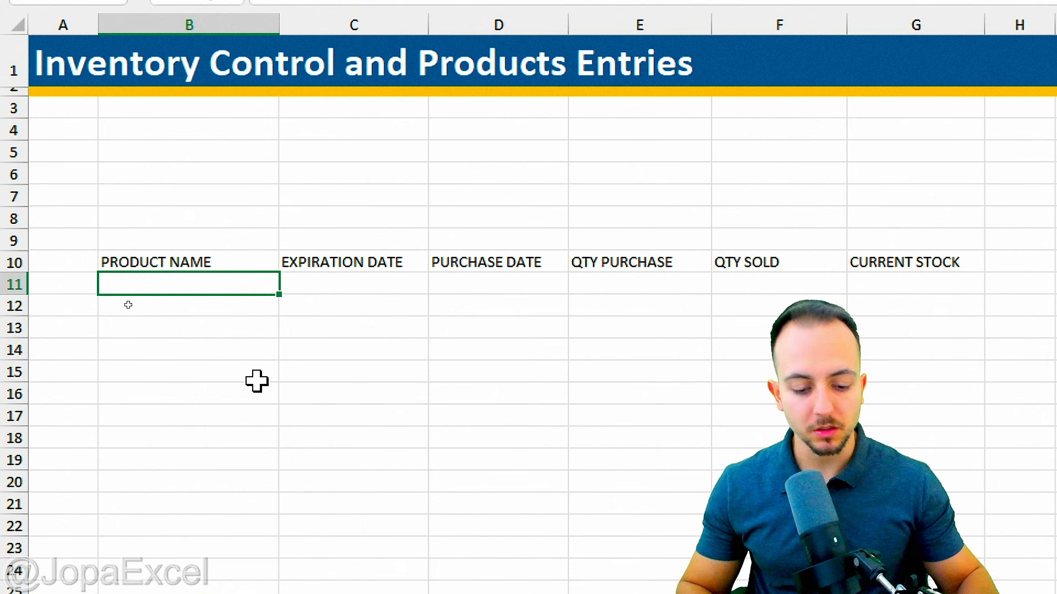
{"action": "type", "text": "F"}
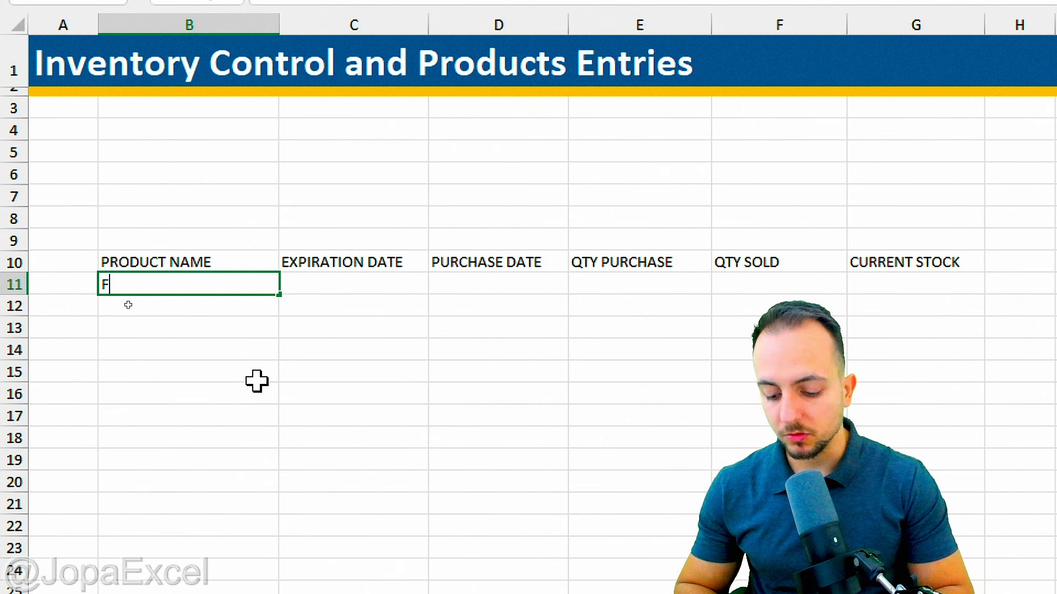
{"action": "type", "text": "resh Salmon"}
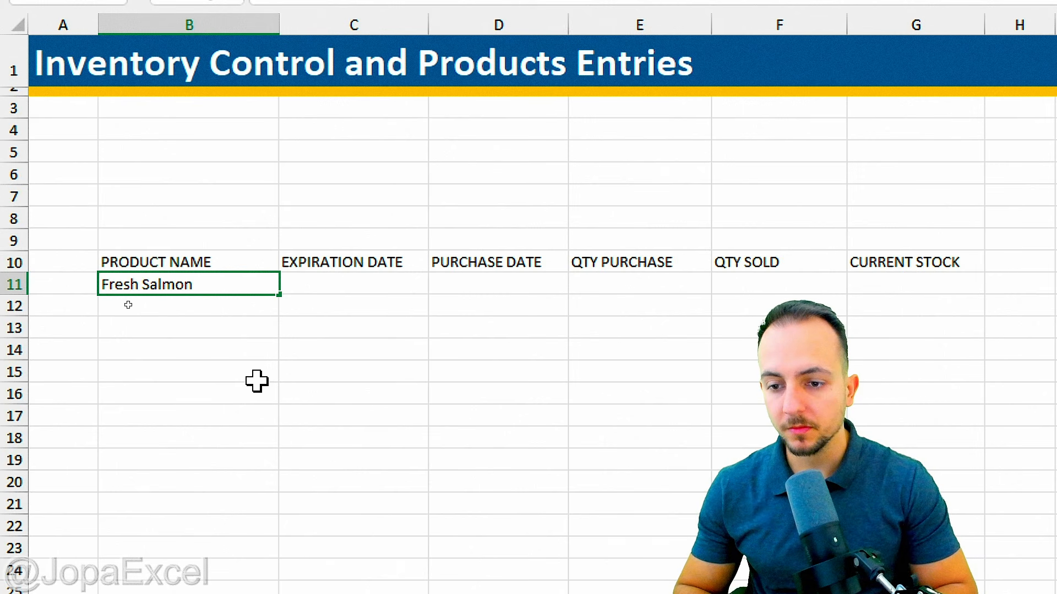
{"action": "key", "text": "Return"}
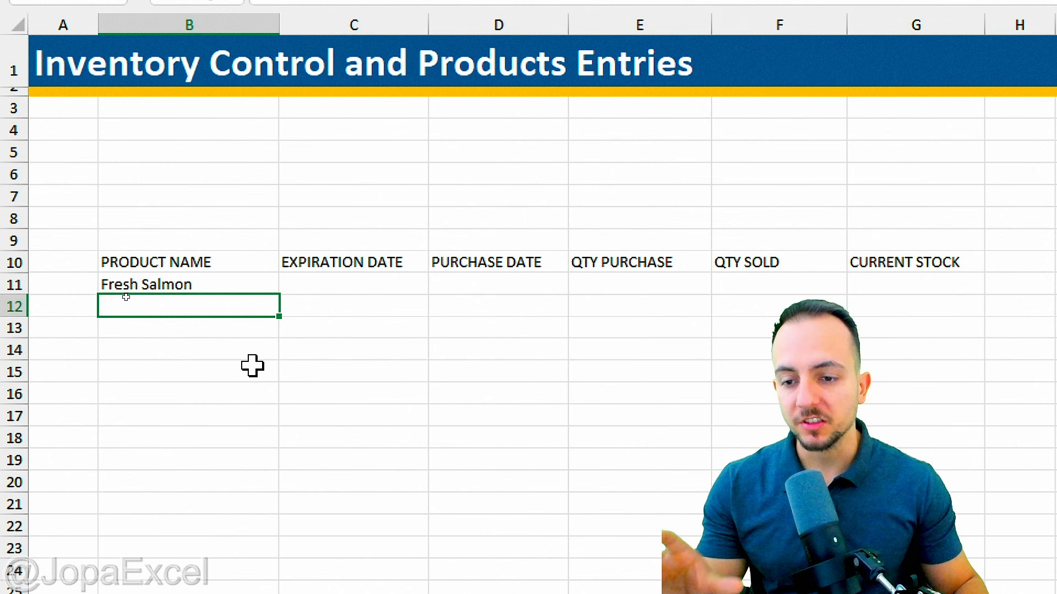
Enter the purchase date 01/01/2027 for Fresh Salmon in cell D11.
{"action": "left_click", "coordinate": [329, 285]}
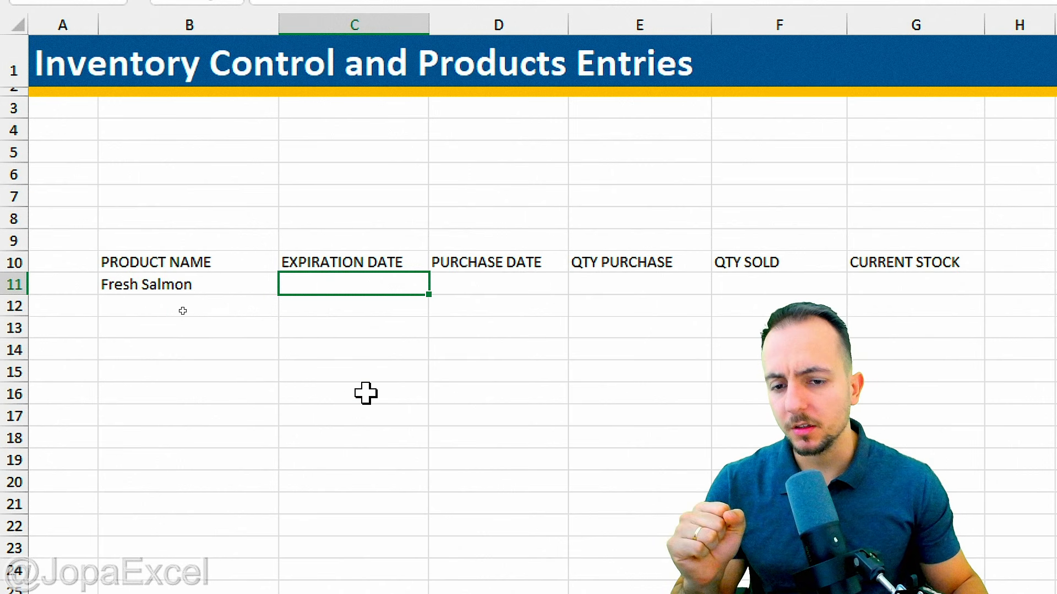
{"action": "left_click", "coordinate": [509, 287]}
{"action": "type", "text": "01"}
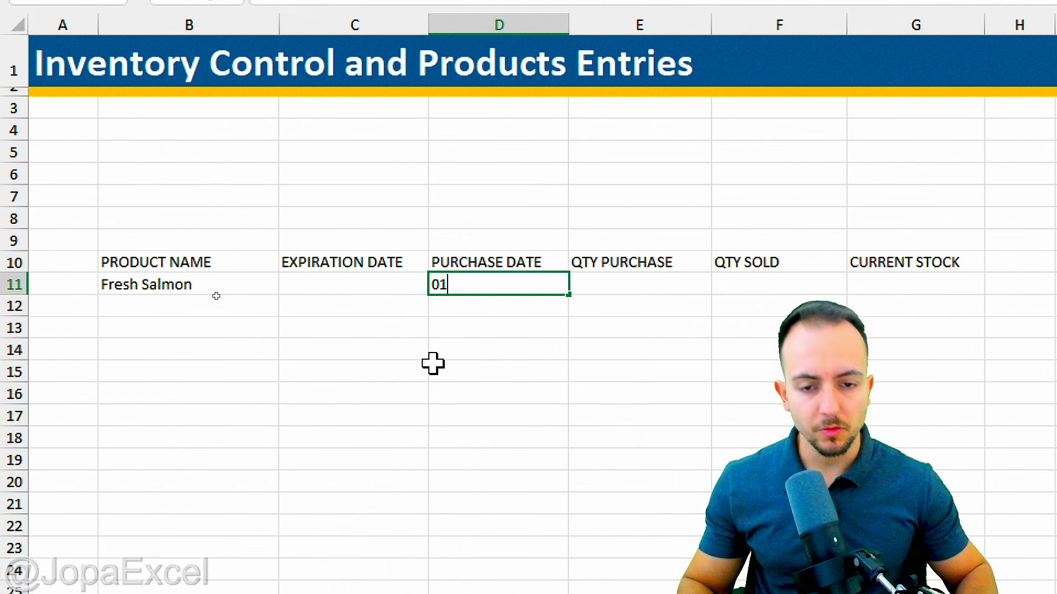
{"action": "type", "text": "/01/20"}
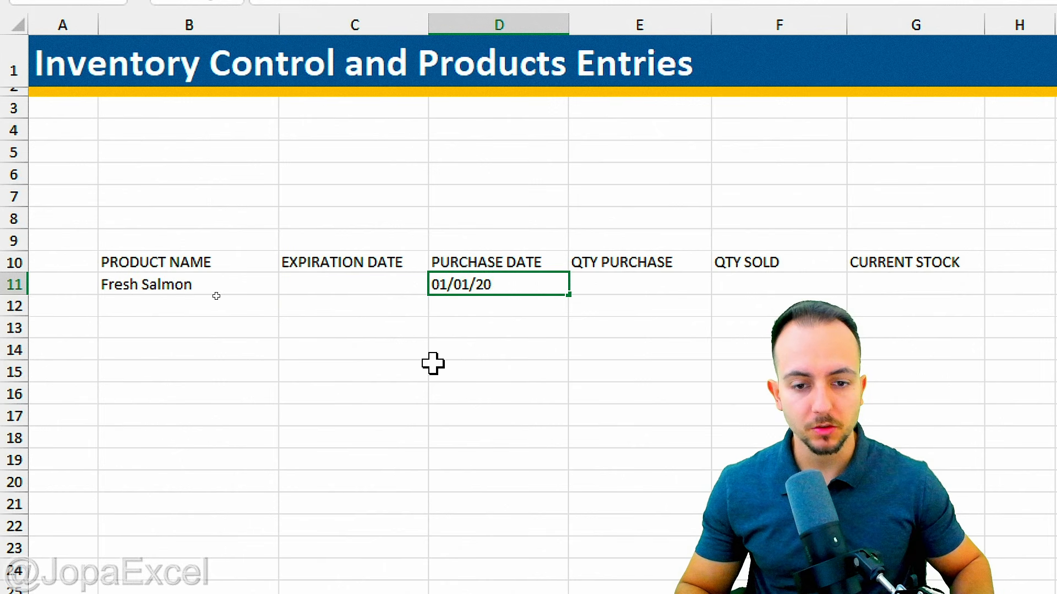
{"action": "type", "text": "27"}
{"action": "key", "text": "Return"}
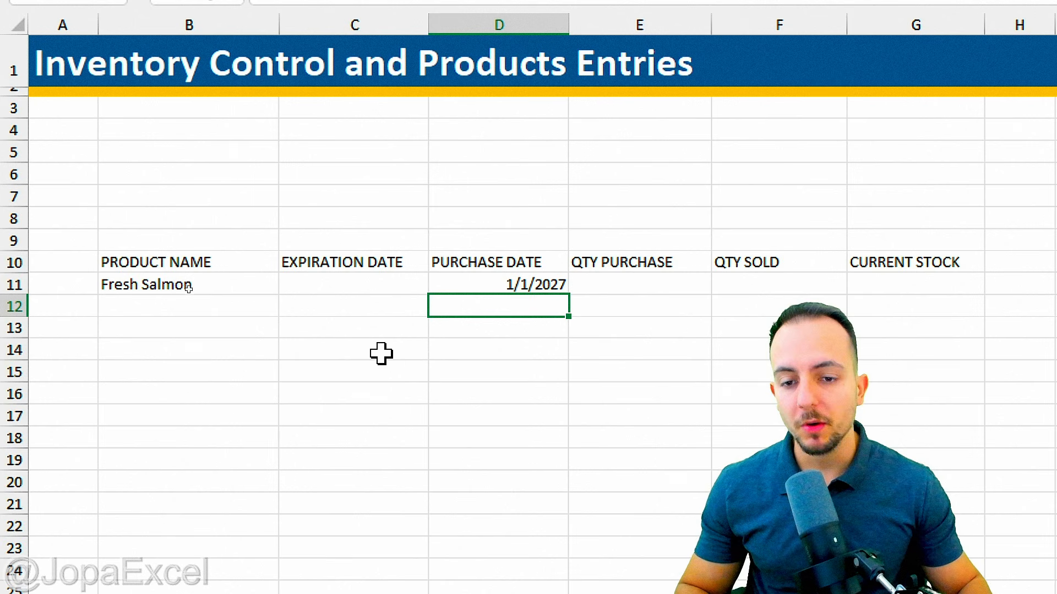
Enter the expiration date 01/07/2027 for Fresh Salmon in cell C11.
{"action": "left_click", "coordinate": [319, 283]}
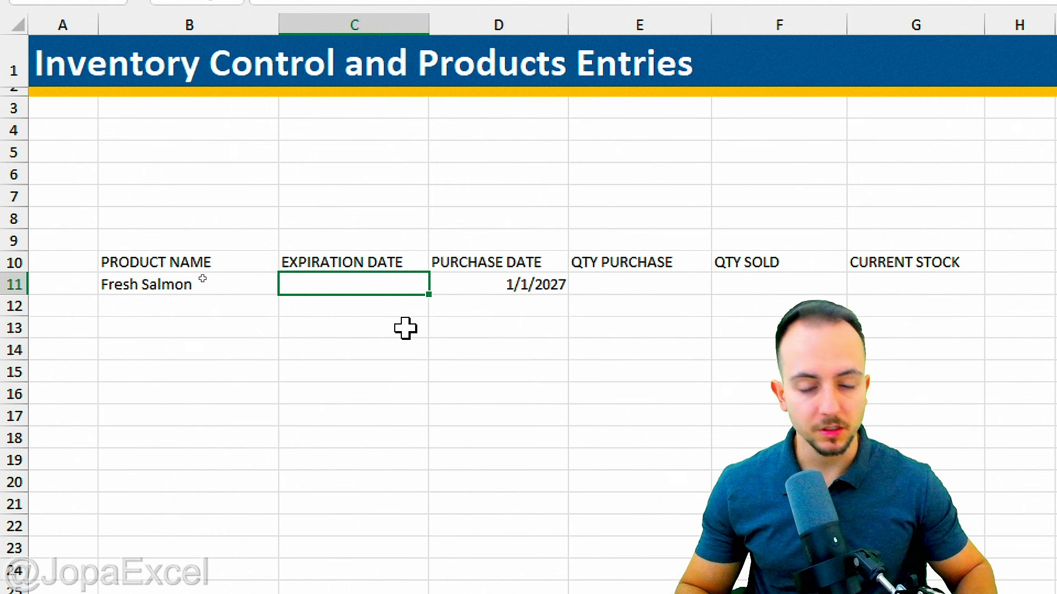
{"action": "type", "text": "01/"}
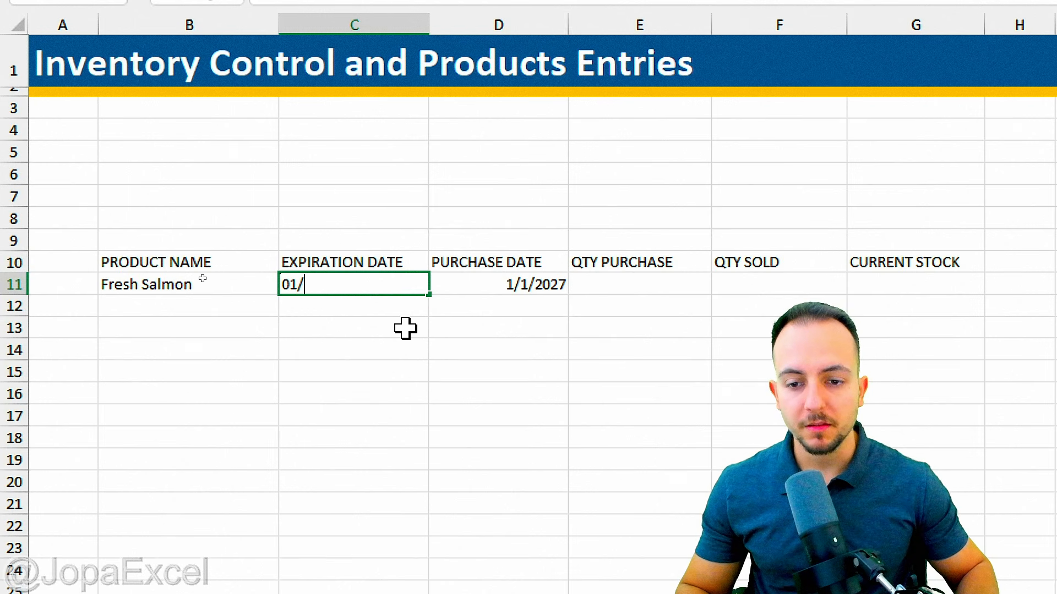
{"action": "type", "text": "07/2027"}
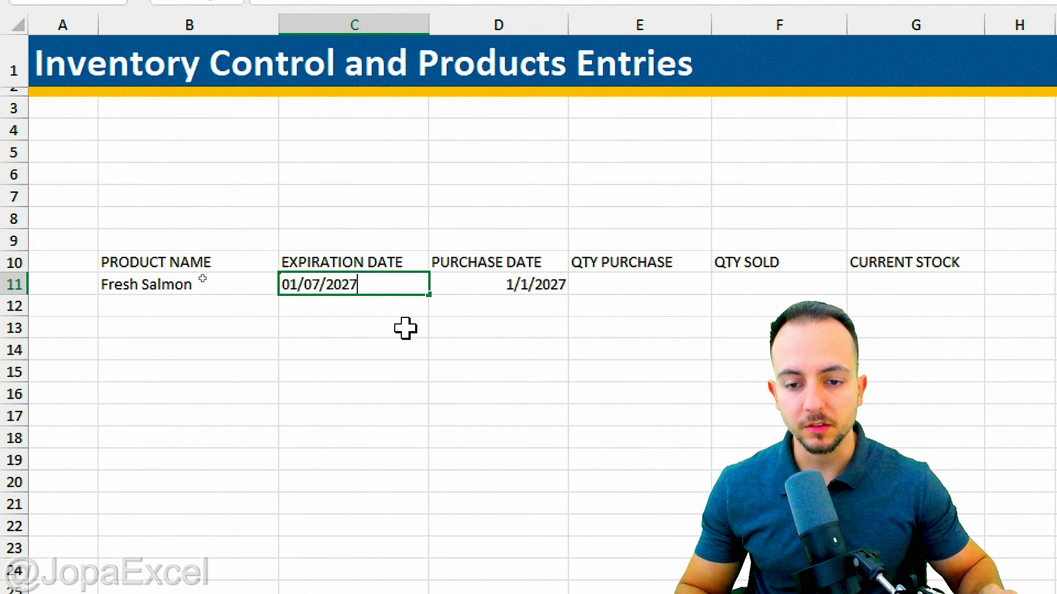
{"action": "key", "text": "Return"}
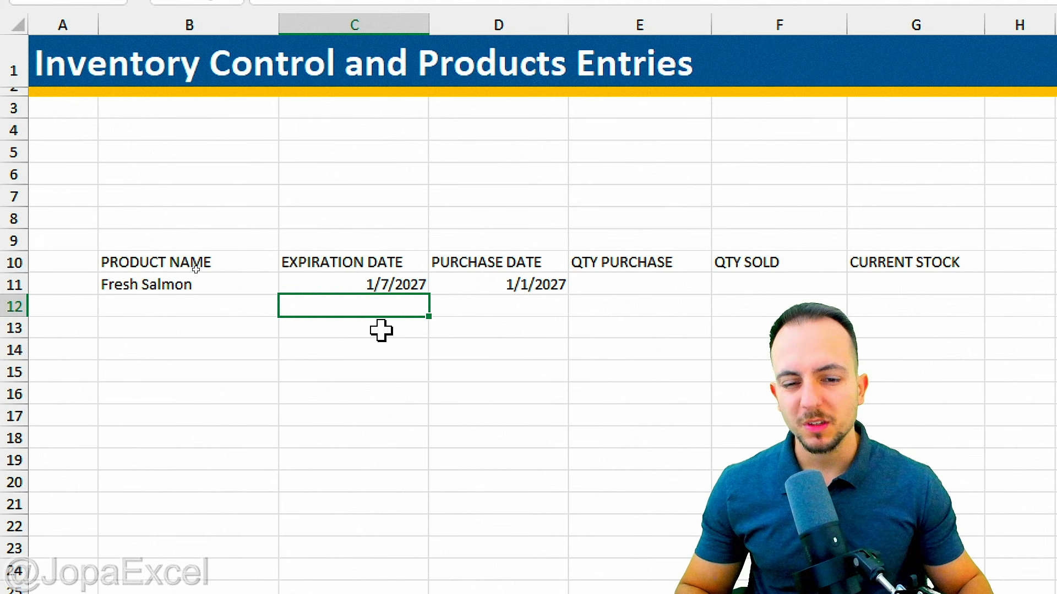
Enter a purchased quantity of 15 for Fresh Salmon in cell E11, leaving the sold quantity empty.
{"action": "left_click", "coordinate": [405, 267]}
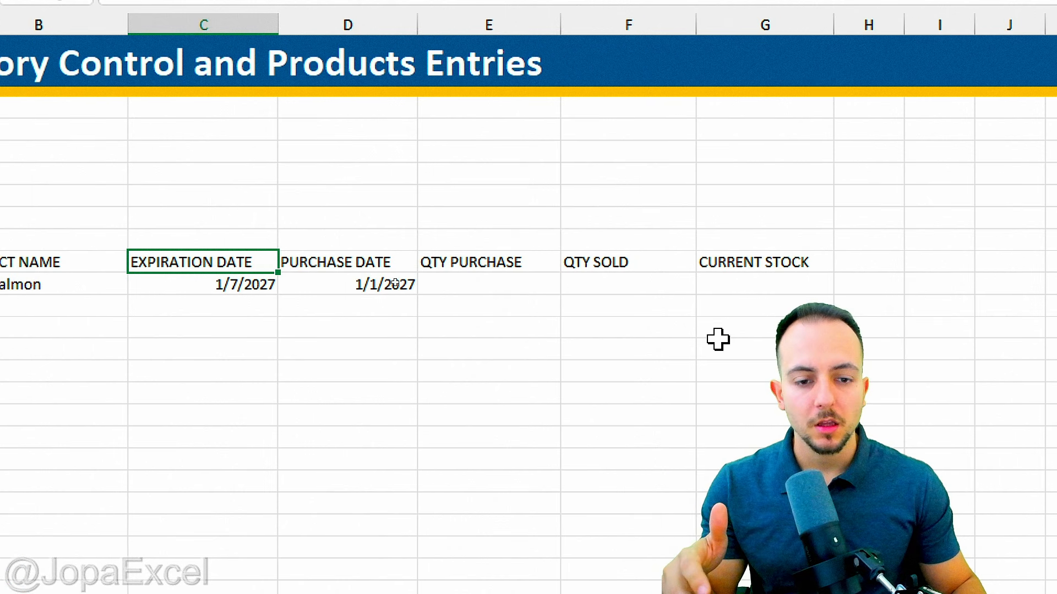
{"action": "left_click", "coordinate": [490, 283]}
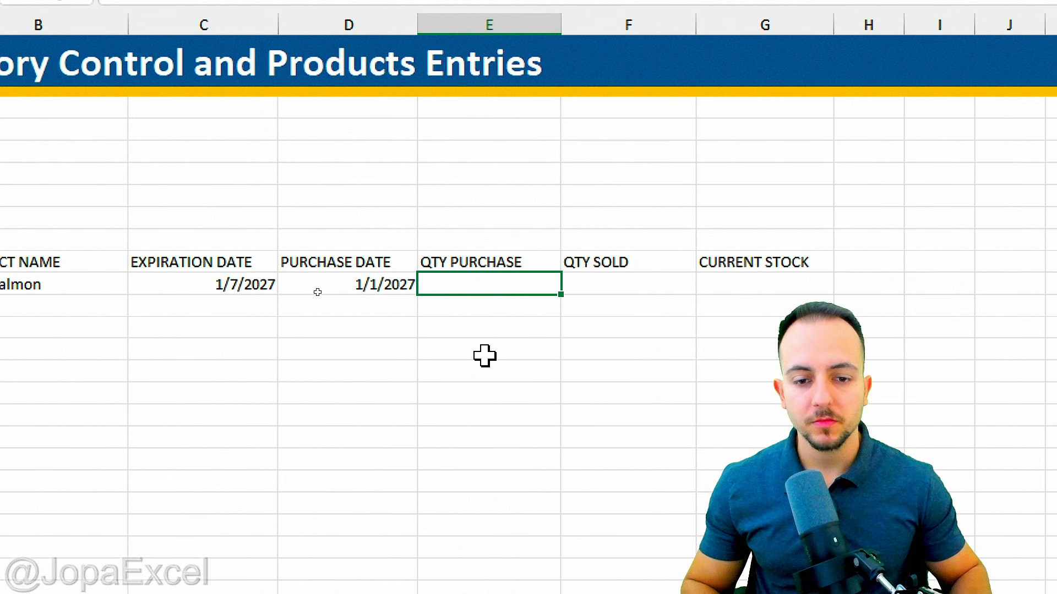
{"action": "type", "text": "15"}
{"action": "key", "text": "Tab"}
{"action": "left_click_drag", "start_coordinate": [640, 219], "coordinate": [639, 338]}
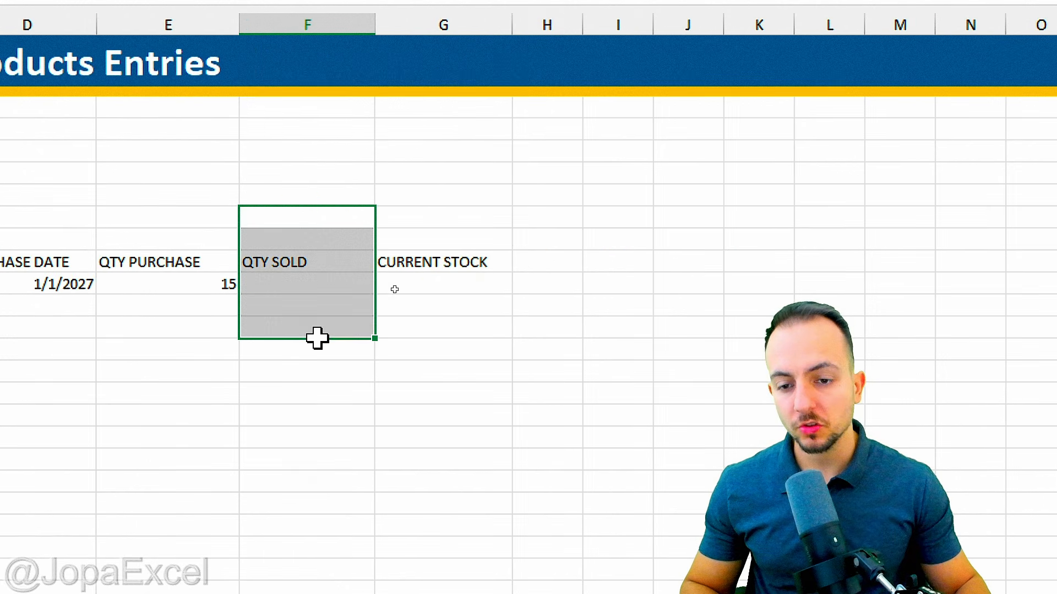
{"action": "left_click", "coordinate": [304, 281]}
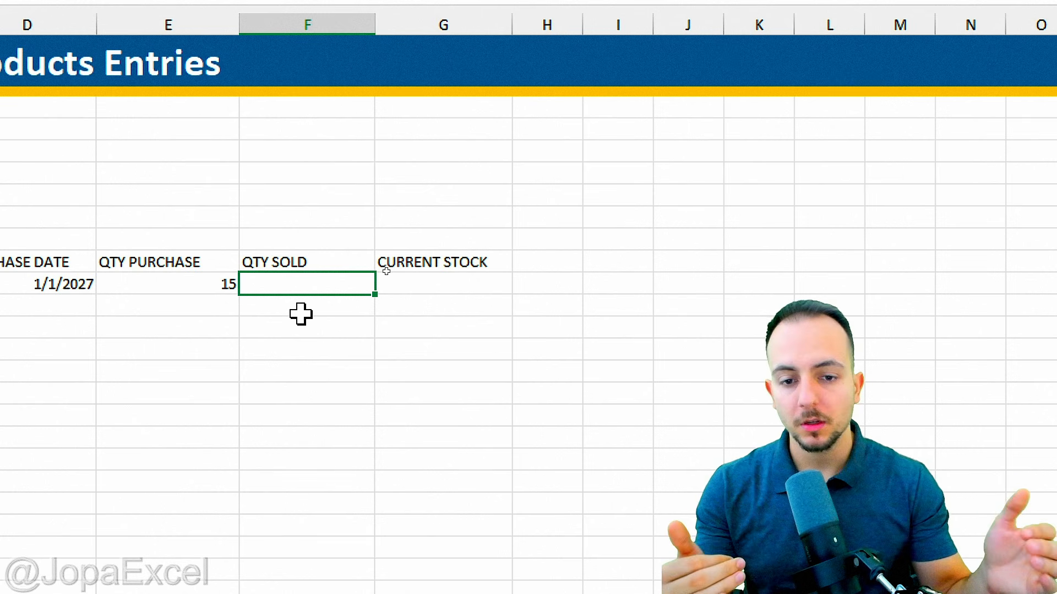
Calculate the current stock in cell G11 as purchased minus sold quantity with the formula =E11-F11.
{"action": "left_click", "coordinate": [408, 284]}
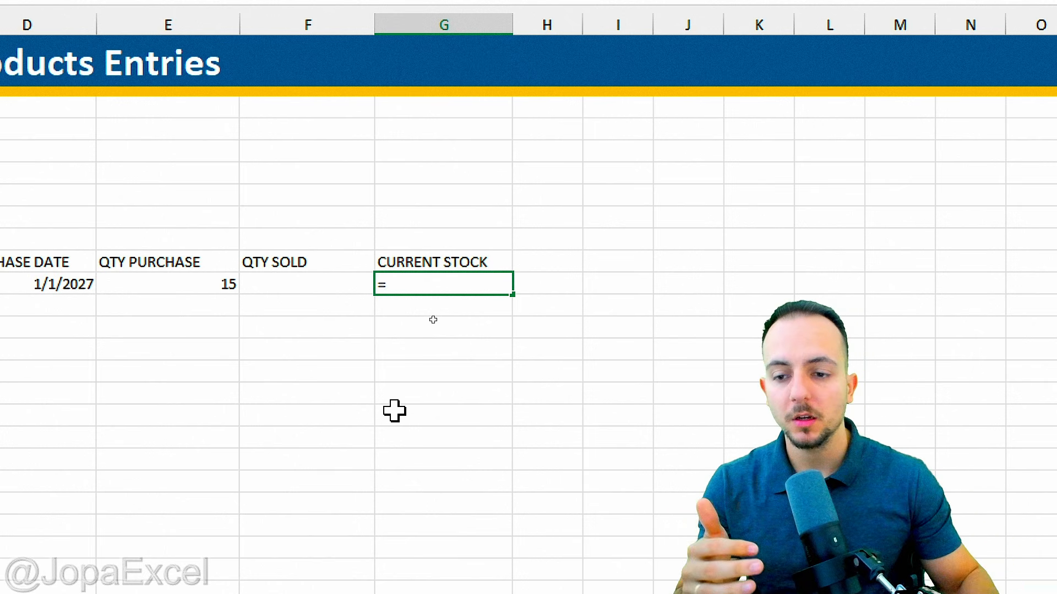
{"action": "left_click", "coordinate": [196, 291]}
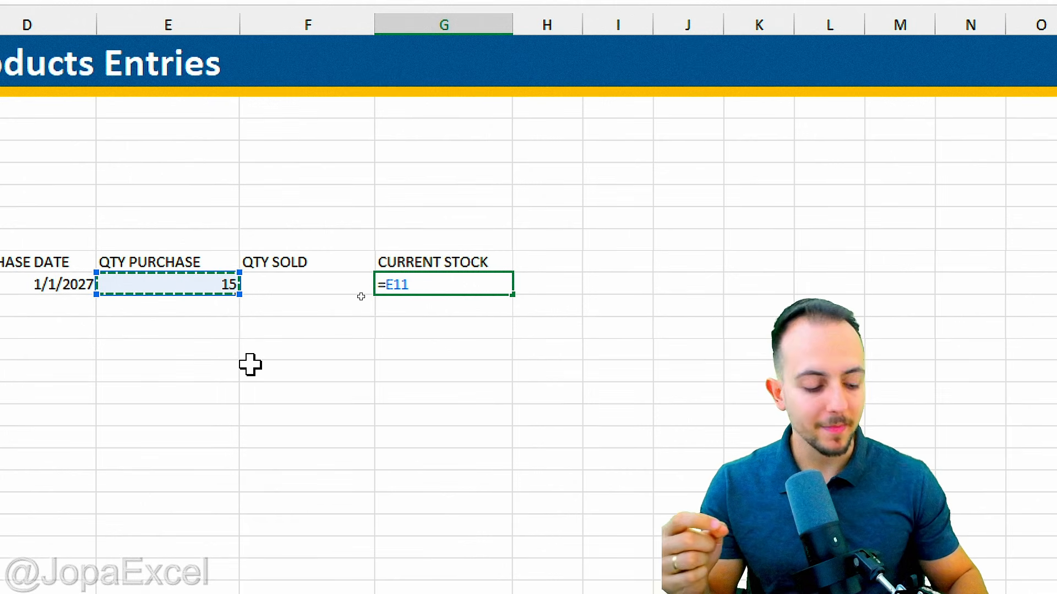
{"action": "type", "text": "-"}
{"action": "left_click", "coordinate": [302, 284]}
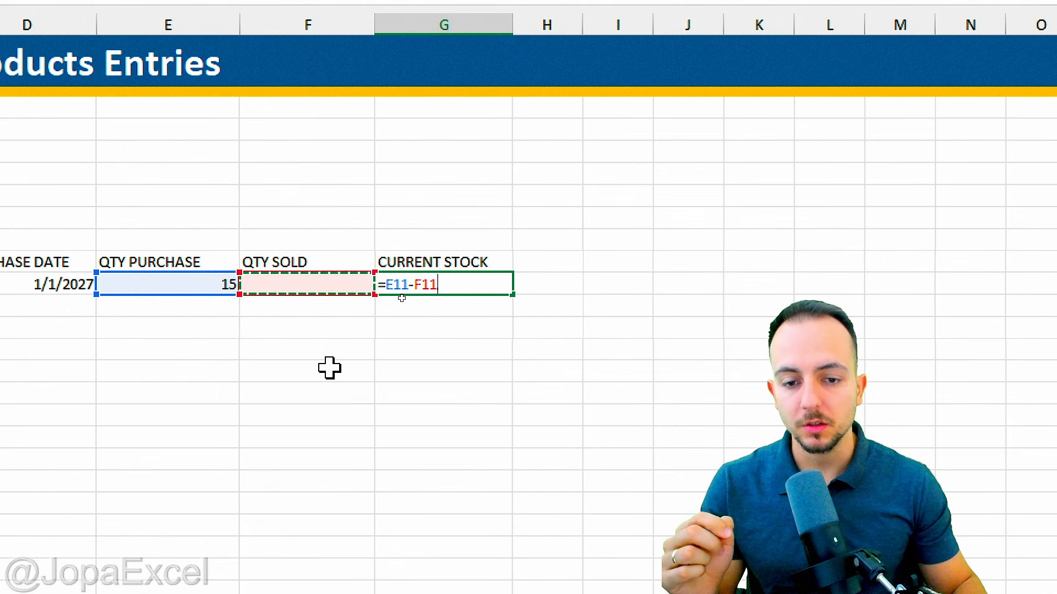
{"action": "key", "text": "Return"}
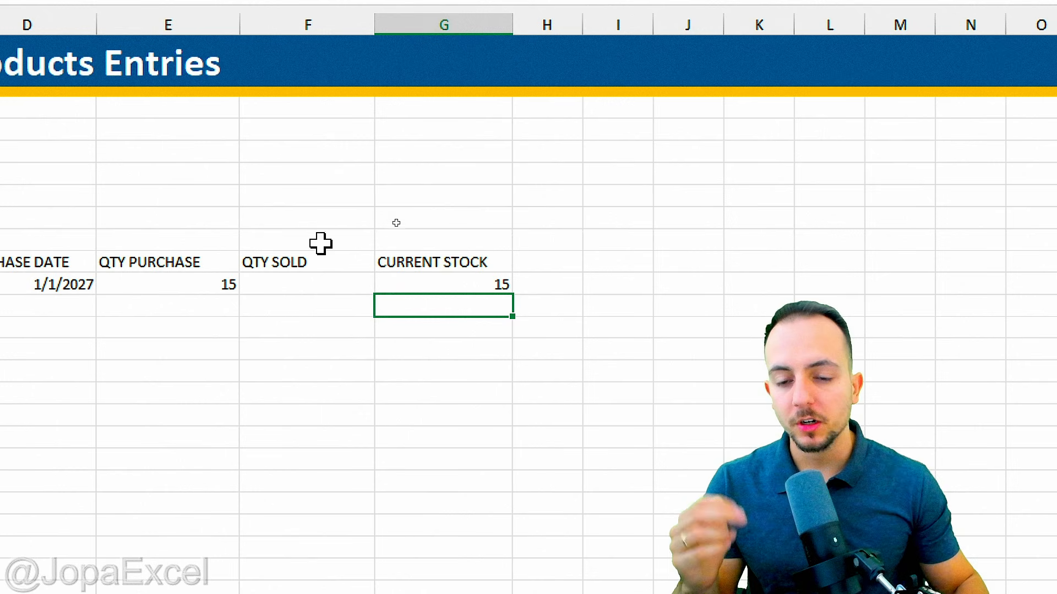
{"action": "left_click_drag", "start_coordinate": [319, 196], "coordinate": [309, 358]}
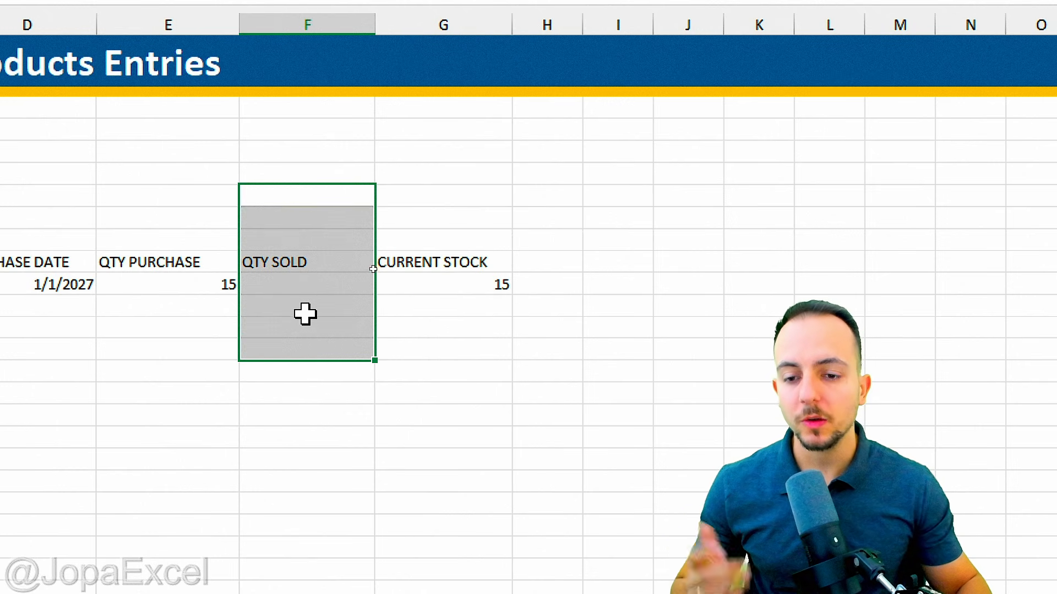
{"action": "mouse_move", "coordinate": [159, 260]}
{"action": "left_mouse_down"}
{"action": "mouse_move", "coordinate": [90, 265]}
{"action": "mouse_move", "coordinate": [198, 286]}
{"action": "mouse_move", "coordinate": [165, 254]}
{"action": "left_mouse_up"}
{"action": "left_click_drag", "start_coordinate": [202, 315], "coordinate": [273, 367]}
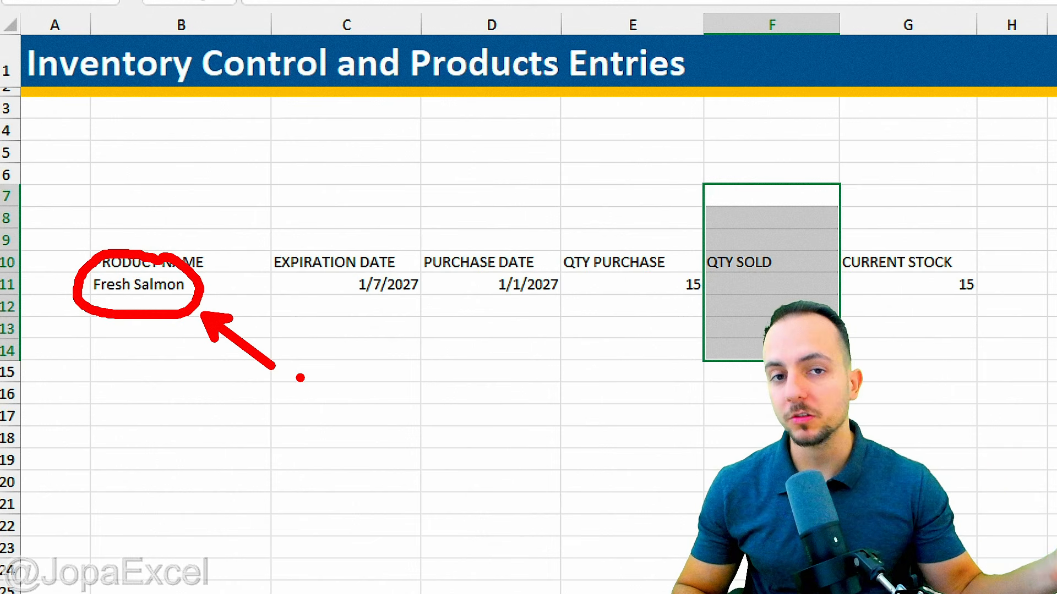
{"action": "key", "text": "Escape"}
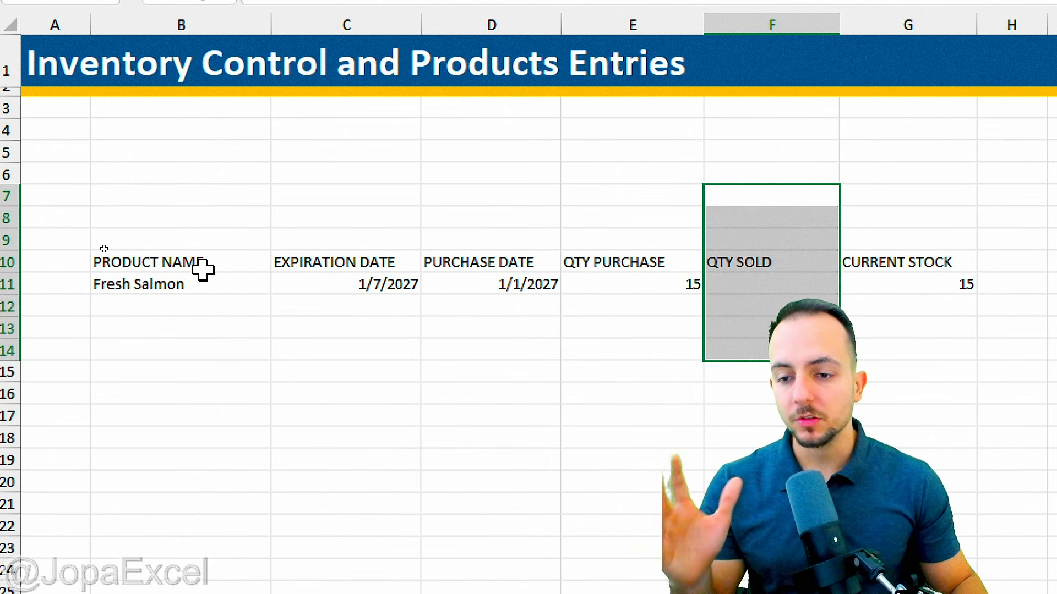
{"action": "left_click", "coordinate": [227, 260]}
{"action": "left_click_drag", "start_coordinate": [226, 258], "coordinate": [210, 279]}
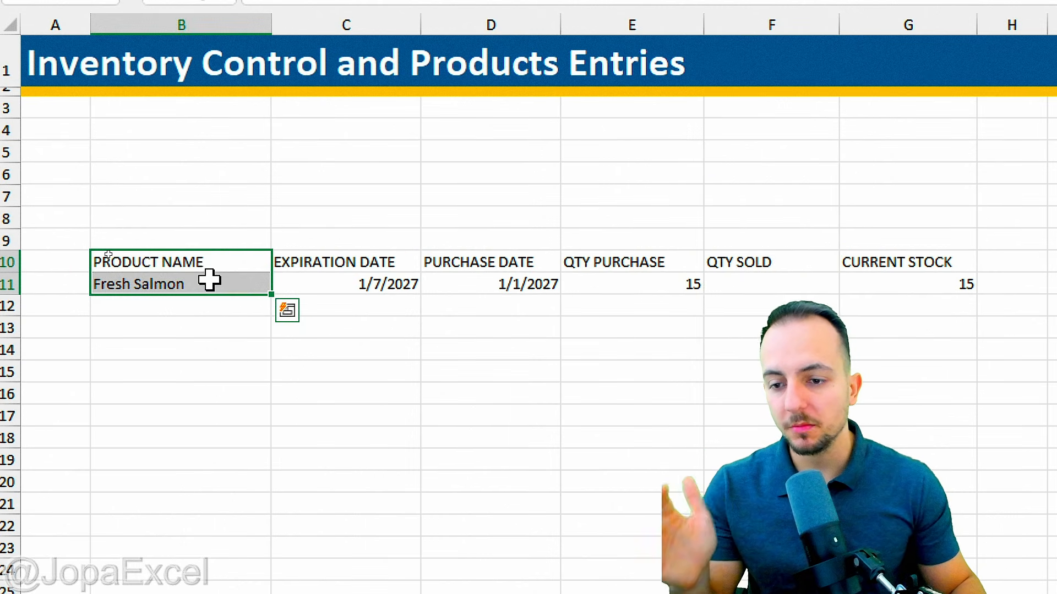
Enter a second Fresh Salmon batch in row 12 with the expiration date 01/15/2027.
{"action": "left_click", "coordinate": [211, 281]}
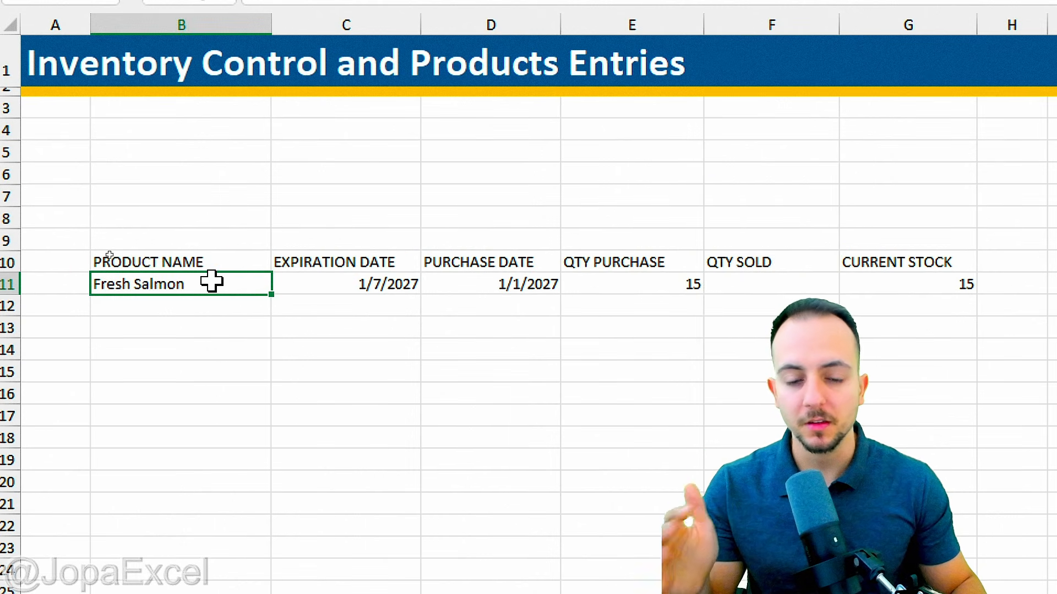
{"action": "left_click", "coordinate": [204, 311]}
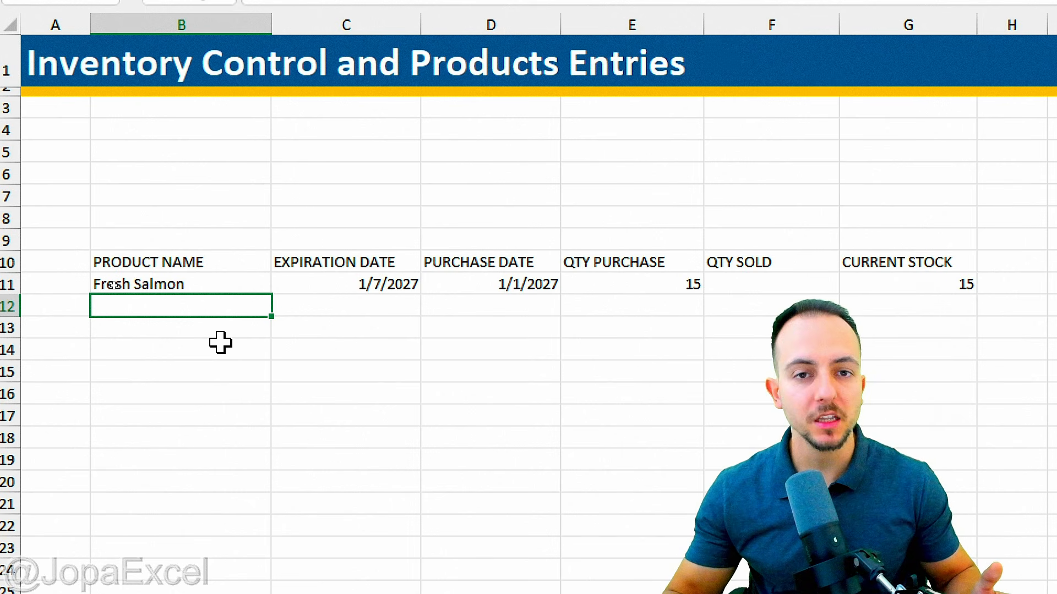
{"action": "type", "text": "Fres"}
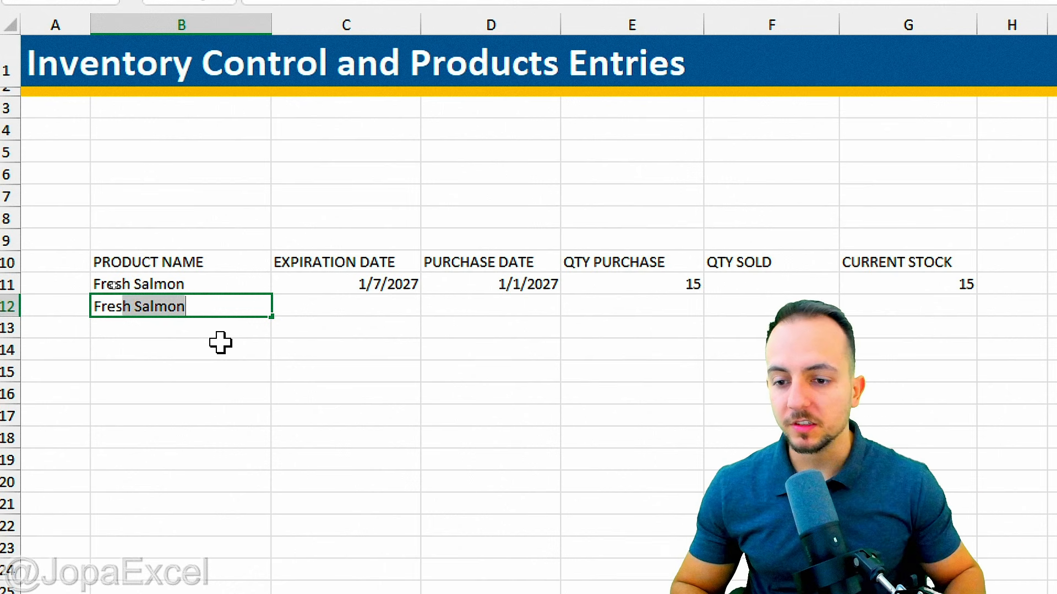
{"action": "key", "text": "Tab"}
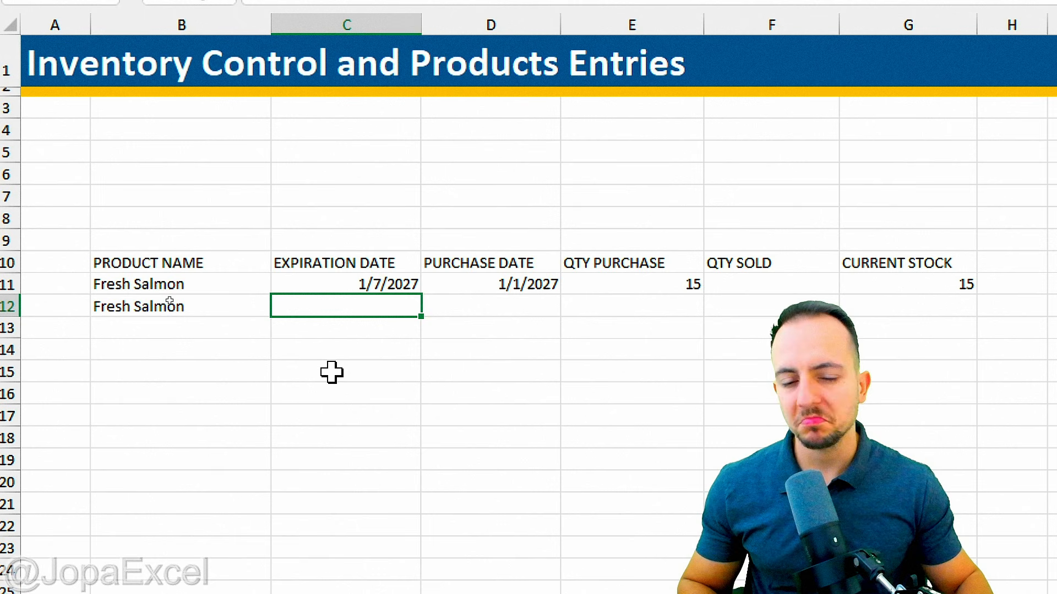
{"action": "type", "text": "01/"}
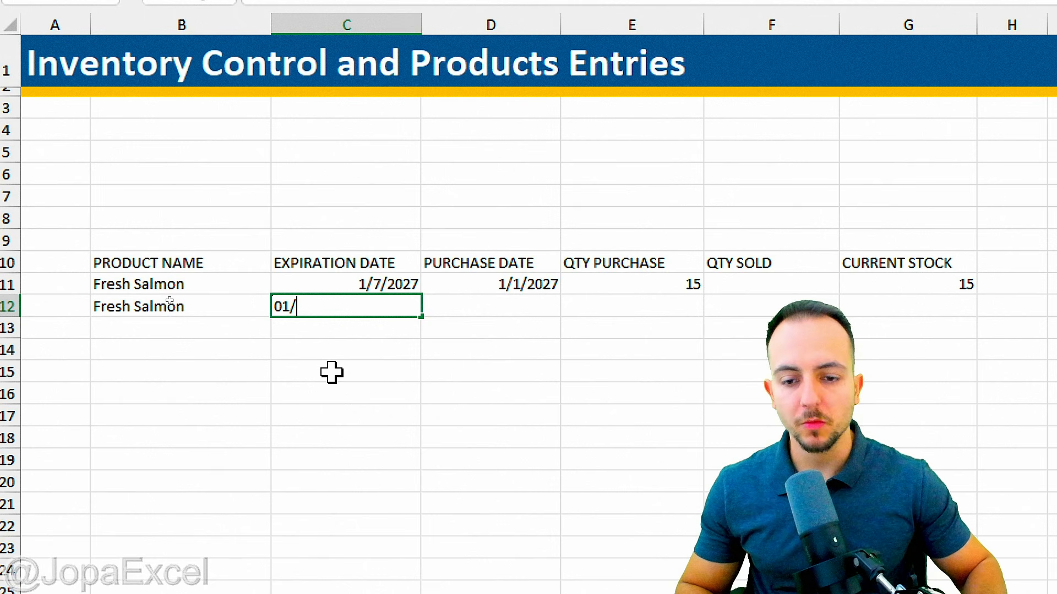
{"action": "type", "text": "15/2027"}
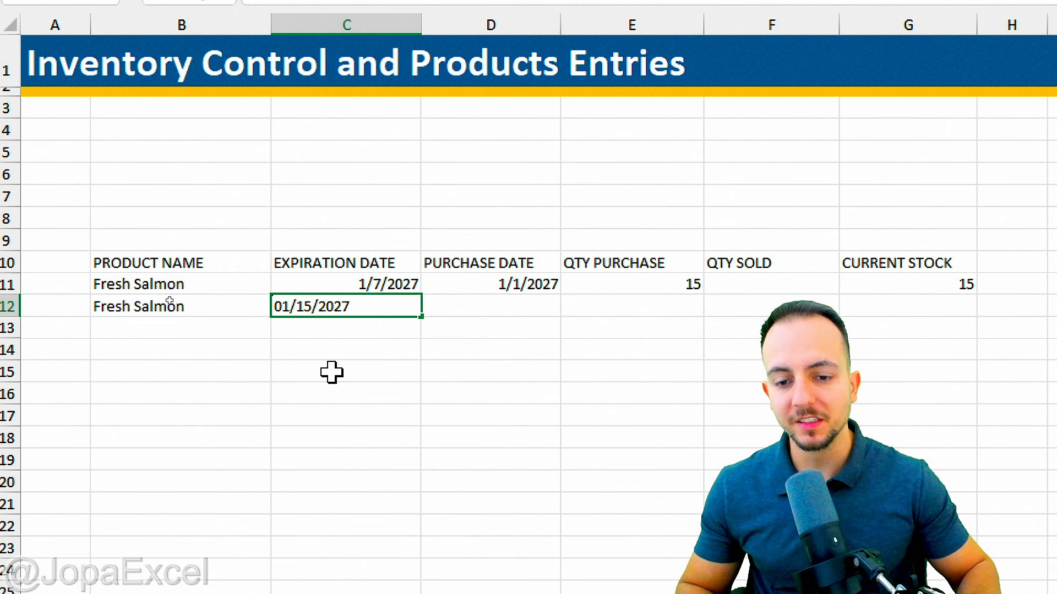
{"action": "key", "text": "Tab"}
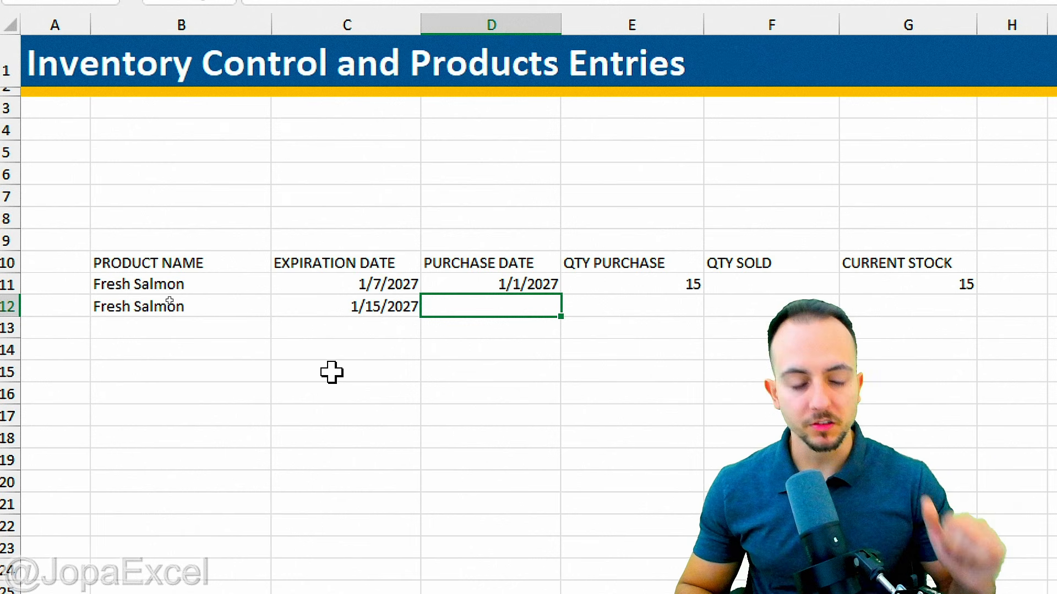
Enter the purchase date 01/05/2027 and a purchased quantity of 5 for the second Fresh Salmon batch in row 12.
{"action": "type", "text": "01/05"}
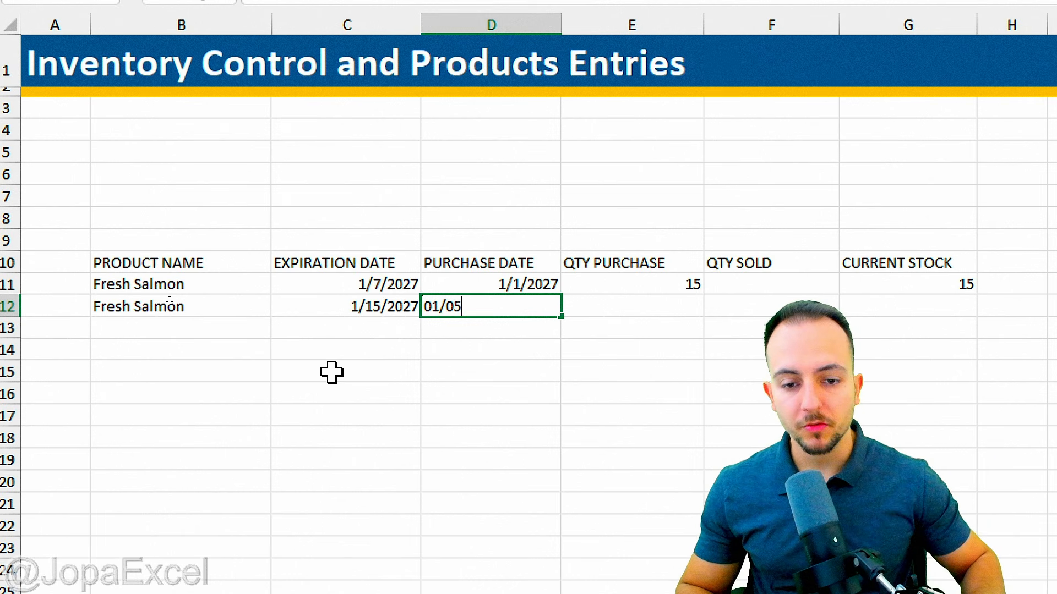
{"action": "type", "text": "/2027"}
{"action": "key", "text": "Tab"}
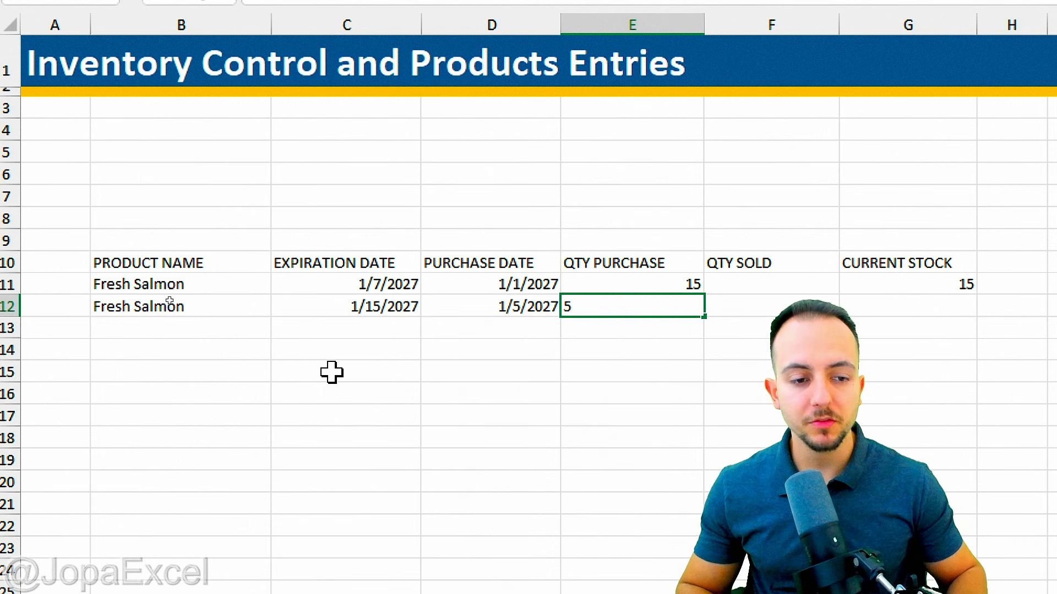
{"action": "key", "text": "Tab"}
Copy the current stock formula from G11 down to G12 for the second batch.
{"action": "scroll", "coordinate": [682, 406], "scroll_direction": "right", "scroll_amount": 2}
{"action": "left_click", "coordinate": [610, 284]}
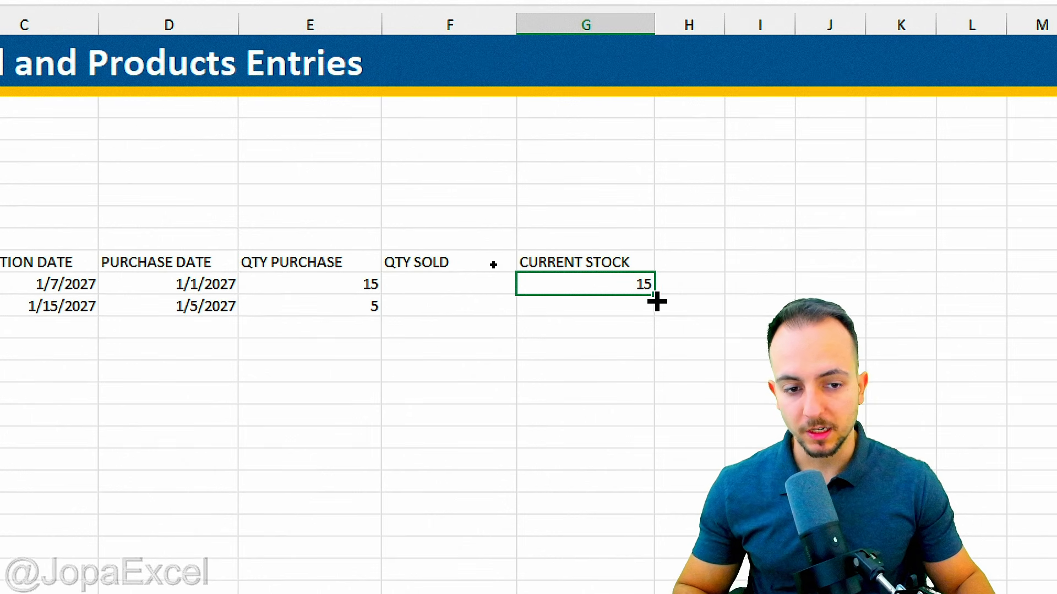
{"action": "left_click_drag", "start_coordinate": [654, 297], "coordinate": [633, 327]}
{"action": "left_click", "coordinate": [601, 308]}
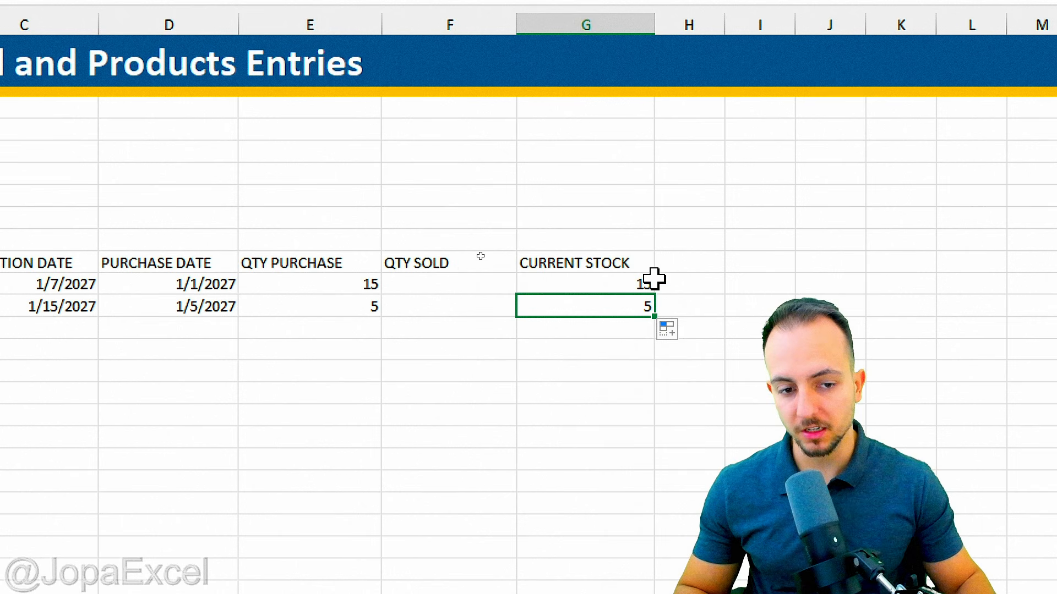
{"action": "key", "text": "shift+space"}
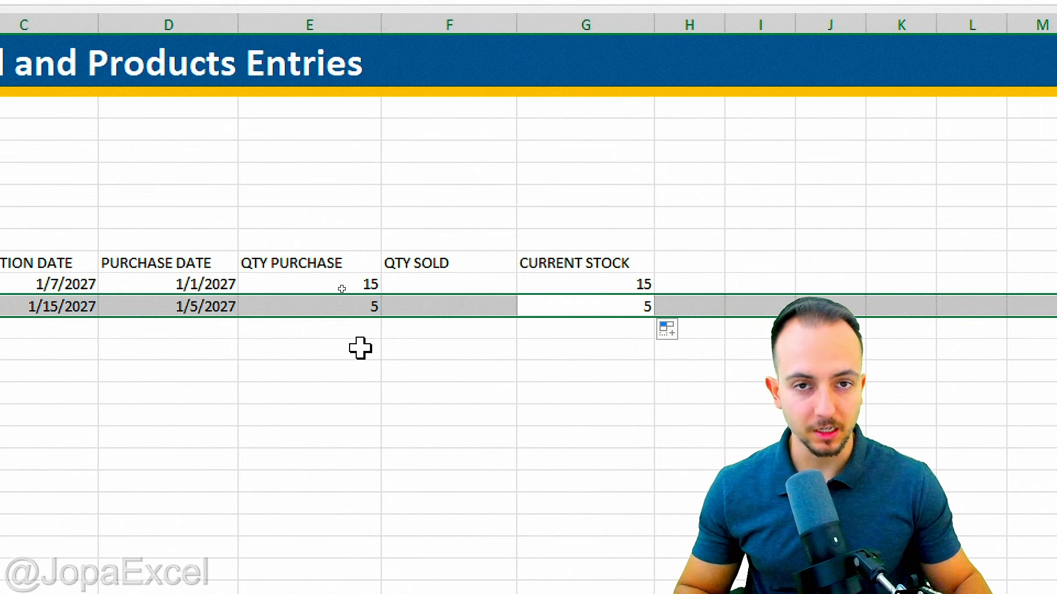
{"action": "left_click", "coordinate": [308, 394]}
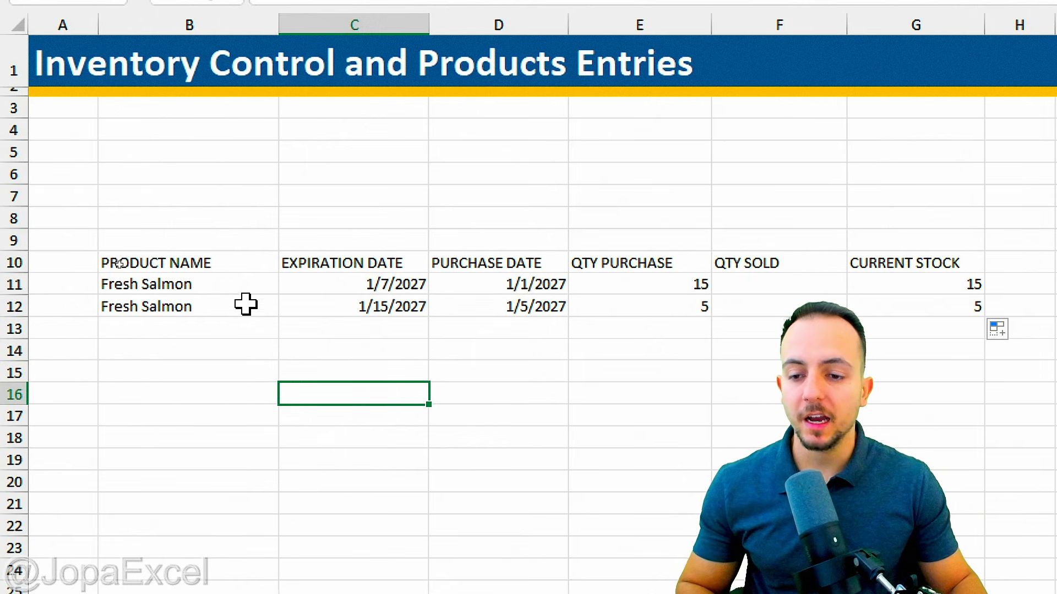
{"action": "mouse_move", "coordinate": [200, 273]}
{"action": "left_mouse_down"}
{"action": "mouse_move", "coordinate": [226, 315]}
{"action": "mouse_move", "coordinate": [204, 320]}
{"action": "left_mouse_up"}
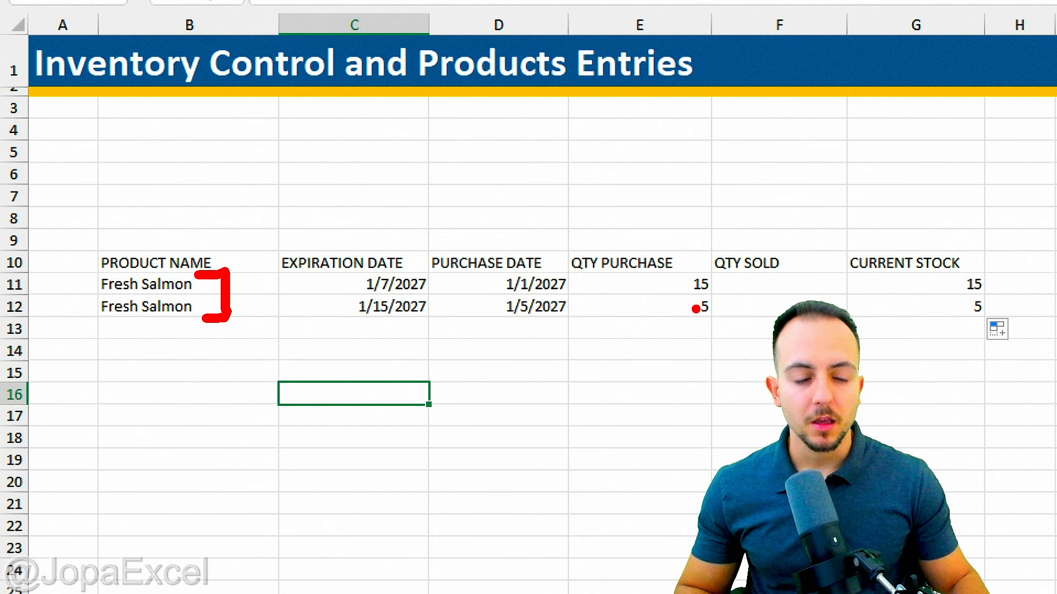
{"action": "mouse_move", "coordinate": [703, 261]}
{"action": "left_mouse_down"}
{"action": "mouse_move", "coordinate": [716, 333]}
{"action": "mouse_move", "coordinate": [673, 269]}
{"action": "left_mouse_up"}
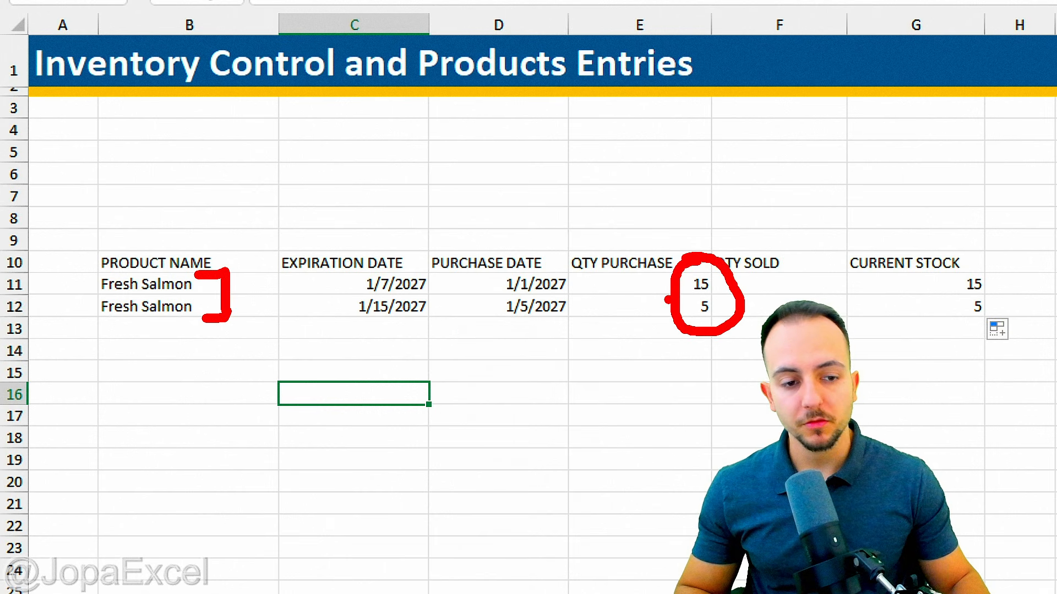
{"action": "mouse_move", "coordinate": [630, 377]}
{"action": "left_mouse_down"}
{"action": "mouse_move", "coordinate": [627, 435]}
{"action": "mouse_move", "coordinate": [696, 441]}
{"action": "left_mouse_up"}
{"action": "mouse_move", "coordinate": [691, 412]}
{"action": "left_mouse_down"}
{"action": "mouse_move", "coordinate": [727, 393]}
{"action": "mouse_move", "coordinate": [715, 380]}
{"action": "left_mouse_up"}
{"action": "left_click_drag", "start_coordinate": [610, 485], "coordinate": [712, 482]}
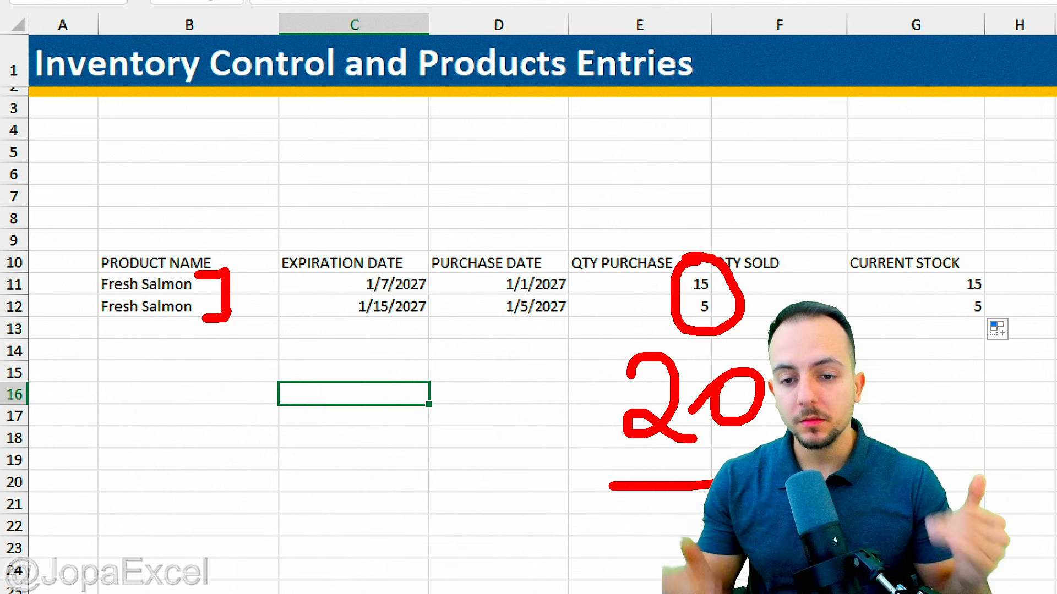
{"action": "key", "text": "e"}
{"action": "mouse_move", "coordinate": [351, 264]}
{"action": "left_mouse_down"}
{"action": "mouse_move", "coordinate": [368, 283]}
{"action": "mouse_move", "coordinate": [441, 301]}
{"action": "mouse_move", "coordinate": [515, 229]}
{"action": "left_mouse_up"}
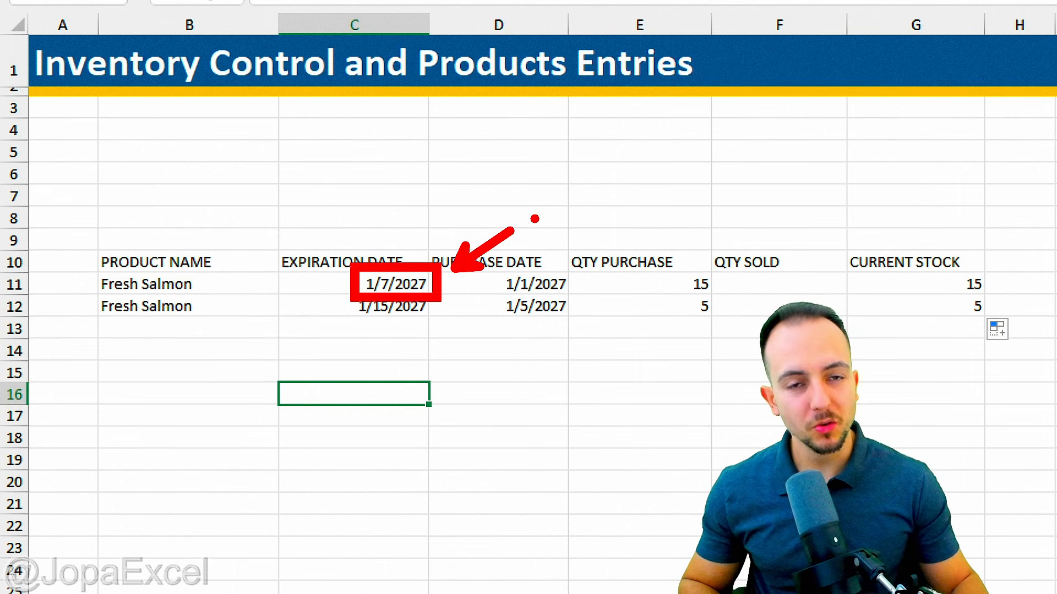
{"action": "key", "text": "ctrl+z"}
{"action": "key", "text": "ctrl+z"}
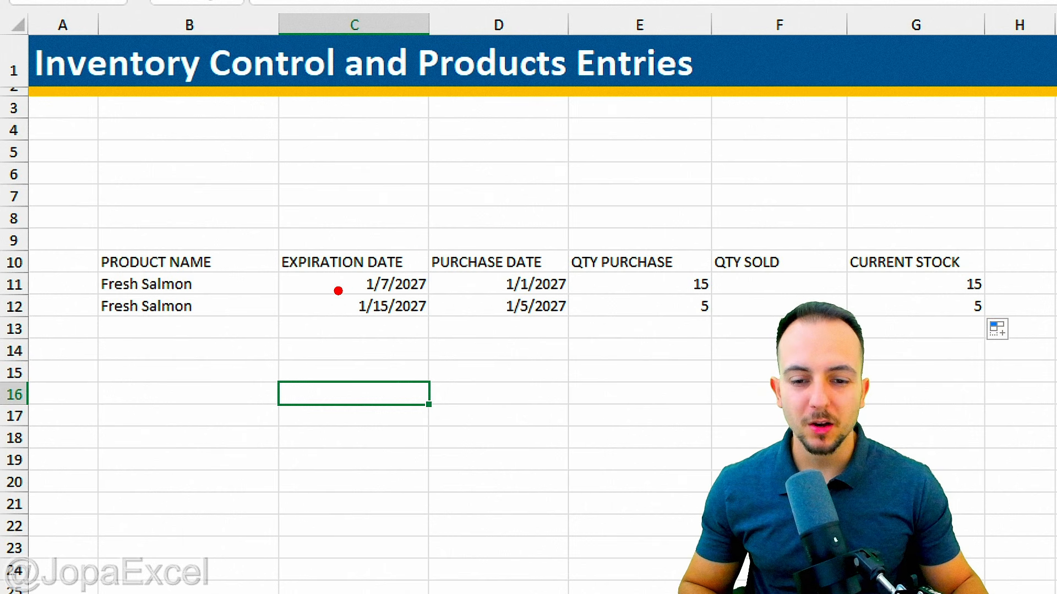
{"action": "mouse_move", "coordinate": [335, 287]}
{"action": "left_mouse_down"}
{"action": "mouse_move", "coordinate": [442, 327]}
{"action": "mouse_move", "coordinate": [507, 387]}
{"action": "left_mouse_up"}
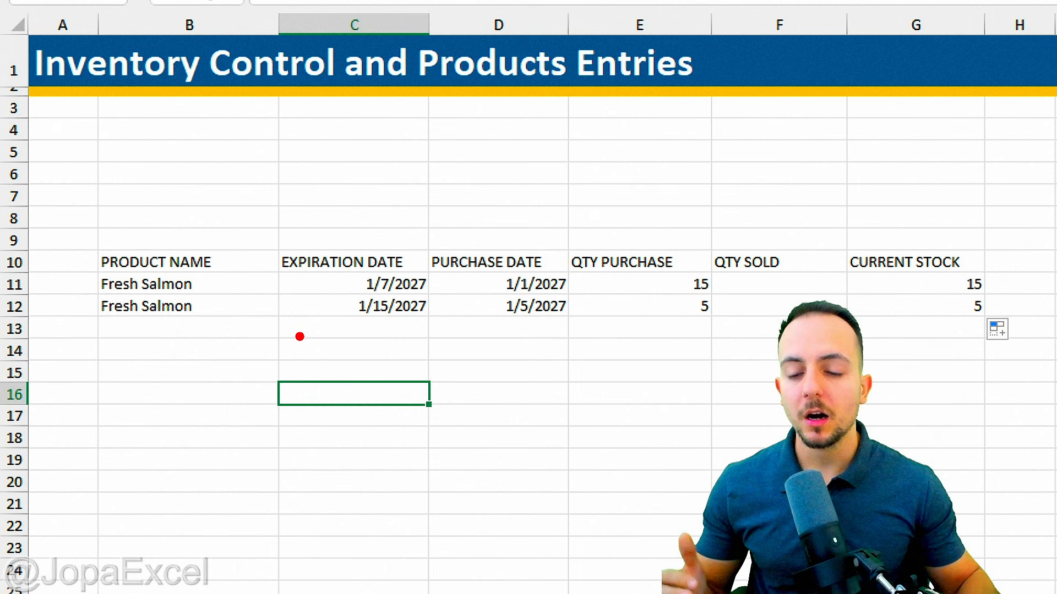
{"action": "left_click_drag", "start_coordinate": [201, 283], "coordinate": [286, 236]}
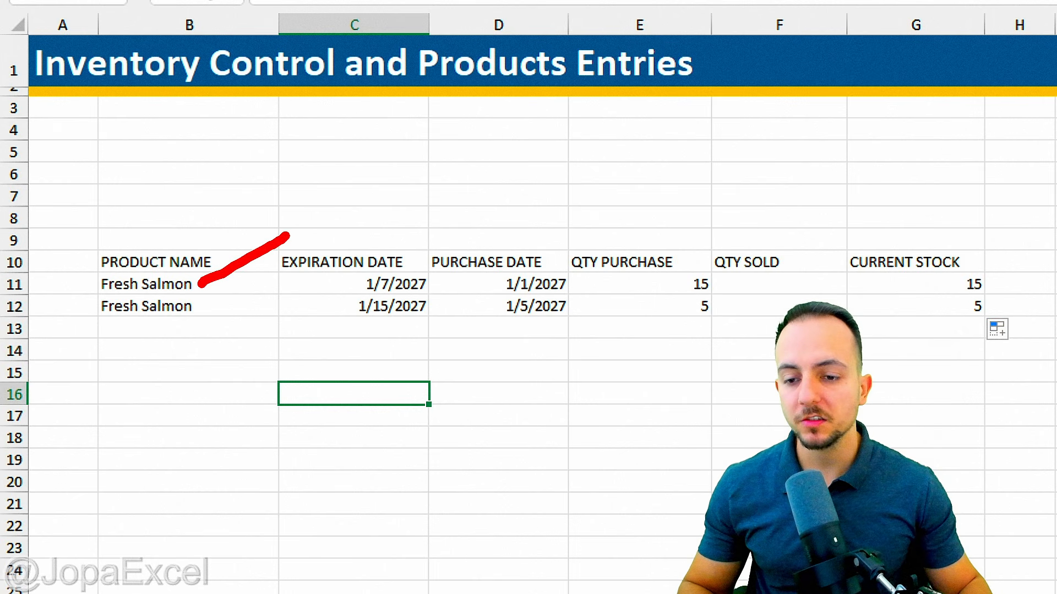
{"action": "left_click_drag", "start_coordinate": [205, 310], "coordinate": [325, 376]}
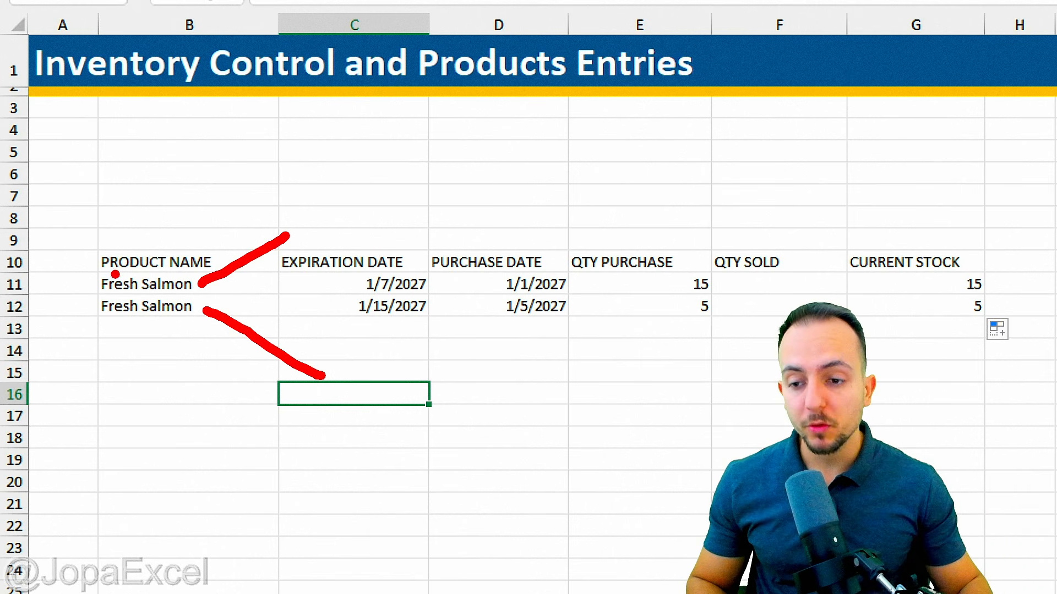
{"action": "mouse_move", "coordinate": [87, 262]}
{"action": "left_mouse_down"}
{"action": "mouse_move", "coordinate": [122, 293]}
{"action": "mouse_move", "coordinate": [209, 332]}
{"action": "left_mouse_up"}
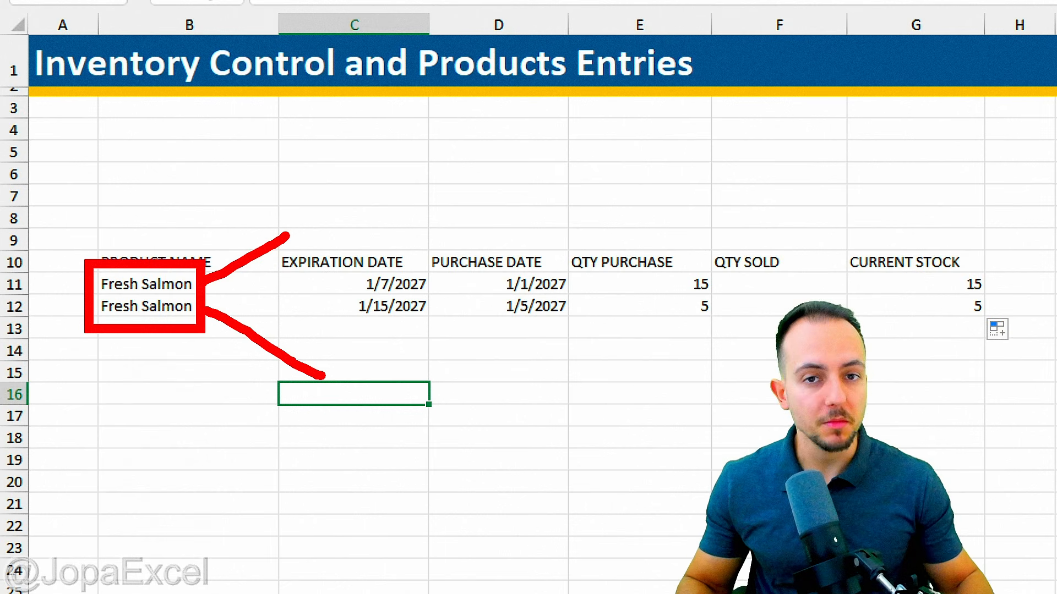
{"action": "key", "text": "Escape"}
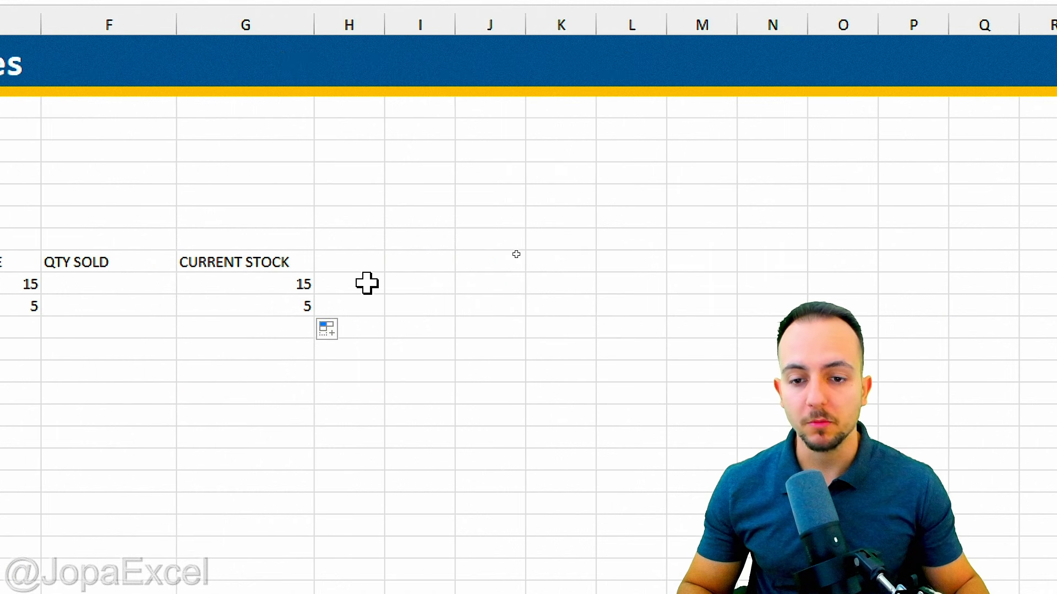
Add the header EXP DATE + PROD NAME in cell H10 and widen column H to fit it.
{"action": "left_click", "coordinate": [1023, 267]}
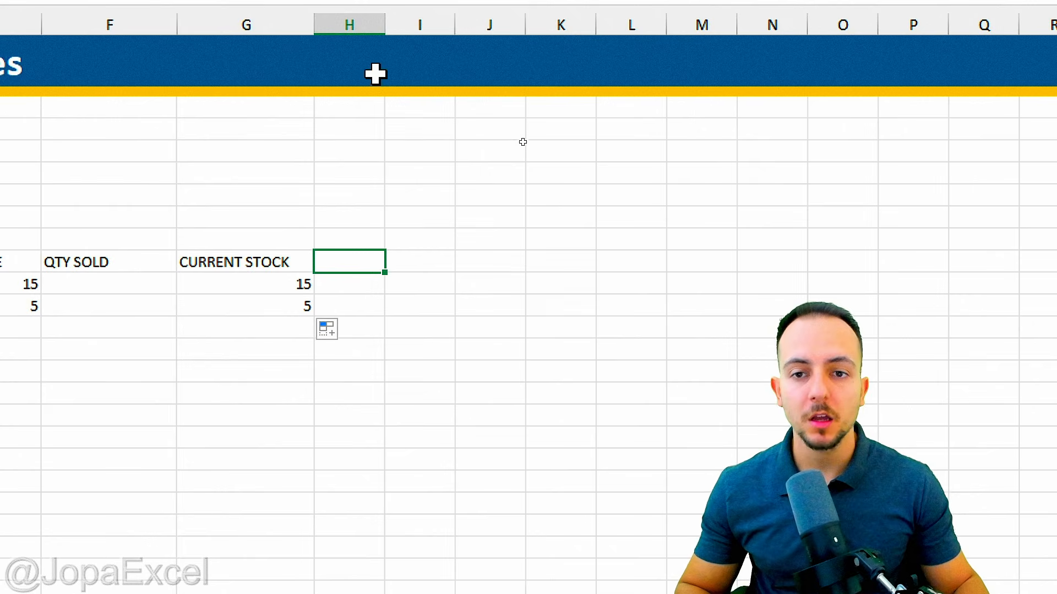
{"action": "key", "text": "ctrl+2"}
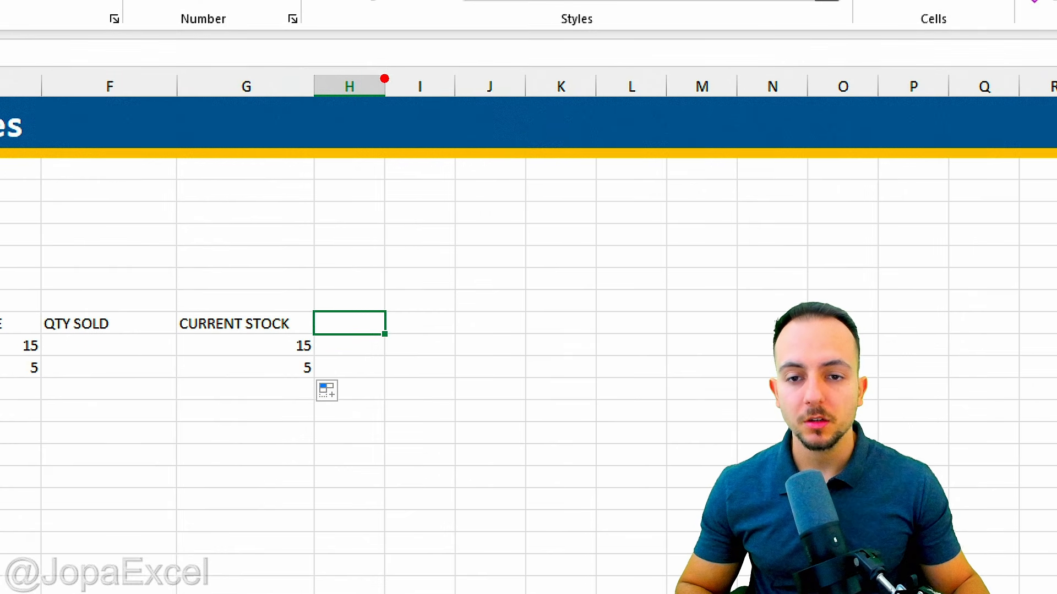
{"action": "mouse_move", "coordinate": [361, 54]}
{"action": "left_mouse_down"}
{"action": "mouse_move", "coordinate": [407, 91]}
{"action": "mouse_move", "coordinate": [417, 116]}
{"action": "mouse_move", "coordinate": [491, 94]}
{"action": "left_mouse_up"}
{"action": "key", "text": "Escape"}
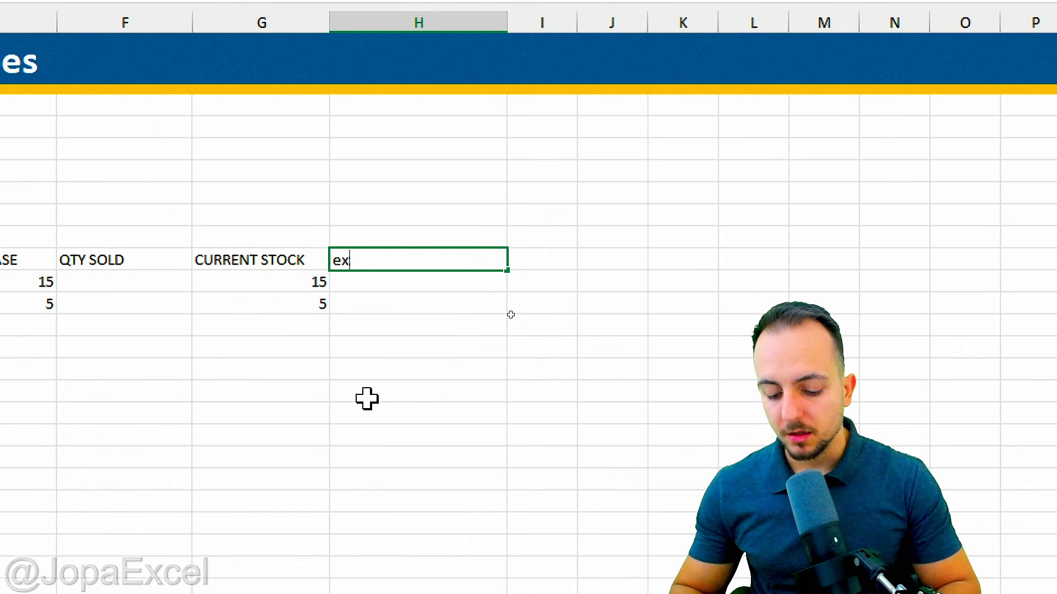
{"action": "key", "text": "BackSpace"}
{"action": "key", "text": "BackSpace"}
{"action": "type", "text": "expi"}
{"action": "key", "text": "BackSpace"}
{"action": "key", "text": "BackSpace"}
{"action": "key", "text": "BackSpace"}
{"action": "key", "text": "BackSpace"}
{"action": "type", "text": "E"}
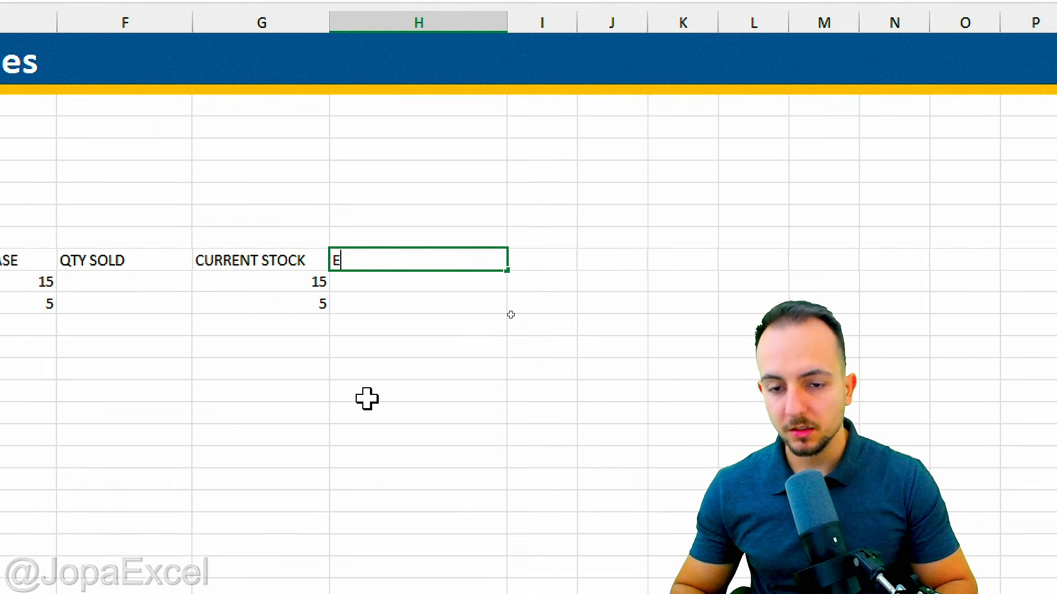
{"action": "type", "text": "XP"}
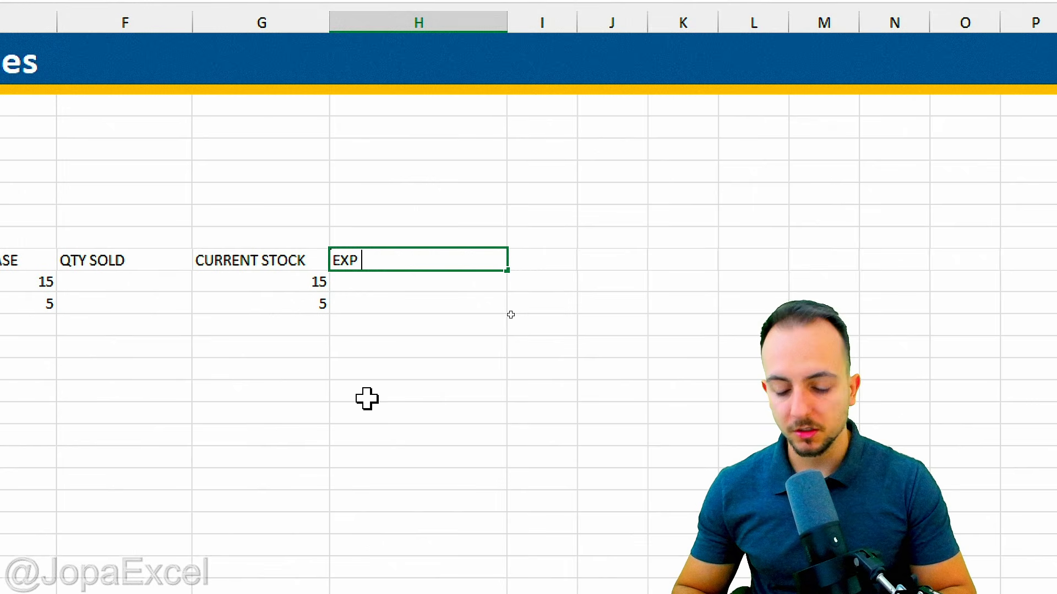
{"action": "type", "text": " DATE + "}
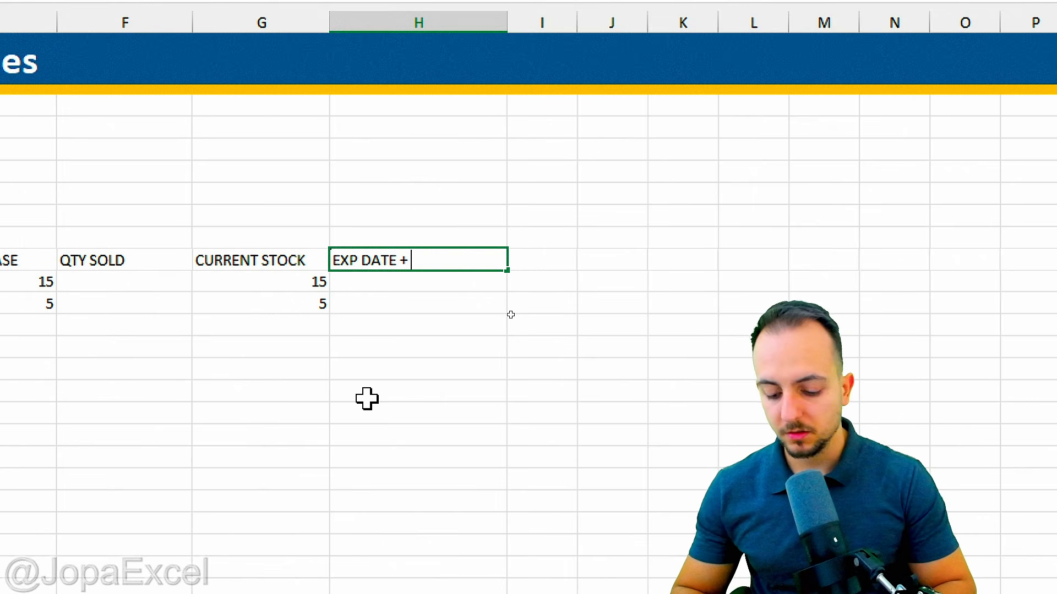
{"action": "type", "text": "PROD NAM"}
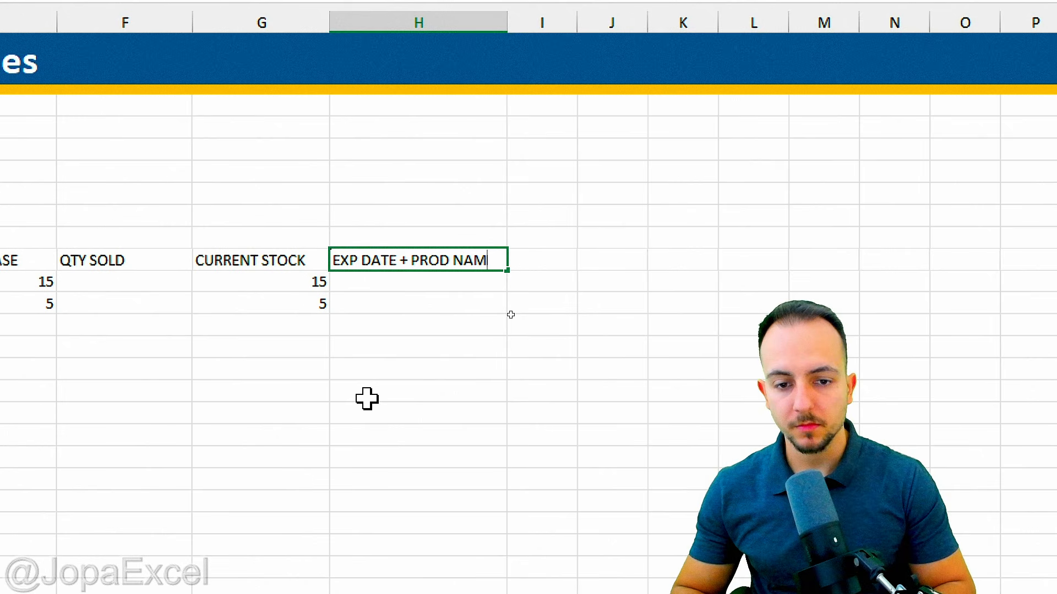
{"action": "type", "text": "E"}
{"action": "key", "text": "Return"}
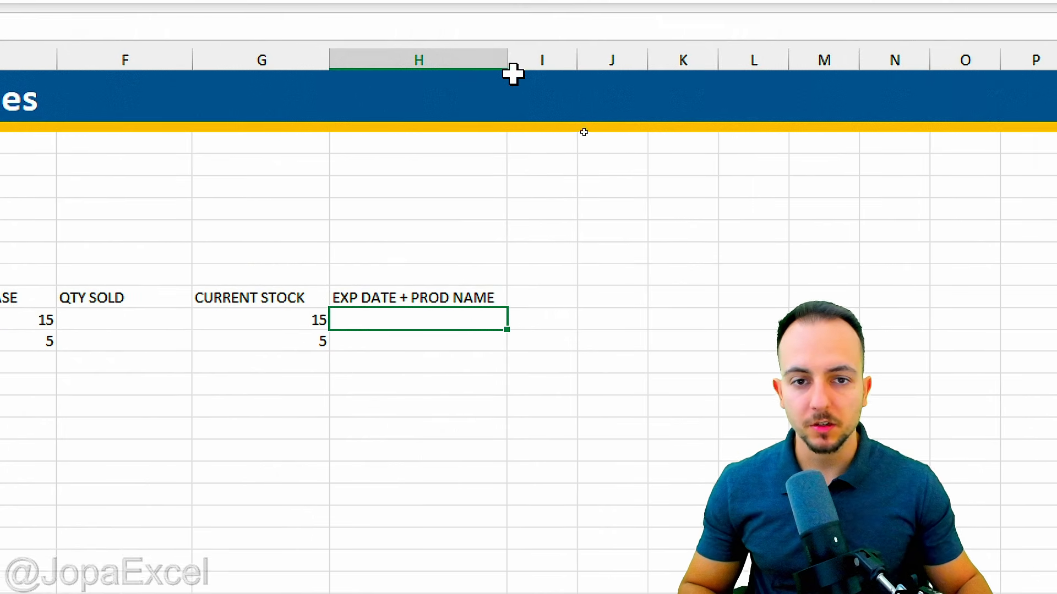
{"action": "left_click_drag", "start_coordinate": [507, 22], "coordinate": [537, 27]}
{"action": "left_click_drag", "start_coordinate": [536, 73], "coordinate": [567, 76]}
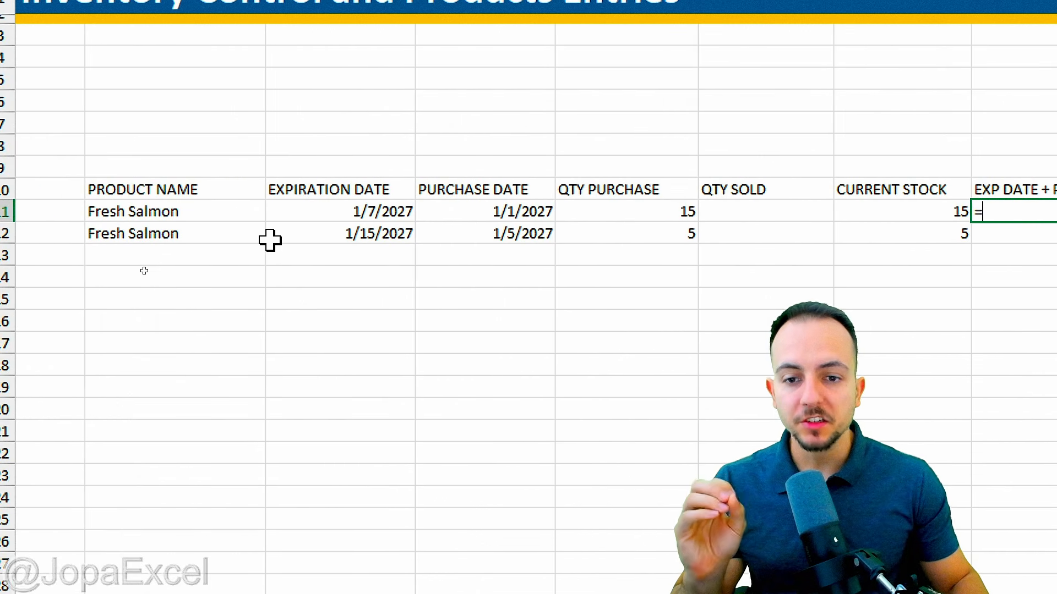
Complete the formula =C11&B11 in cell H11 to join the expiration date and product name.
{"action": "left_click", "coordinate": [337, 209]}
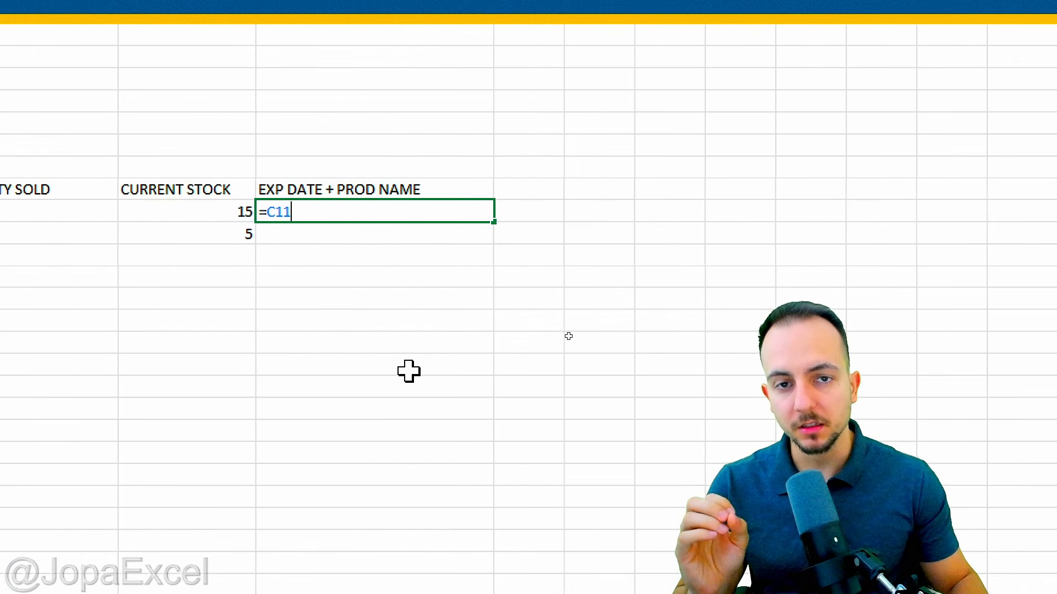
{"action": "type", "text": "&"}
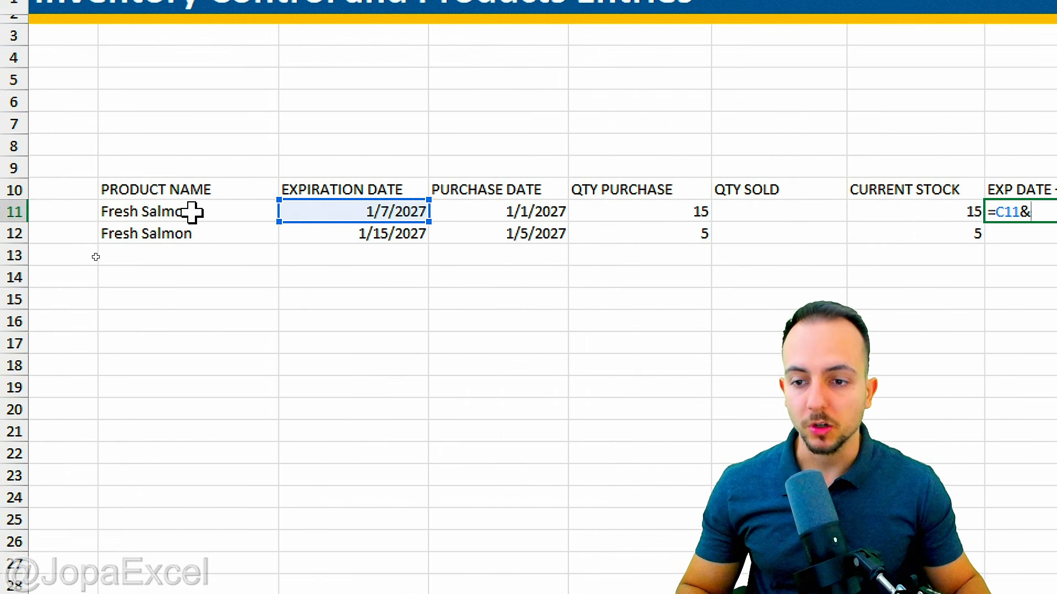
{"action": "left_click", "coordinate": [191, 212]}
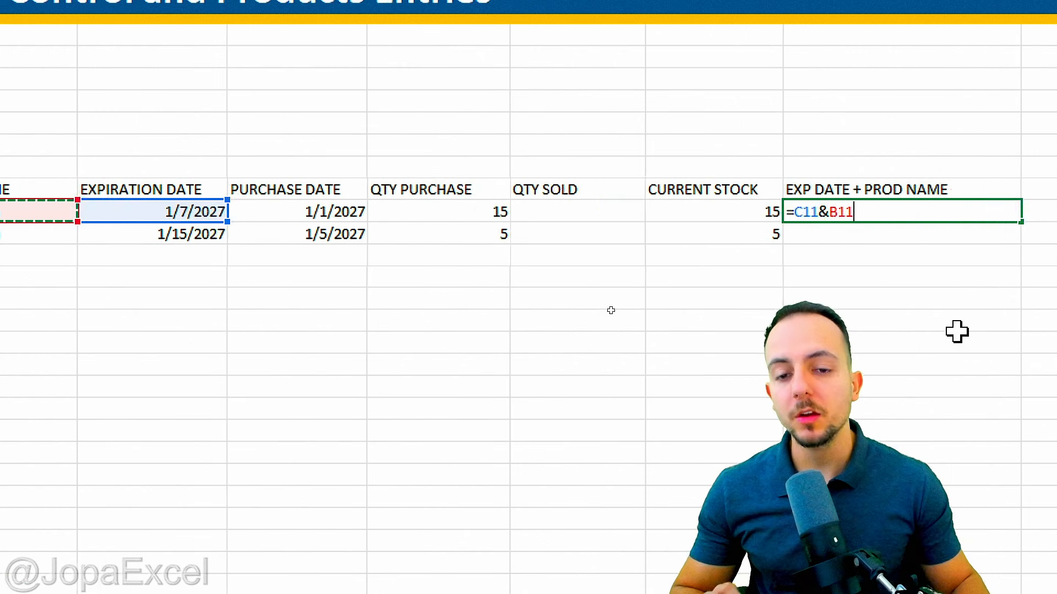
{"action": "key", "text": "Return"}
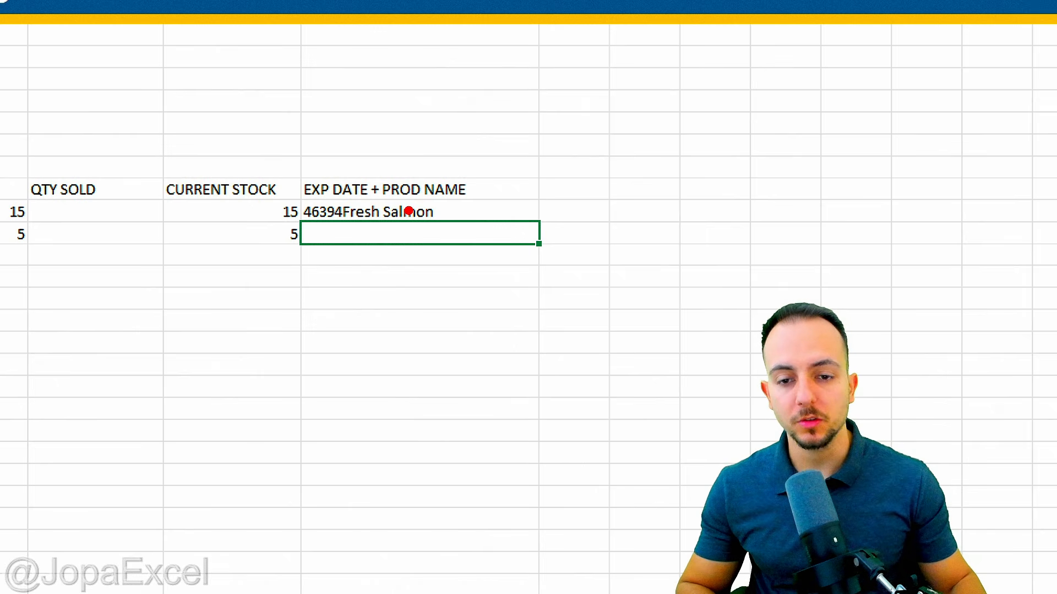
{"action": "mouse_move", "coordinate": [316, 194]}
{"action": "left_mouse_down"}
{"action": "mouse_move", "coordinate": [361, 223]}
{"action": "mouse_move", "coordinate": [288, 203]}
{"action": "left_mouse_up"}
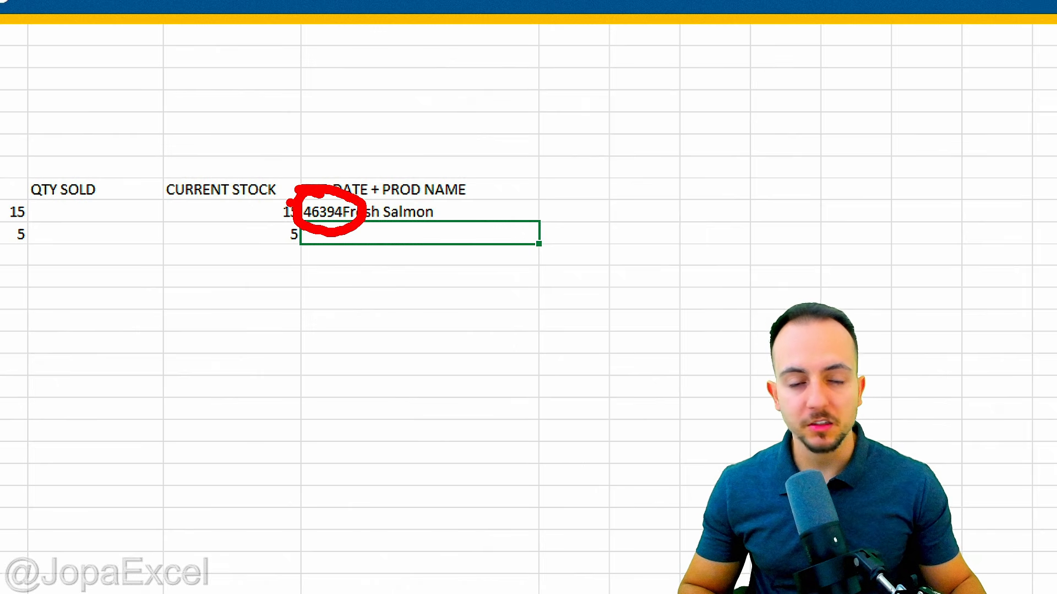
{"action": "key", "text": "Escape"}
Copy the combined expiration date and product name formula from H11 down to H12.
{"action": "left_click", "coordinate": [467, 209]}
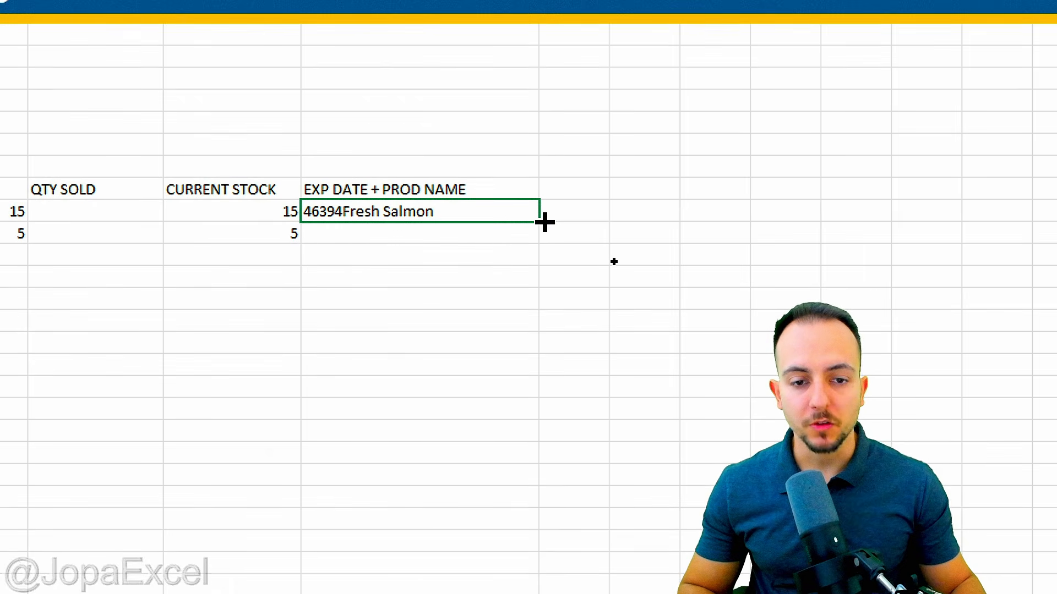
{"action": "left_click_drag", "start_coordinate": [539, 222], "coordinate": [539, 242]}
{"action": "left_click", "coordinate": [407, 302]}
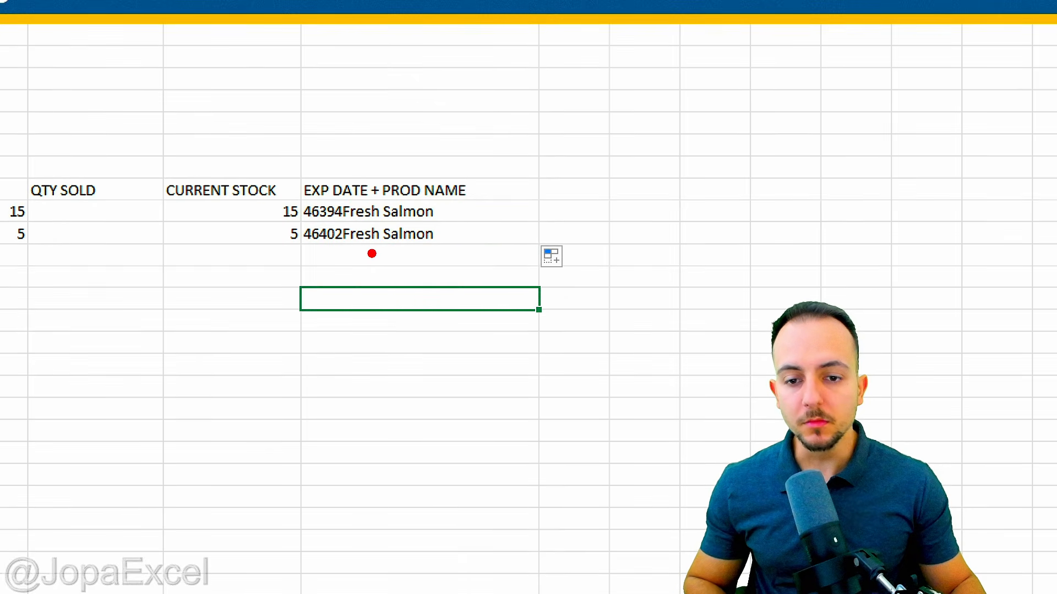
{"action": "left_click_drag", "start_coordinate": [343, 222], "coordinate": [446, 222]}
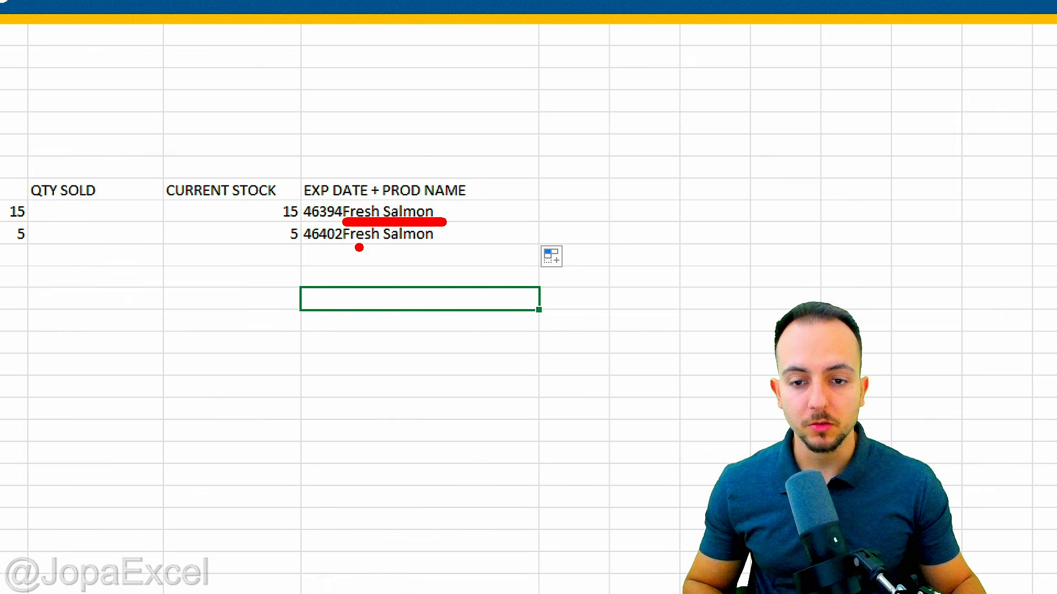
{"action": "left_click_drag", "start_coordinate": [347, 248], "coordinate": [447, 249]}
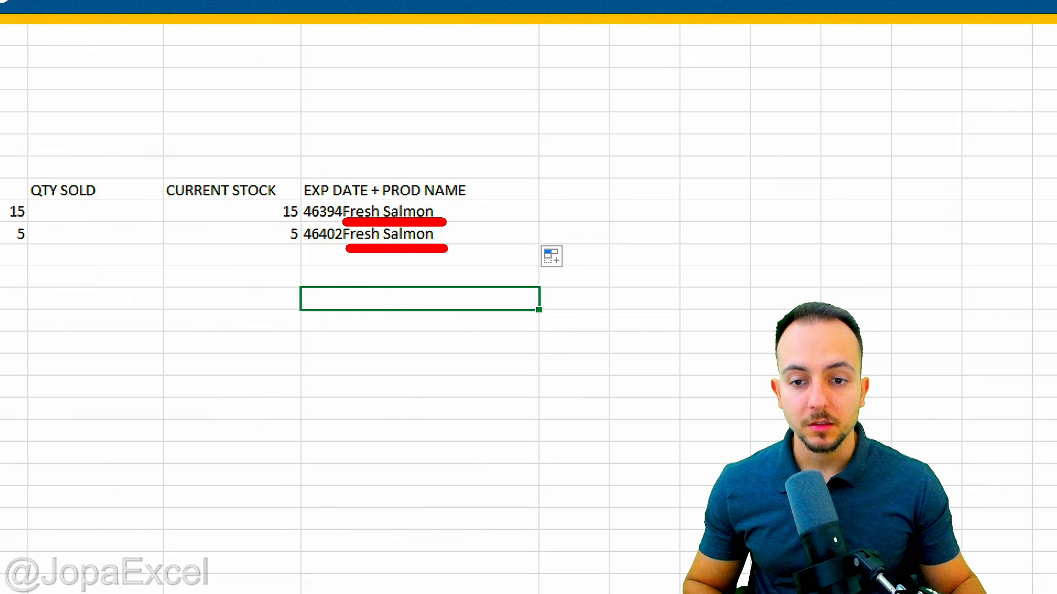
{"action": "mouse_move", "coordinate": [325, 186]}
{"action": "left_mouse_down"}
{"action": "mouse_move", "coordinate": [309, 254]}
{"action": "mouse_move", "coordinate": [336, 190]}
{"action": "mouse_move", "coordinate": [377, 180]}
{"action": "left_mouse_up"}
{"action": "left_click_drag", "start_coordinate": [388, 144], "coordinate": [348, 187]}
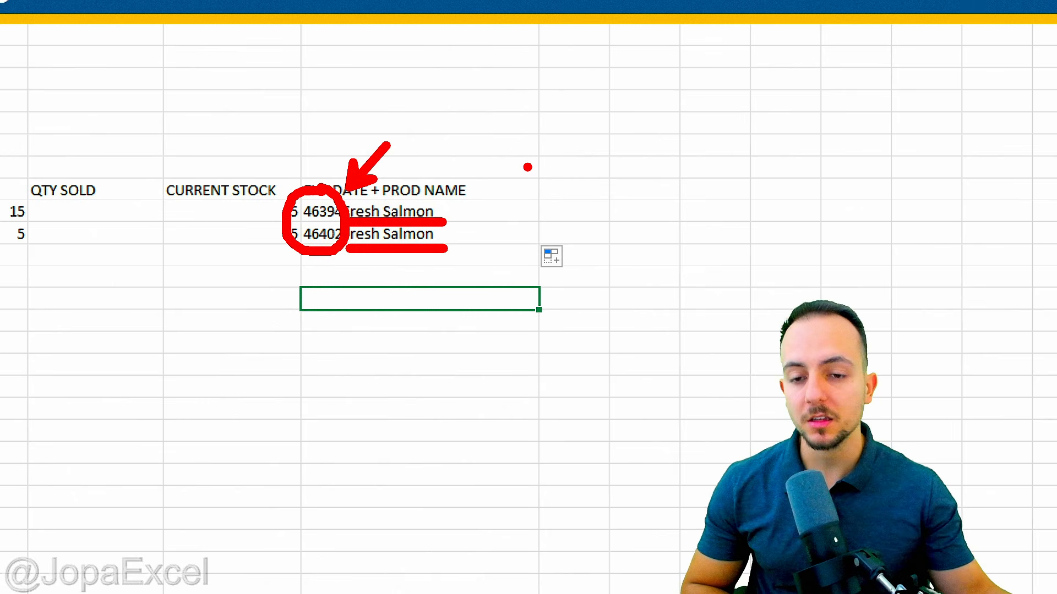
{"action": "key", "text": "Escape"}
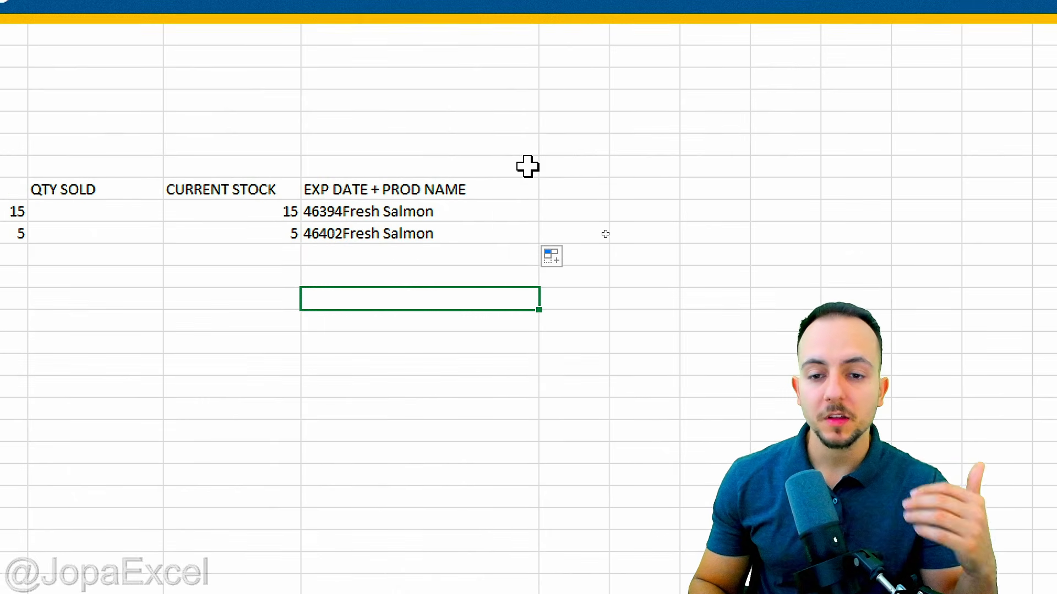
{"action": "key", "text": "ctrl+2"}
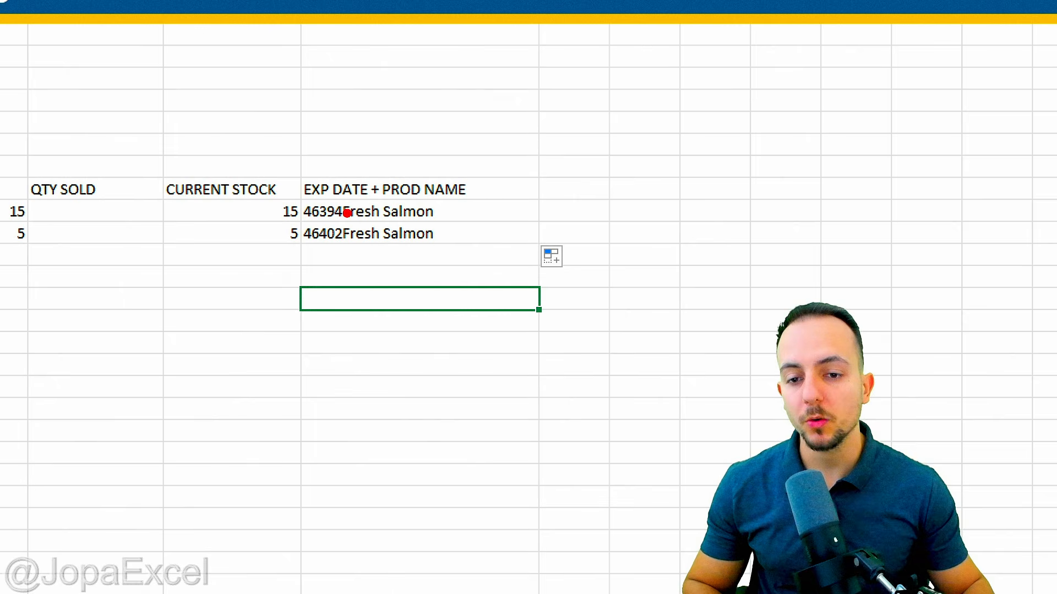
{"action": "mouse_move", "coordinate": [285, 193]}
{"action": "left_mouse_down"}
{"action": "mouse_move", "coordinate": [324, 202]}
{"action": "mouse_move", "coordinate": [352, 229]}
{"action": "left_mouse_up"}
{"action": "left_click_drag", "start_coordinate": [352, 185], "coordinate": [405, 142]}
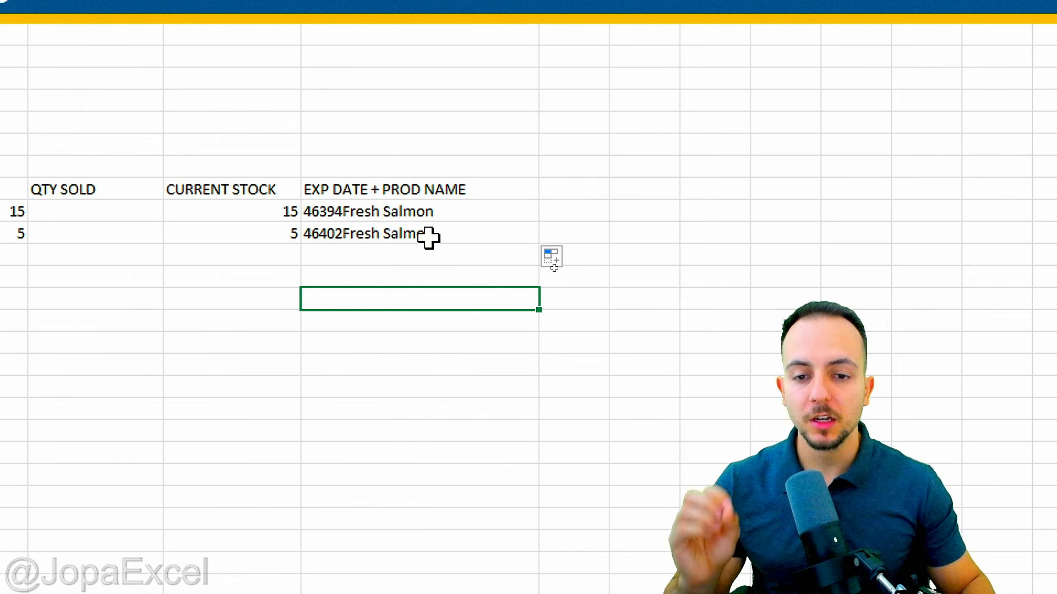
Clear the existing concatenation formula from cell H11.
{"action": "left_click", "coordinate": [397, 214]}
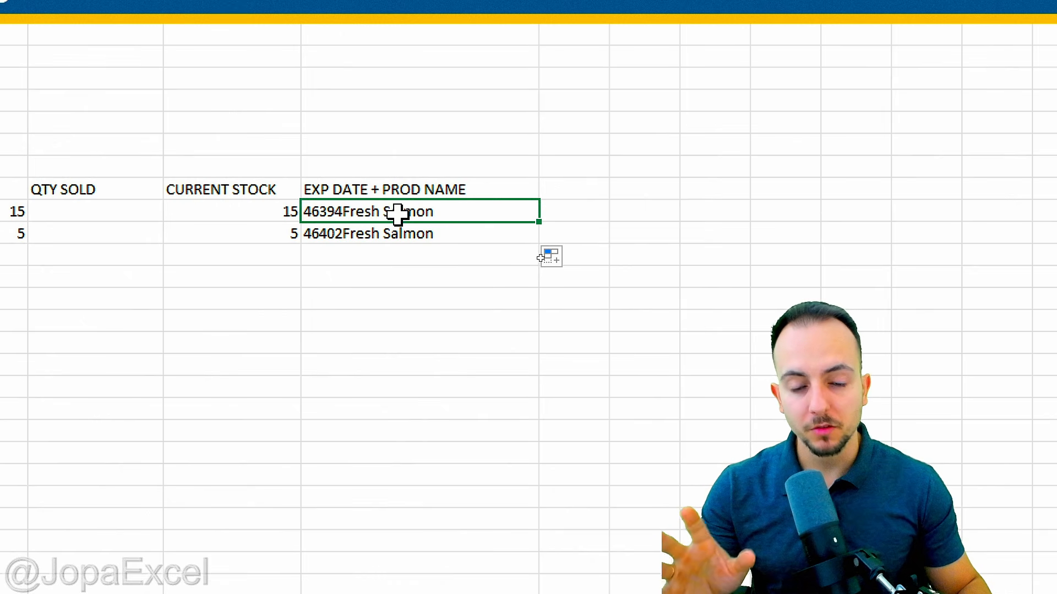
{"action": "double_click", "coordinate": [397, 214]}
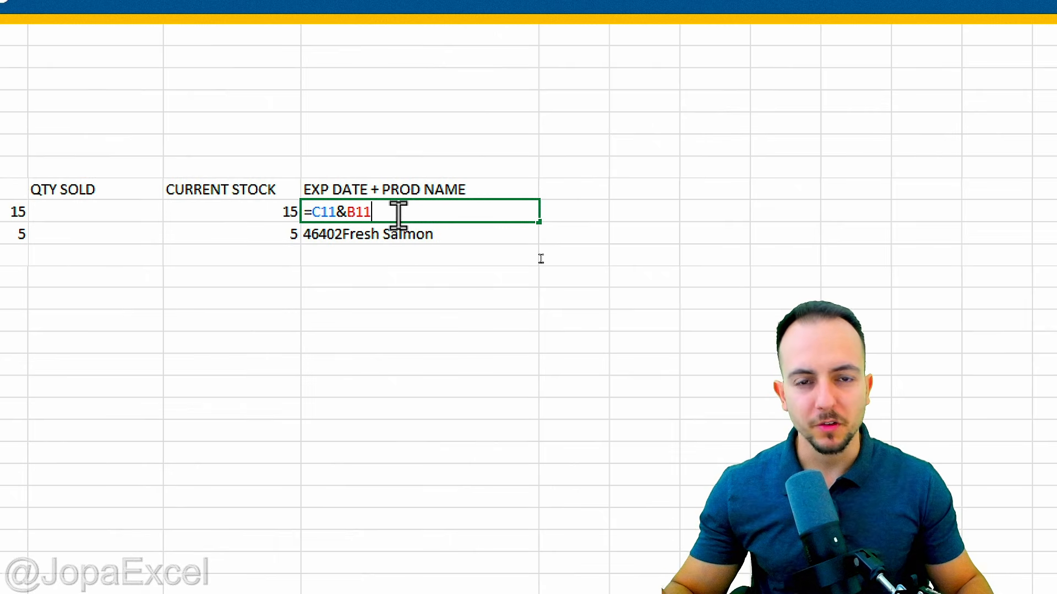
{"action": "left_click_drag", "start_coordinate": [413, 211], "coordinate": [301, 216]}
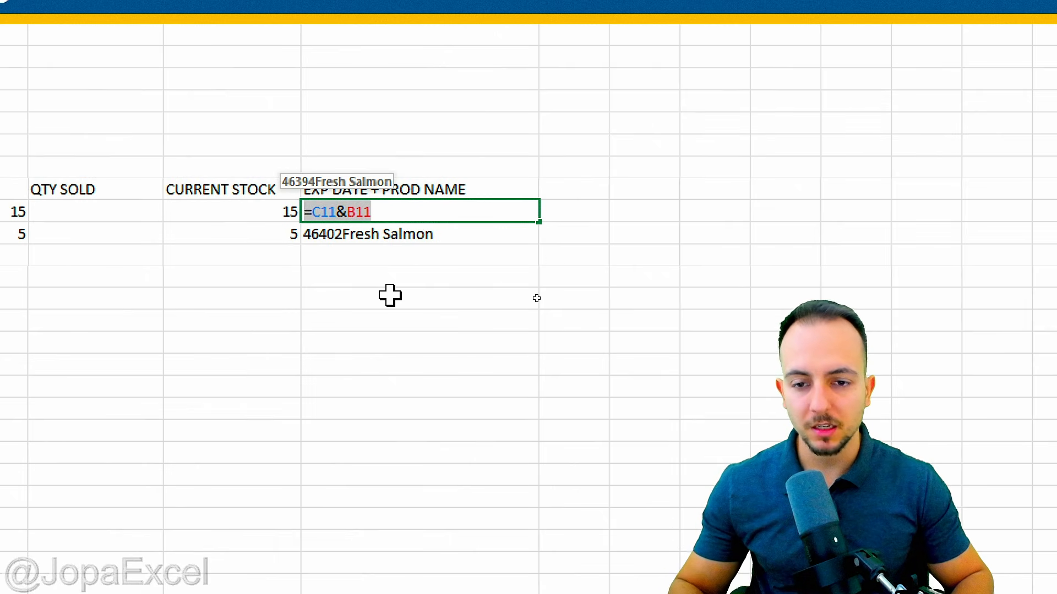
{"action": "key", "text": "BackSpace"}
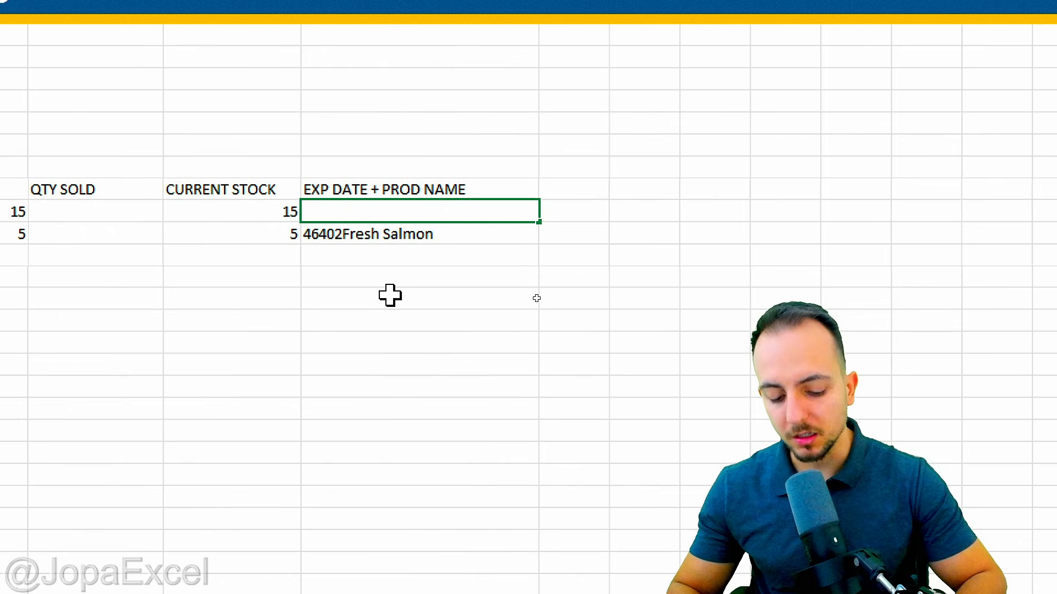
Enter =TEXT(C11,"MM/DD/YYYY") in cell H11 to convert the expiration date to formatted text.
{"action": "type", "text": "="}
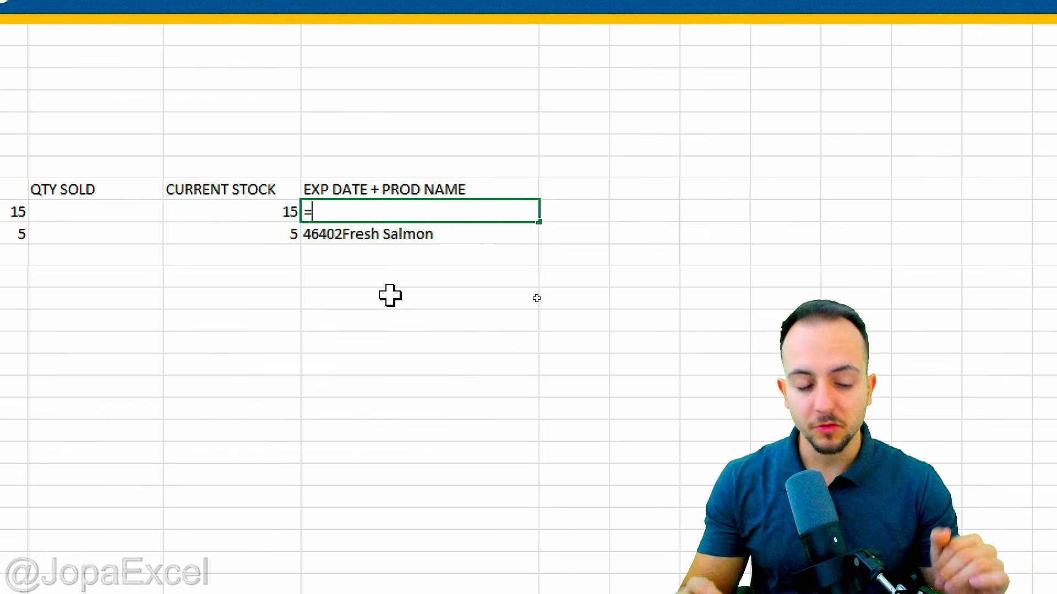
{"action": "type", "text": "TEXT("}
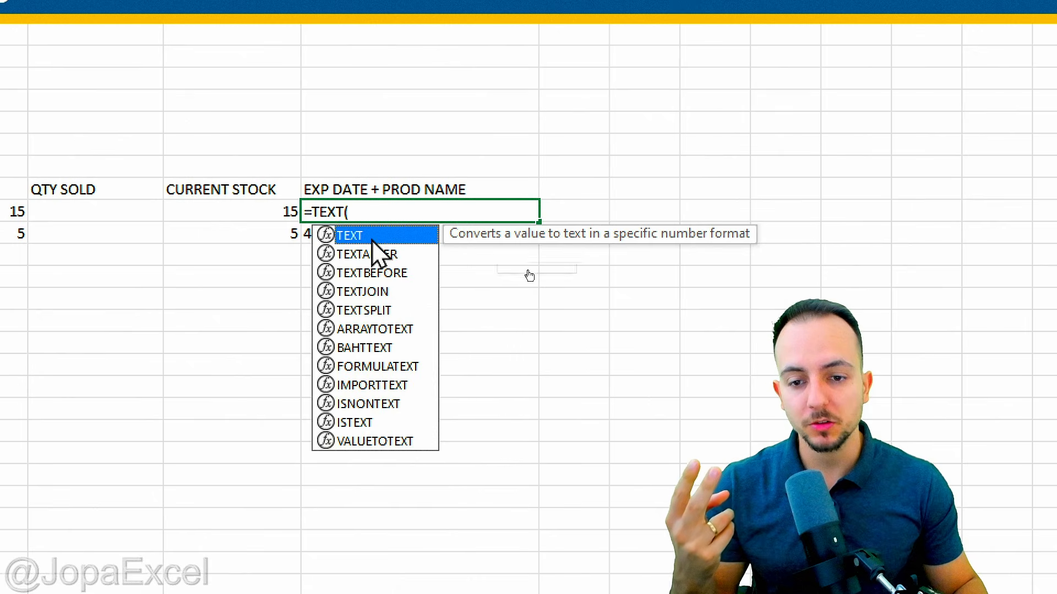
{"action": "key", "text": "Tab"}
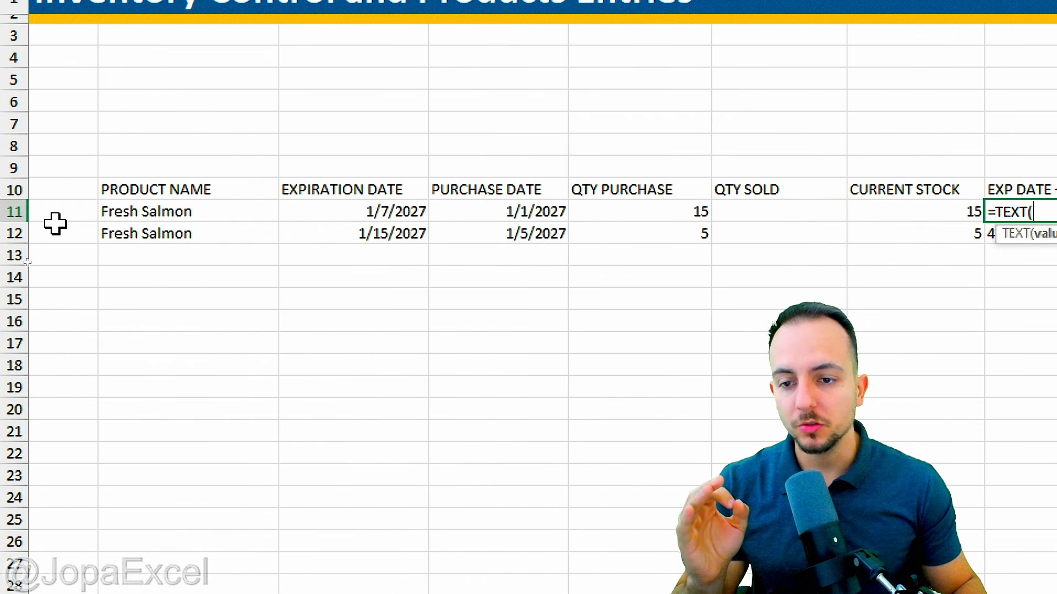
{"action": "left_click", "coordinate": [396, 212]}
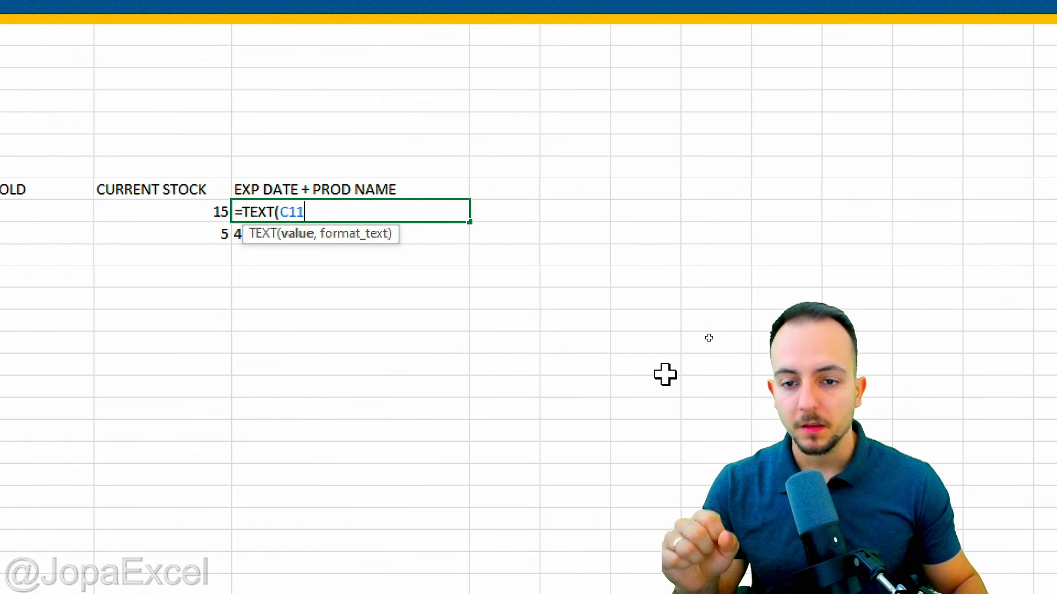
{"action": "type", "text": ","}
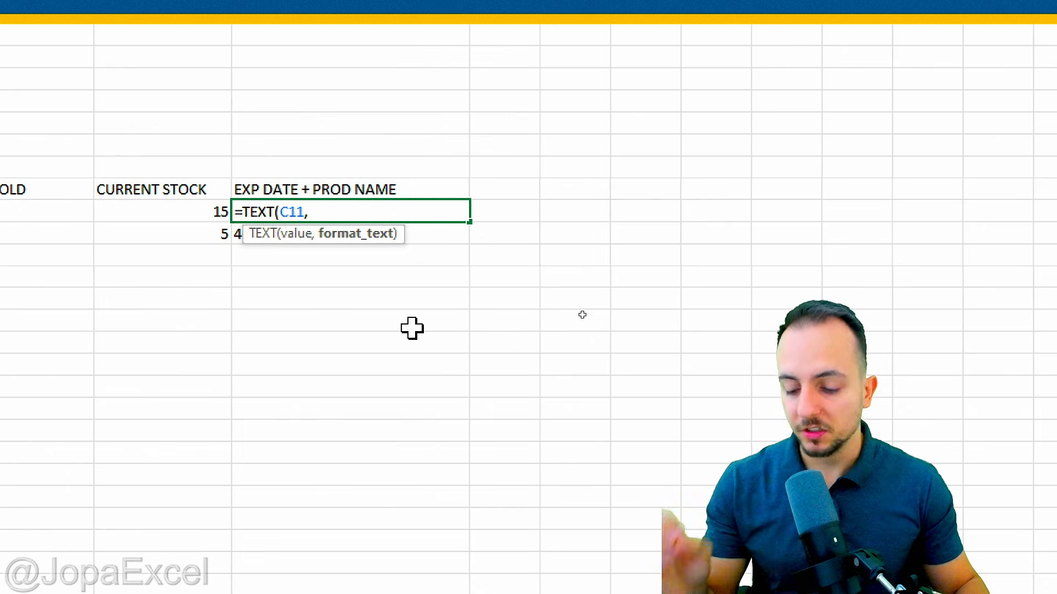
{"action": "type", "text": "\""}
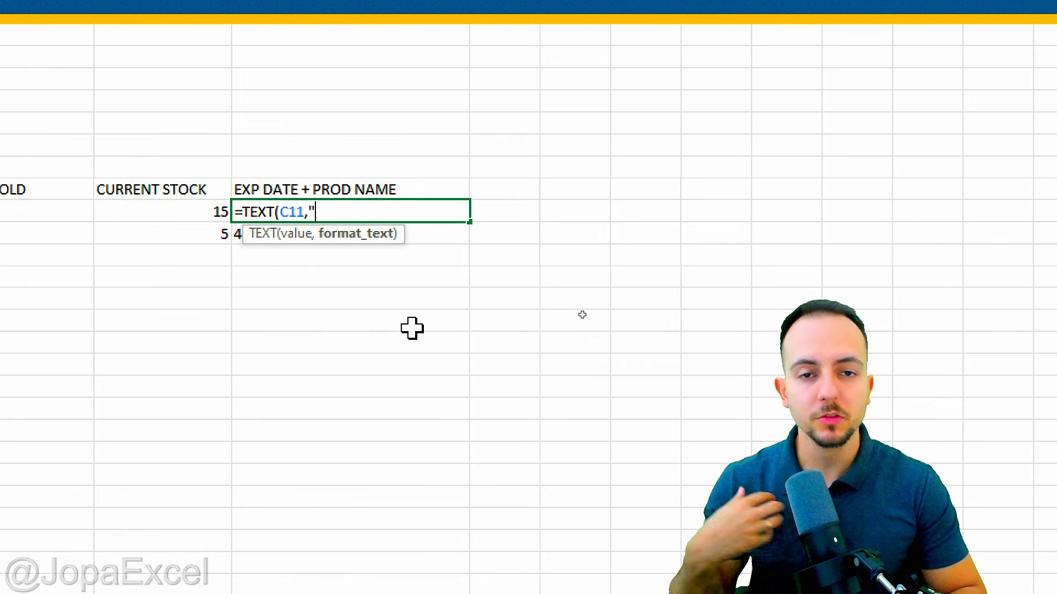
{"action": "type", "text": "MM"}
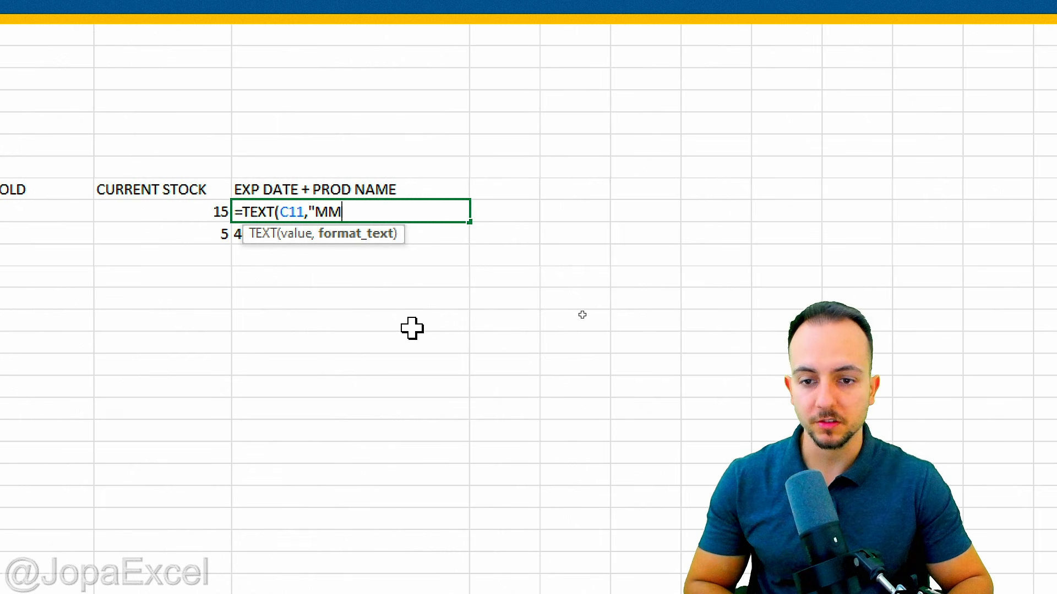
{"action": "type", "text": "/"}
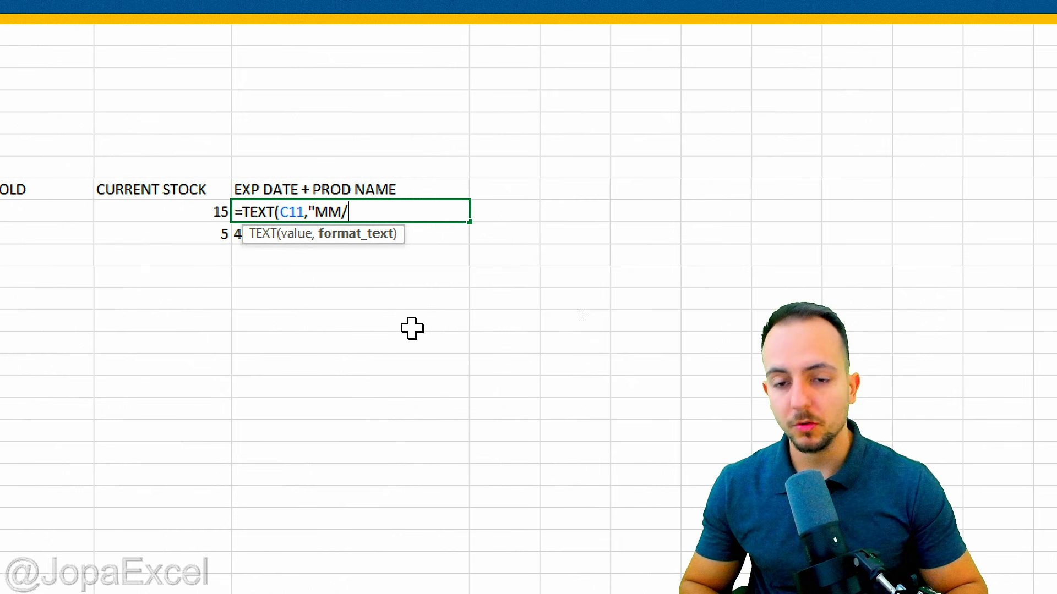
{"action": "type", "text": "DD"}
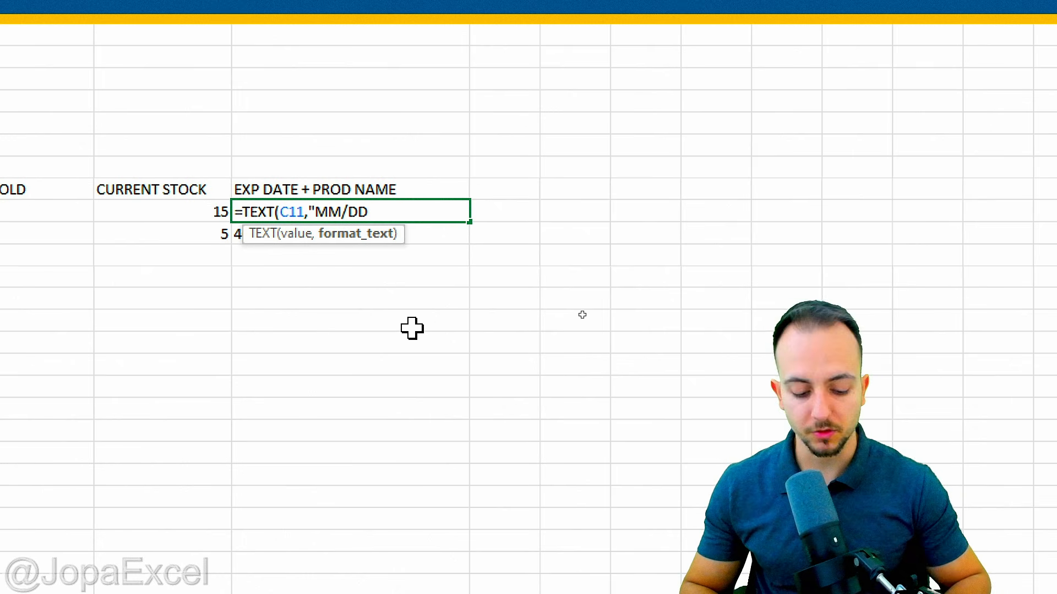
{"action": "type", "text": "/"}
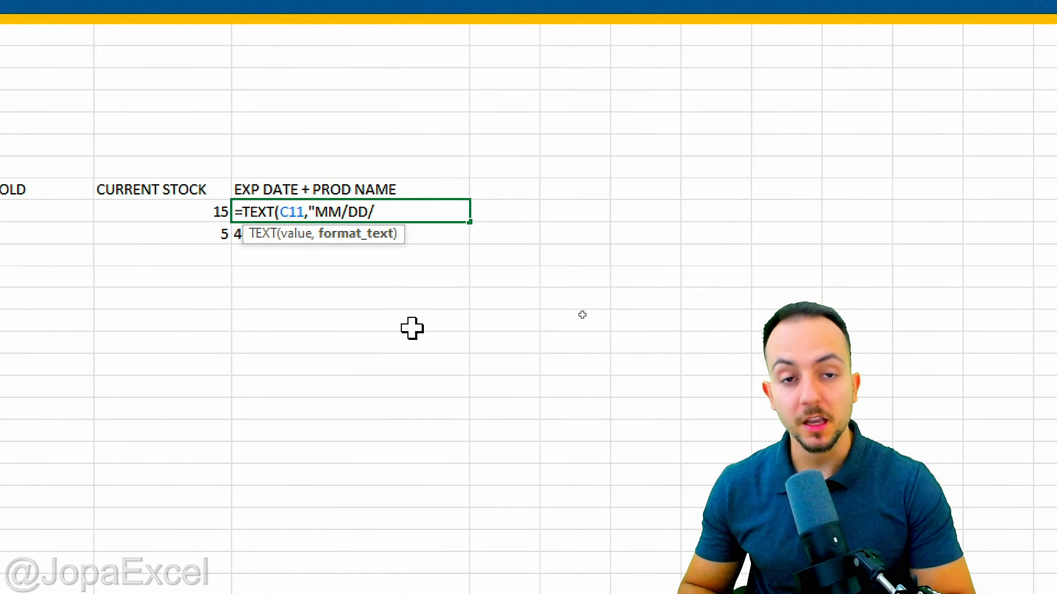
{"action": "type", "text": "YYYY"}
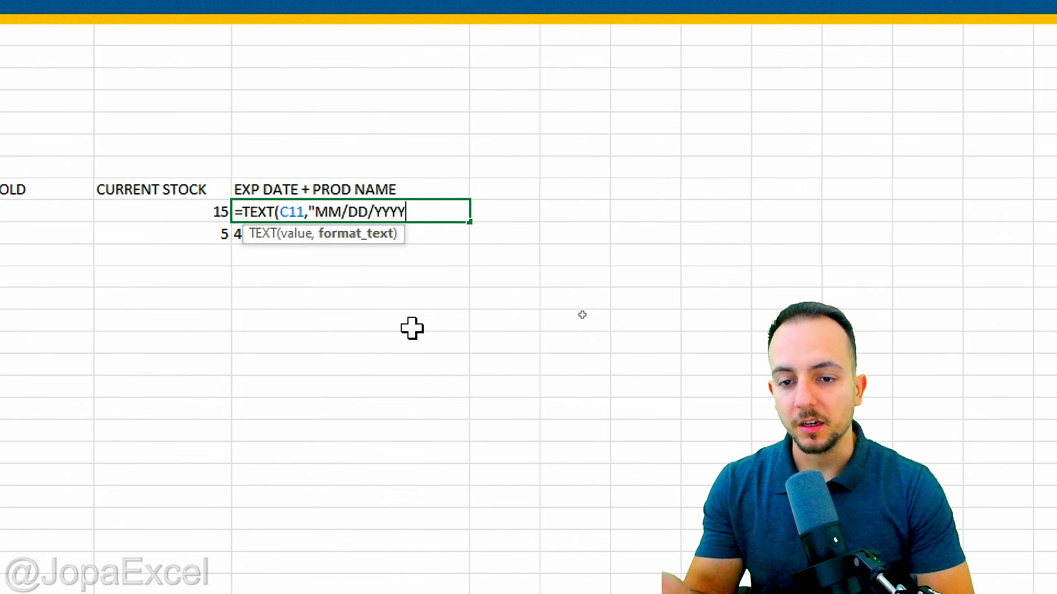
{"action": "type", "text": "\""}
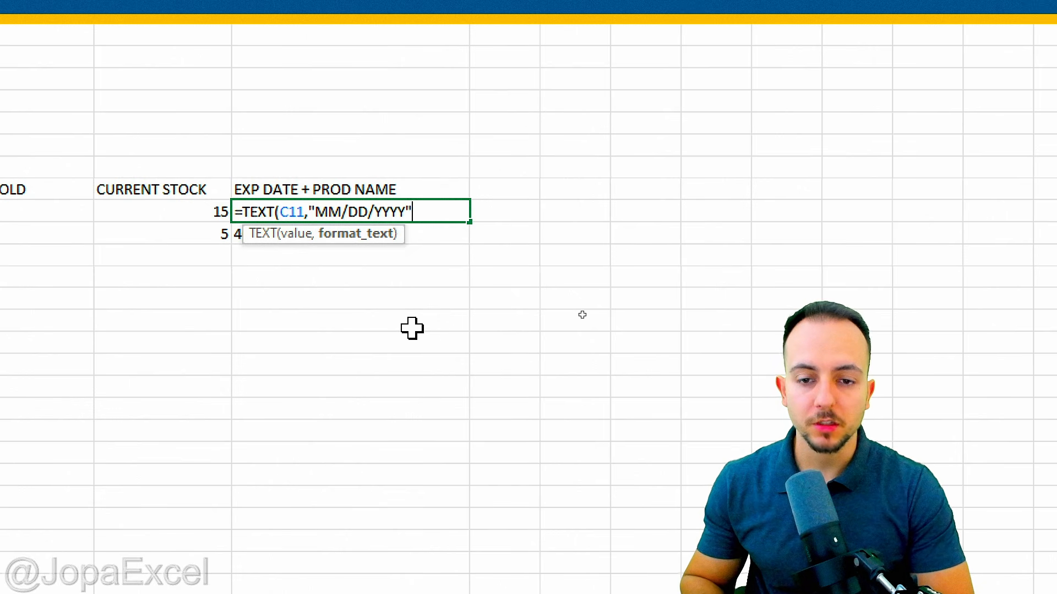
{"action": "type", "text": ")"}
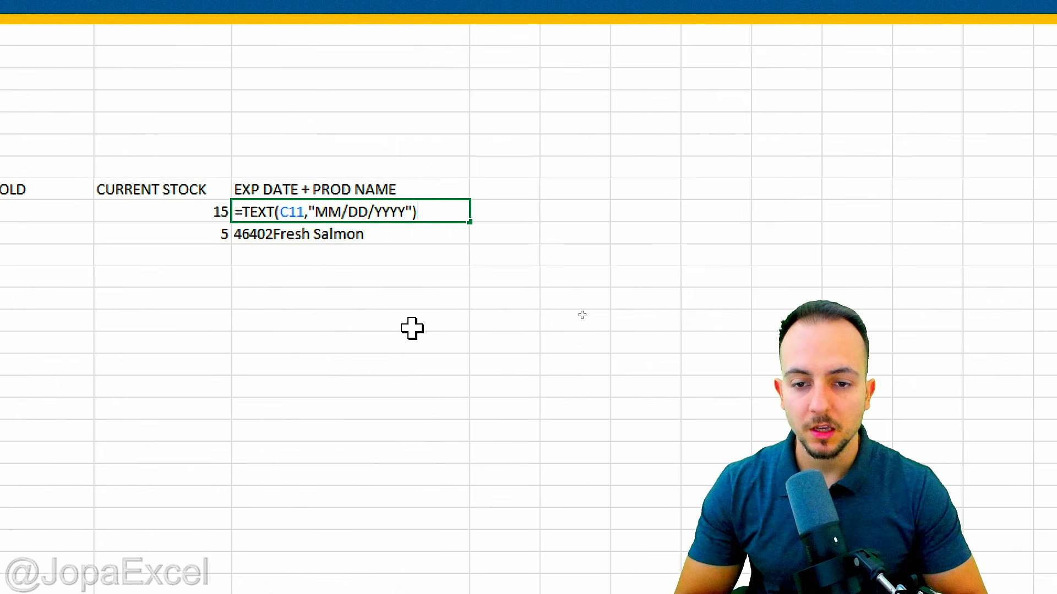
{"action": "key", "text": "Return"}
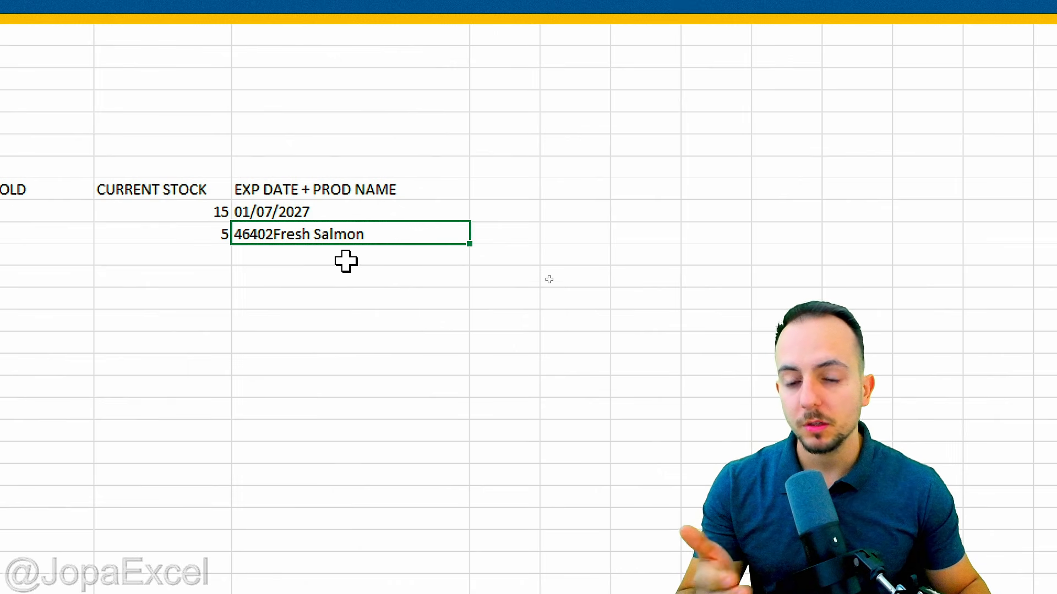
Extend the H11 formula to =TEXT(C11,"MM/DD/YYYY")&" - "&B11 so it joins the formatted date and product name.
{"action": "double_click", "coordinate": [353, 211]}
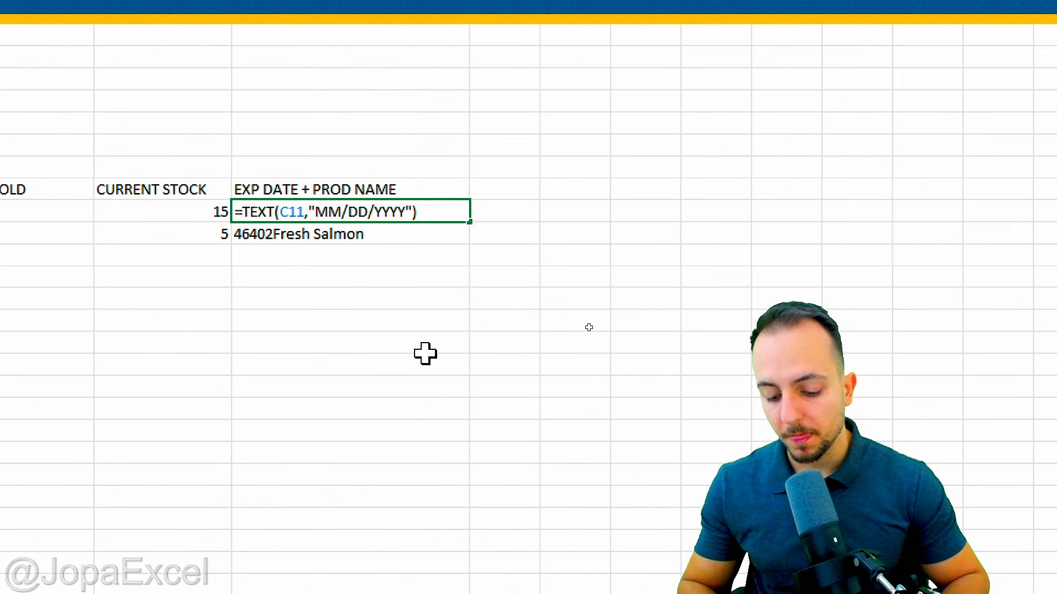
{"action": "type", "text": "&"}
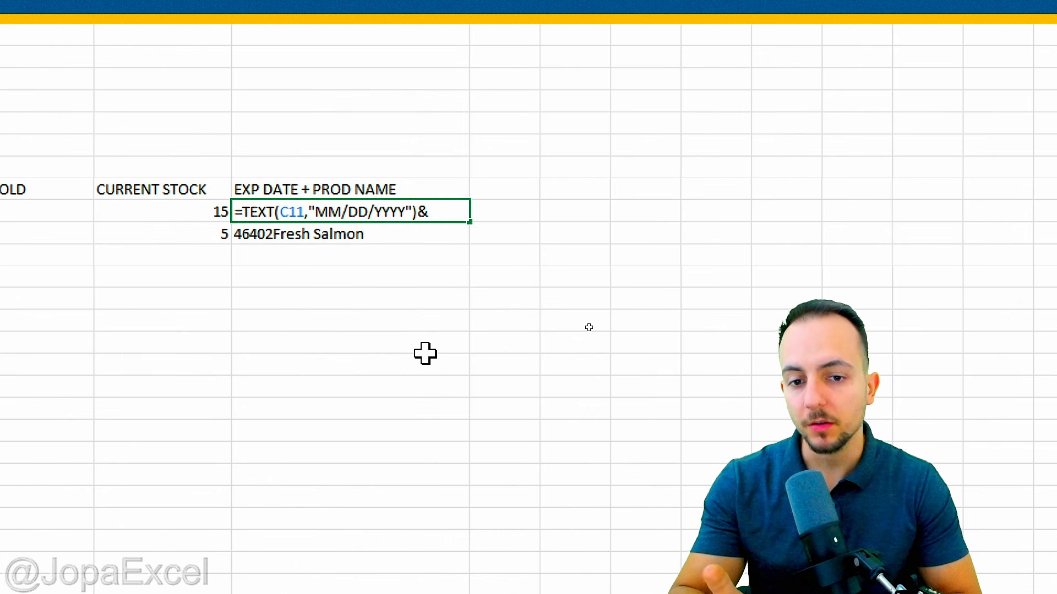
{"action": "type", "text": "\""}
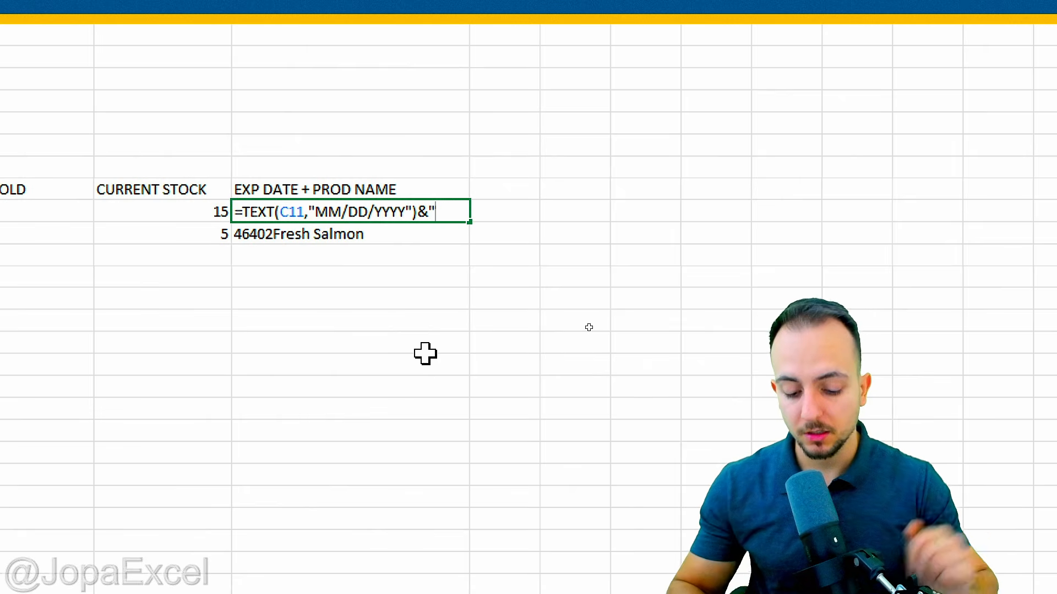
{"action": "type", "text": " -"}
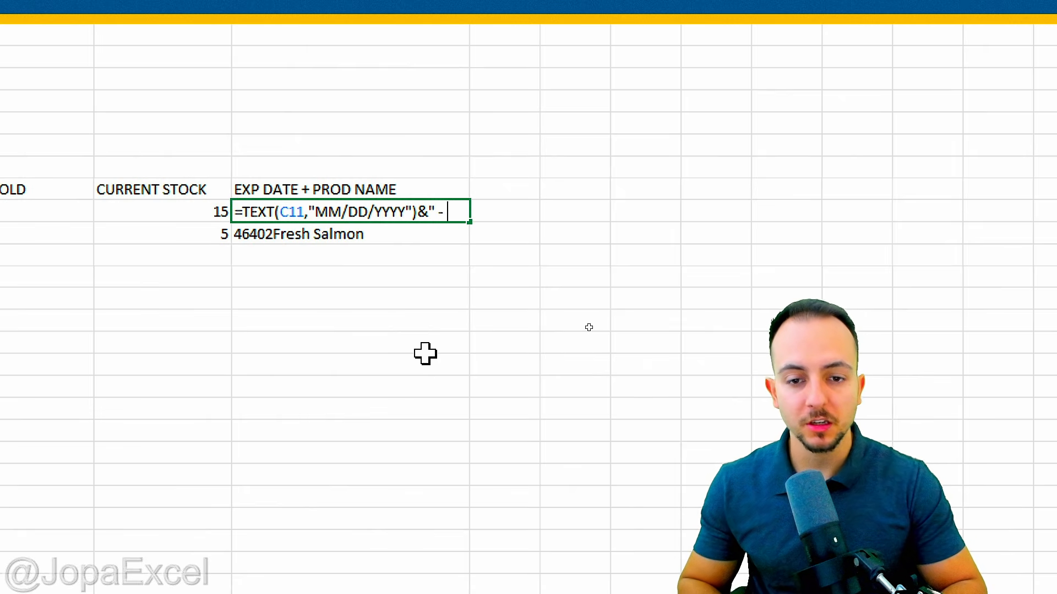
{"action": "type", "text": " \""}
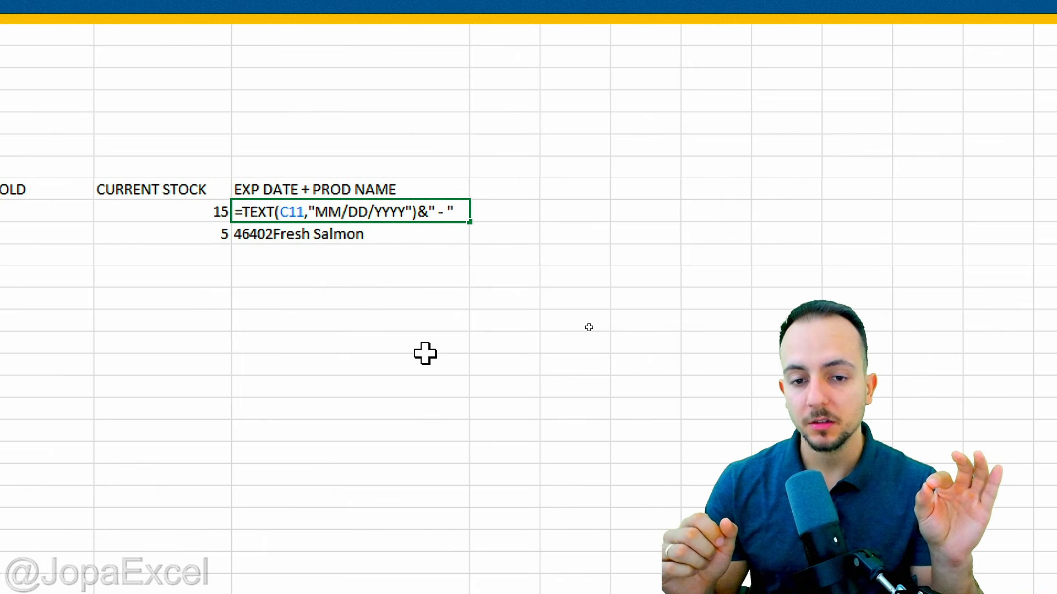
{"action": "type", "text": "&"}
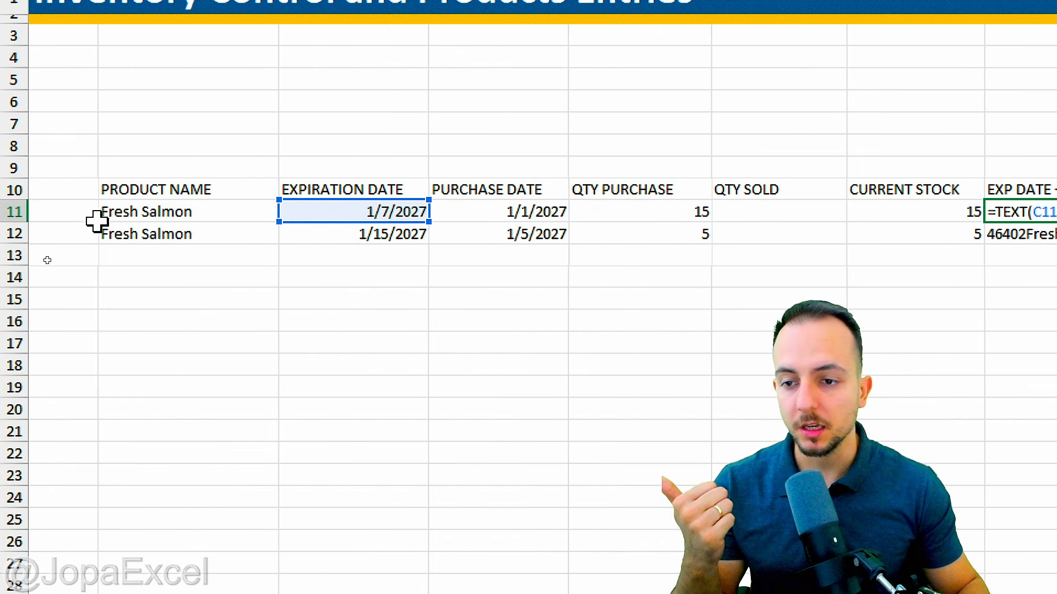
{"action": "left_click", "coordinate": [189, 212]}
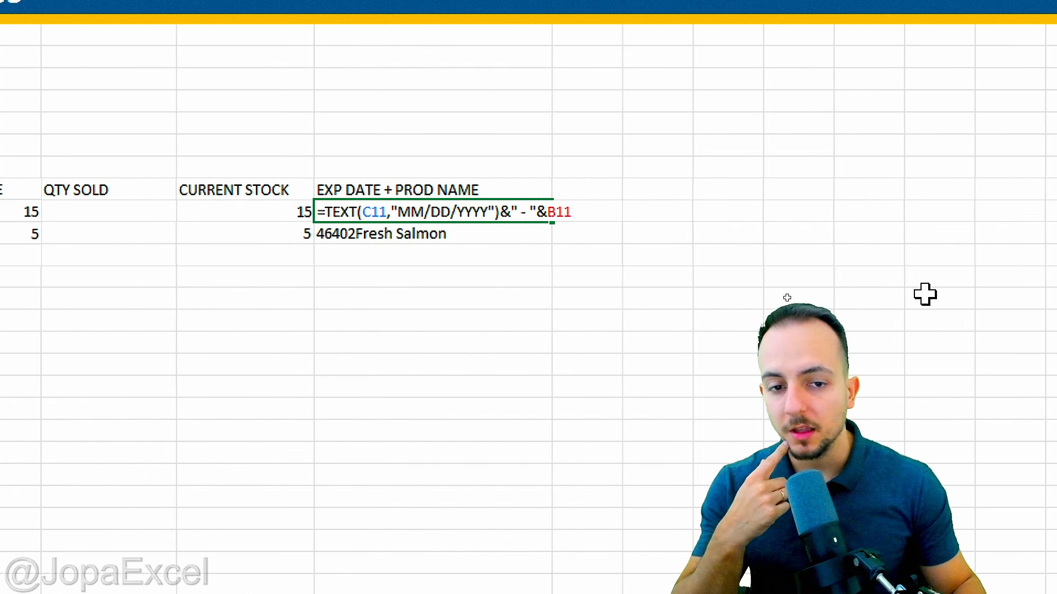
{"action": "key", "text": "Return"}
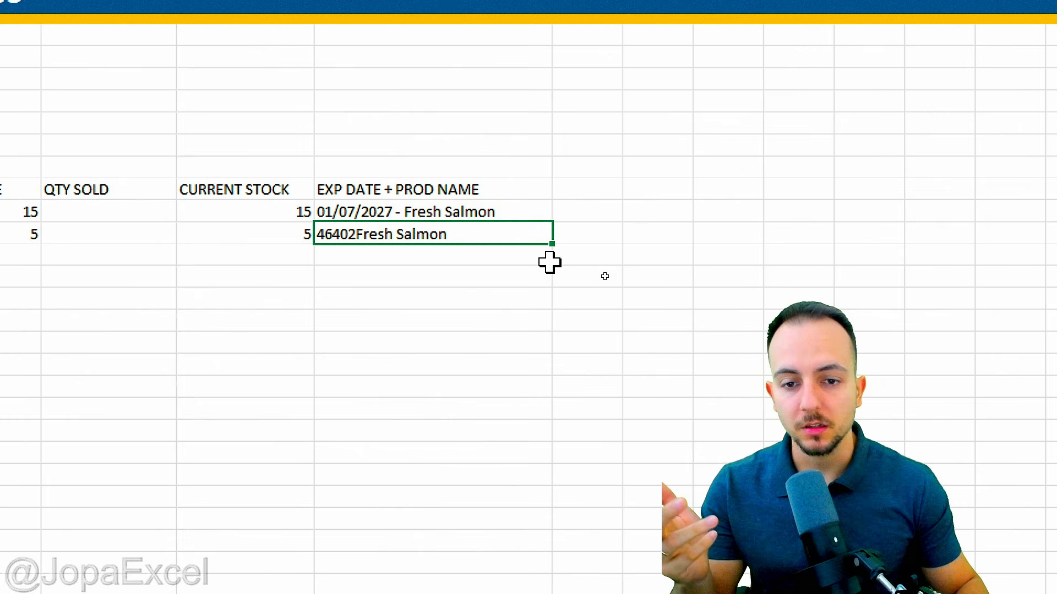
Copy the TEXT-based date and product name formula from H11 down to H12.
{"action": "left_click", "coordinate": [514, 209]}
{"action": "left_click_drag", "start_coordinate": [552, 223], "coordinate": [542, 251]}
{"action": "left_click", "coordinate": [461, 300]}
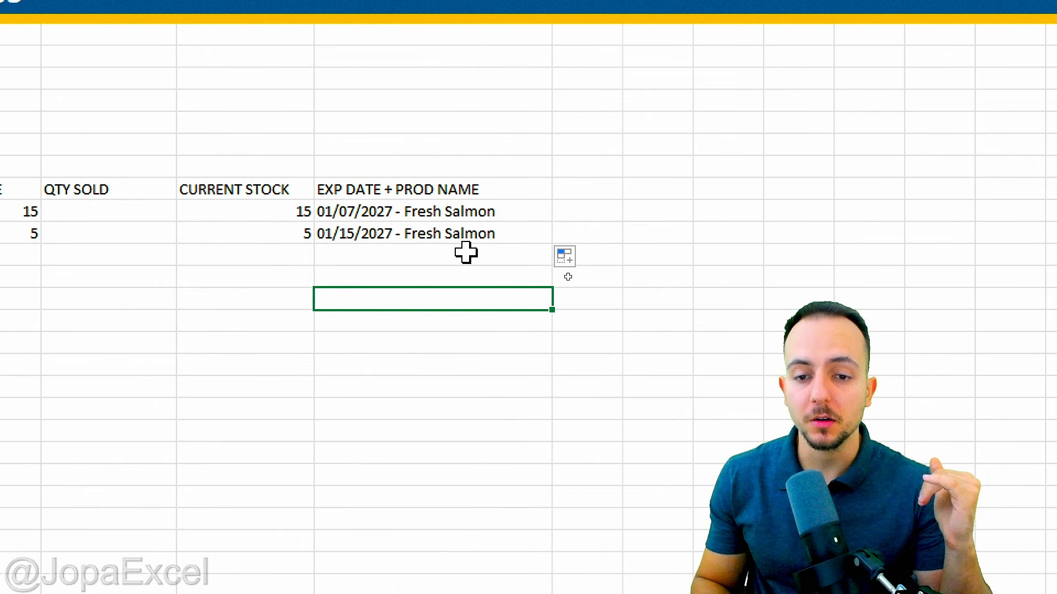
{"action": "key", "text": "ctrl+2"}
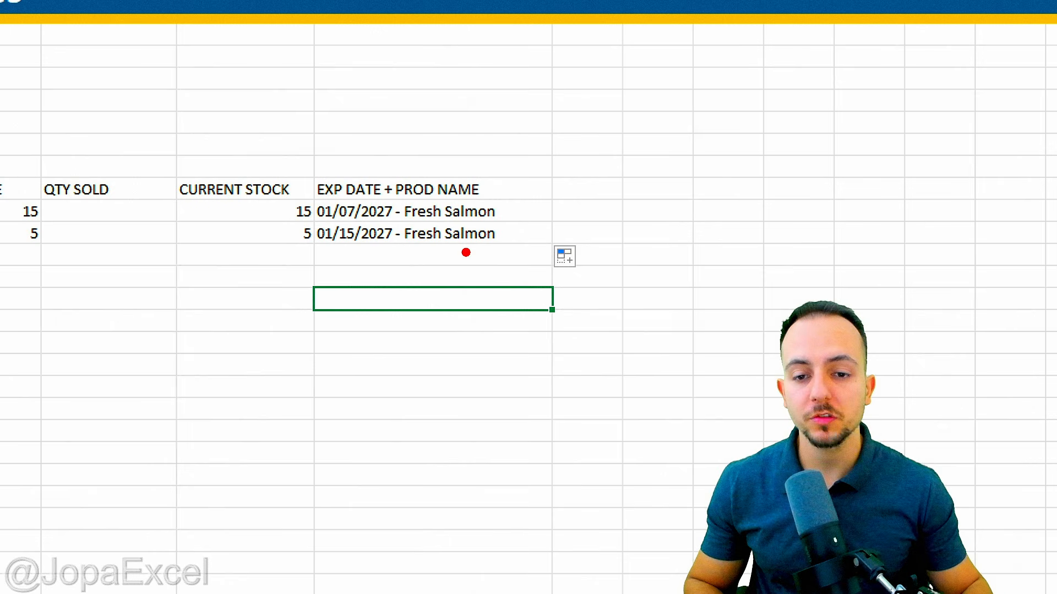
{"action": "left_click_drag", "start_coordinate": [471, 252], "coordinate": [535, 308]}
{"action": "left_click_drag", "start_coordinate": [431, 265], "coordinate": [518, 245]}
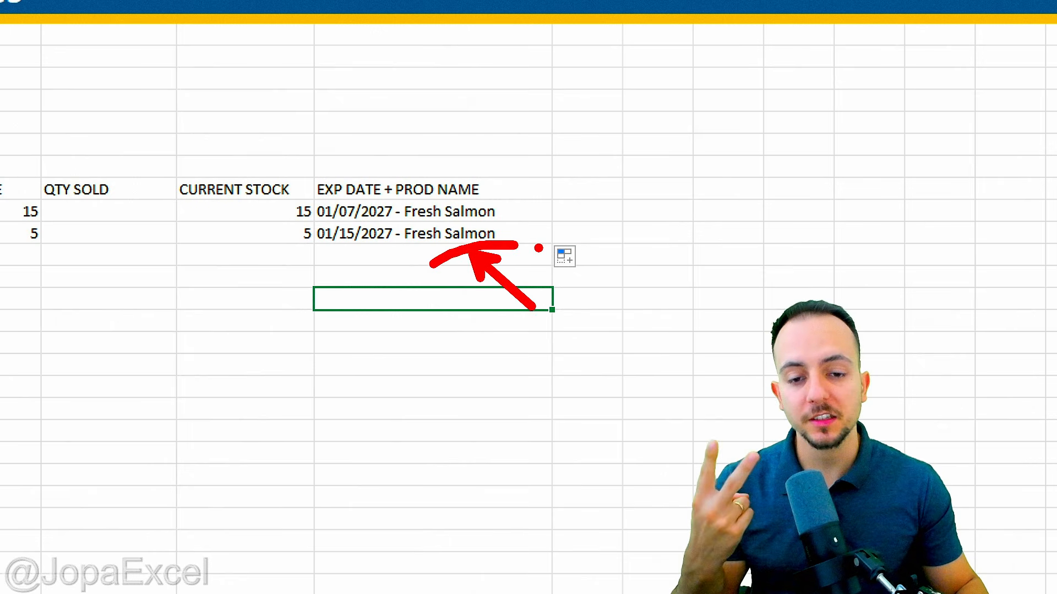
{"action": "mouse_move", "coordinate": [396, 182]}
{"action": "left_mouse_down"}
{"action": "mouse_move", "coordinate": [291, 208]}
{"action": "mouse_move", "coordinate": [522, 196]}
{"action": "mouse_move", "coordinate": [352, 187]}
{"action": "left_mouse_up"}
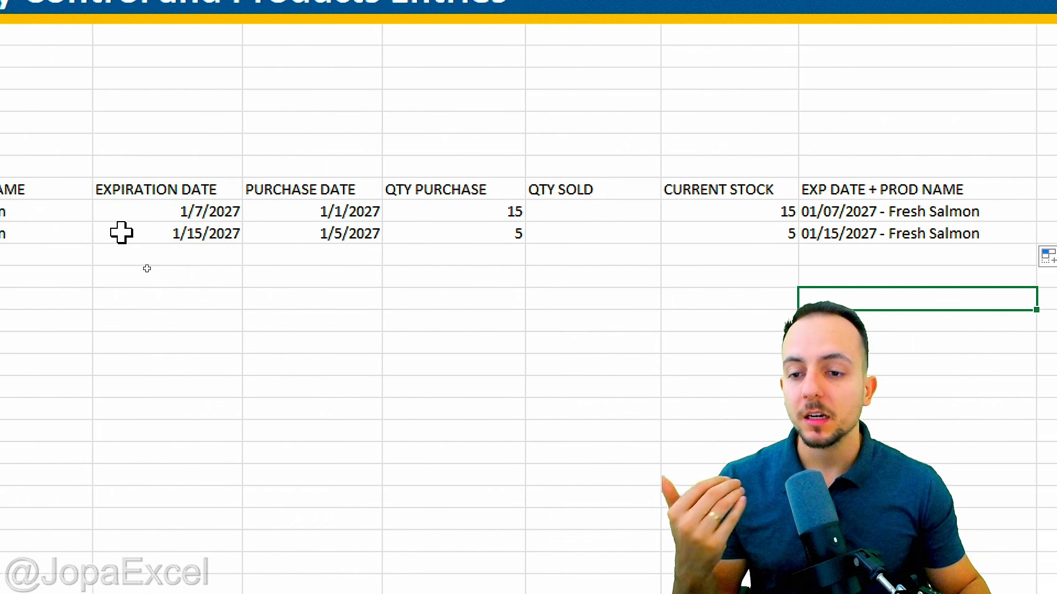
Enter the product names Frozen Tilapia, Fresh Salmon, Ground Beef and Yogurt in cells B13 to B16.
{"action": "left_click", "coordinate": [174, 262]}
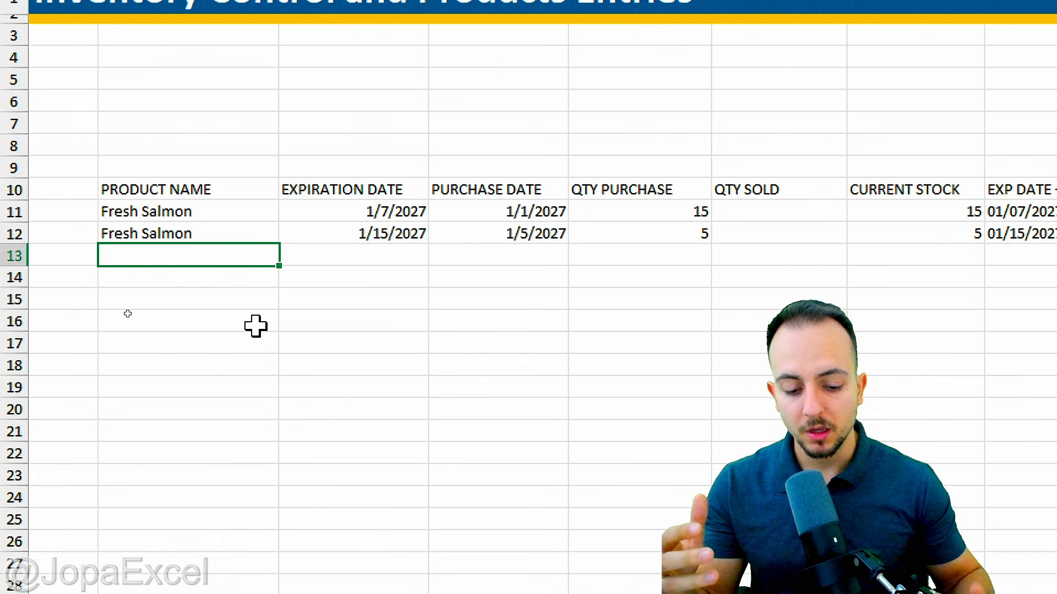
{"action": "type", "text": "fROZAN "}
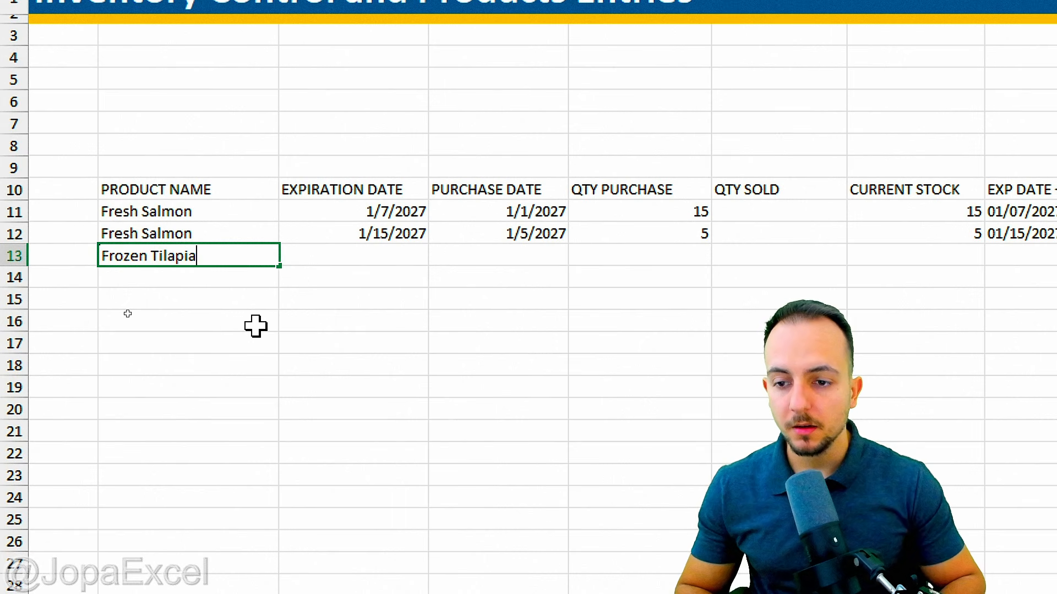
{"action": "type", "text": "Tilapia"}
{"action": "key", "text": "Return"}
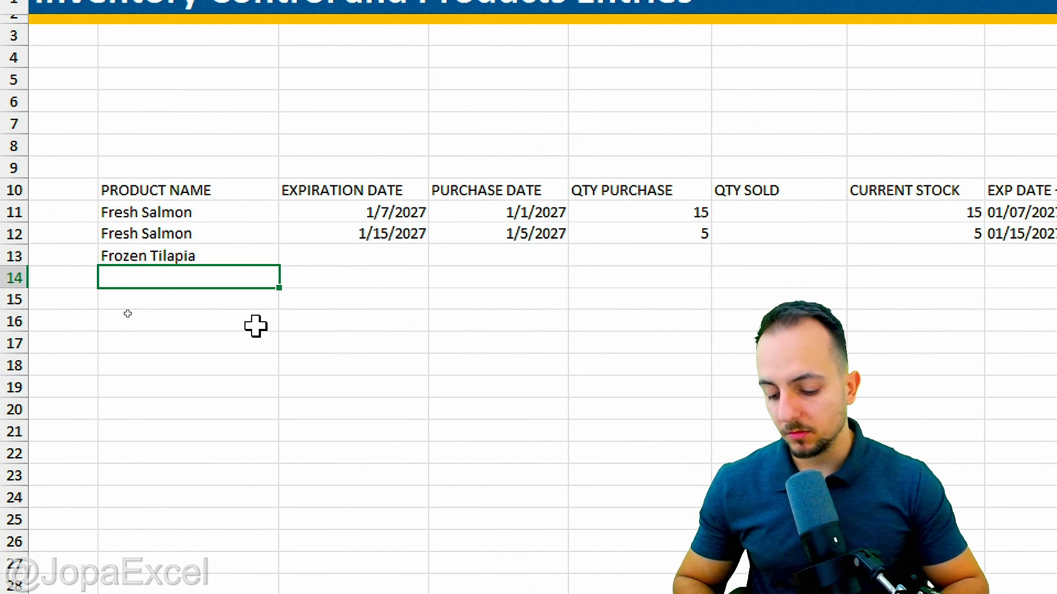
{"action": "type", "text": "Fres"}
{"action": "key", "text": "Tab"}
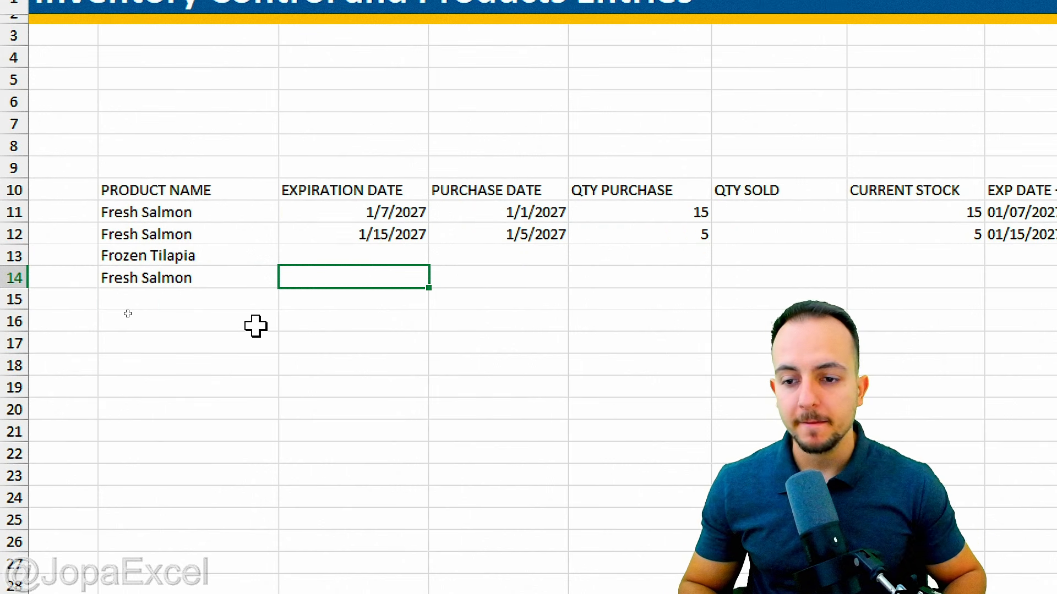
{"action": "key", "text": "Return"}
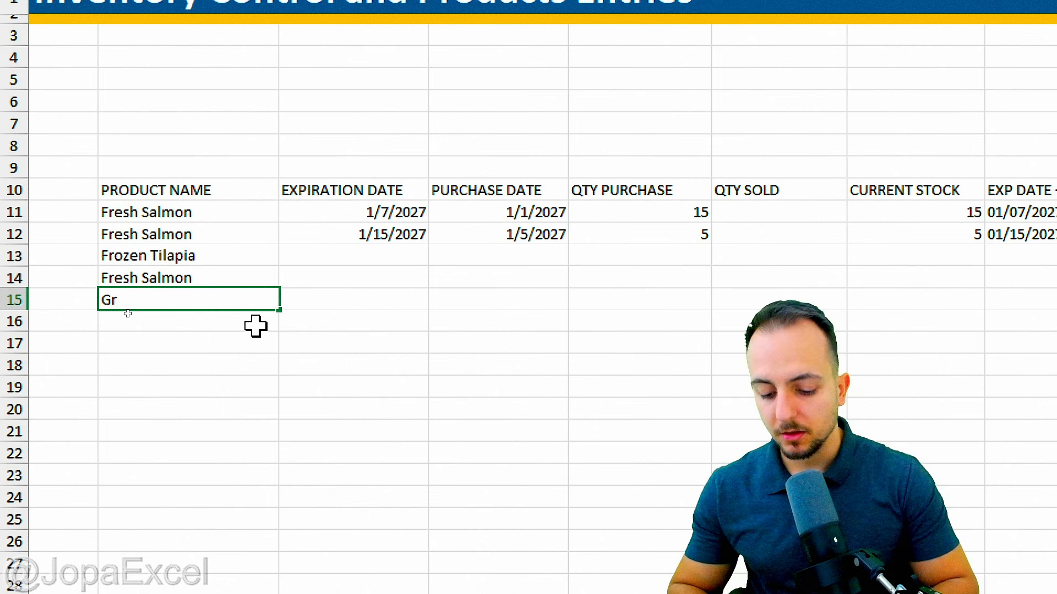
{"action": "type", "text": "Ground Beef"}
{"action": "key", "text": "Return"}
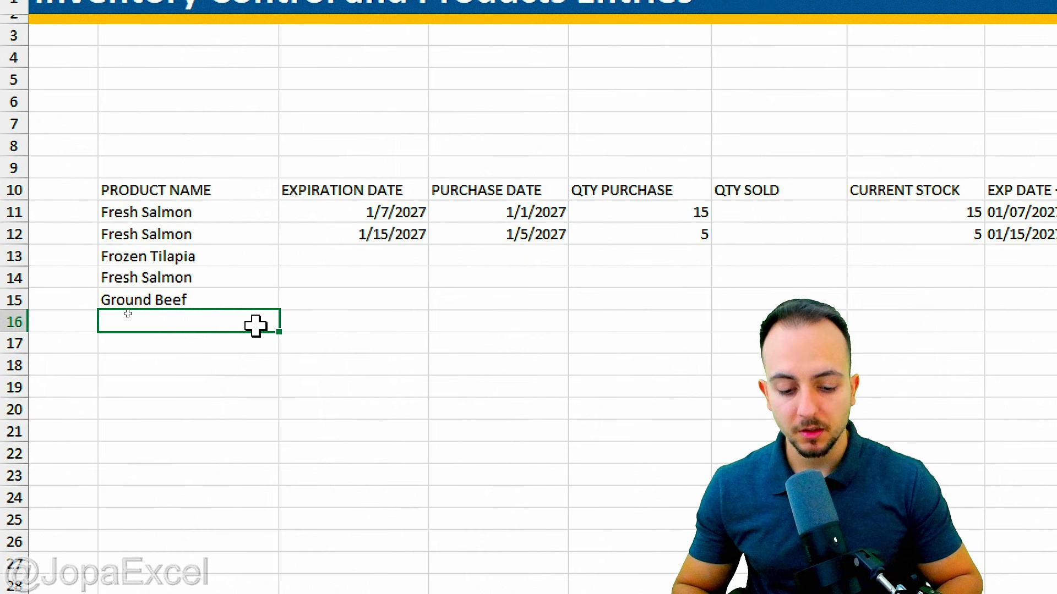
{"action": "type", "text": "Yogurt"}
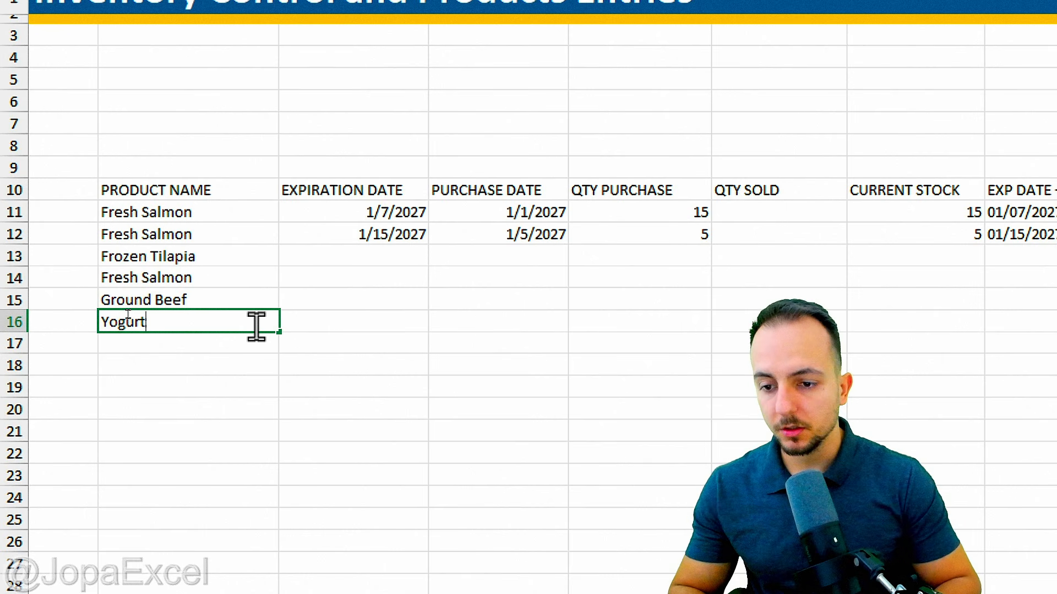
{"action": "key", "text": "Return"}
Enter the product names Banana, Cake Slice, Banana and Banana in cells B17 to B20.
{"action": "scroll", "coordinate": [215, 511], "scroll_direction": "down", "scroll_amount": 1}
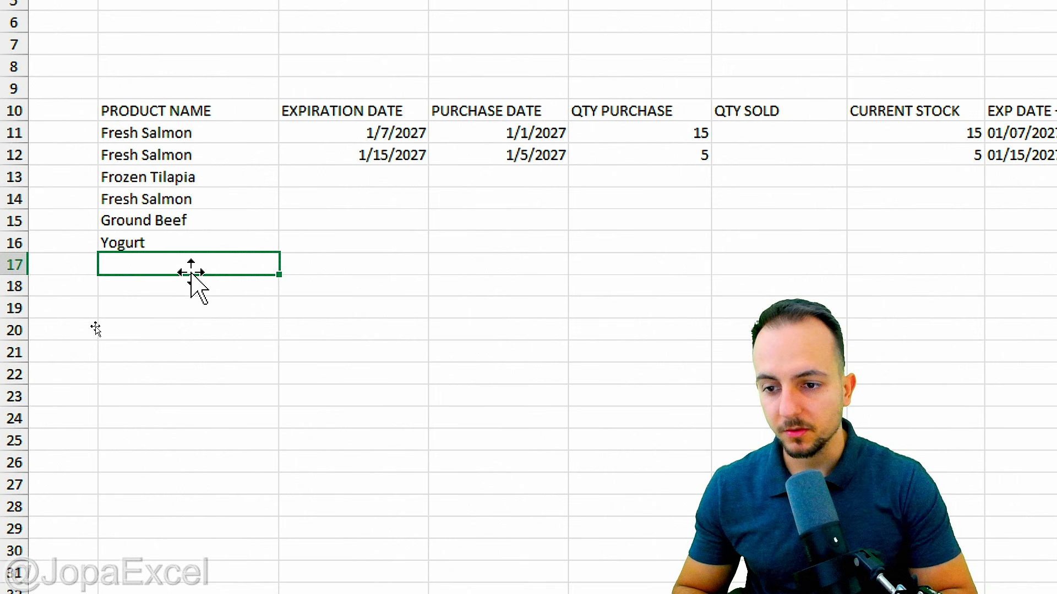
{"action": "type", "text": "Bana"}
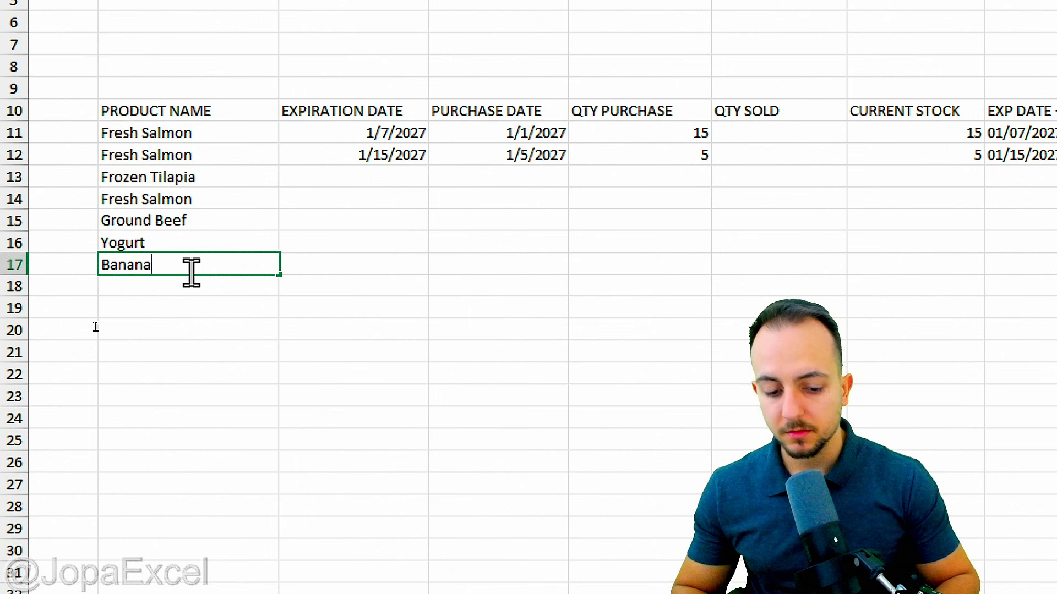
{"action": "type", "text": "na"}
{"action": "key", "text": "Return"}
{"action": "type", "text": "Cake Sl"}
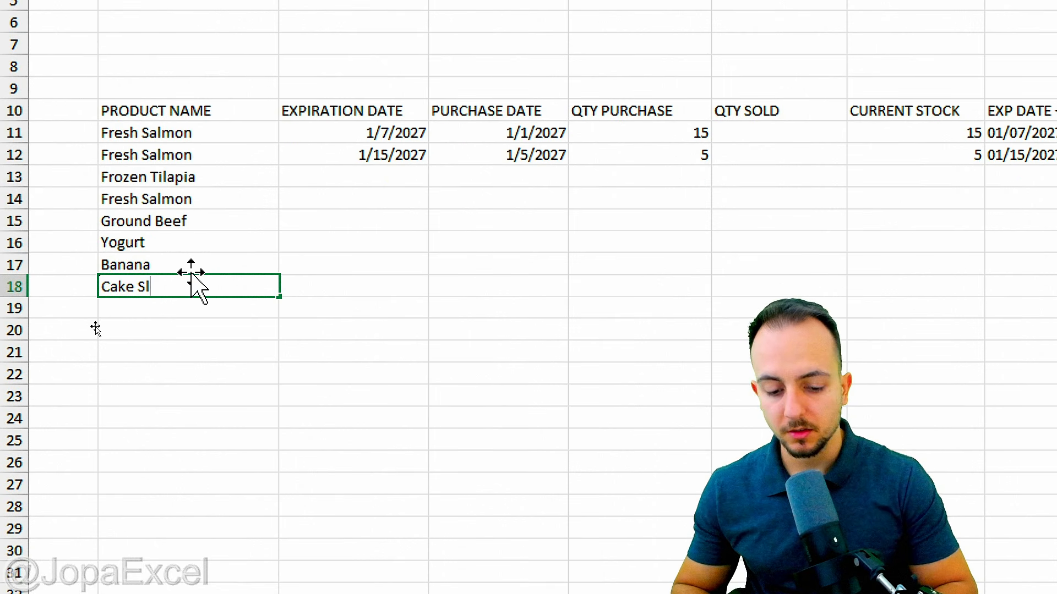
{"action": "type", "text": "ice"}
{"action": "key", "text": "Return"}
{"action": "type", "text": "B"}
{"action": "key", "text": "Return"}
{"action": "type", "text": "B"}
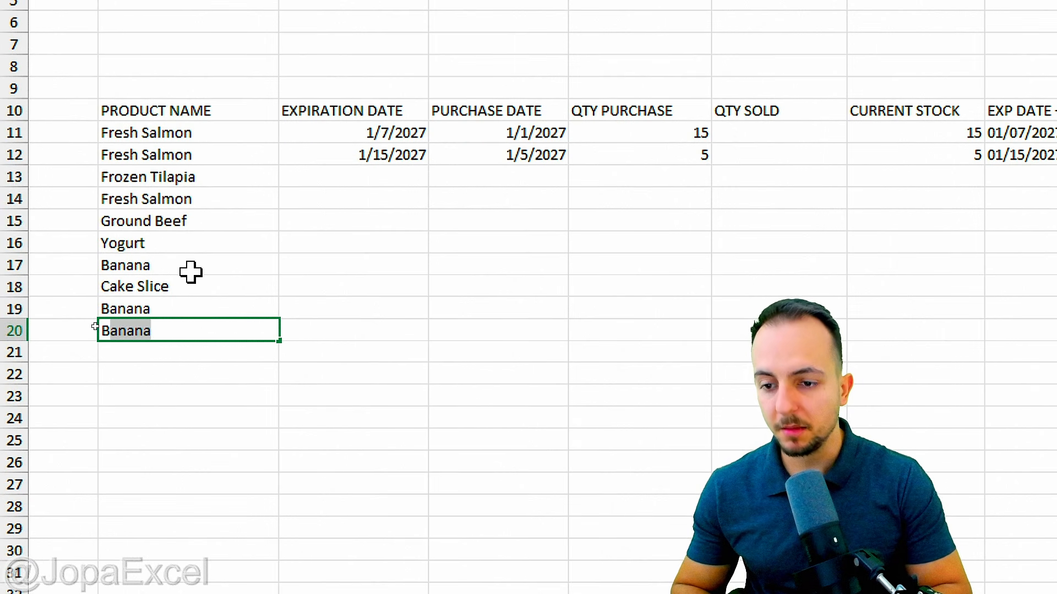
{"action": "key", "text": "Return"}
{"action": "left_click_drag", "start_coordinate": [208, 105], "coordinate": [202, 330]}
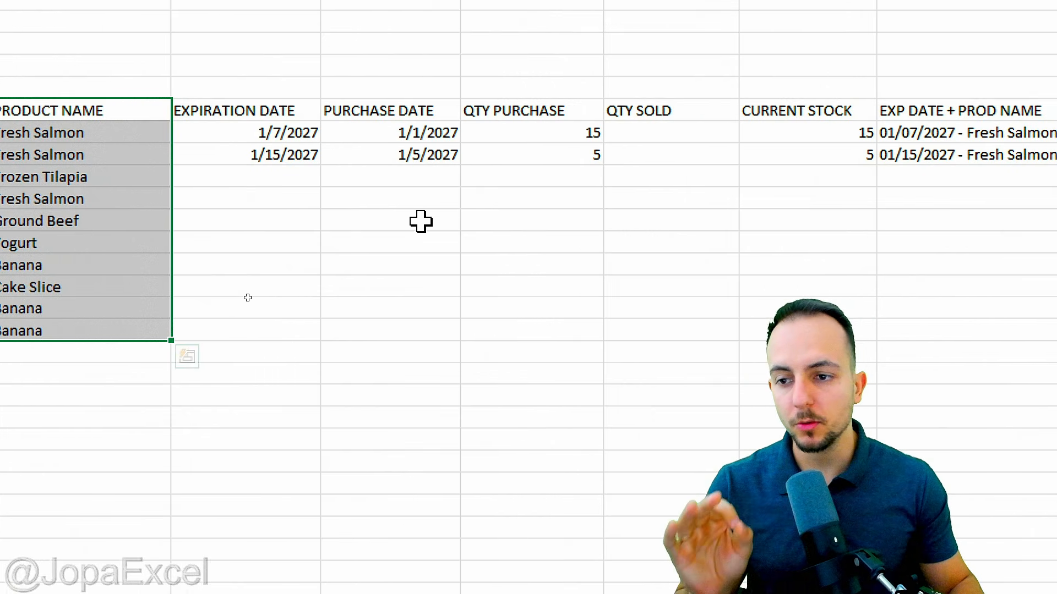
{"action": "left_click_drag", "start_coordinate": [260, 179], "coordinate": [260, 246]}
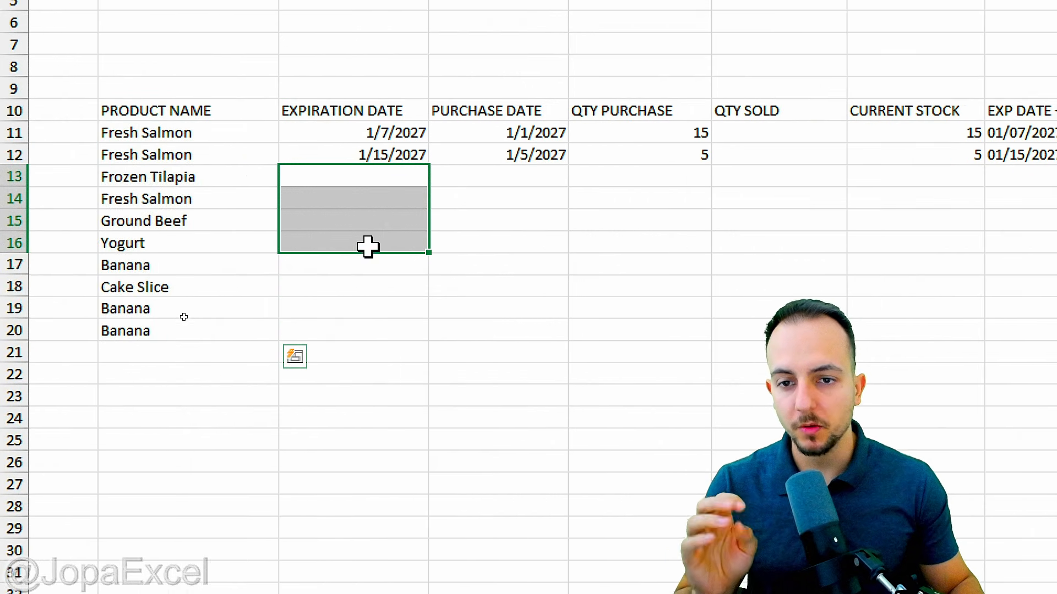
{"action": "left_click_drag", "start_coordinate": [368, 246], "coordinate": [612, 332]}
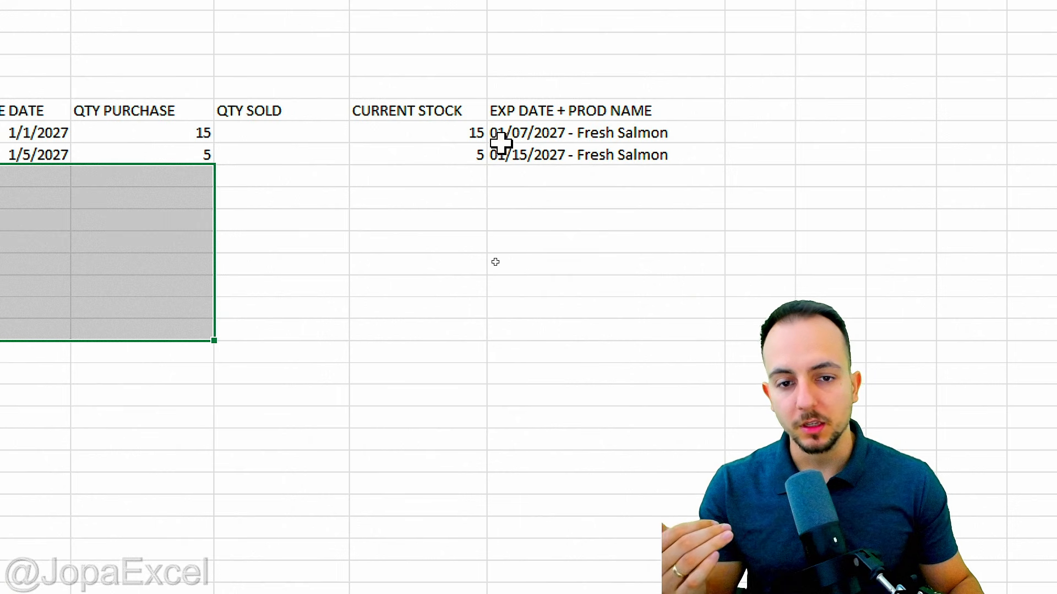
Fill the Current Stock and Exp Date + Prod Name formulas from G12:H12 down to row 20.
{"action": "left_click_drag", "start_coordinate": [448, 153], "coordinate": [535, 153]}
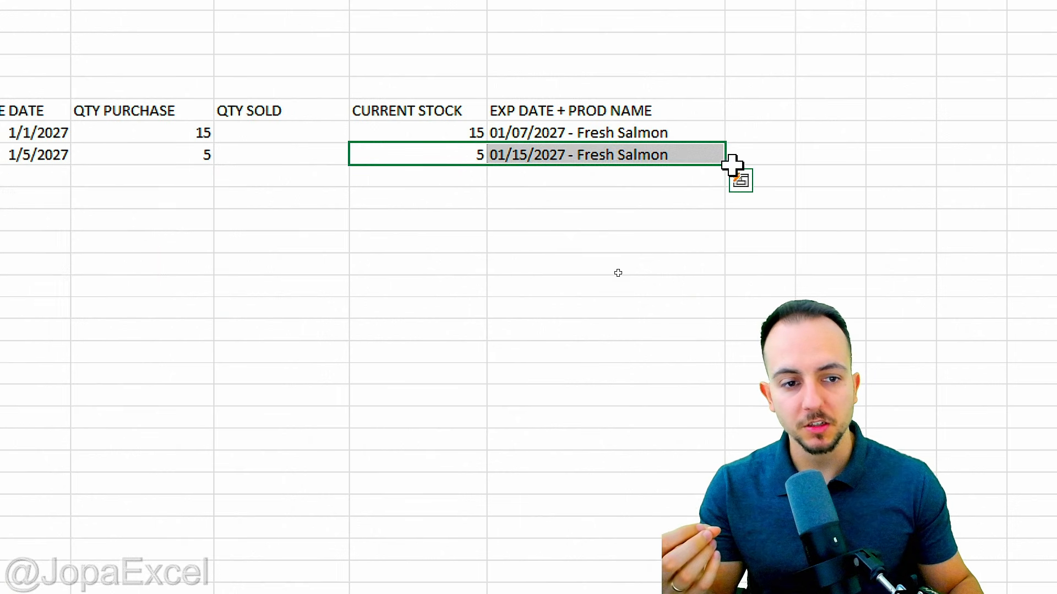
{"action": "left_click_drag", "start_coordinate": [724, 164], "coordinate": [698, 333]}
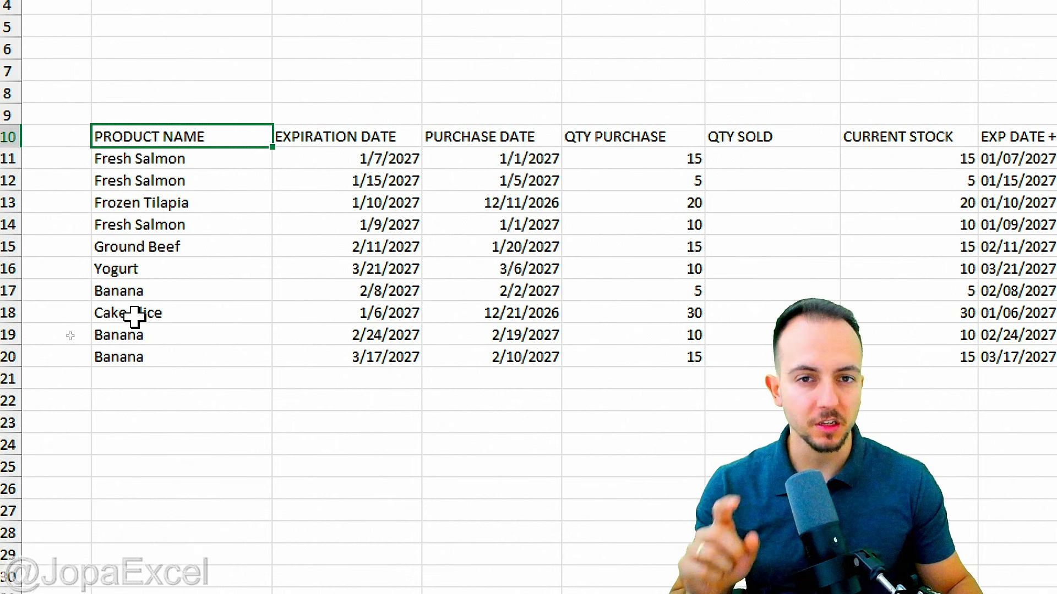
Convert the range B10:H20 into an Excel table, using its first row as headers.
{"action": "mouse_move", "coordinate": [191, 137]}
{"action": "left_mouse_down"}
{"action": "mouse_move", "coordinate": [391, 203]}
{"action": "mouse_move", "coordinate": [995, 337]}
{"action": "left_mouse_up"}
{"action": "left_click_drag", "start_coordinate": [924, 337], "coordinate": [930, 356]}
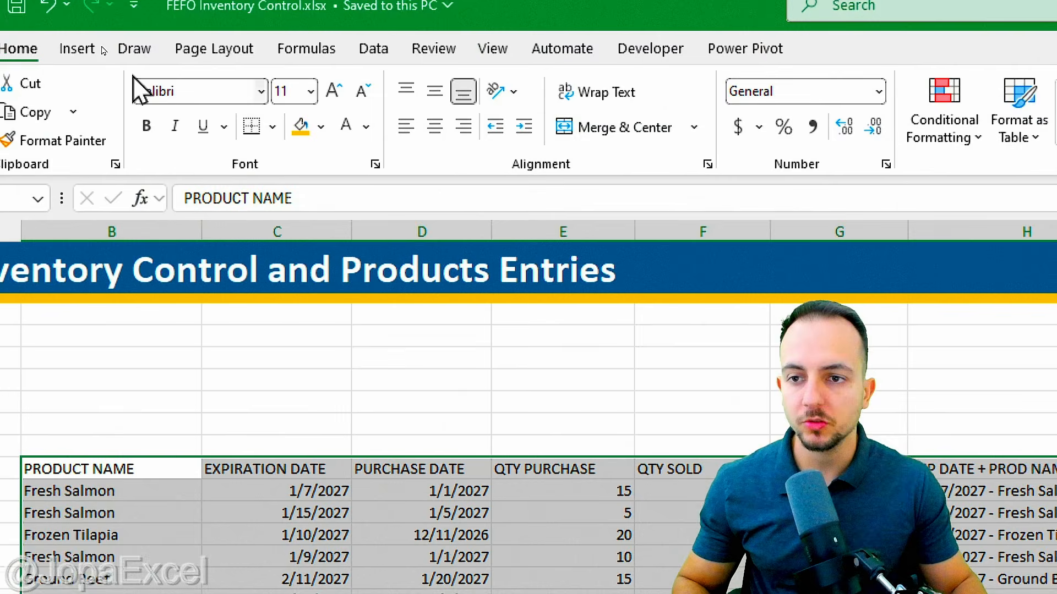
{"action": "left_click", "coordinate": [82, 49]}
{"action": "left_click", "coordinate": [132, 113]}
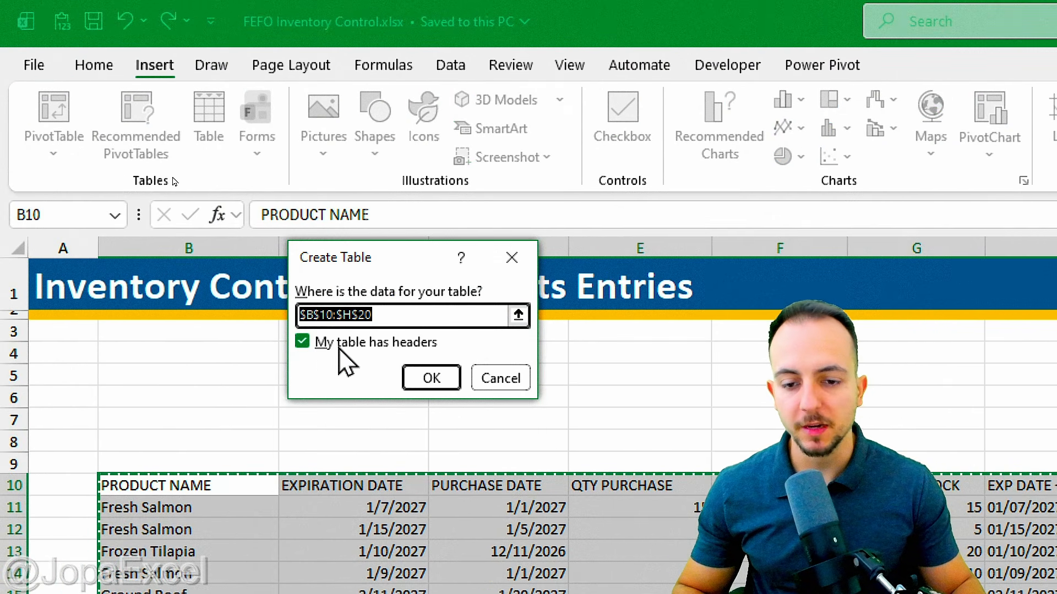
{"action": "left_click", "coordinate": [432, 378]}
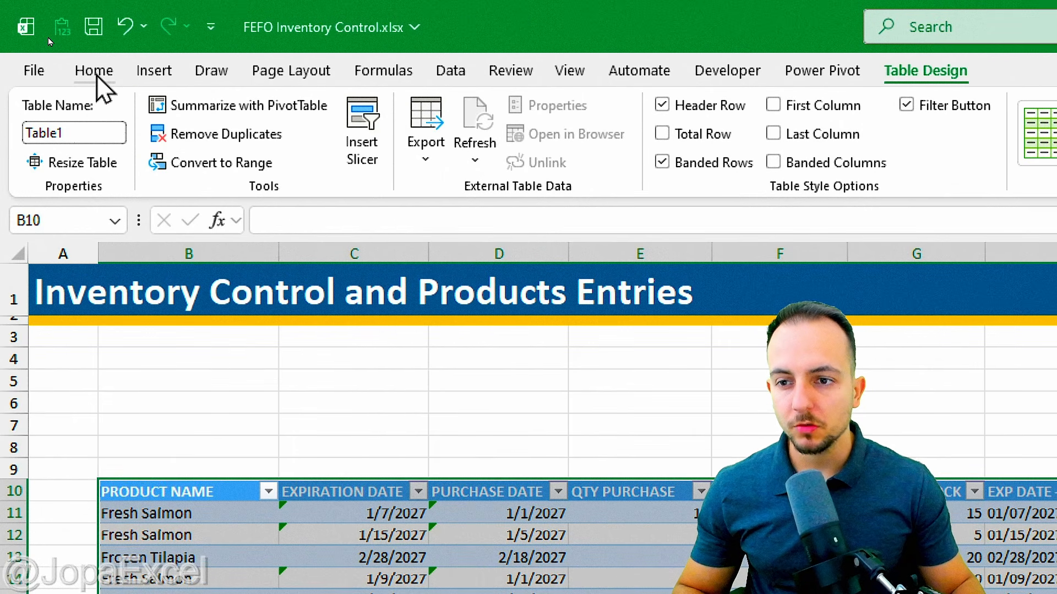
Align the contents of the whole inventory table to the middle vertically and to the center horizontally.
{"action": "left_click", "coordinate": [94, 67]}
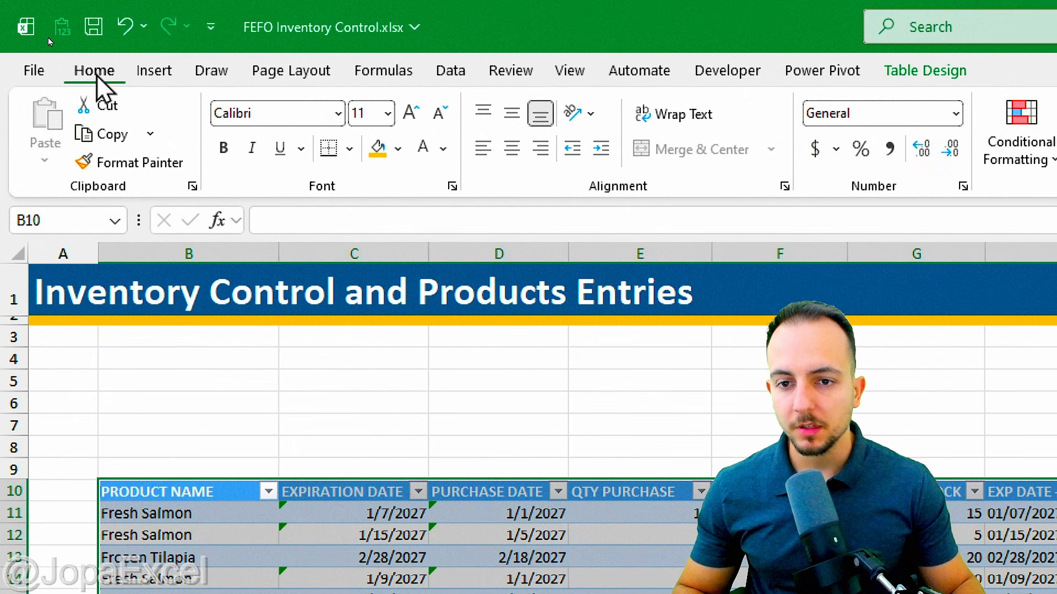
{"action": "left_click", "coordinate": [521, 129]}
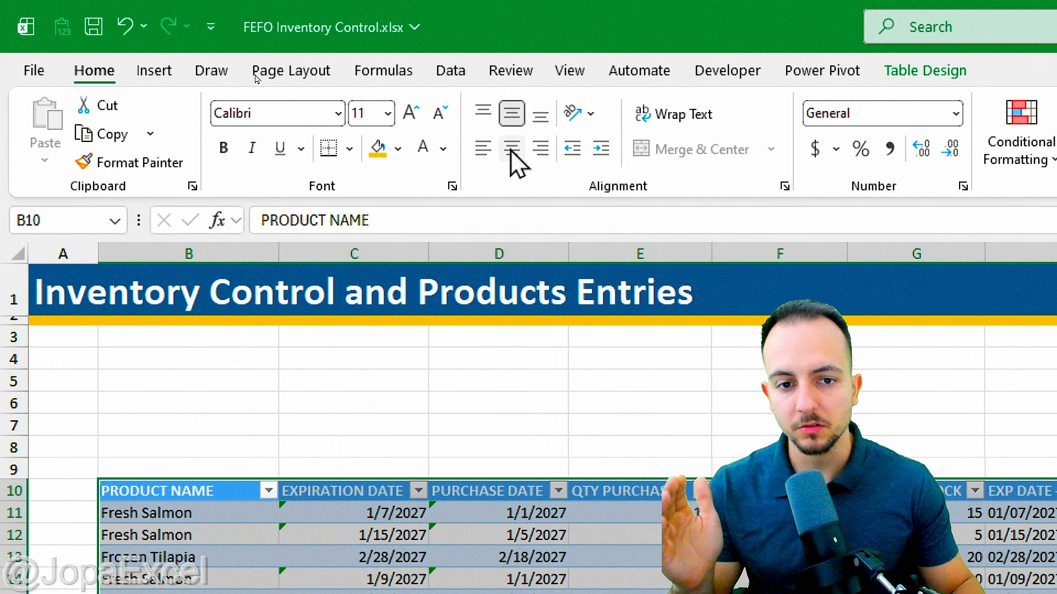
{"action": "left_click", "coordinate": [512, 148]}
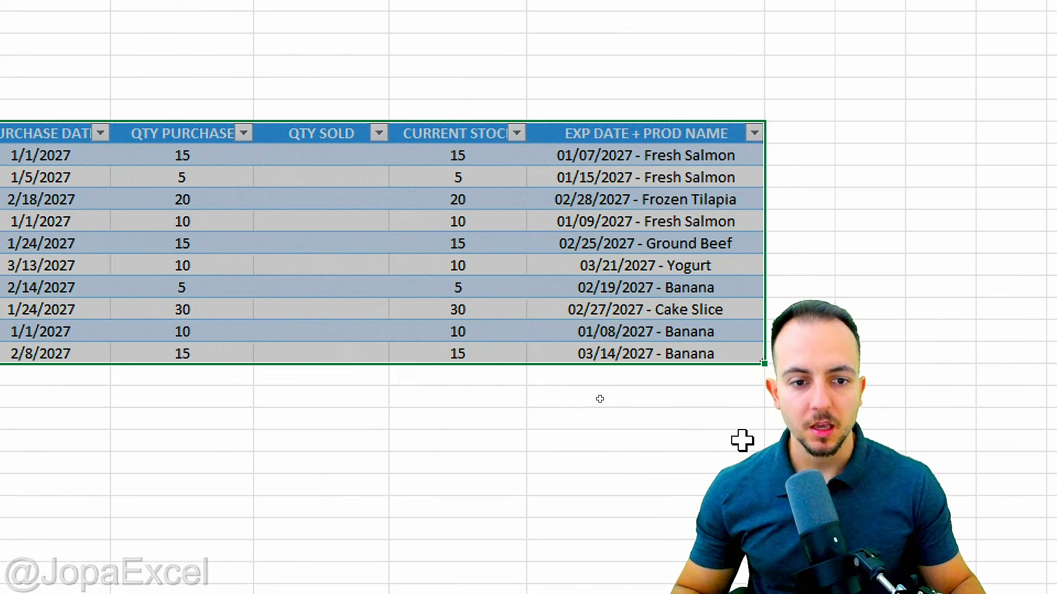
{"action": "left_click", "coordinate": [930, 441]}
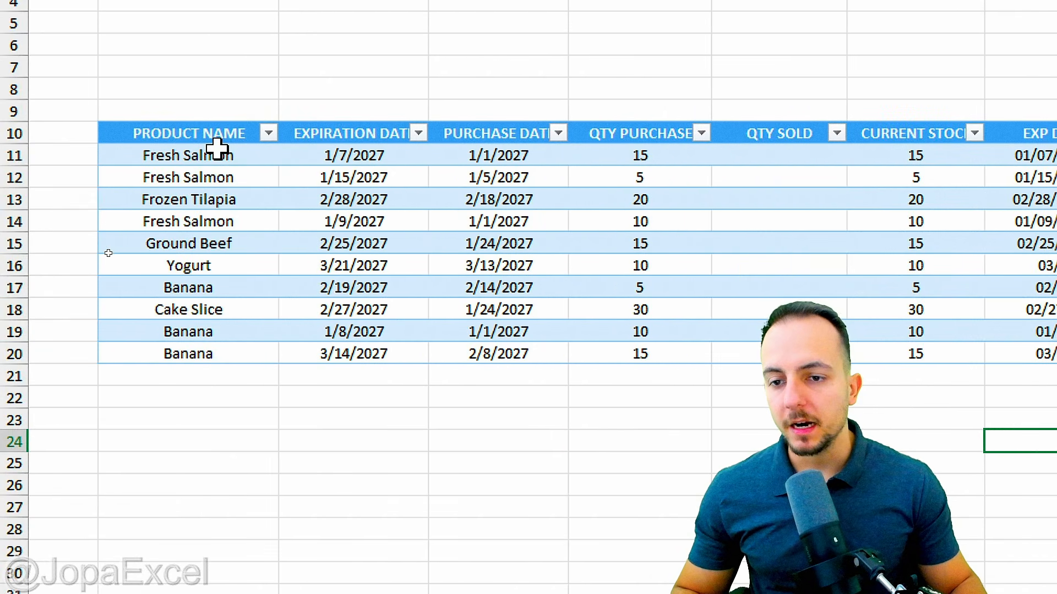
{"action": "left_click_drag", "start_coordinate": [216, 155], "coordinate": [216, 354]}
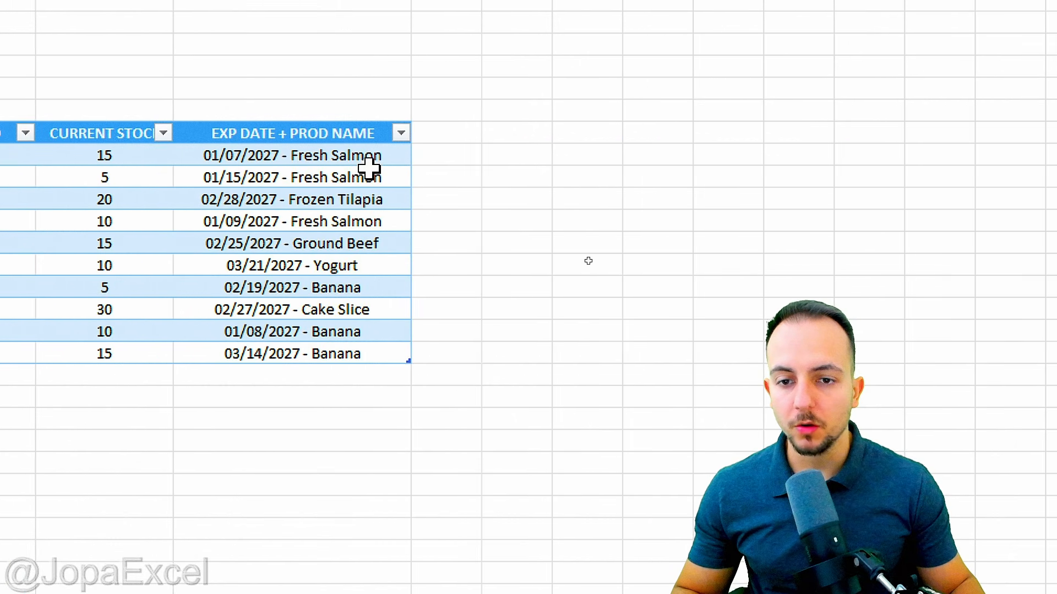
{"action": "left_click_drag", "start_coordinate": [365, 162], "coordinate": [339, 357]}
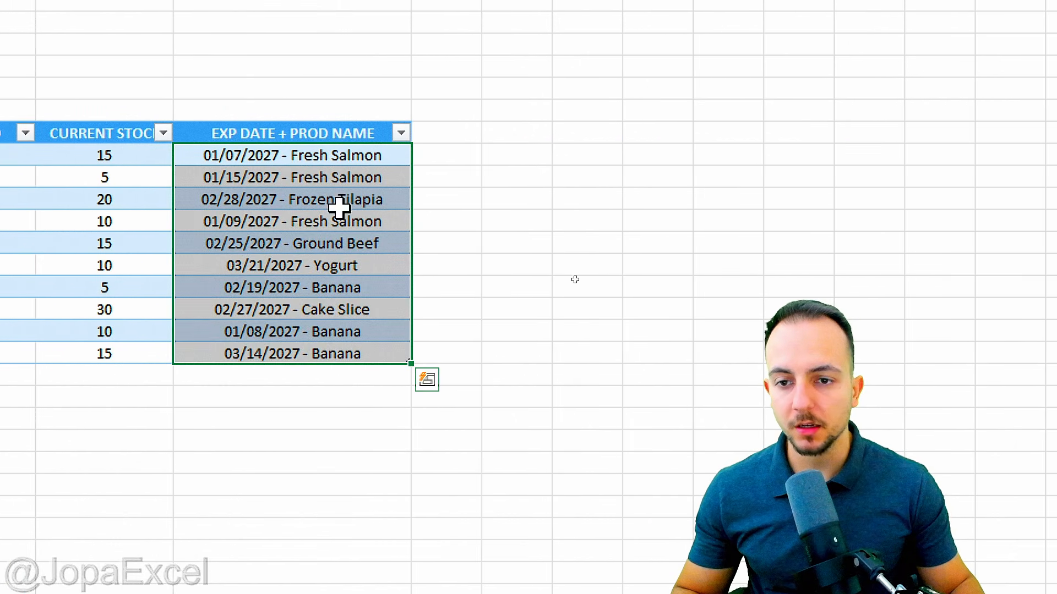
{"action": "left_click", "coordinate": [299, 133]}
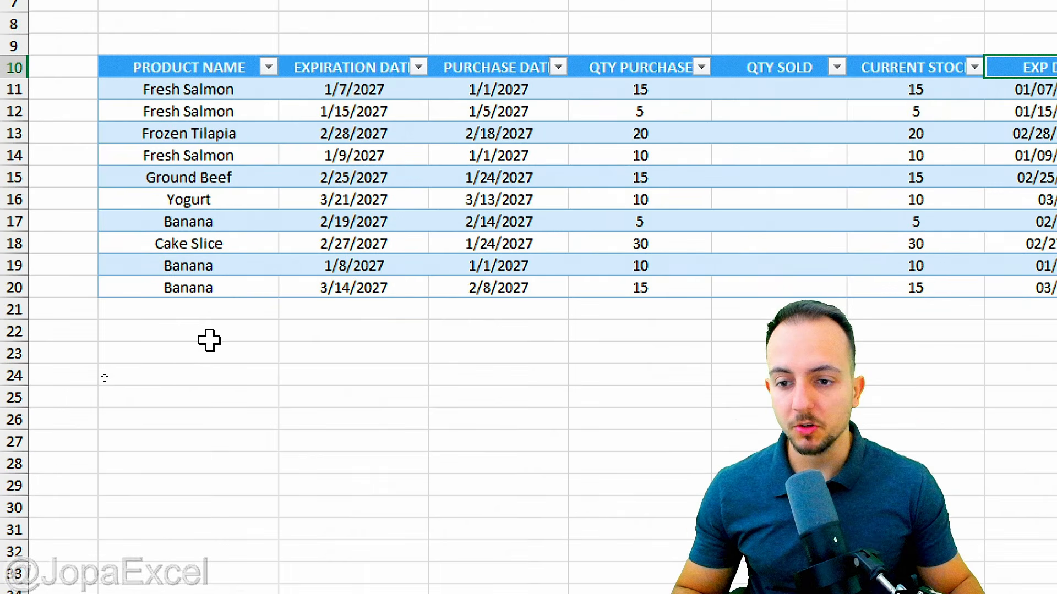
Add a Cake Slice entry in row 21, directly below the table, with the purchase date 01/30/2027.
{"action": "left_click", "coordinate": [212, 313]}
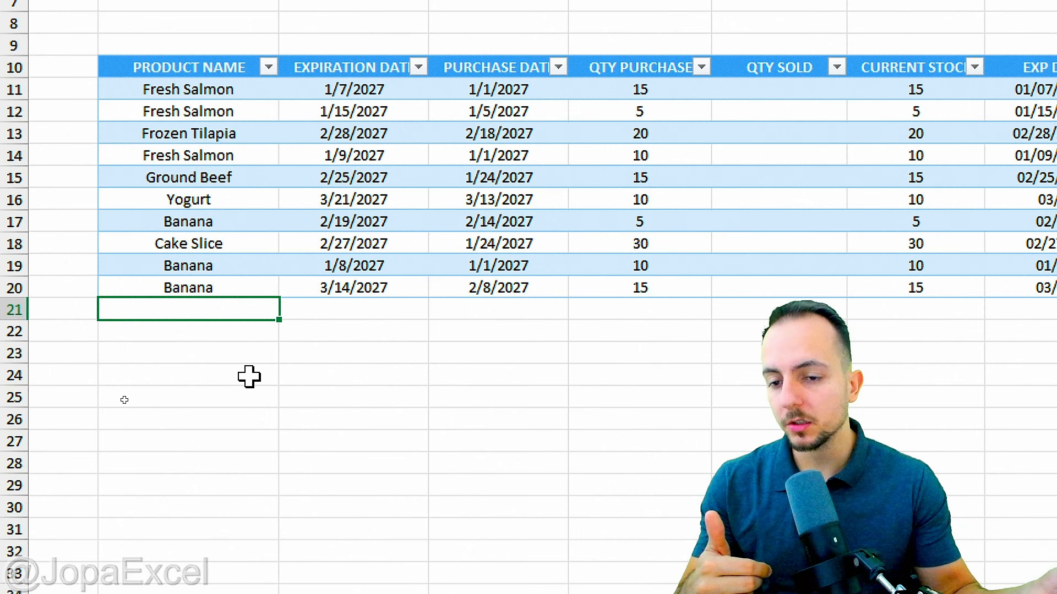
{"action": "type", "text": "Cake Slice"}
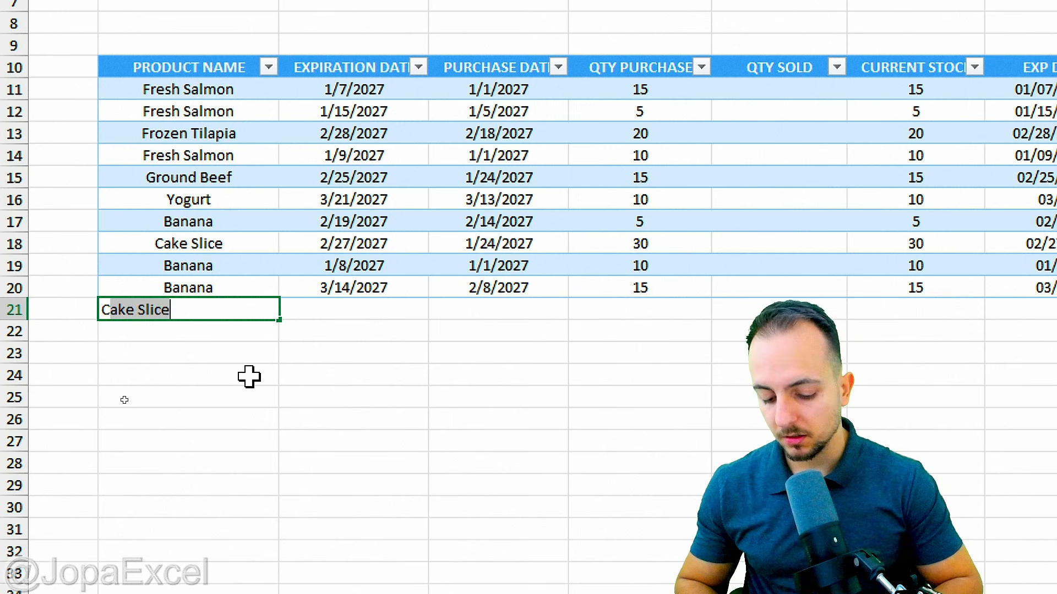
{"action": "key", "text": "Return"}
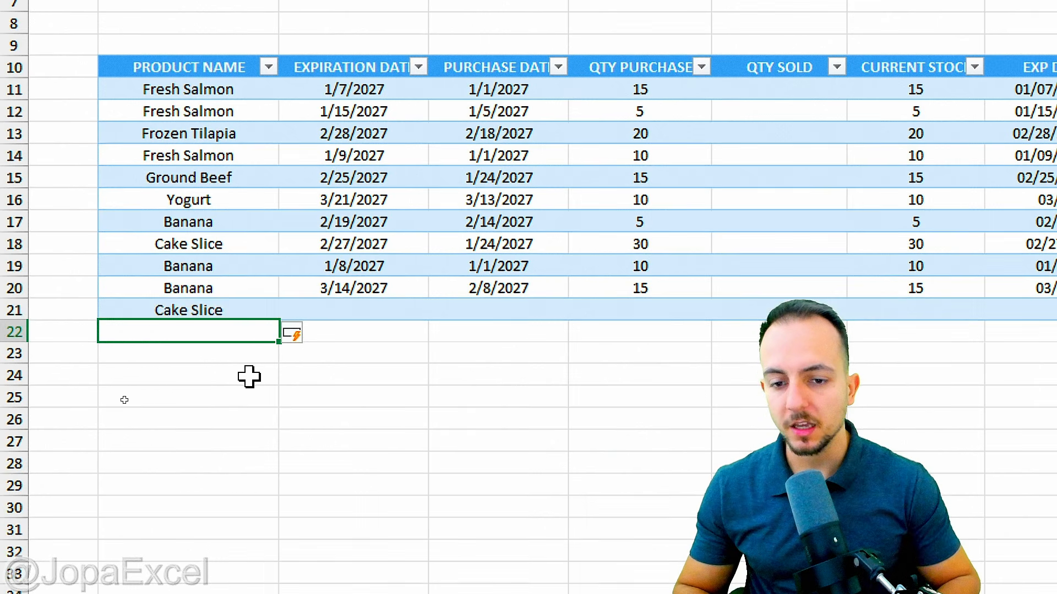
{"action": "left_click", "coordinate": [328, 312]}
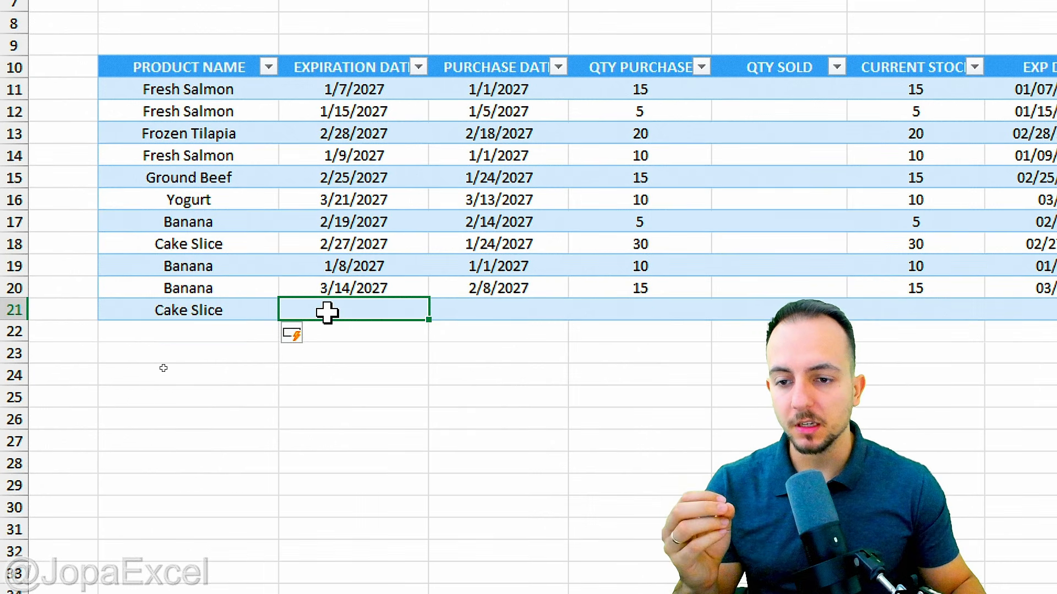
{"action": "left_click", "coordinate": [482, 310]}
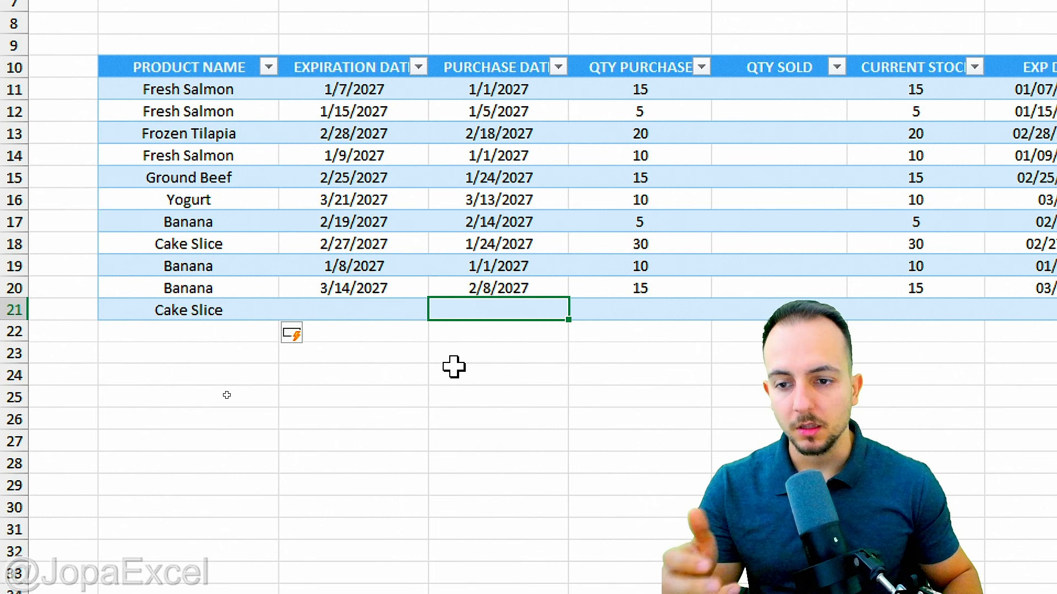
{"action": "type", "text": "01/"}
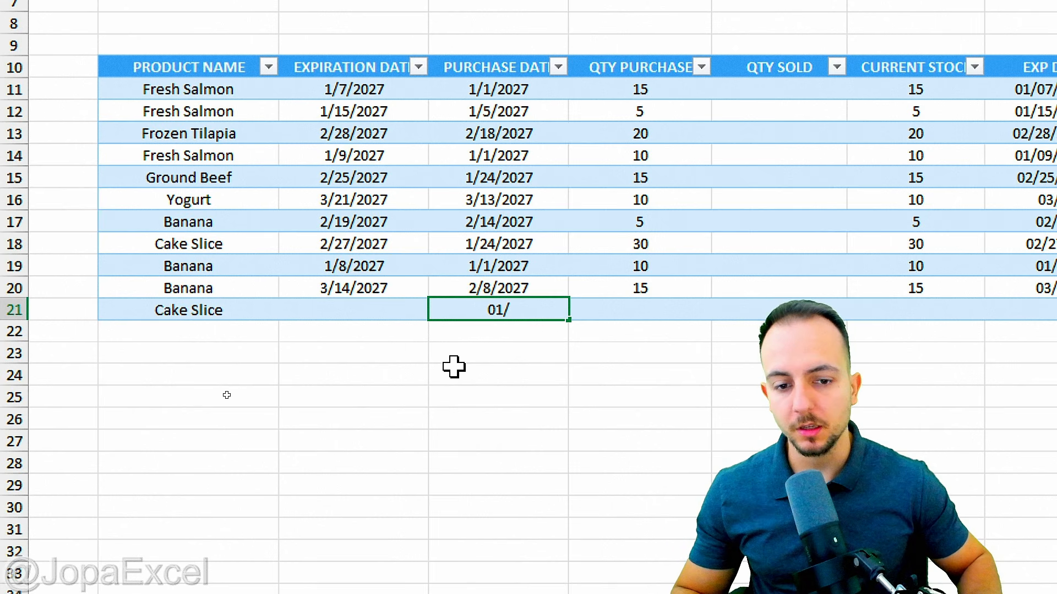
{"action": "type", "text": "30/2027"}
{"action": "key", "text": "Return"}
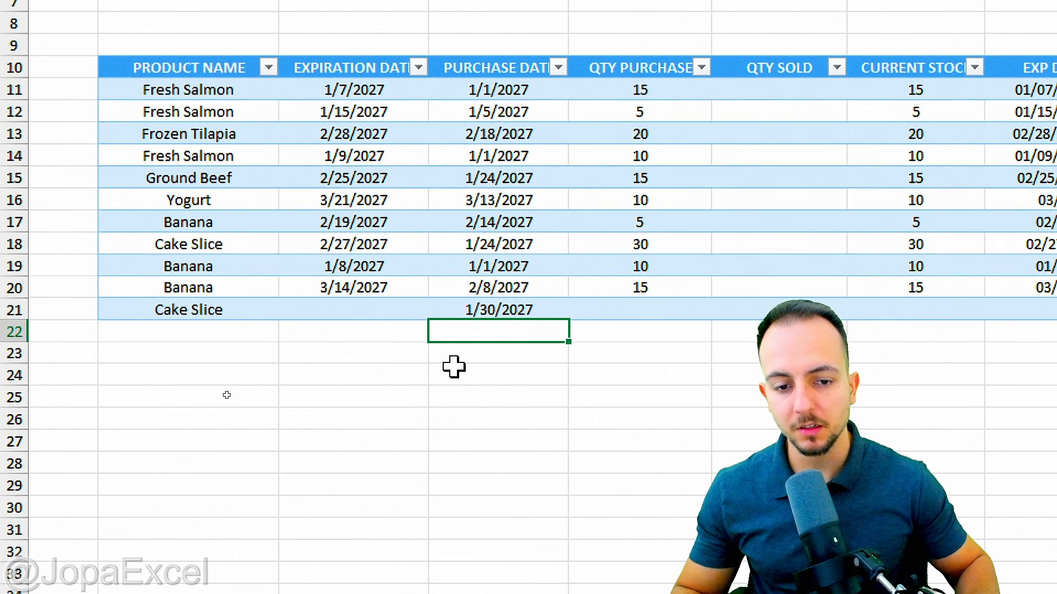
Set the expiration date of the Cake Slice entry in row 21 to 03/01/2027 and its purchased quantity to 10.
{"action": "left_click", "coordinate": [365, 312]}
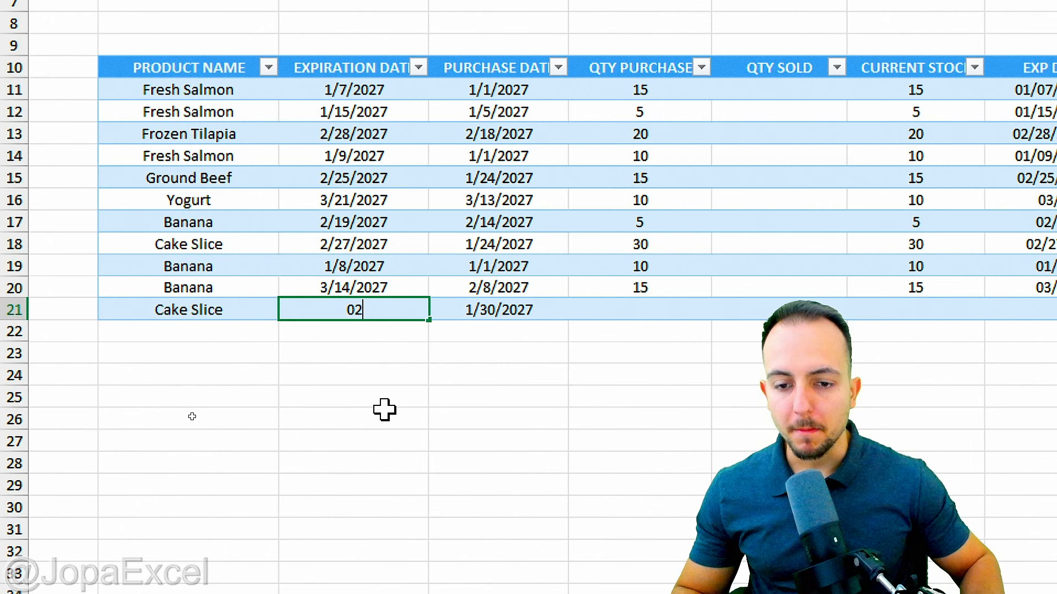
{"action": "key", "text": "Escape"}
{"action": "type", "text": "03/"}
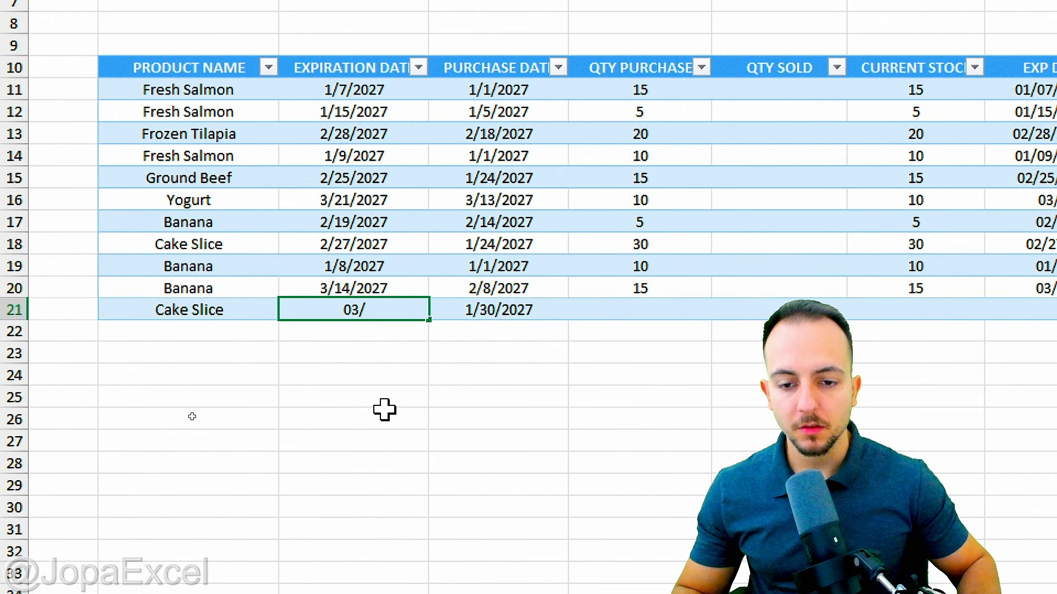
{"action": "type", "text": "01/2027"}
{"action": "key", "text": "Return"}
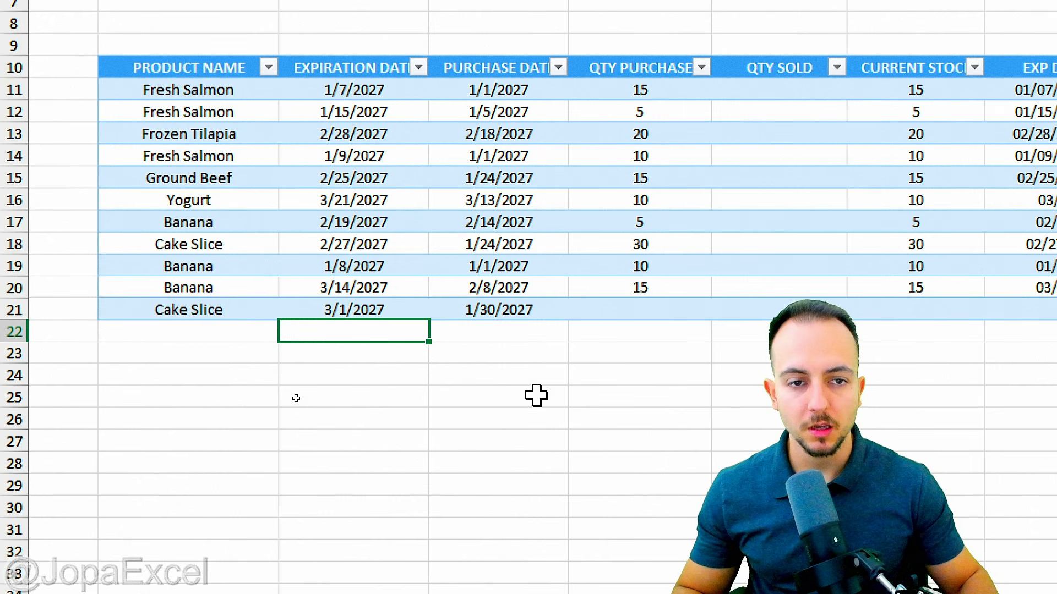
{"action": "left_click", "coordinate": [649, 305]}
{"action": "key", "text": "Return"}
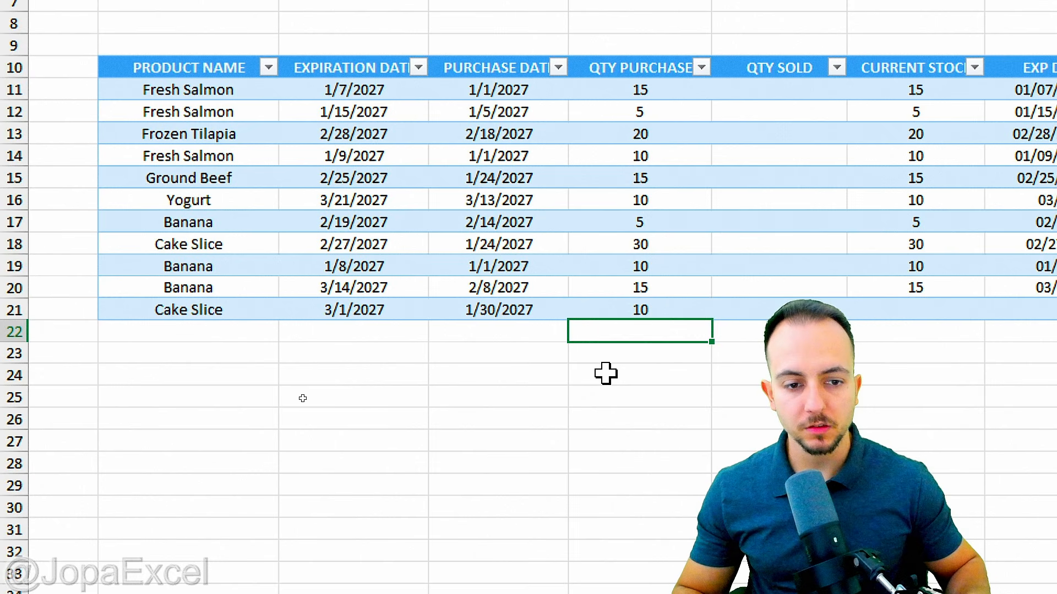
{"action": "left_click", "coordinate": [355, 417]}
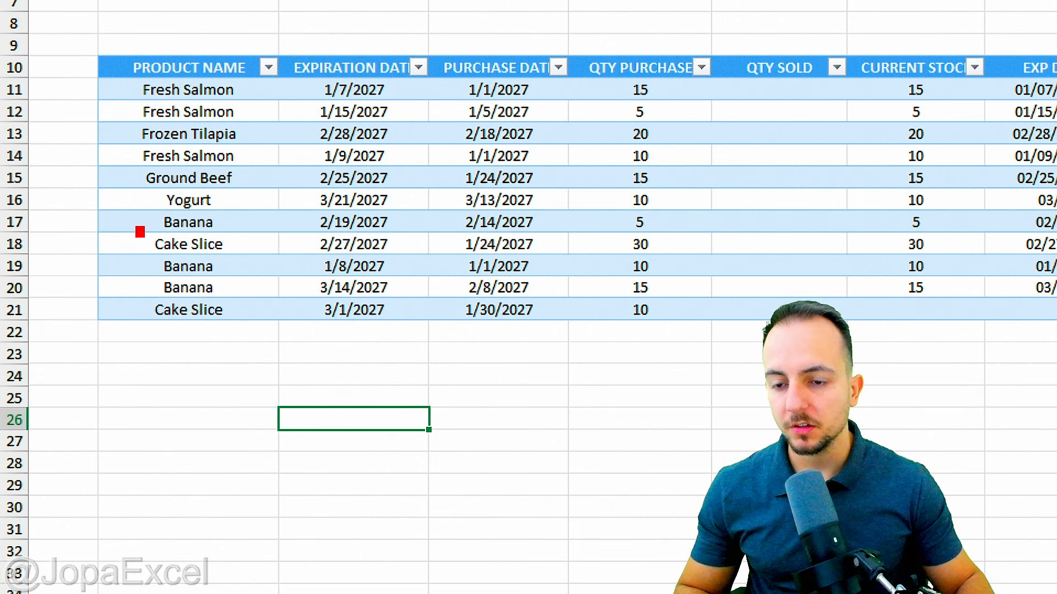
{"action": "left_click_drag", "start_coordinate": [139, 231], "coordinate": [239, 263]}
{"action": "left_click_drag", "start_coordinate": [149, 299], "coordinate": [238, 329]}
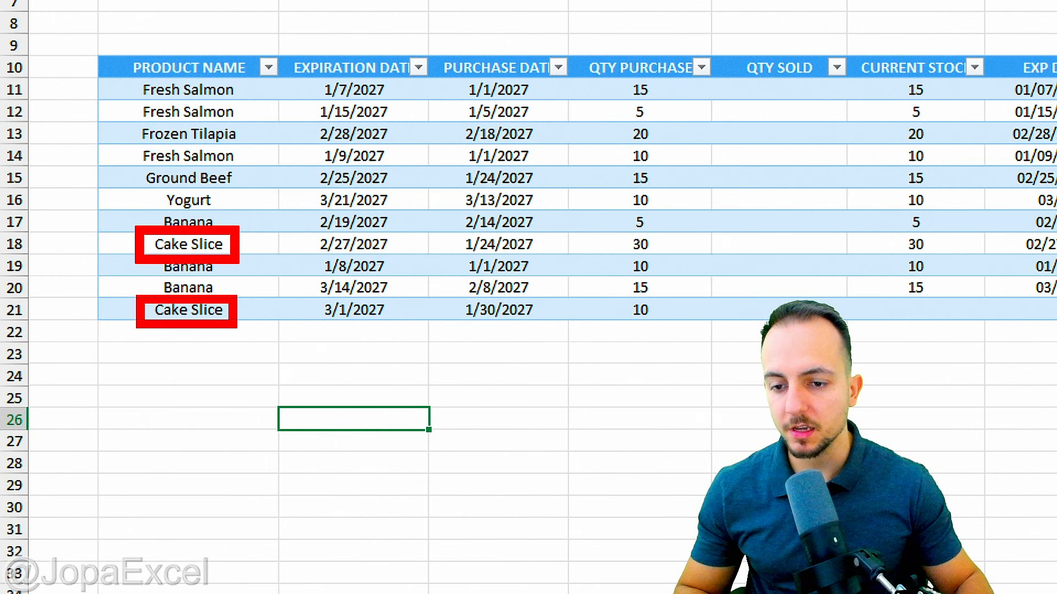
{"action": "left_click_drag", "start_coordinate": [666, 226], "coordinate": [656, 235]}
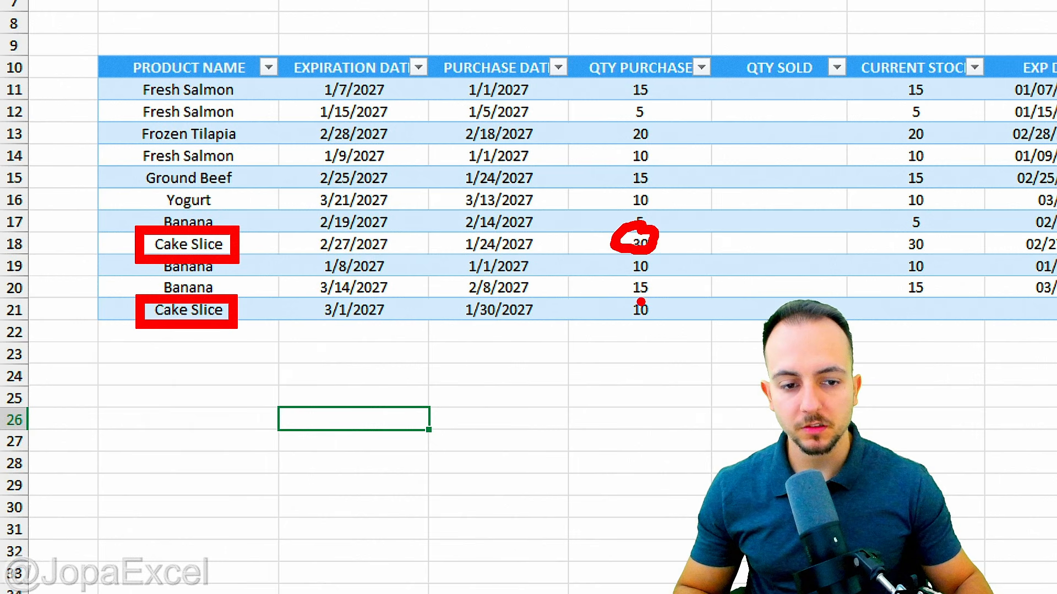
{"action": "left_click_drag", "start_coordinate": [641, 301], "coordinate": [639, 298]}
{"action": "mouse_move", "coordinate": [332, 224]}
{"action": "left_mouse_down"}
{"action": "mouse_move", "coordinate": [339, 265]}
{"action": "mouse_move", "coordinate": [358, 217]}
{"action": "left_mouse_up"}
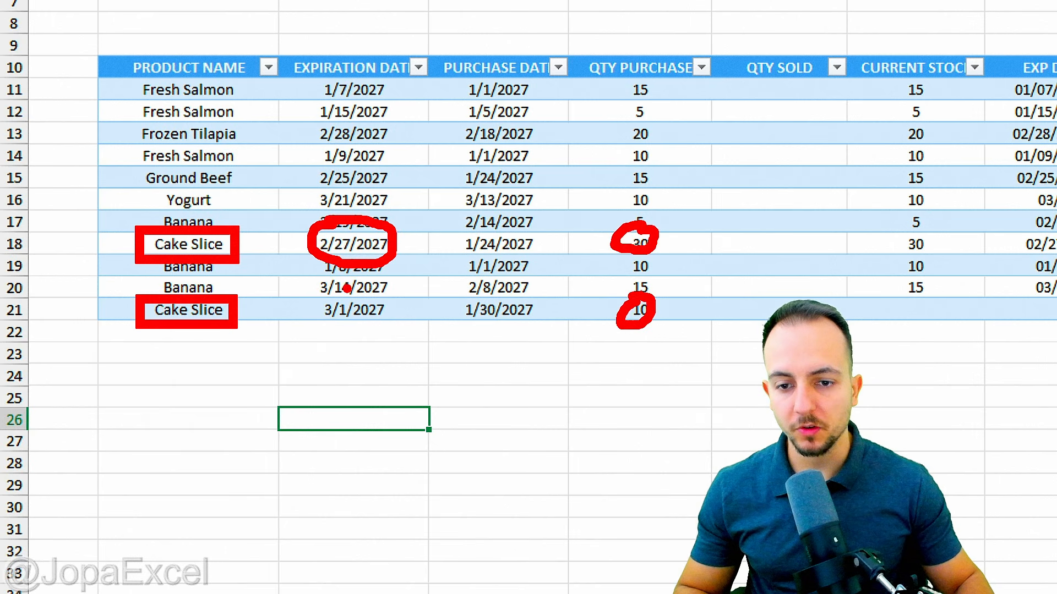
{"action": "mouse_move", "coordinate": [370, 294]}
{"action": "left_mouse_down"}
{"action": "mouse_move", "coordinate": [309, 299]}
{"action": "mouse_move", "coordinate": [386, 300]}
{"action": "left_mouse_up"}
{"action": "key", "text": "Escape"}
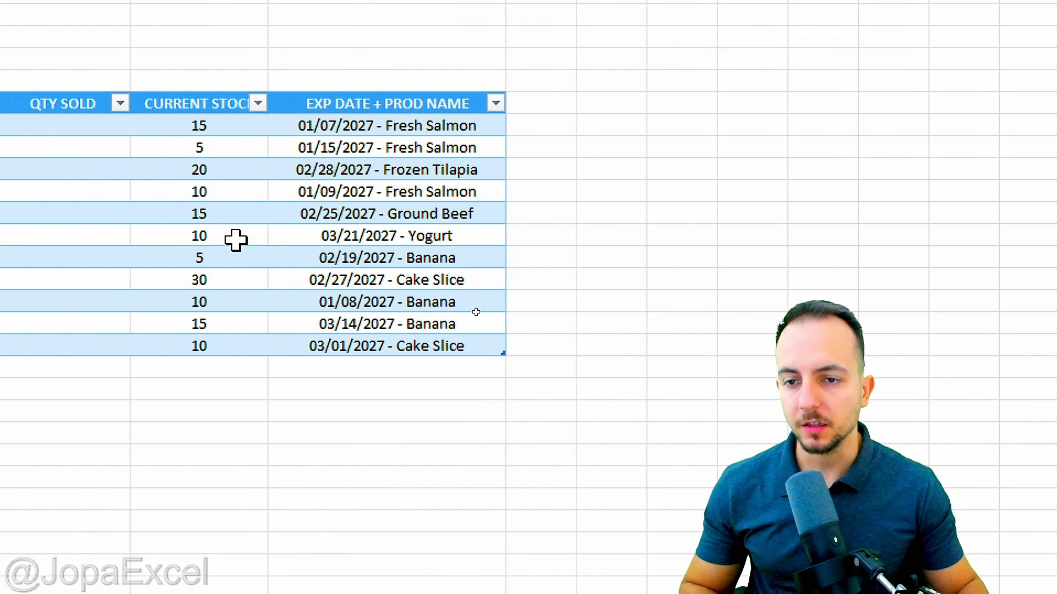
{"action": "left_click_drag", "start_coordinate": [279, 414], "coordinate": [293, 286]}
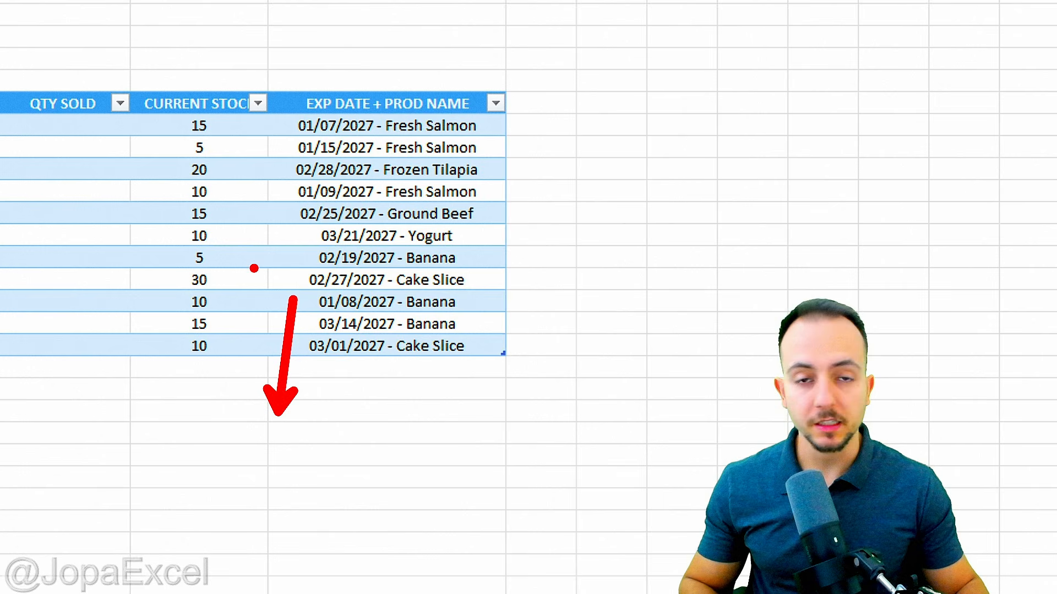
{"action": "key", "text": "ctrl+z"}
{"action": "mouse_move", "coordinate": [187, 75]}
{"action": "left_mouse_down"}
{"action": "mouse_move", "coordinate": [127, 110]}
{"action": "mouse_move", "coordinate": [190, 80]}
{"action": "left_mouse_up"}
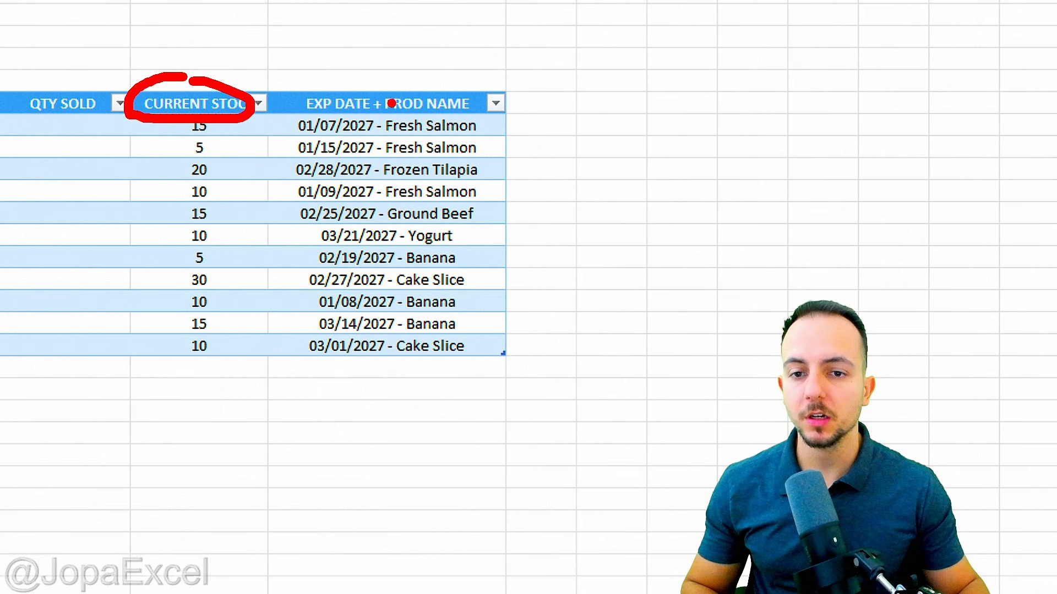
{"action": "mouse_move", "coordinate": [388, 85]}
{"action": "left_mouse_down"}
{"action": "mouse_move", "coordinate": [306, 98]}
{"action": "mouse_move", "coordinate": [385, 83]}
{"action": "left_mouse_up"}
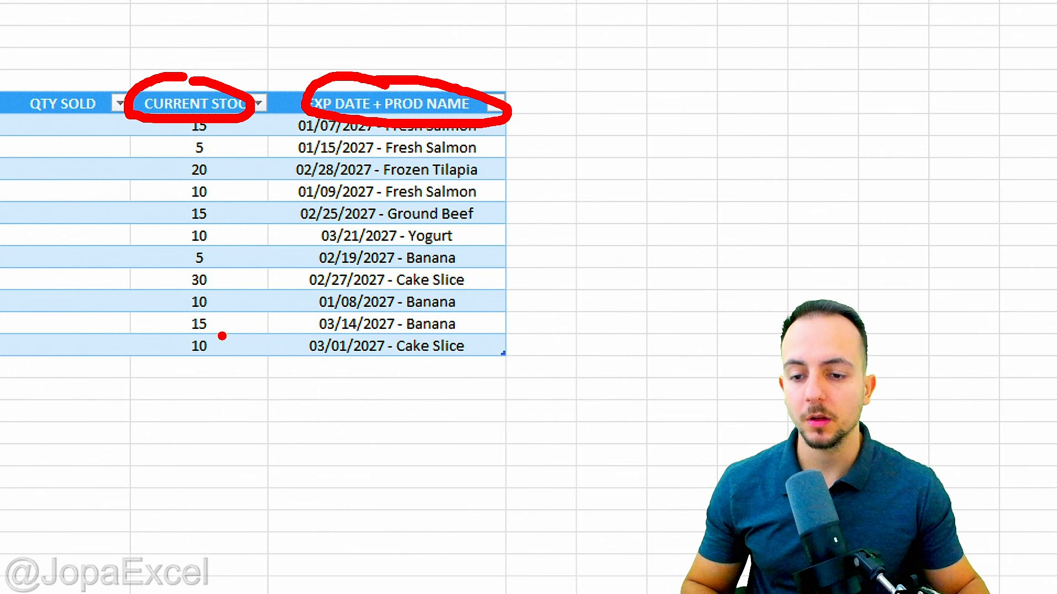
{"action": "left_click_drag", "start_coordinate": [222, 336], "coordinate": [200, 324]}
{"action": "mouse_move", "coordinate": [435, 313]}
{"action": "left_mouse_down"}
{"action": "mouse_move", "coordinate": [294, 355]}
{"action": "mouse_move", "coordinate": [443, 374]}
{"action": "left_mouse_up"}
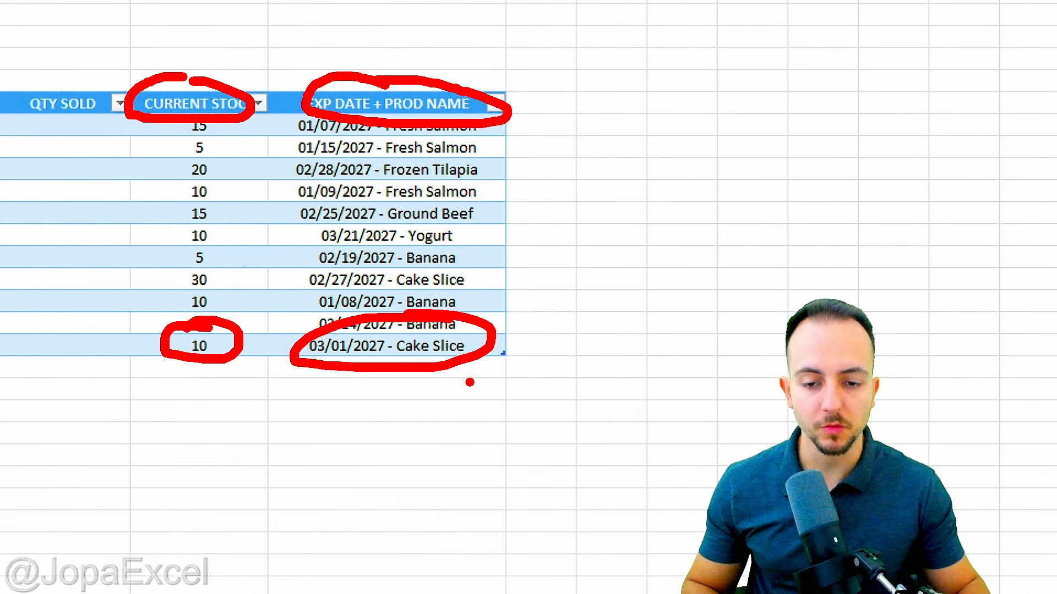
{"action": "key", "text": "Escape"}
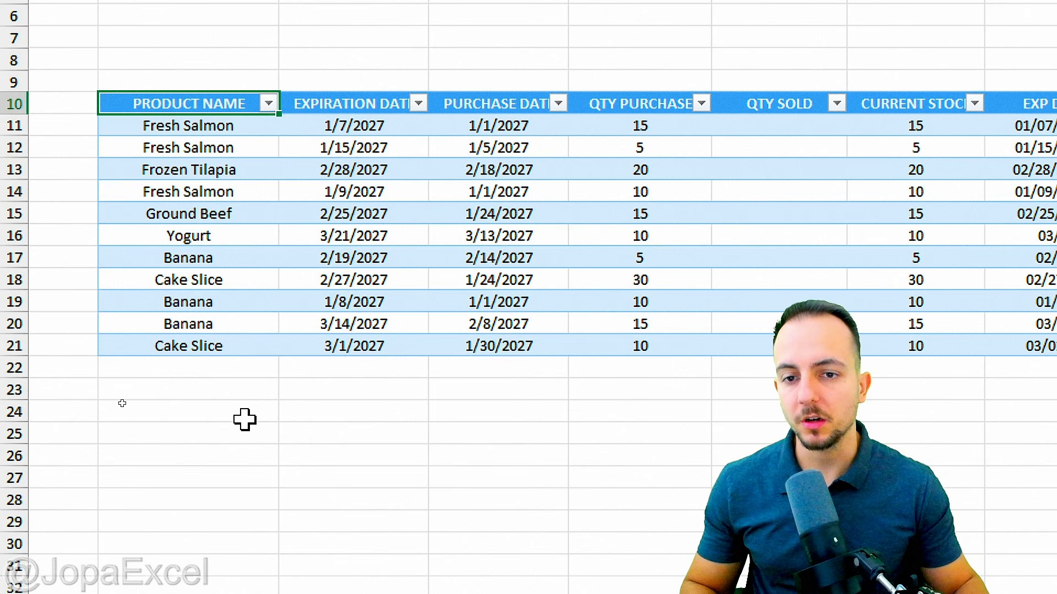
{"action": "scroll", "coordinate": [366, 74], "scroll_direction": "up", "scroll_amount": 2}
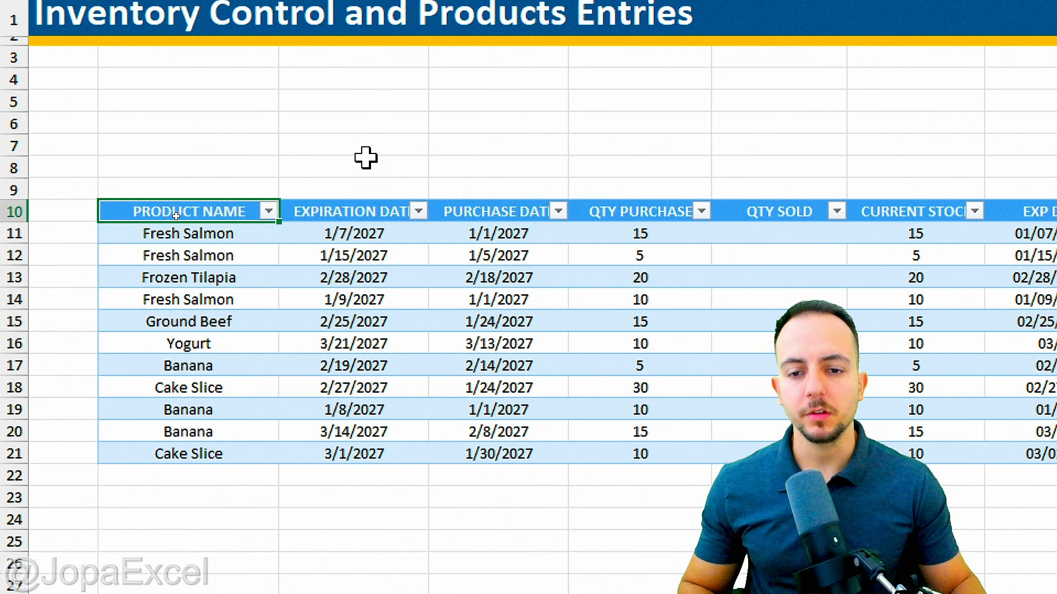
{"action": "key", "text": "ctrl+2"}
{"action": "mouse_move", "coordinate": [122, 53]}
{"action": "left_mouse_down"}
{"action": "mouse_move", "coordinate": [474, 191]}
{"action": "mouse_move", "coordinate": [581, 207]}
{"action": "left_mouse_up"}
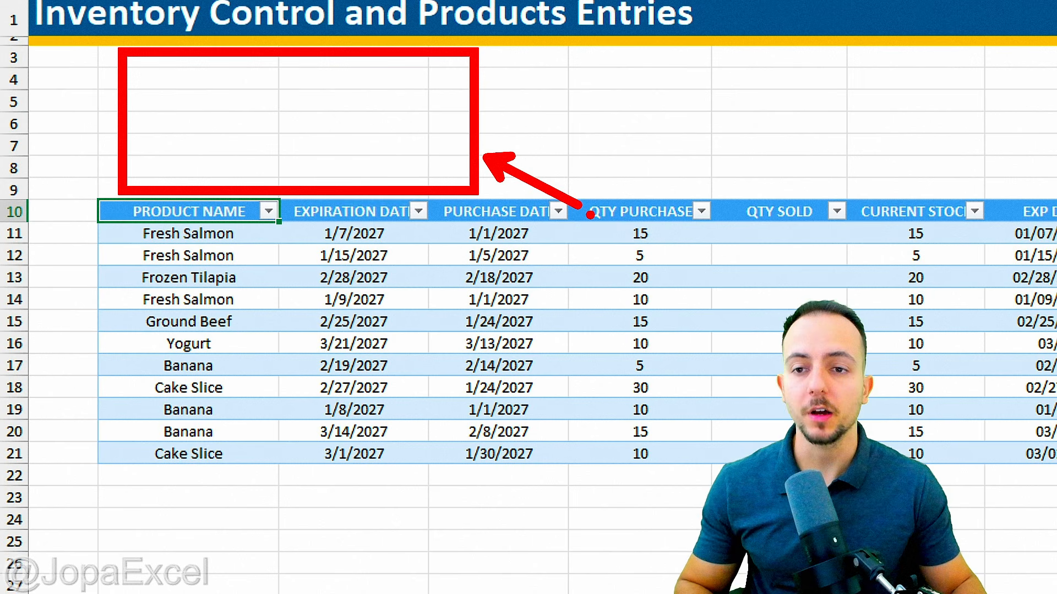
{"action": "key", "text": "Escape"}
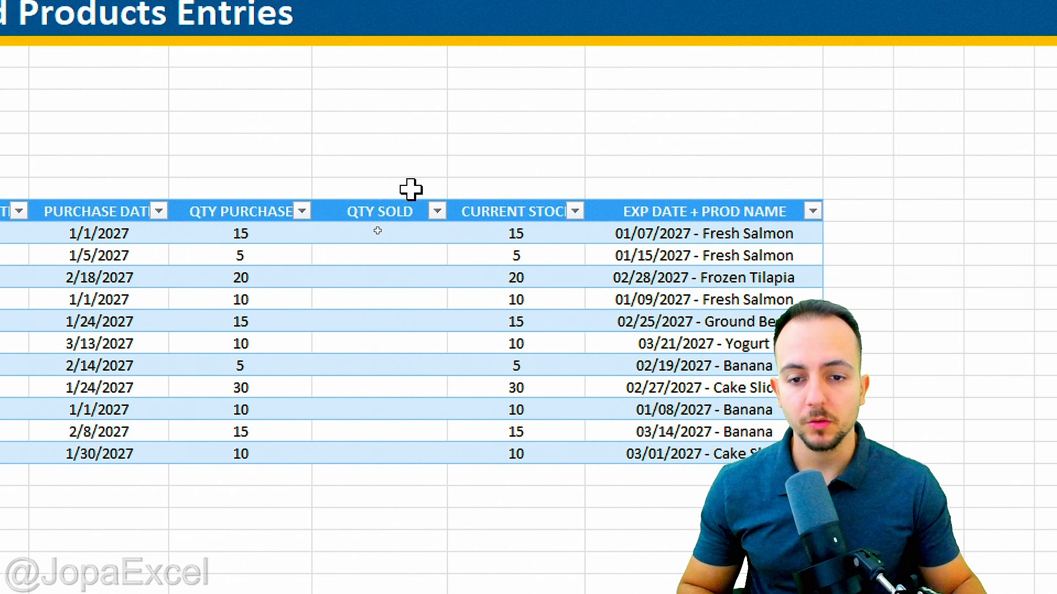
{"action": "key", "text": "ctrl+2"}
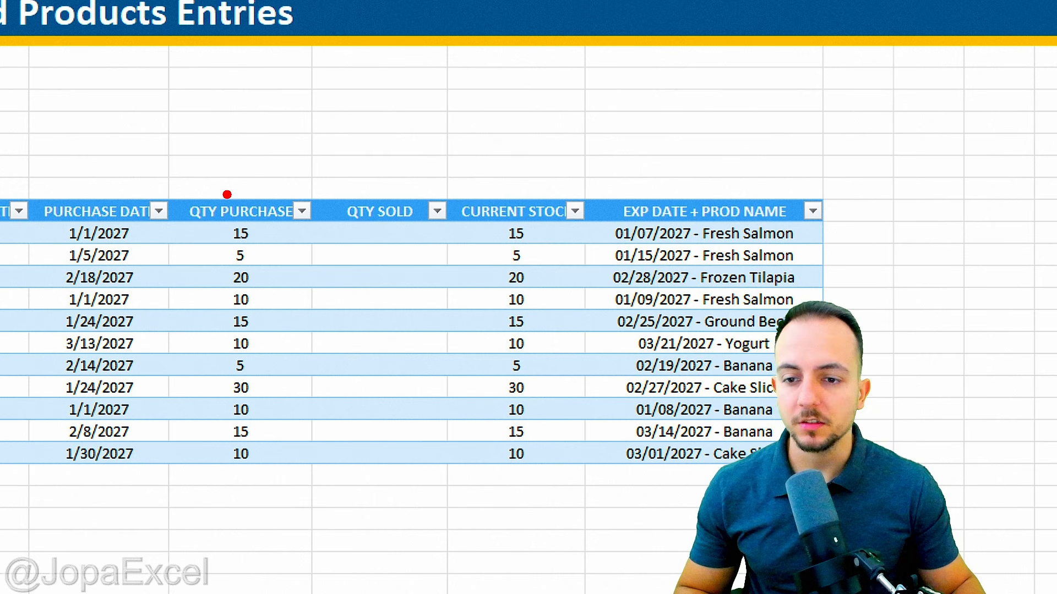
{"action": "mouse_move", "coordinate": [245, 194]}
{"action": "left_mouse_down"}
{"action": "mouse_move", "coordinate": [276, 164]}
{"action": "mouse_move", "coordinate": [286, 122]}
{"action": "left_mouse_up"}
{"action": "left_click_drag", "start_coordinate": [377, 193], "coordinate": [418, 134]}
{"action": "left_click_drag", "start_coordinate": [518, 192], "coordinate": [557, 123]}
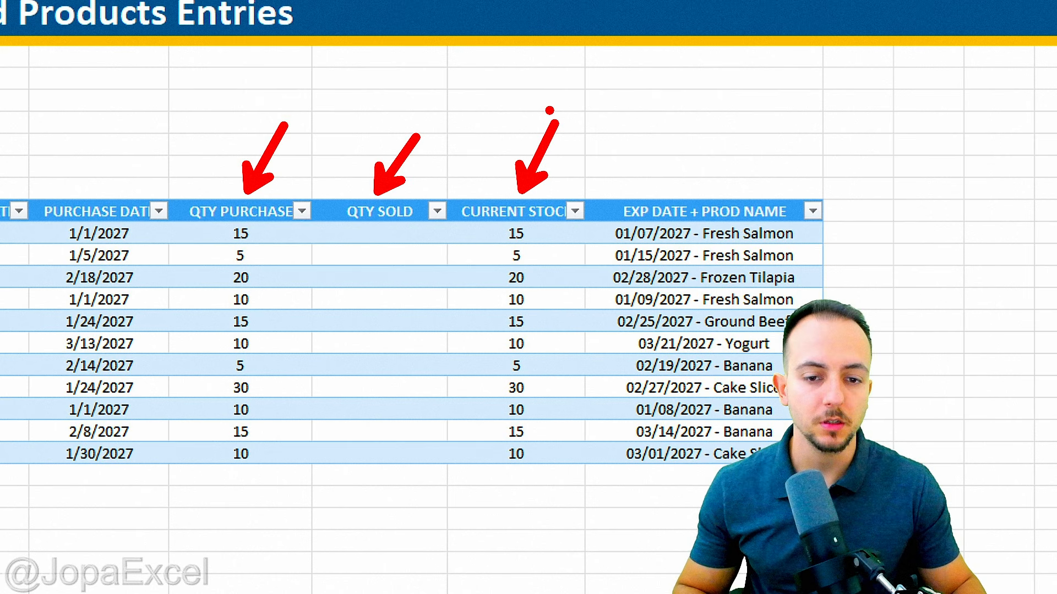
{"action": "key", "text": "Escape"}
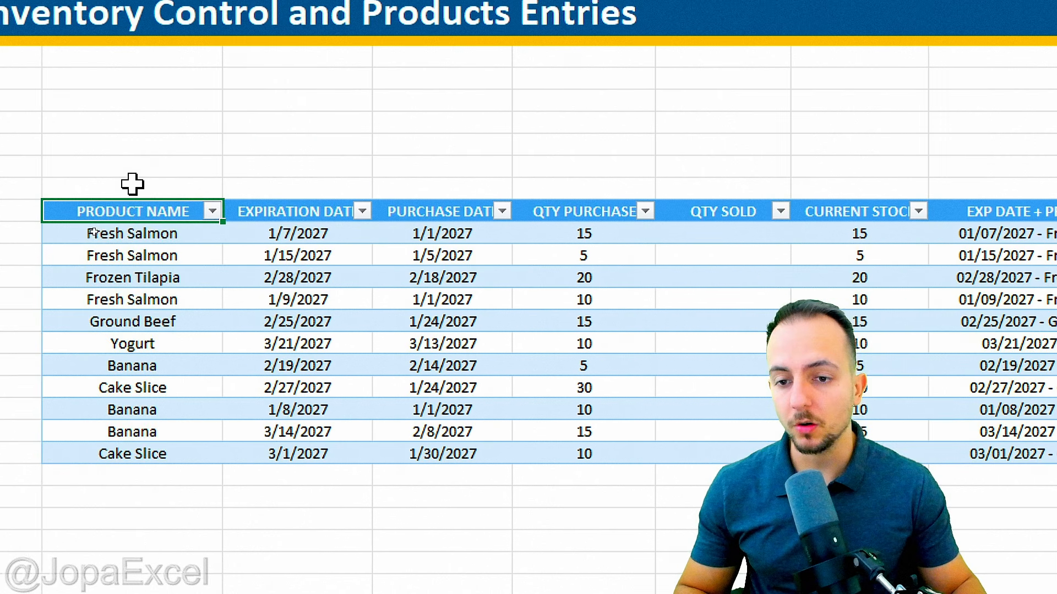
{"action": "key", "text": "ctrl+2"}
{"action": "mouse_move", "coordinate": [171, 223]}
{"action": "left_mouse_down"}
{"action": "mouse_move", "coordinate": [122, 263]}
{"action": "mouse_move", "coordinate": [142, 206]}
{"action": "left_mouse_up"}
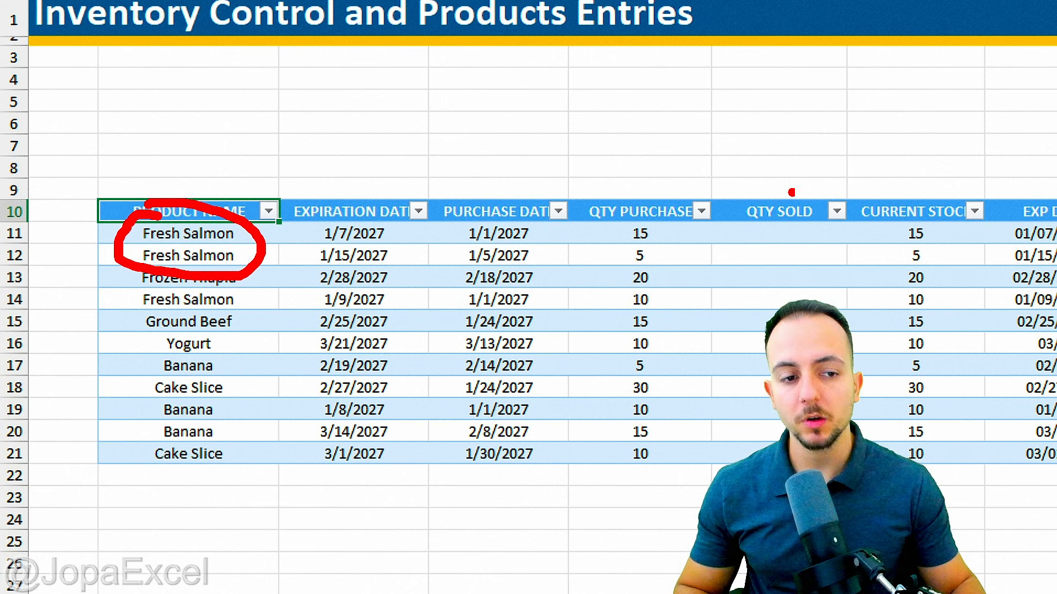
{"action": "mouse_move", "coordinate": [791, 192]}
{"action": "left_mouse_down"}
{"action": "mouse_move", "coordinate": [916, 275]}
{"action": "mouse_move", "coordinate": [801, 148]}
{"action": "left_mouse_up"}
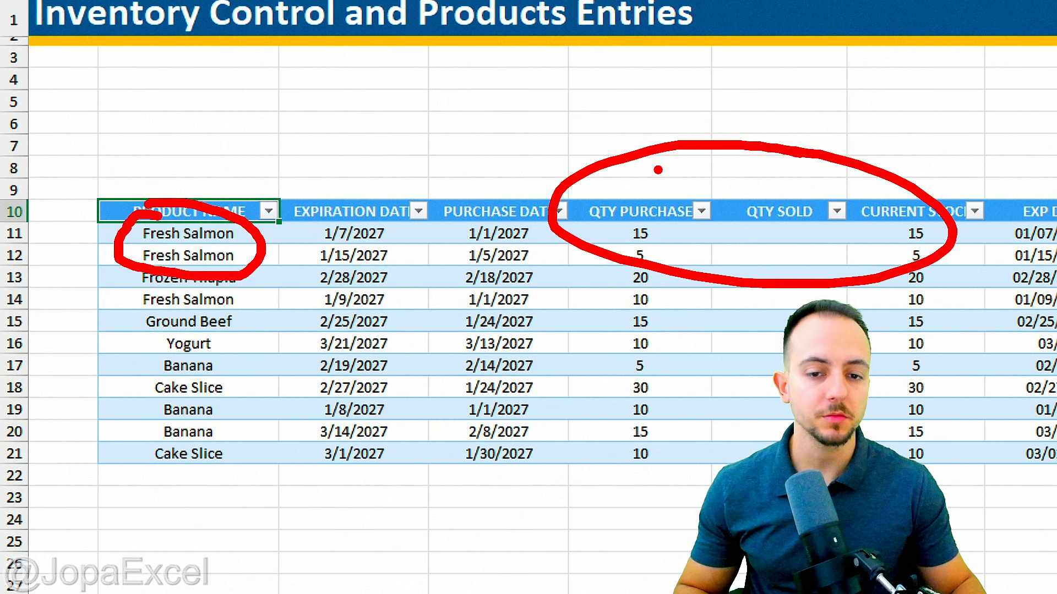
{"action": "key", "text": "Escape"}
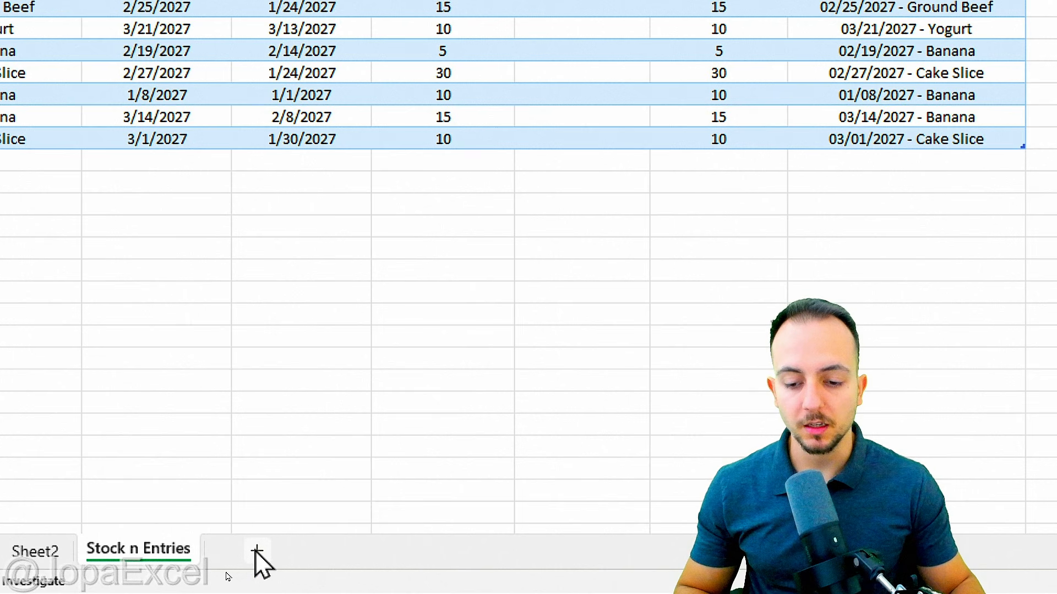
Add a new worksheet after Stock n Entries and name it Sales Entries.
{"action": "left_click", "coordinate": [256, 551]}
{"action": "right_click", "coordinate": [256, 551]}
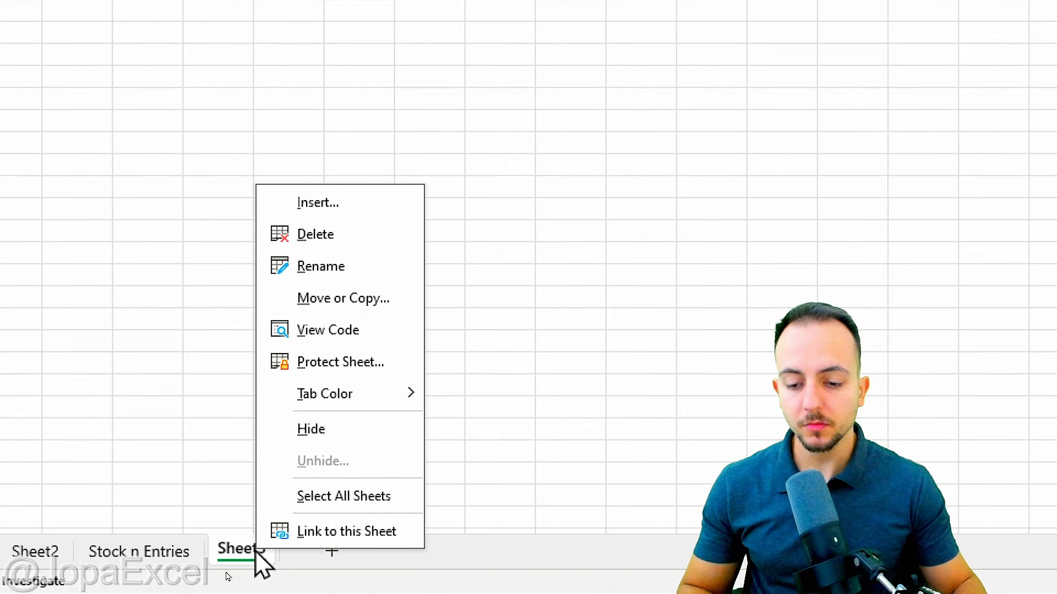
{"action": "left_click", "coordinate": [348, 268]}
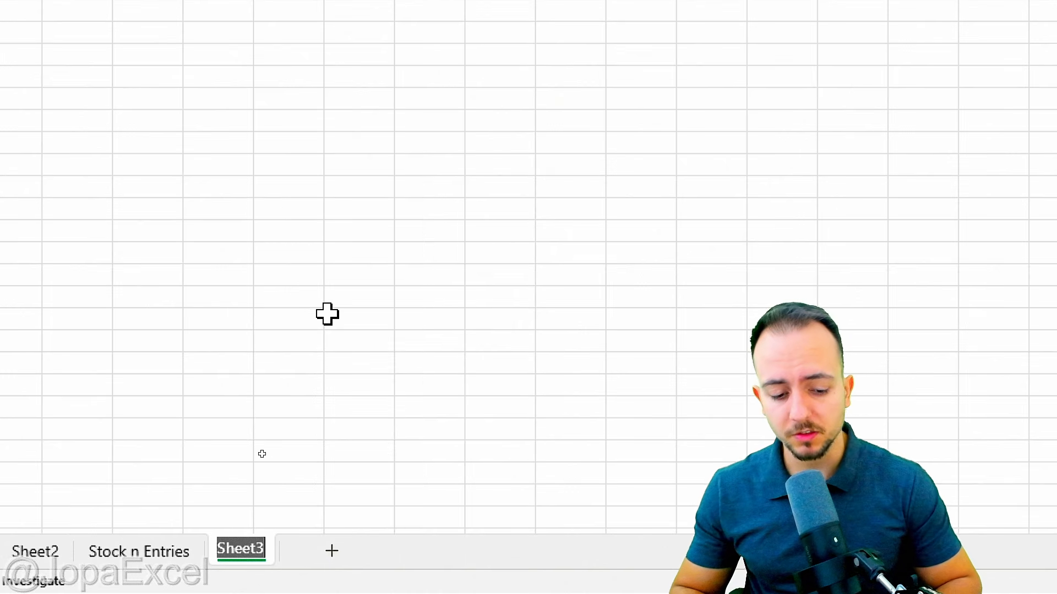
{"action": "type", "text": "Sales"}
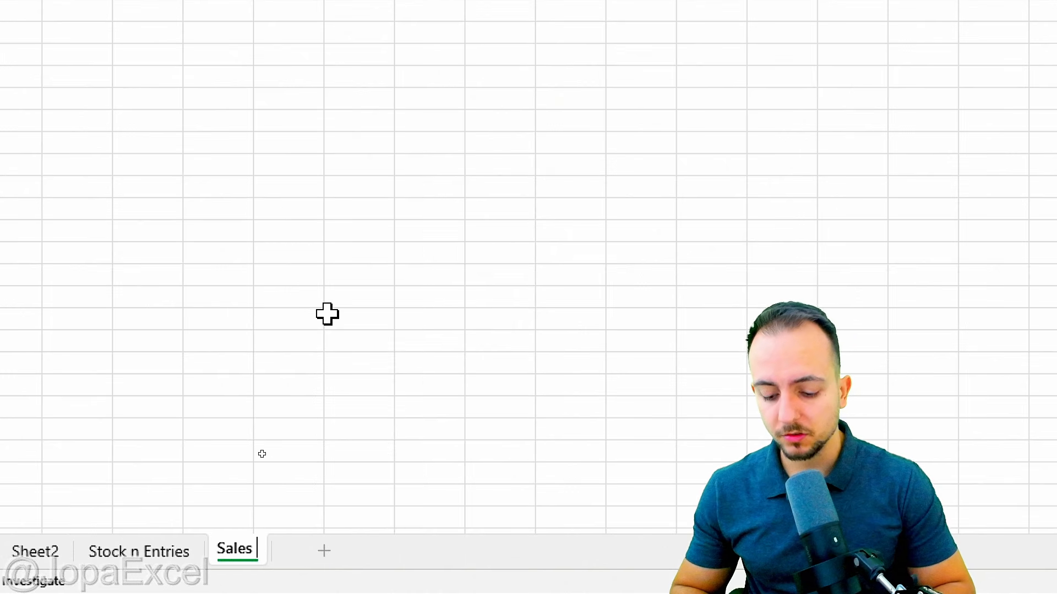
{"action": "type", "text": " Entries"}
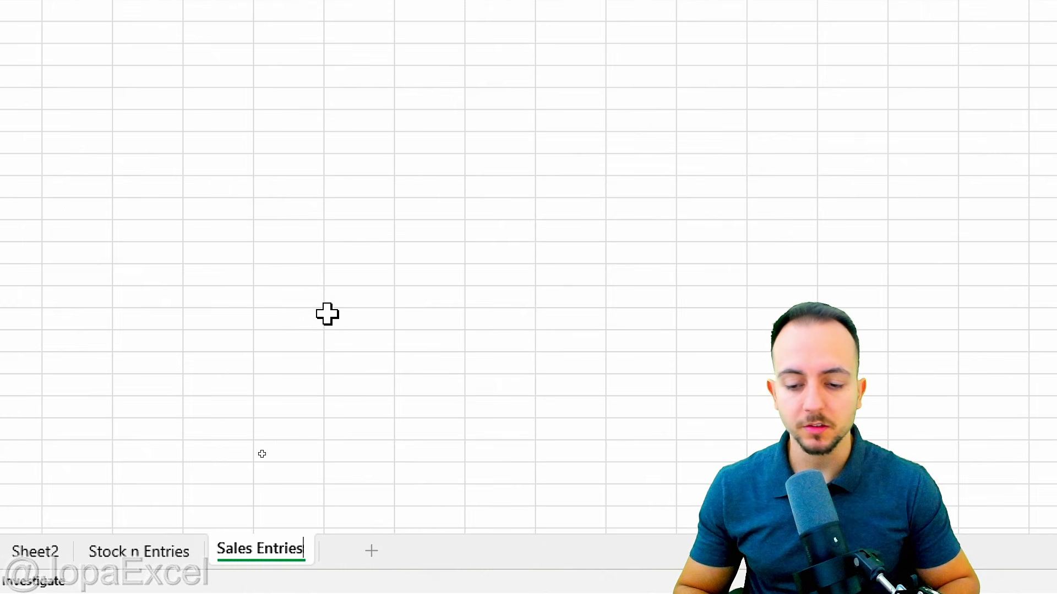
{"action": "key", "text": "Return"}
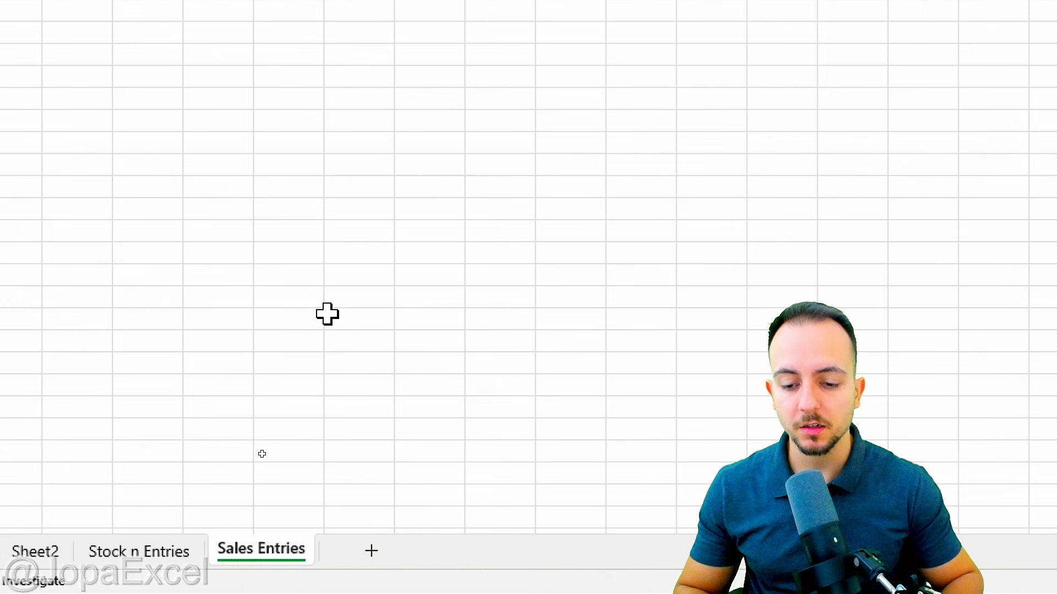
Copy the title banner in rows 1 and 2 of Stock n Entries to the same rows of Sales Entries.
{"action": "left_click", "coordinate": [169, 552]}
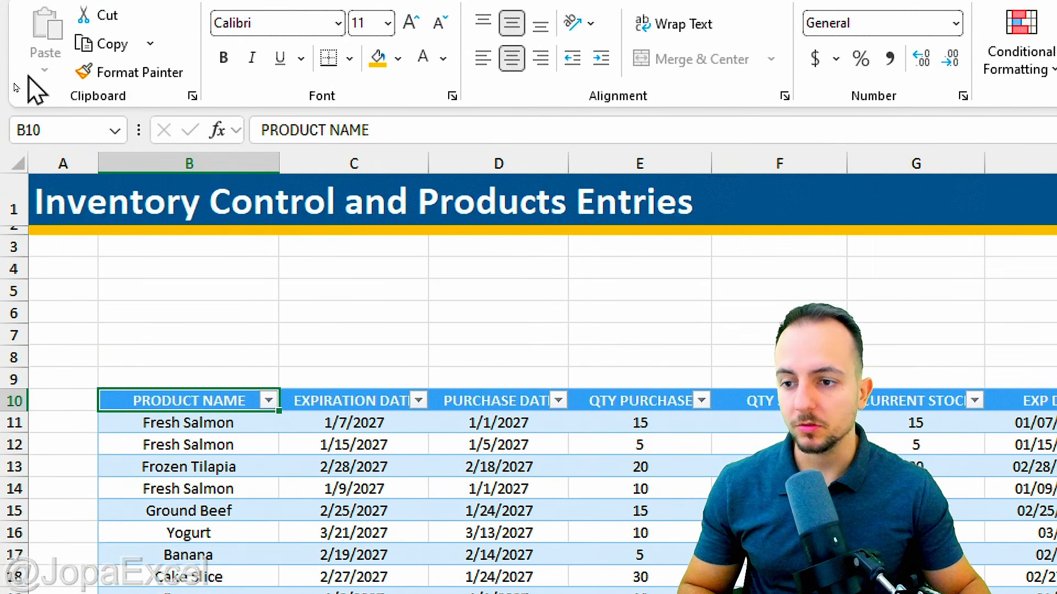
{"action": "left_click_drag", "start_coordinate": [9, 198], "coordinate": [12, 229]}
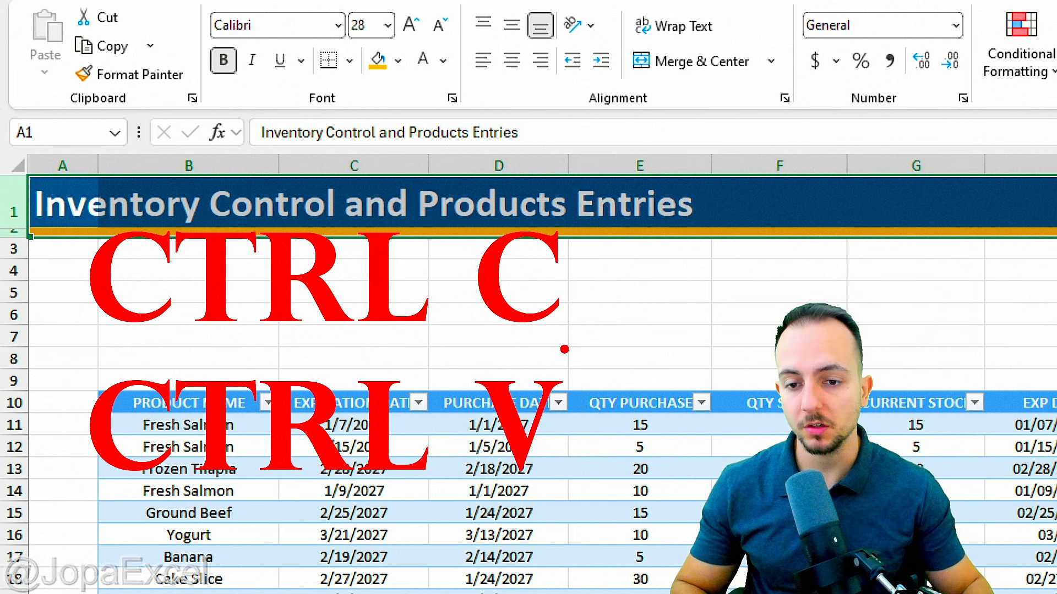
{"action": "key", "text": "ctrl+c"}
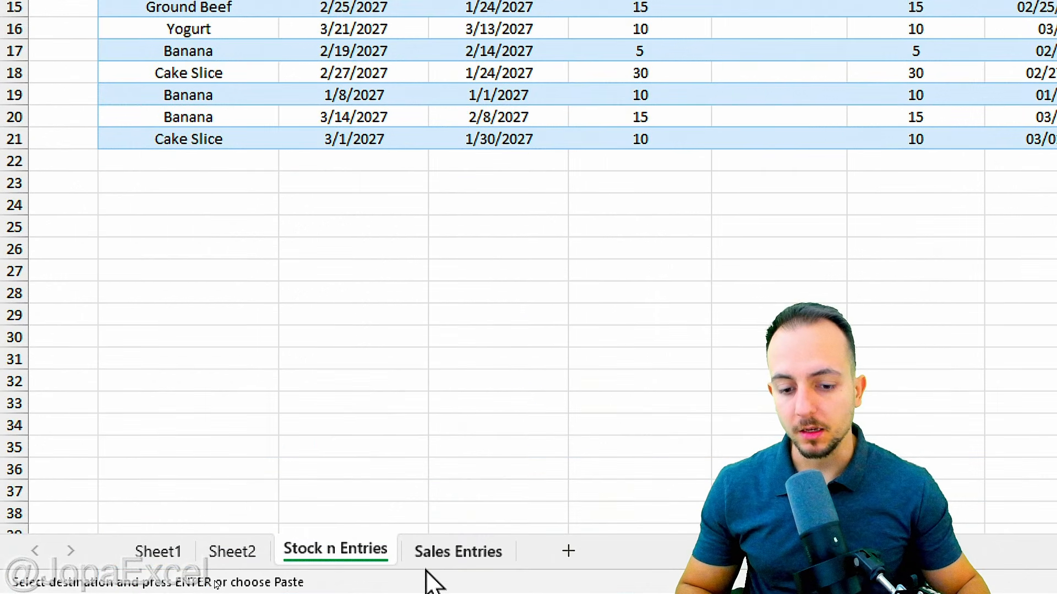
{"action": "left_click", "coordinate": [441, 551]}
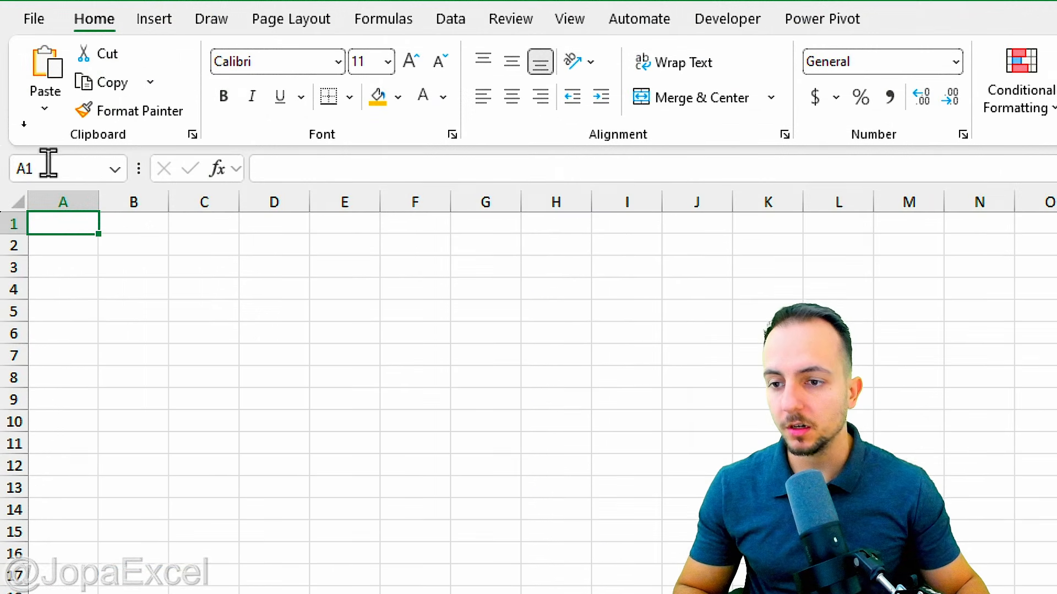
{"action": "left_click", "coordinate": [13, 222]}
{"action": "key", "text": "ctrl+v"}
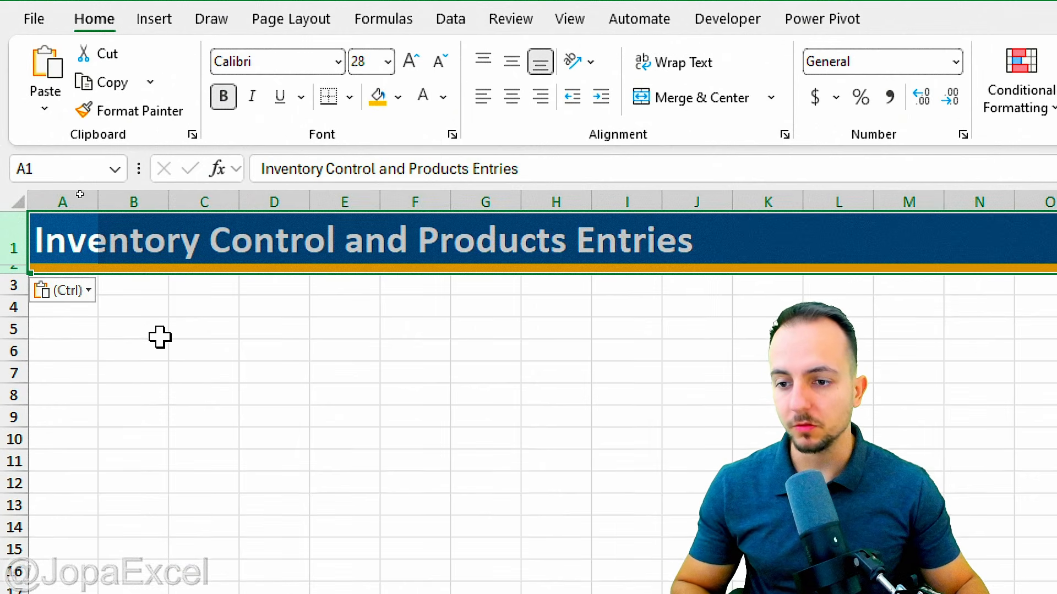
{"action": "key", "text": "Escape"}
Replace the title text in cell A1 of Sales Entries with Product Sales Control.
{"action": "left_click", "coordinate": [66, 256]}
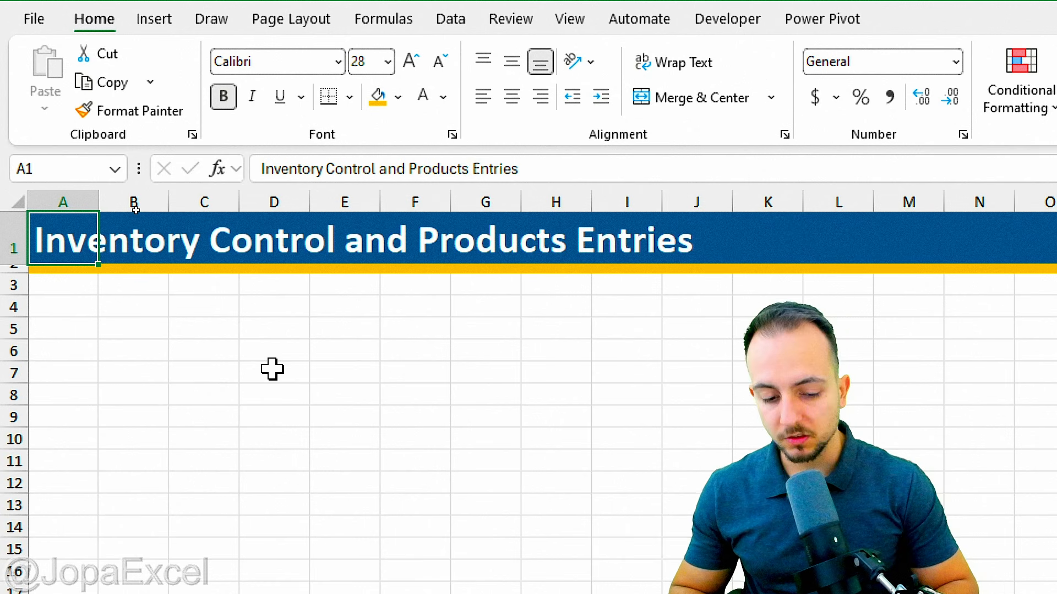
{"action": "type", "text": "Product"}
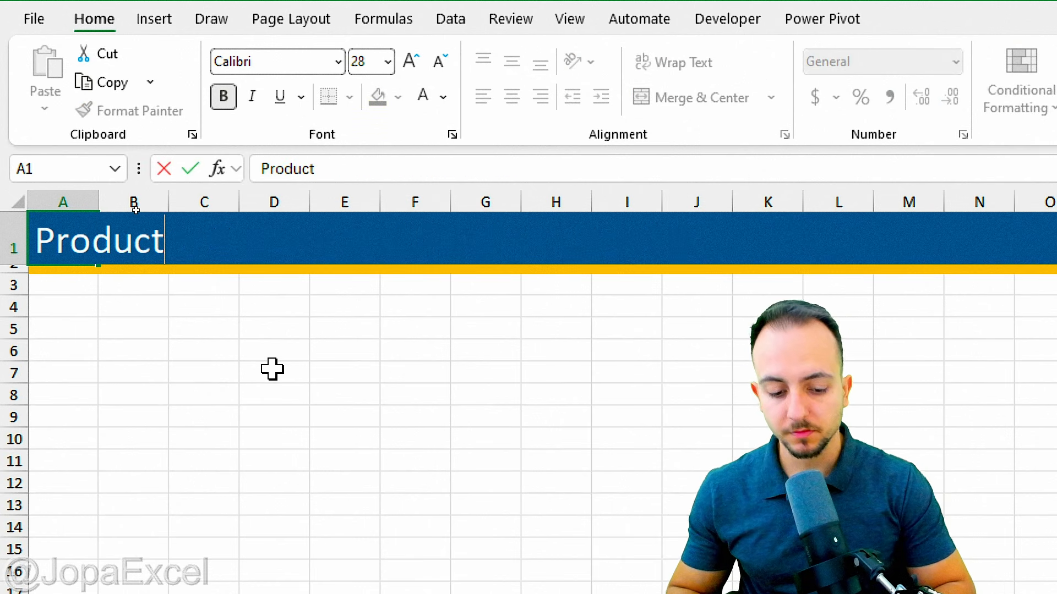
{"action": "type", "text": " Sales Controle"}
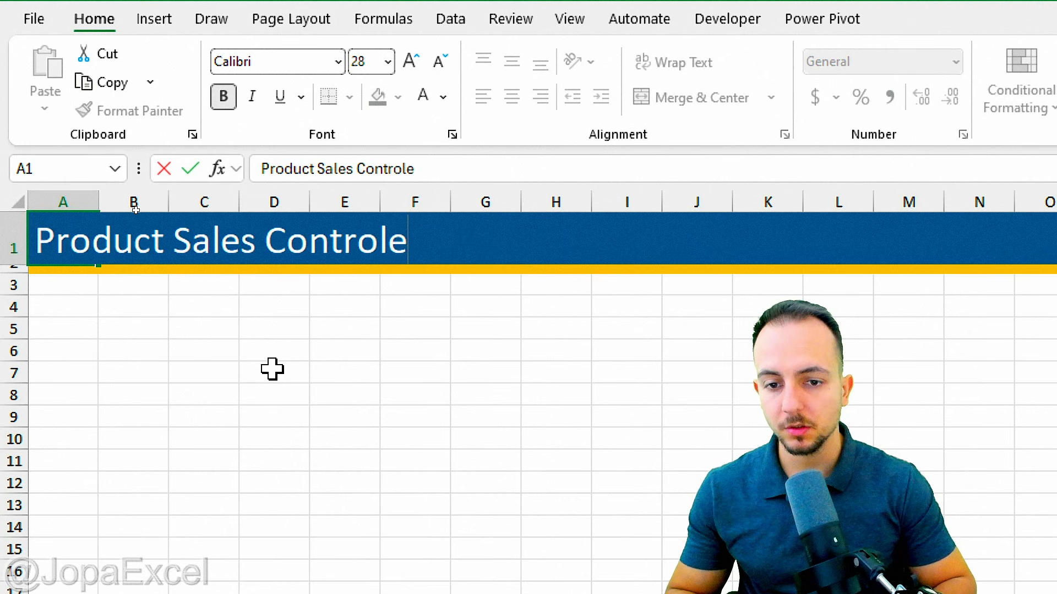
{"action": "key", "text": "BackSpace"}
{"action": "key", "text": "Return"}
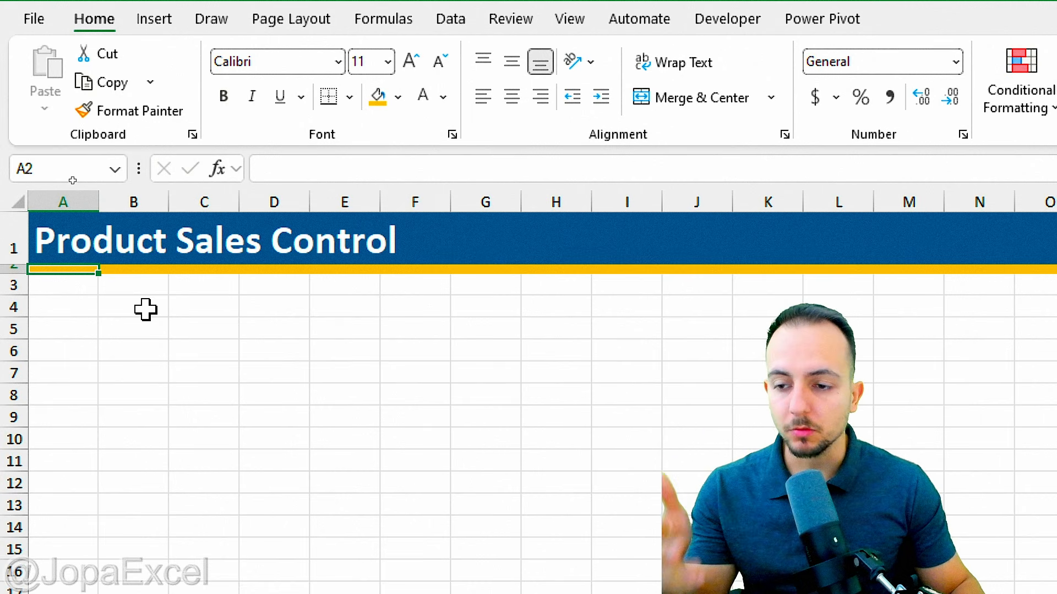
Fill title row 1 with light orange and set the title's font color to Dark Red.
{"action": "left_click", "coordinate": [17, 239]}
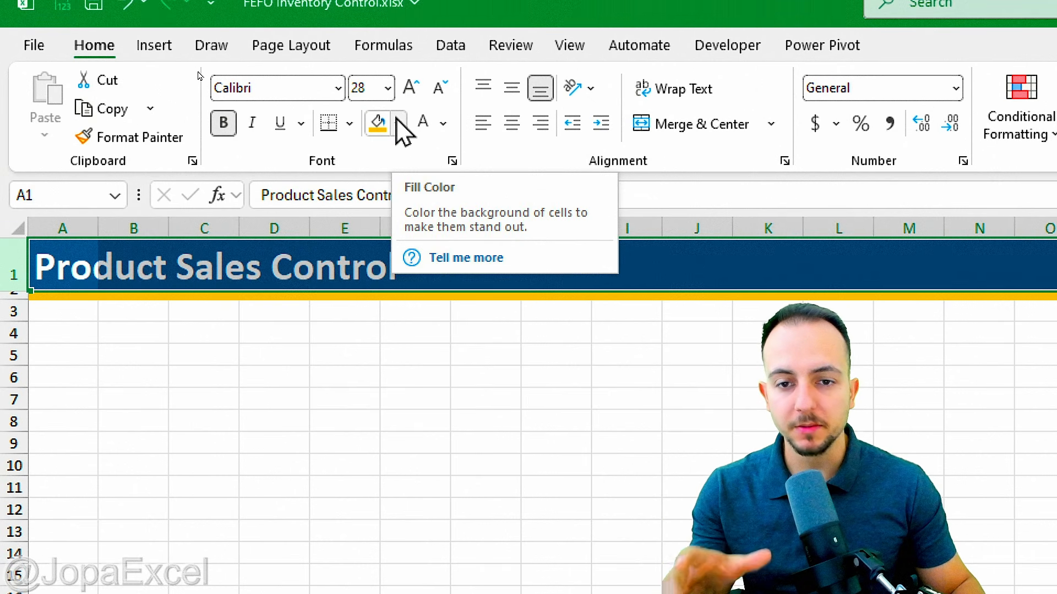
{"action": "left_click", "coordinate": [398, 122]}
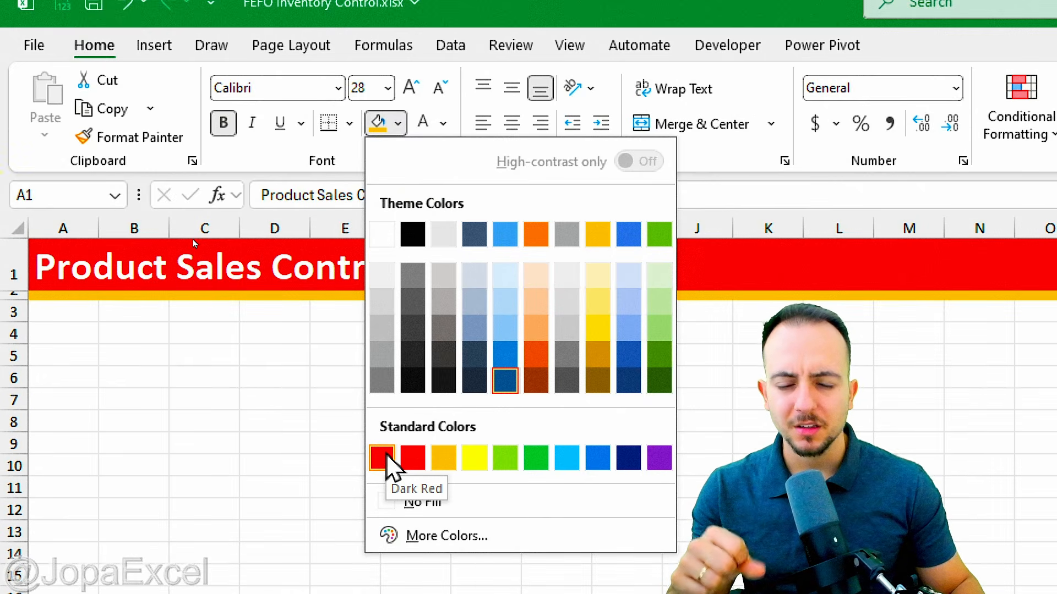
{"action": "left_click", "coordinate": [537, 302]}
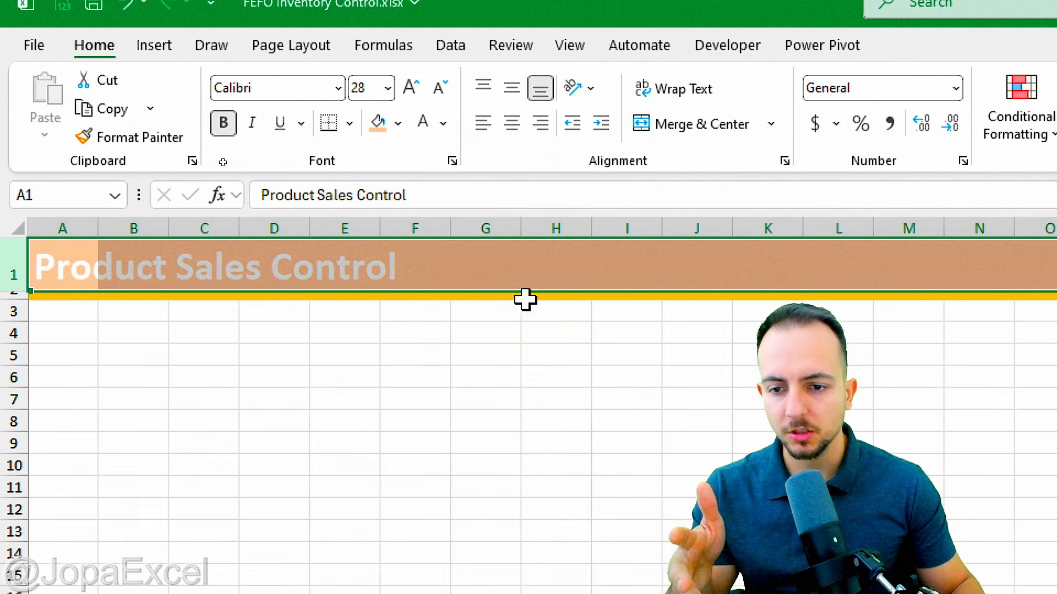
{"action": "left_click", "coordinate": [83, 266]}
{"action": "left_click", "coordinate": [444, 124]}
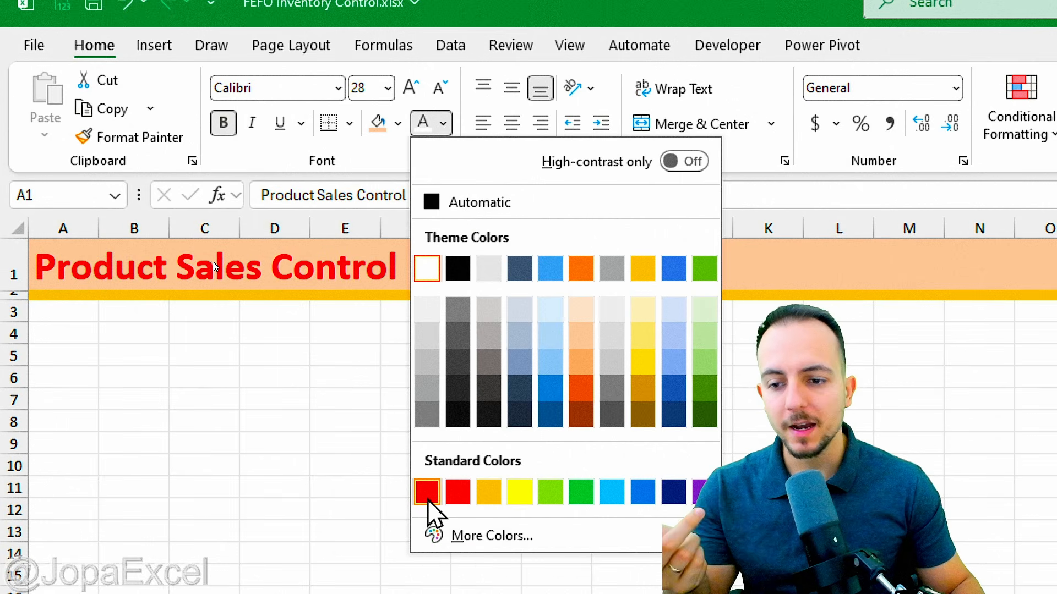
{"action": "left_click", "coordinate": [428, 491]}
Fill the narrow row 2 beneath the title with Dark Red.
{"action": "left_click", "coordinate": [9, 296]}
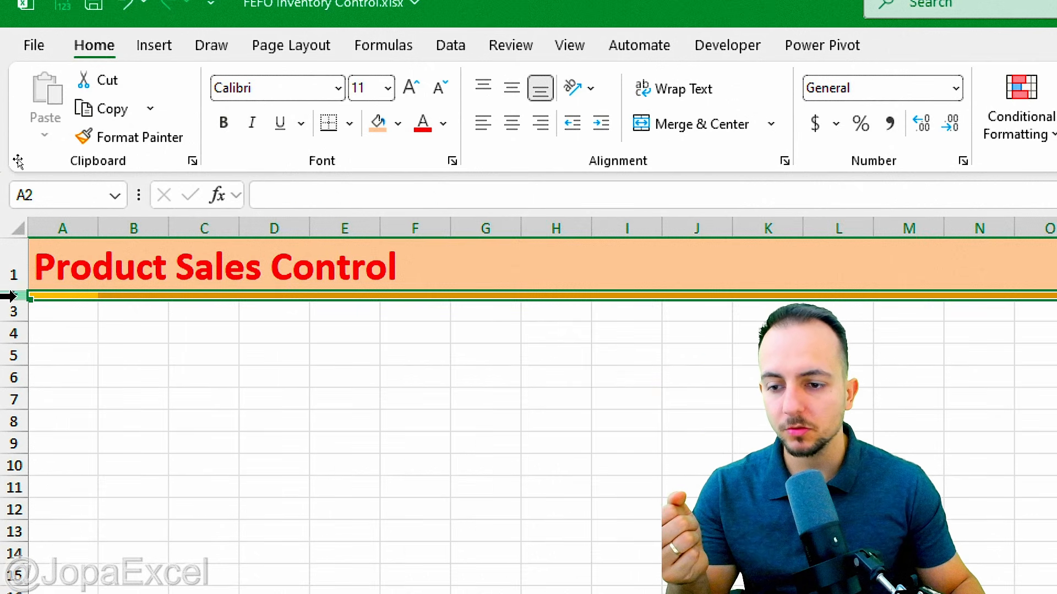
{"action": "left_click", "coordinate": [398, 123]}
{"action": "left_click", "coordinate": [382, 454]}
{"action": "left_click", "coordinate": [175, 423]}
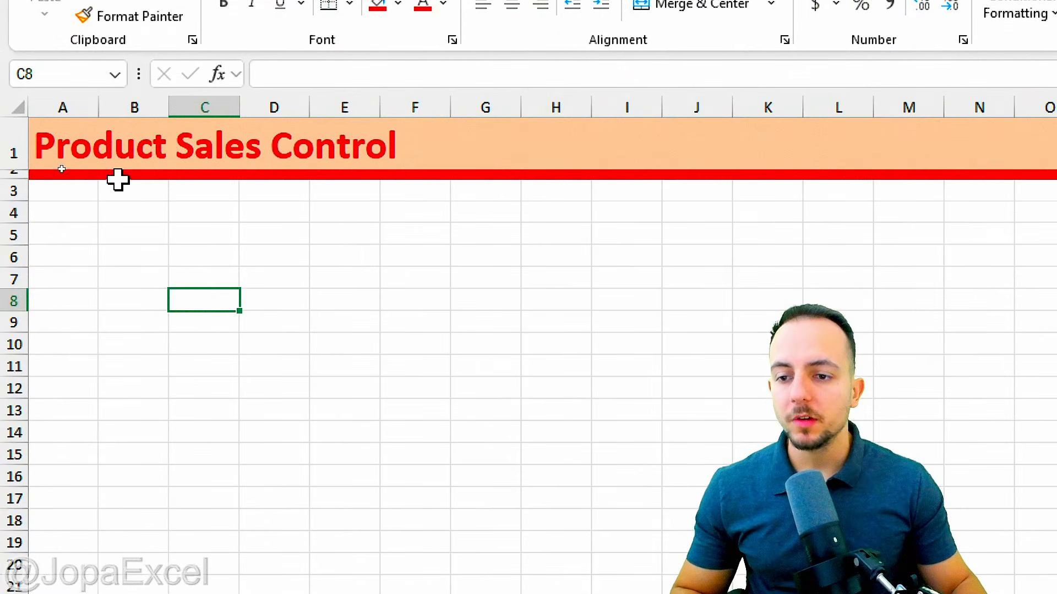
Enter the column headers SALE DATE in B4 and PRODUCT NAME in C4.
{"action": "left_click", "coordinate": [65, 180]}
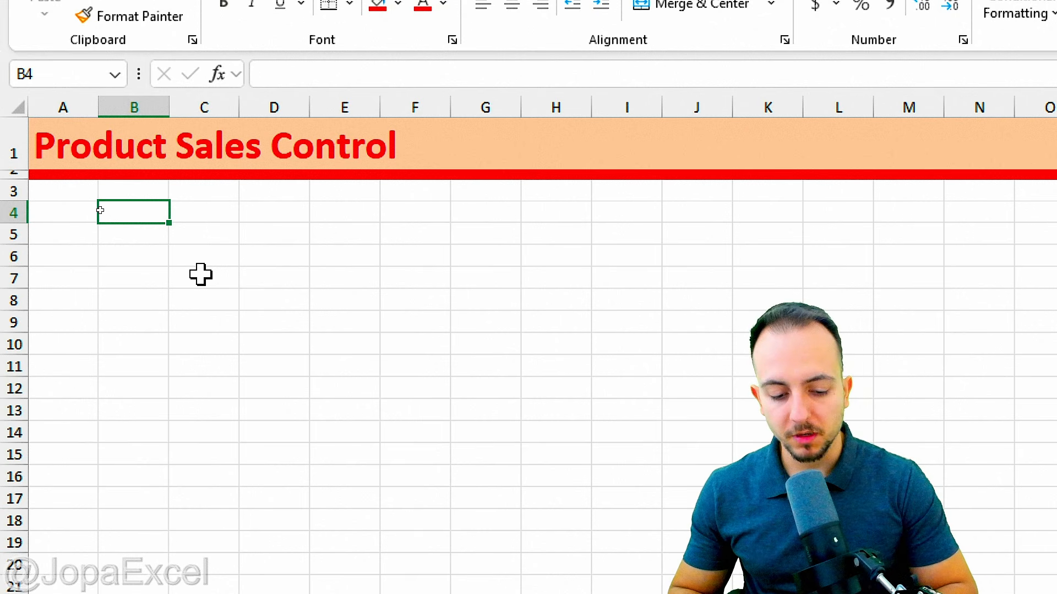
{"action": "type", "text": "SALE DATE"}
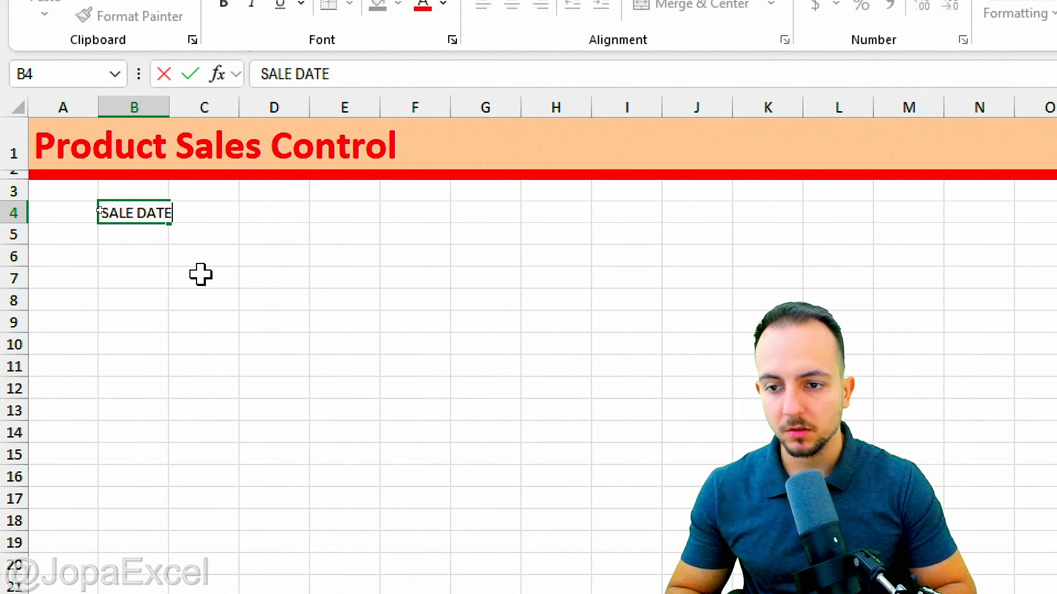
{"action": "key", "text": "Tab"}
{"action": "type", "text": "PRODUCT"}
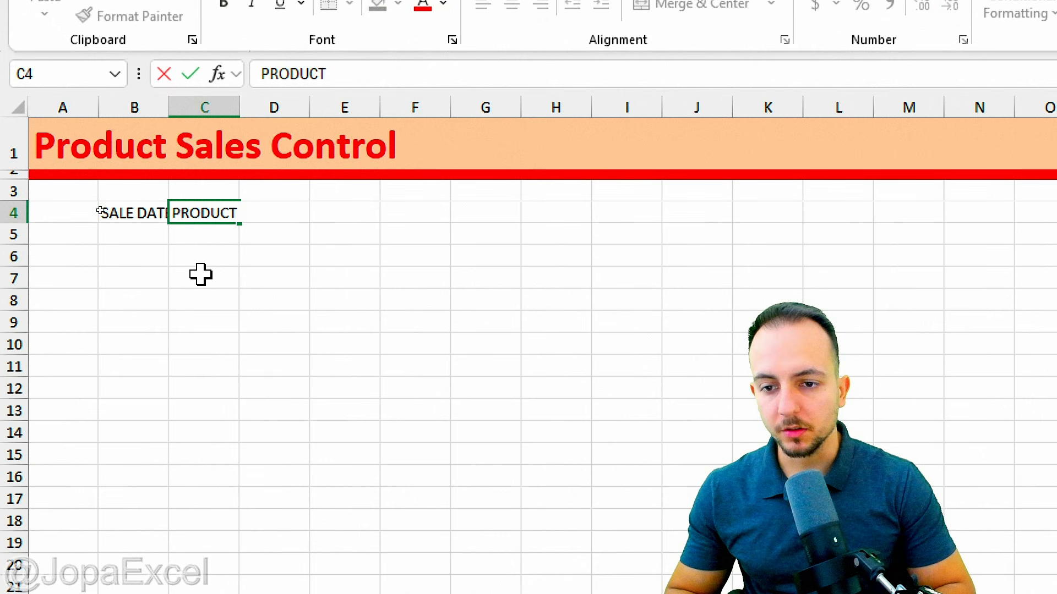
{"action": "type", "text": " NAME"}
{"action": "key", "text": "Tab"}
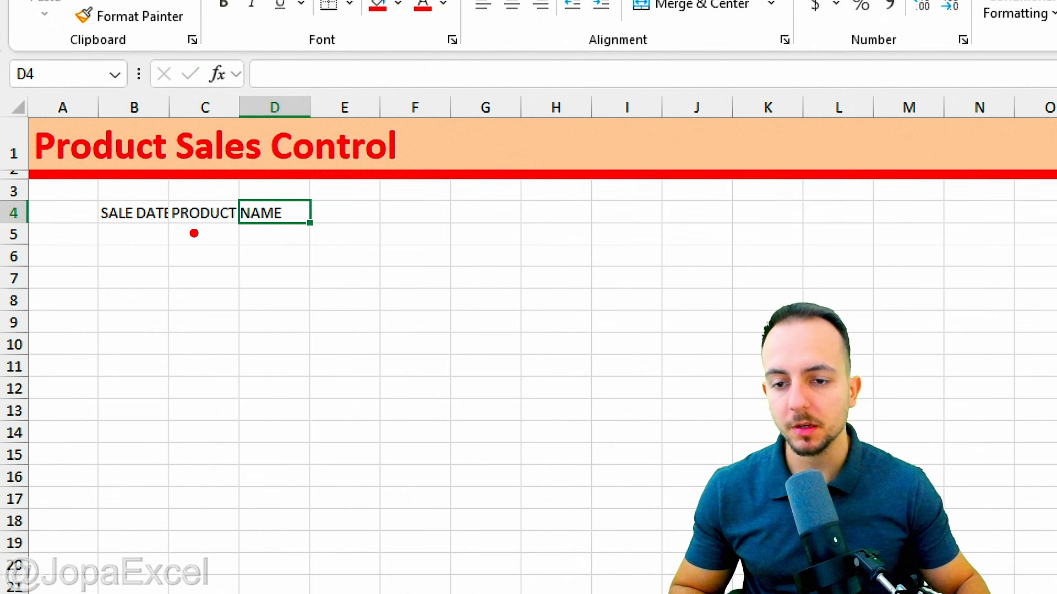
{"action": "mouse_move", "coordinate": [167, 224]}
{"action": "left_mouse_down"}
{"action": "mouse_move", "coordinate": [189, 225]}
{"action": "mouse_move", "coordinate": [224, 283]}
{"action": "mouse_move", "coordinate": [190, 447]}
{"action": "mouse_move", "coordinate": [202, 437]}
{"action": "left_mouse_up"}
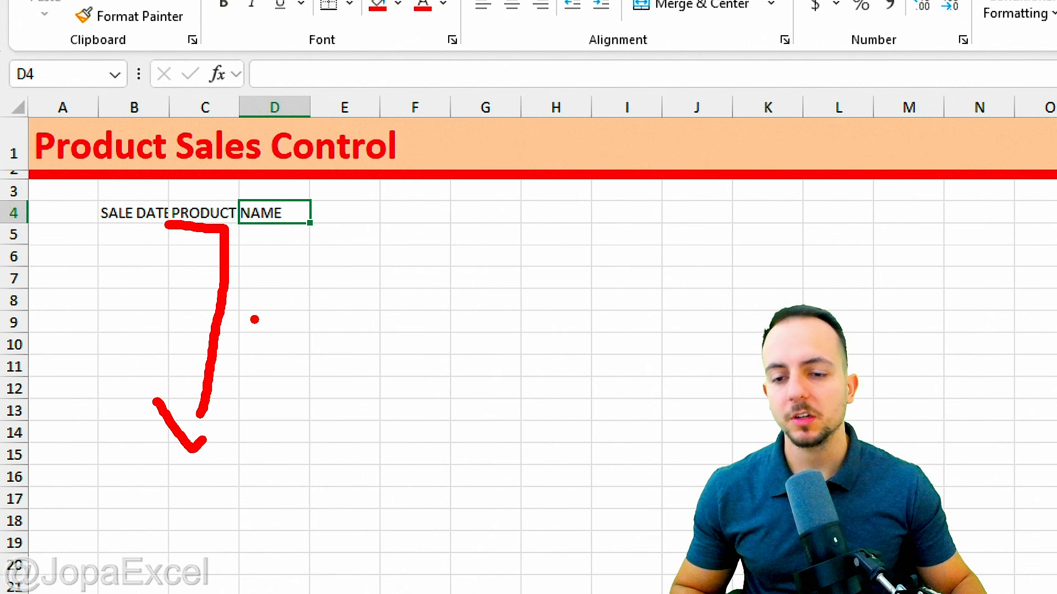
{"action": "left_click_drag", "start_coordinate": [196, 219], "coordinate": [352, 478]}
{"action": "left_click_drag", "start_coordinate": [138, 285], "coordinate": [237, 242]}
{"action": "left_click_drag", "start_coordinate": [154, 332], "coordinate": [237, 315]}
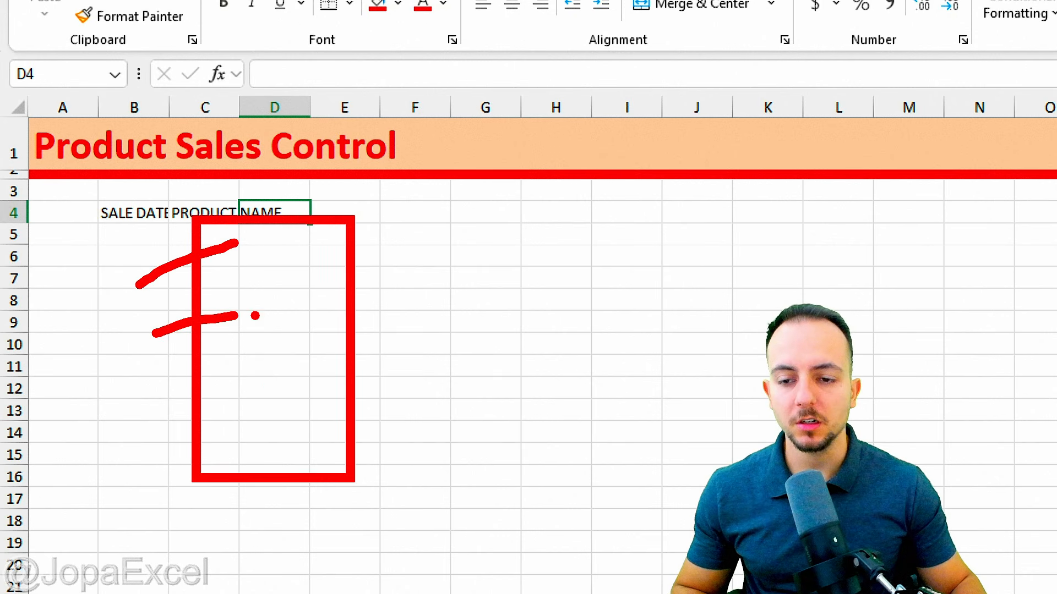
{"action": "left_click_drag", "start_coordinate": [160, 376], "coordinate": [258, 394]}
{"action": "left_click_drag", "start_coordinate": [178, 423], "coordinate": [250, 452]}
{"action": "left_click_drag", "start_coordinate": [263, 246], "coordinate": [502, 243]}
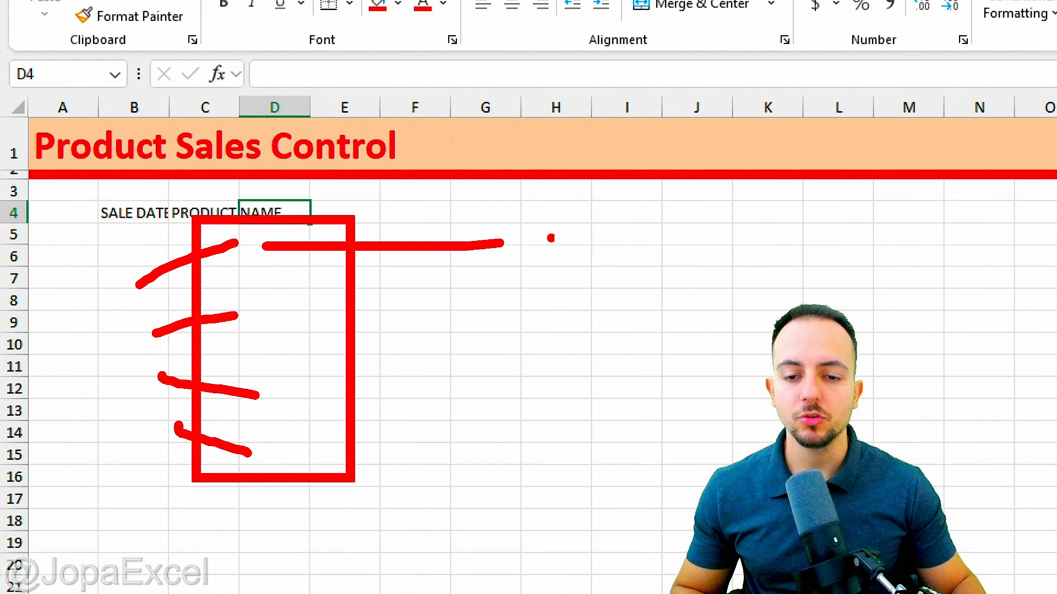
{"action": "left_click_drag", "start_coordinate": [264, 303], "coordinate": [477, 295]}
{"action": "left_click_drag", "start_coordinate": [280, 356], "coordinate": [451, 357]}
{"action": "left_click_drag", "start_coordinate": [307, 409], "coordinate": [462, 416]}
{"action": "left_click_drag", "start_coordinate": [312, 468], "coordinate": [436, 468]}
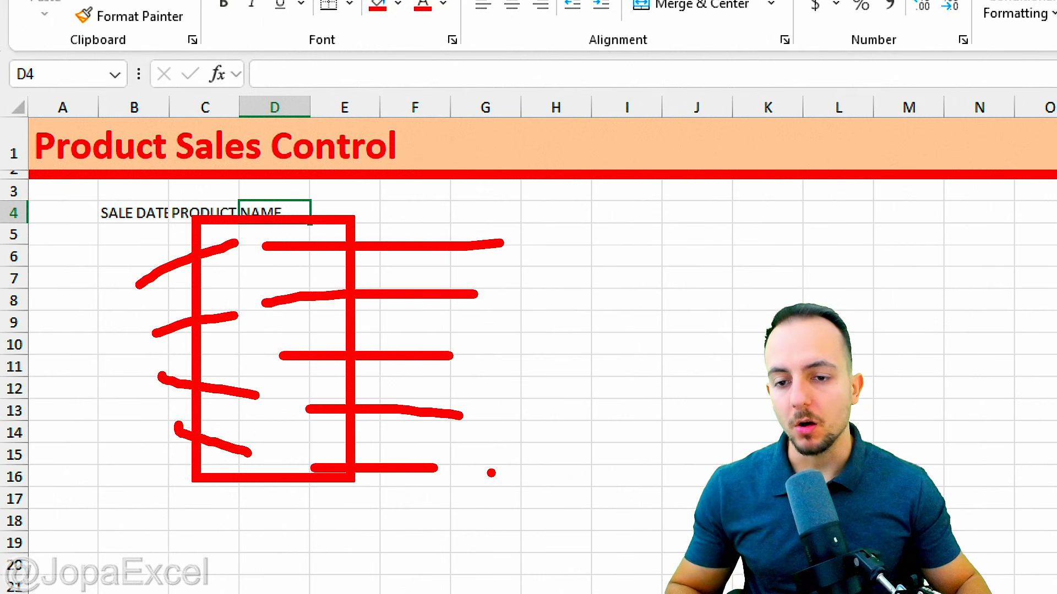
{"action": "key", "text": "Escape"}
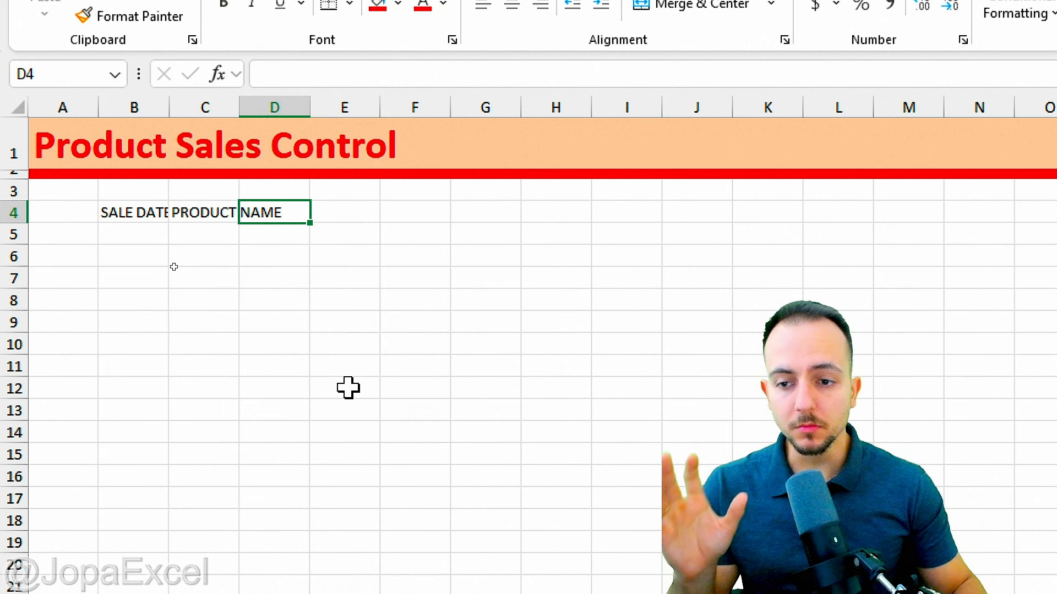
Enter the column headers QTY SOLD in D4, SALE VALUE in E4 and TOTAL AMOUNT in F4.
{"action": "type", "text": "Q"}
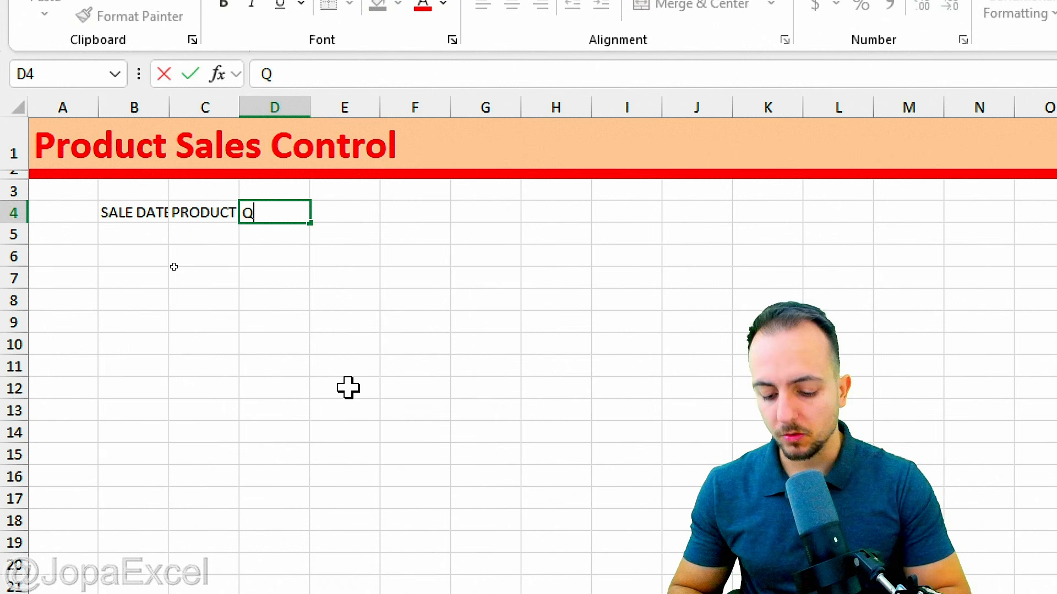
{"action": "type", "text": "TY SOLD"}
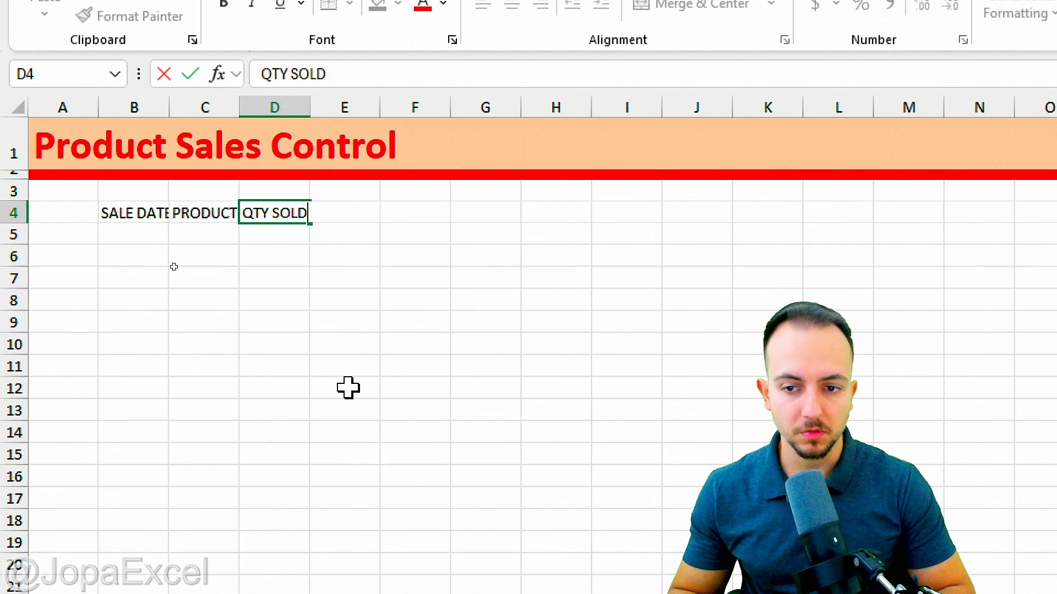
{"action": "key", "text": "Tab"}
{"action": "type", "text": "SALE VAL"}
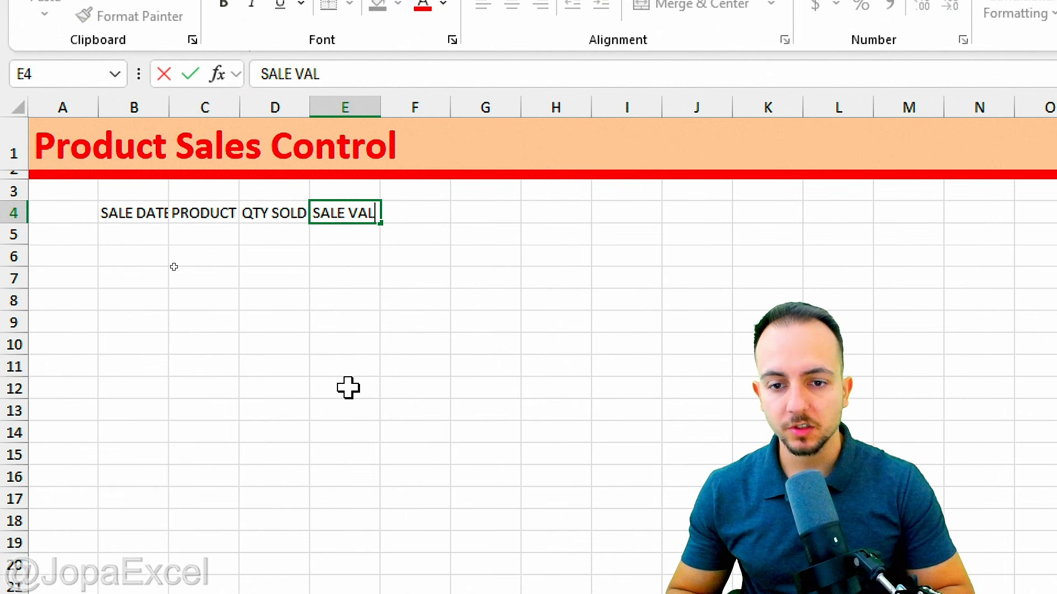
{"action": "type", "text": "UE"}
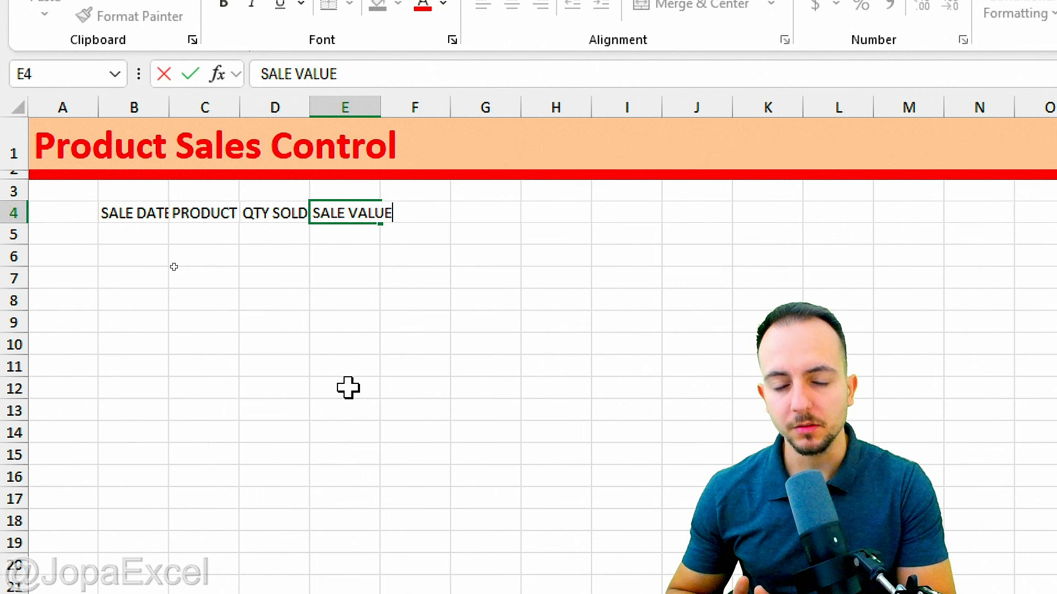
{"action": "key", "text": "Tab"}
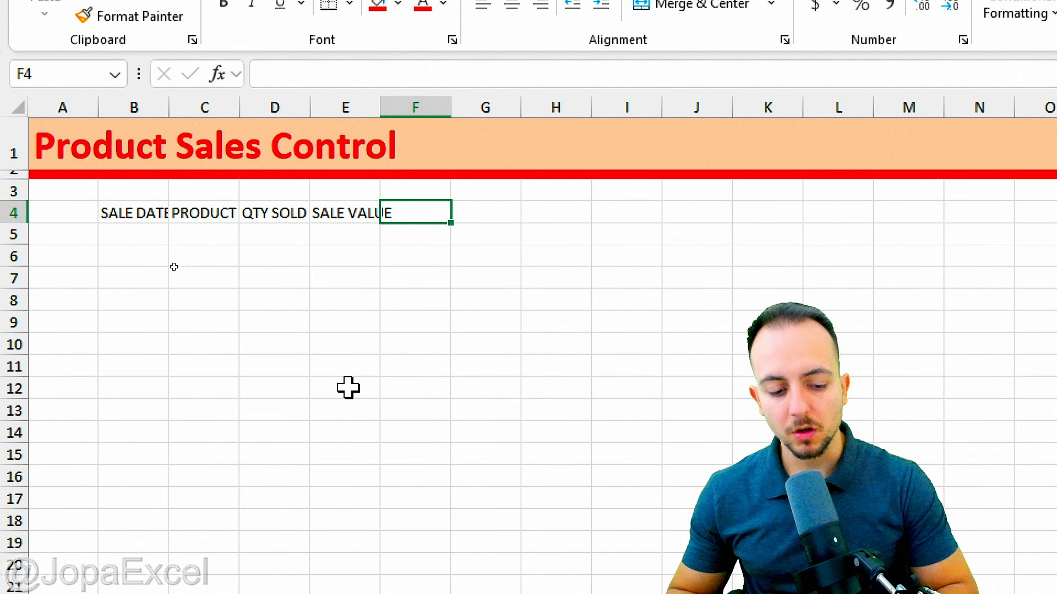
{"action": "type", "text": "TOTAL AMOUNT"}
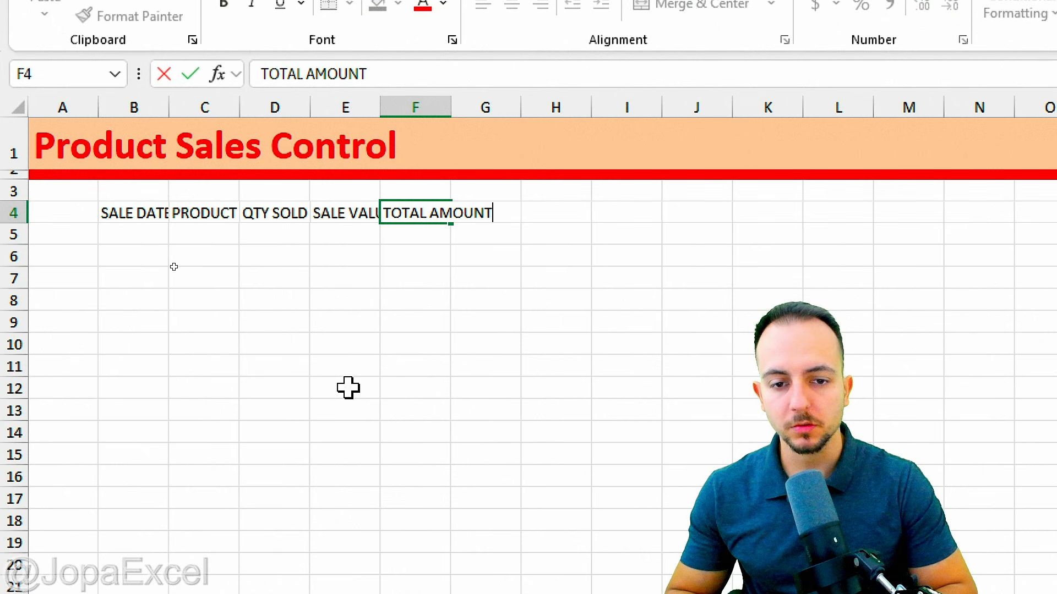
{"action": "key", "text": "Return"}
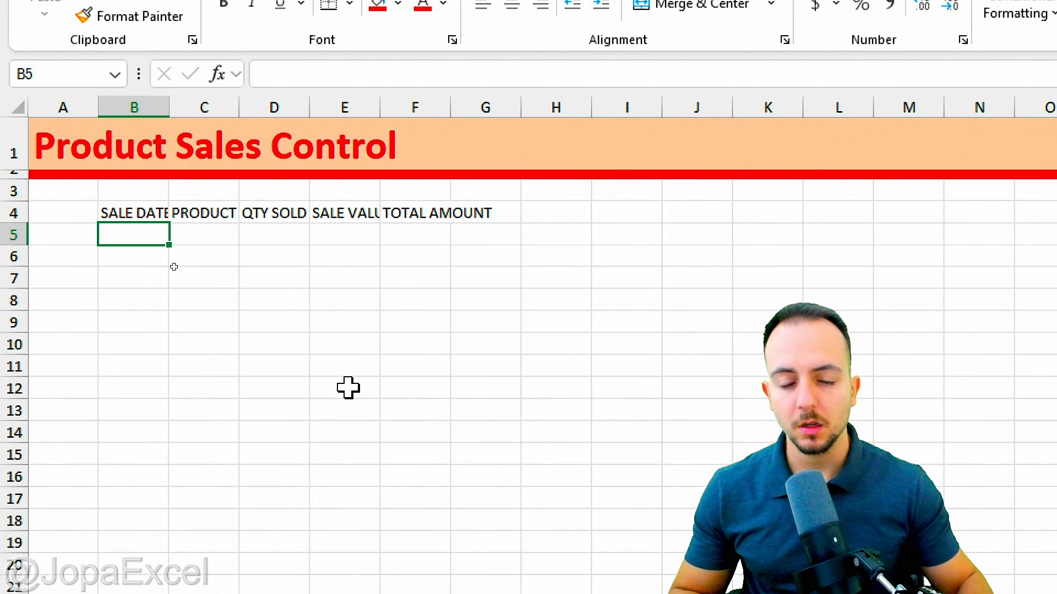
Enter the formula =E5*D5 in F5 to calculate the total amount from sale value and quantity sold.
{"action": "left_click", "coordinate": [410, 241]}
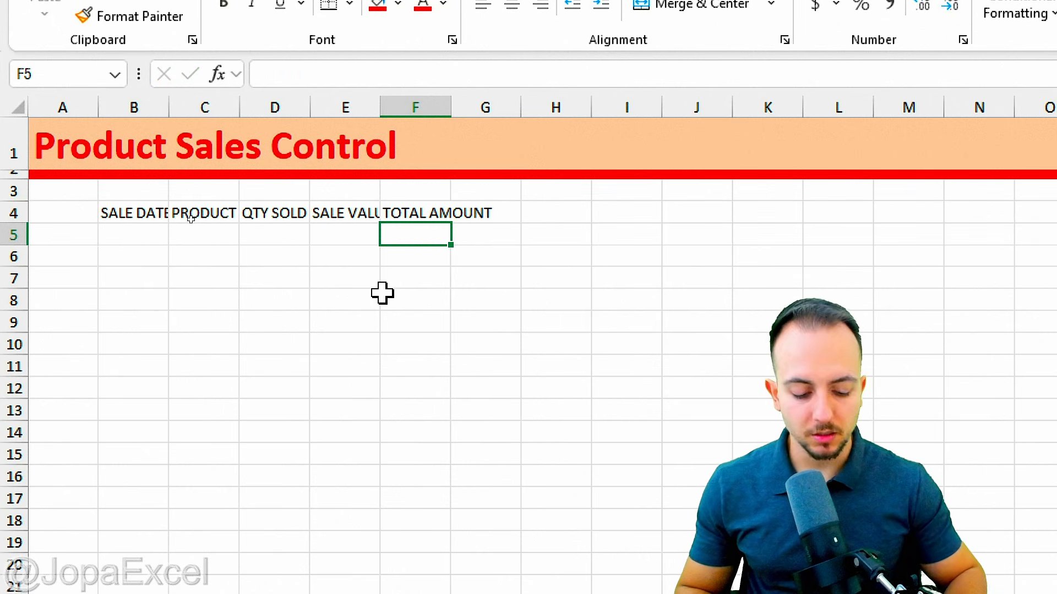
{"action": "type", "text": "="}
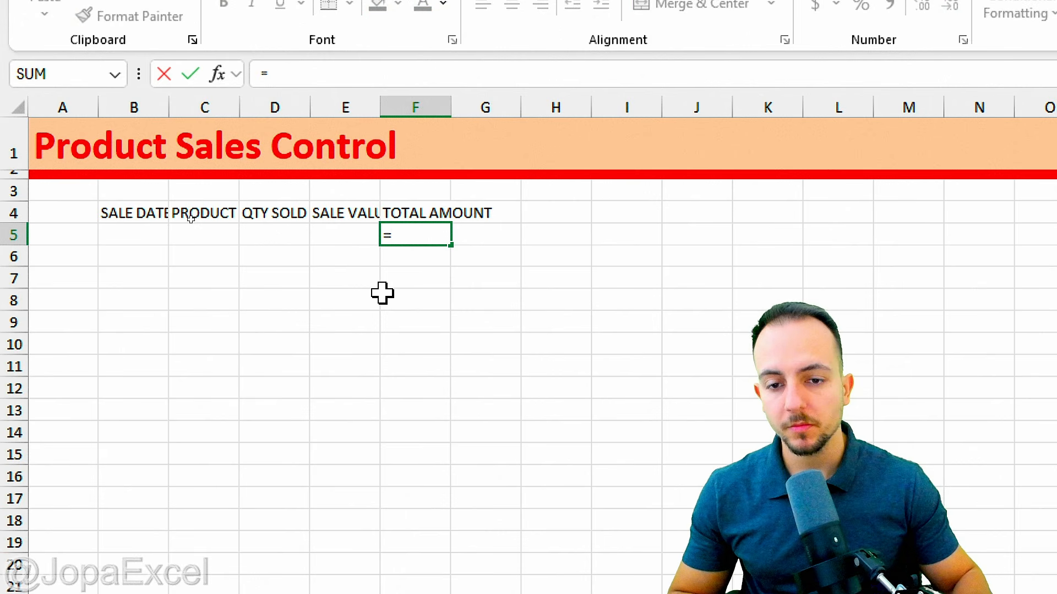
{"action": "left_click", "coordinate": [341, 236]}
{"action": "type", "text": "*"}
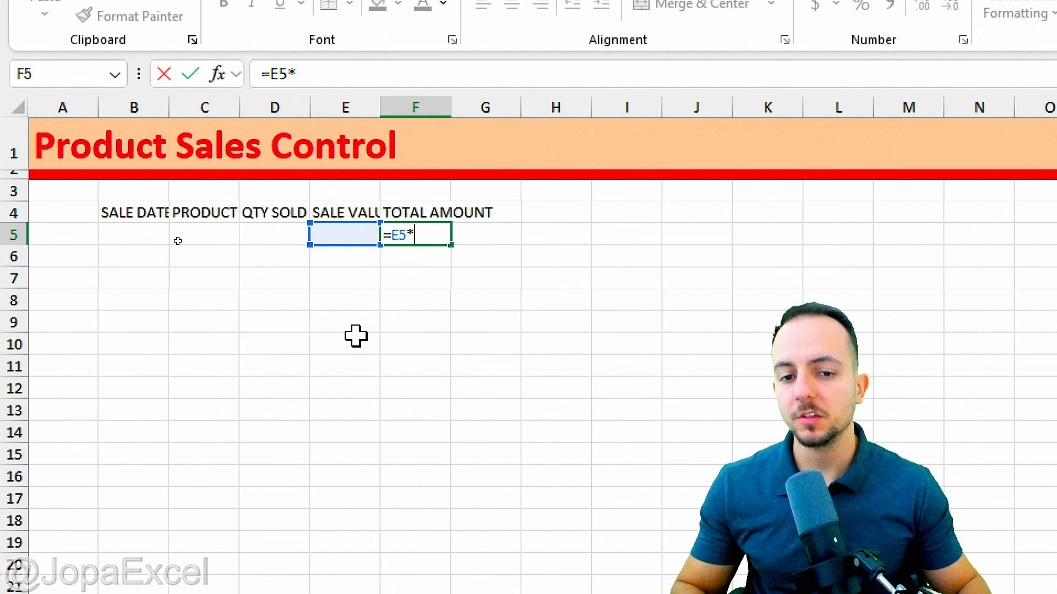
{"action": "left_click", "coordinate": [275, 235]}
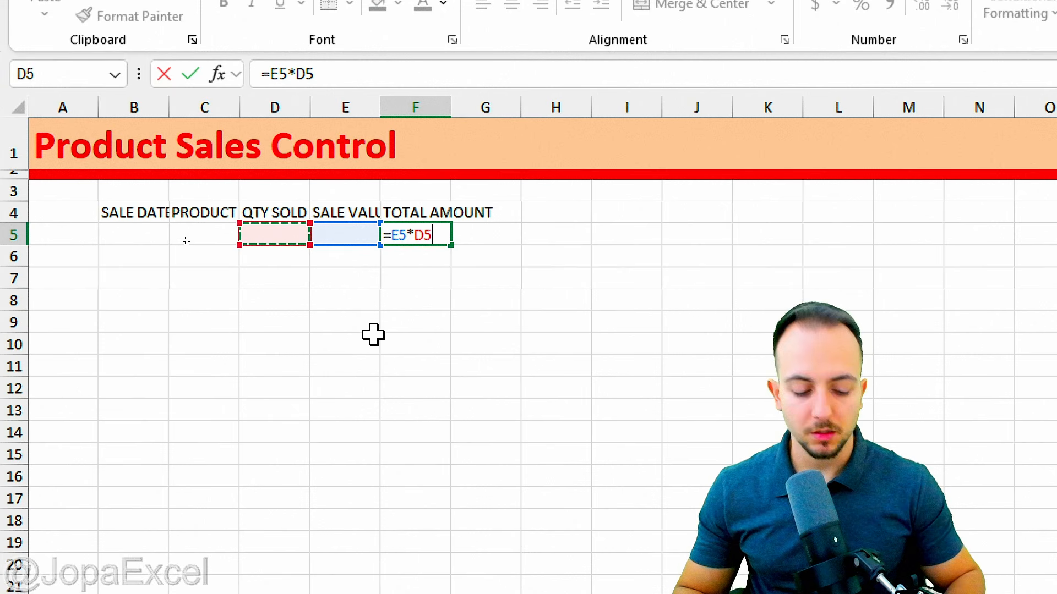
{"action": "key", "text": "Return"}
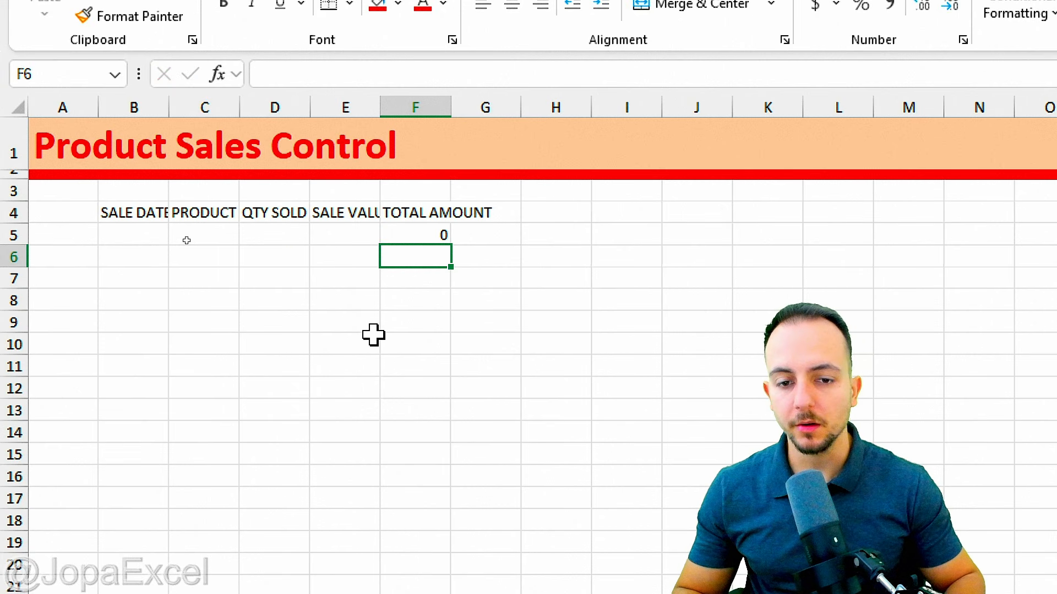
Enter the sale date 01/01/2027 in B5 and widen columns B and C to fit their contents.
{"action": "left_click", "coordinate": [135, 231]}
{"action": "type", "text": "01/01"}
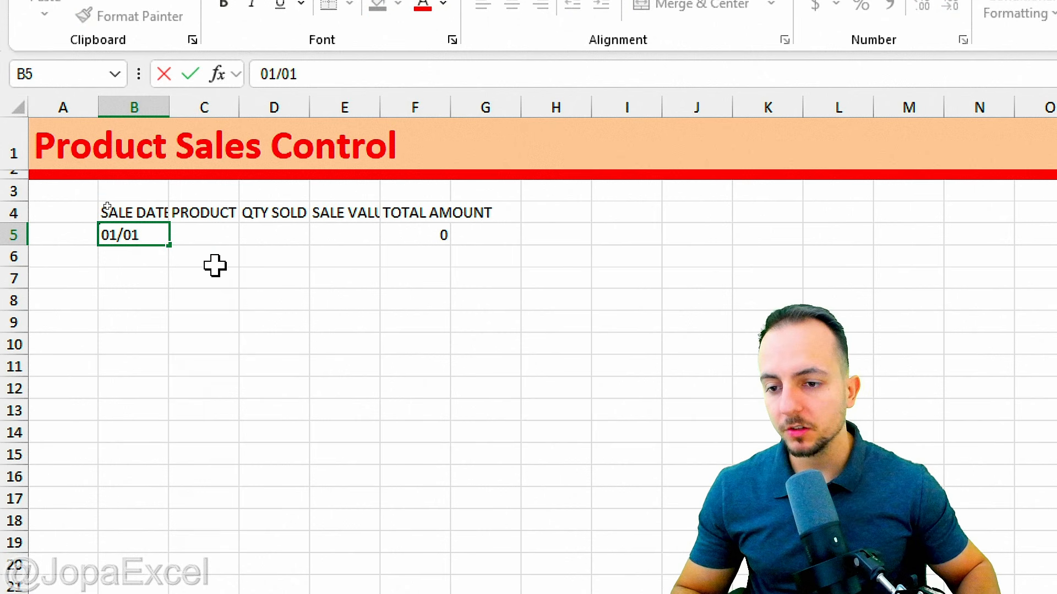
{"action": "type", "text": "/2027"}
{"action": "key", "text": "Return"}
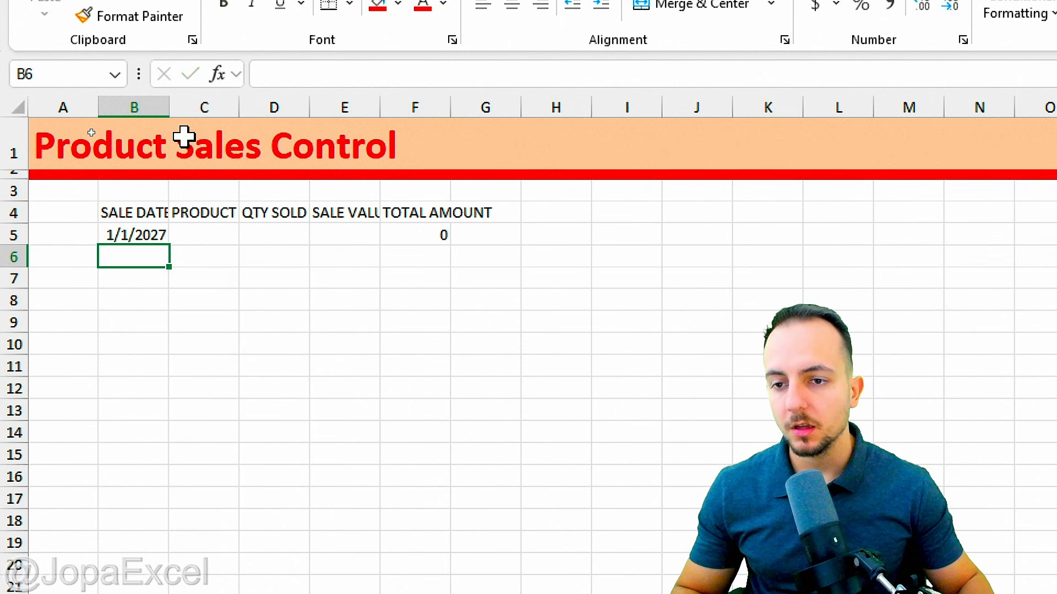
{"action": "left_click_drag", "start_coordinate": [169, 107], "coordinate": [203, 108]}
{"action": "left_click_drag", "start_coordinate": [273, 107], "coordinate": [397, 110]}
Start a data validation rule for product name cell C5 that allows values from a List.
{"action": "left_click", "coordinate": [308, 239]}
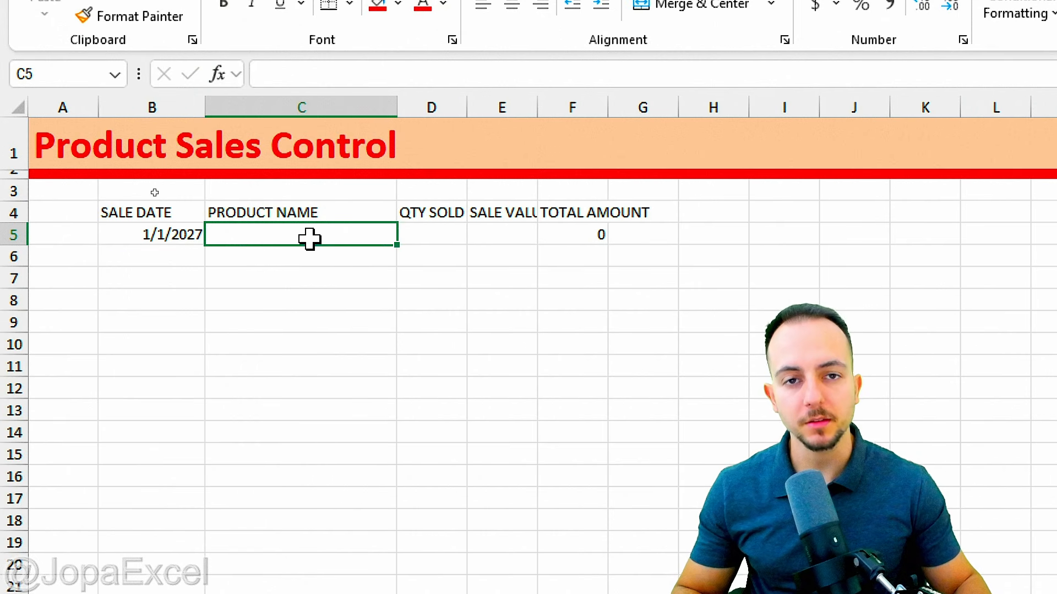
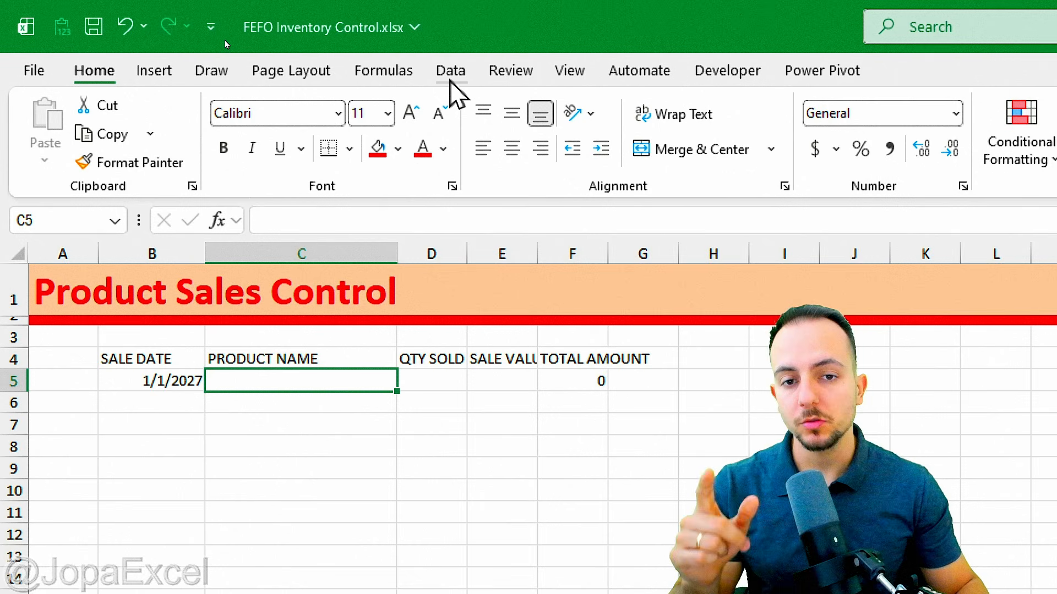
{"action": "left_click", "coordinate": [451, 80]}
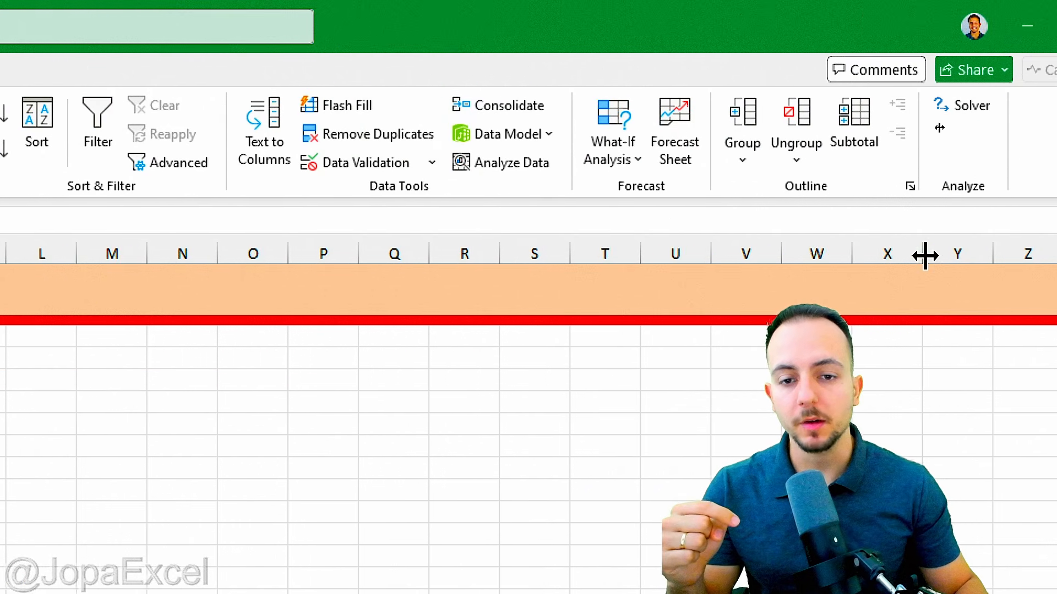
{"action": "left_click", "coordinate": [372, 165]}
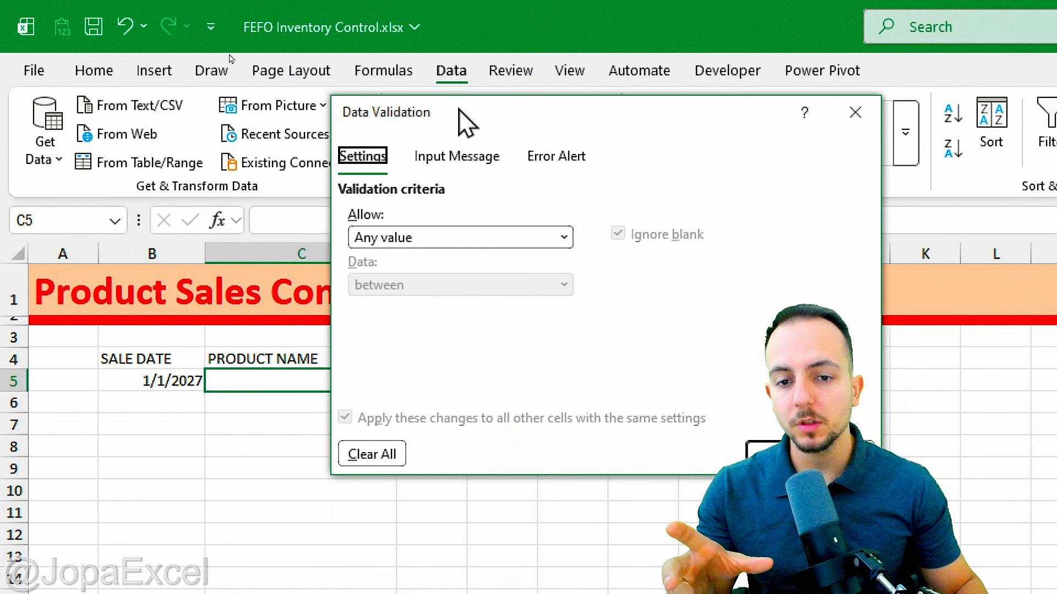
{"action": "left_click_drag", "start_coordinate": [460, 110], "coordinate": [542, 87]}
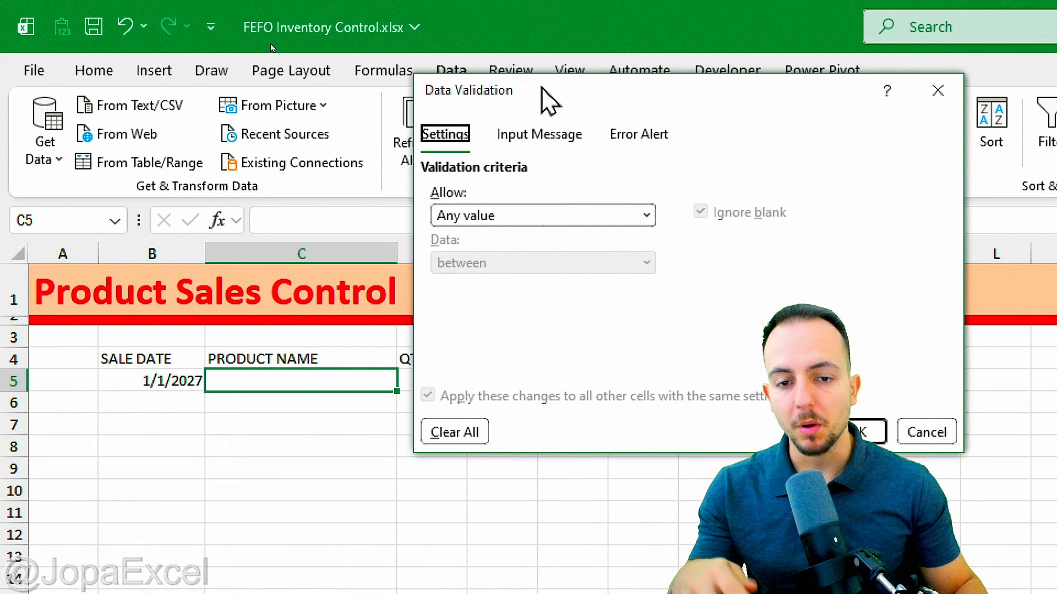
{"action": "left_click", "coordinate": [522, 222]}
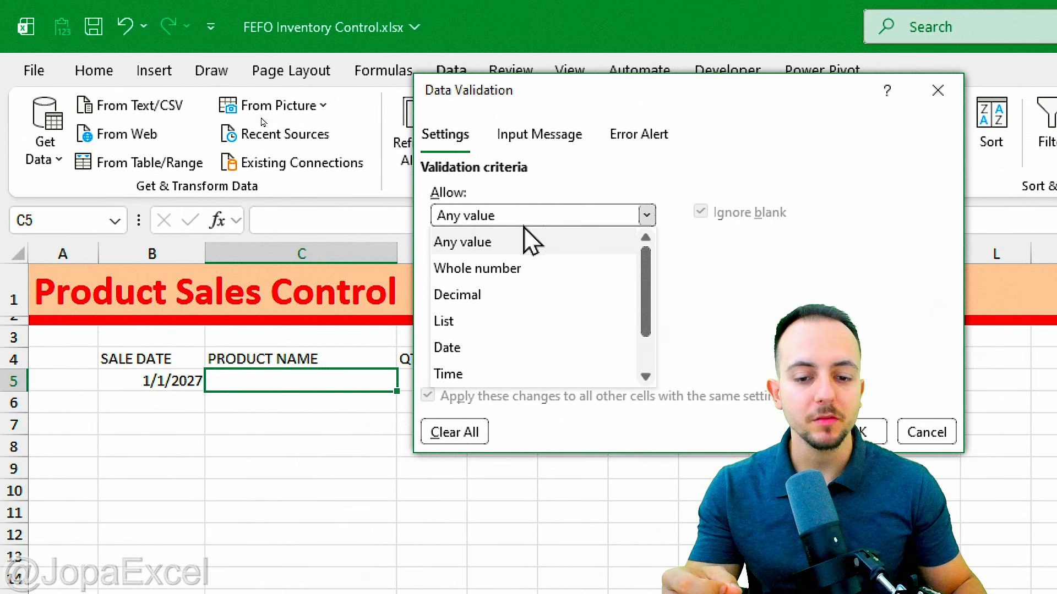
{"action": "left_click", "coordinate": [510, 323]}
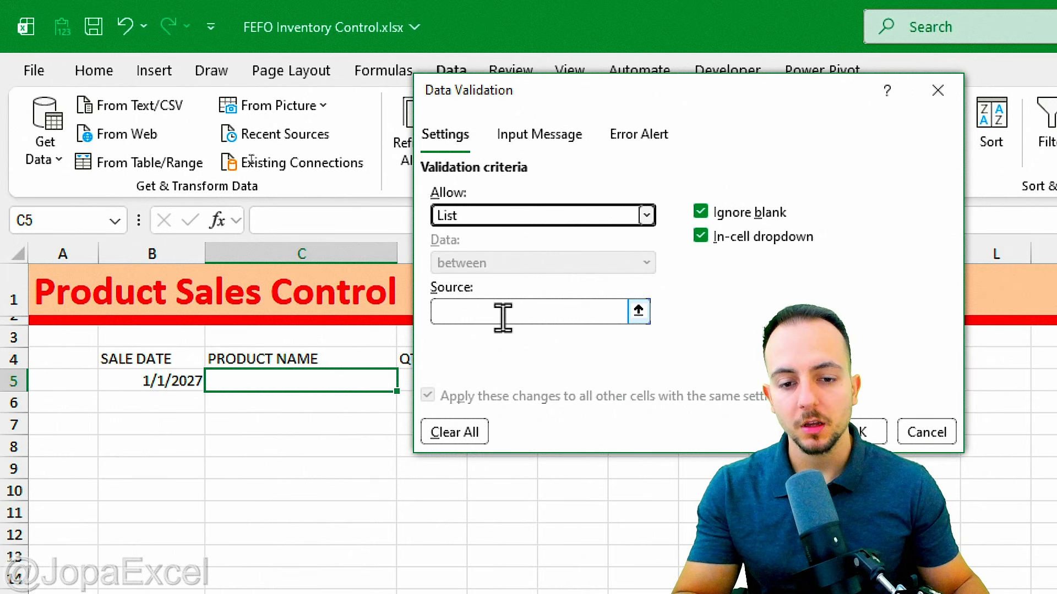
Set the validation list source to the EXP DATE + PROD NAME entries H11:H21 on the Stock n Entries sheet.
{"action": "left_click", "coordinate": [503, 317]}
{"action": "left_click_drag", "start_coordinate": [465, 307], "coordinate": [412, 315]}
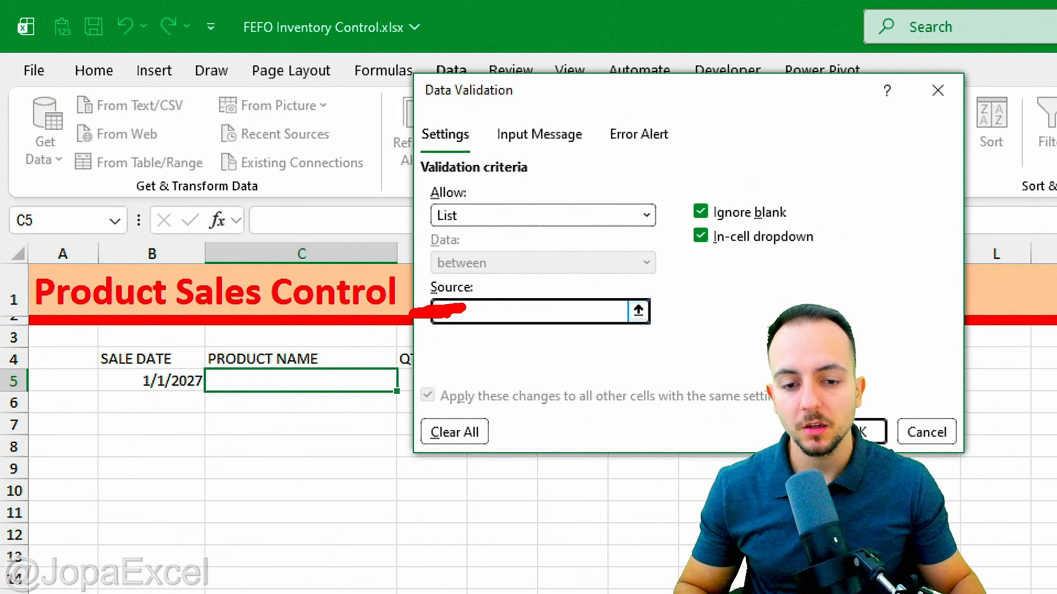
{"action": "left_click", "coordinate": [640, 311]}
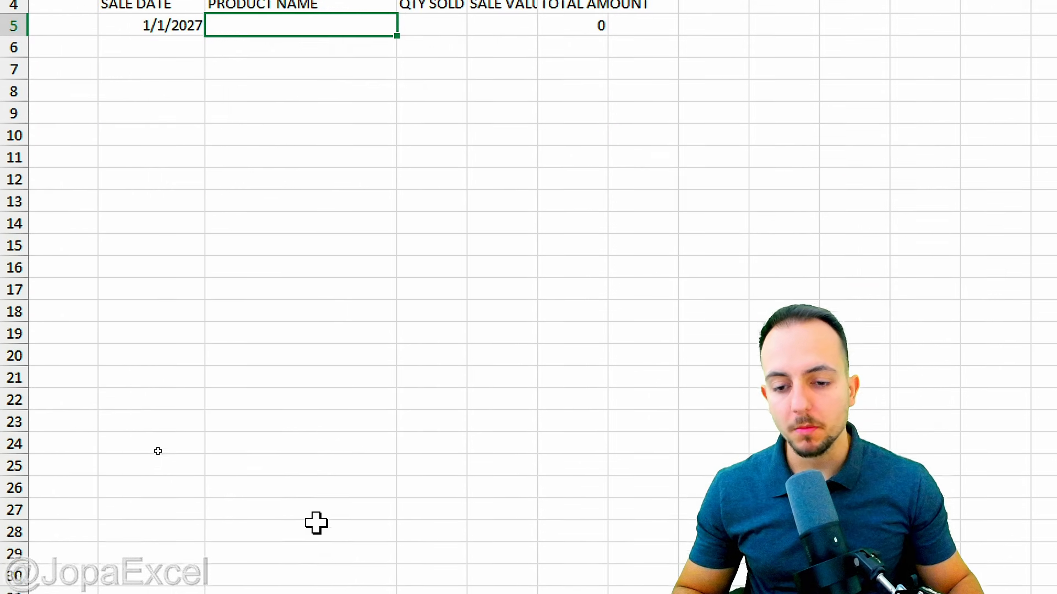
{"action": "left_click", "coordinate": [348, 571]}
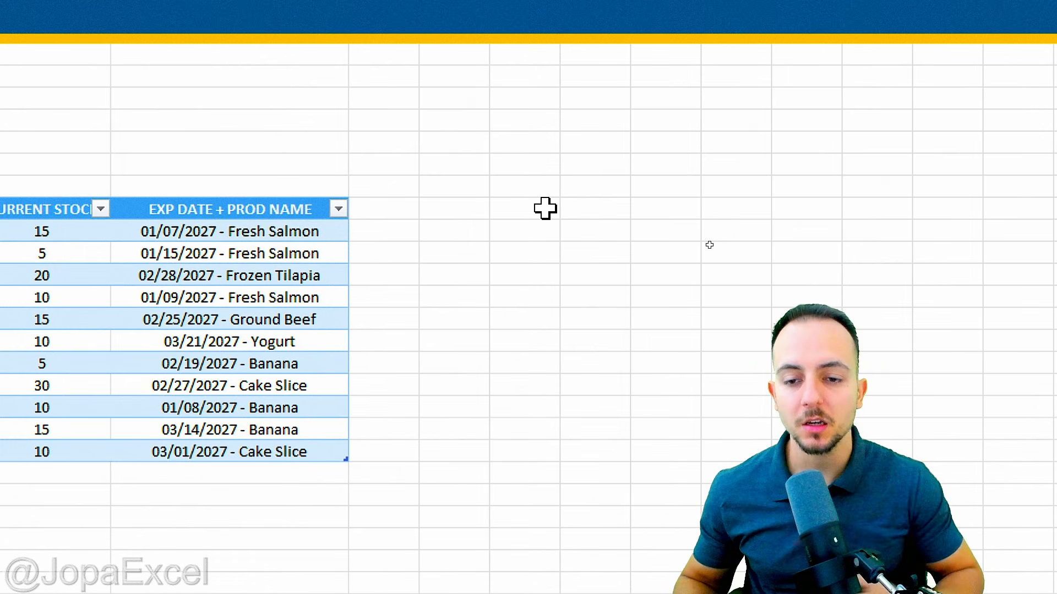
{"action": "left_click_drag", "start_coordinate": [295, 232], "coordinate": [288, 447]}
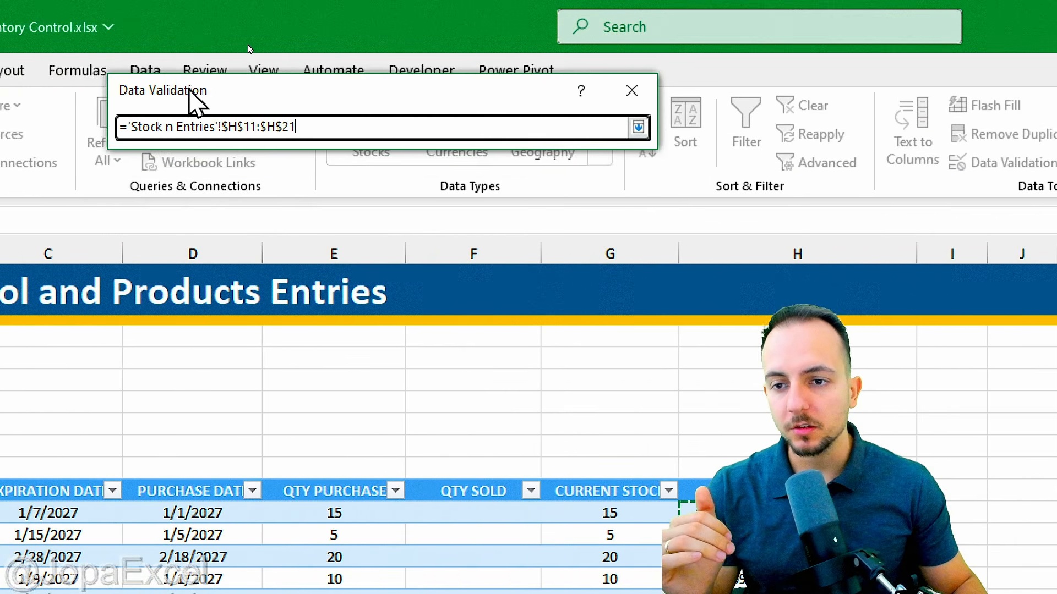
Extend the validation list source to $H$11:$H$21000 on Stock n Entries, apply the rule and check the dropdown in C5.
{"action": "left_click_drag", "start_coordinate": [195, 102], "coordinate": [347, 372]}
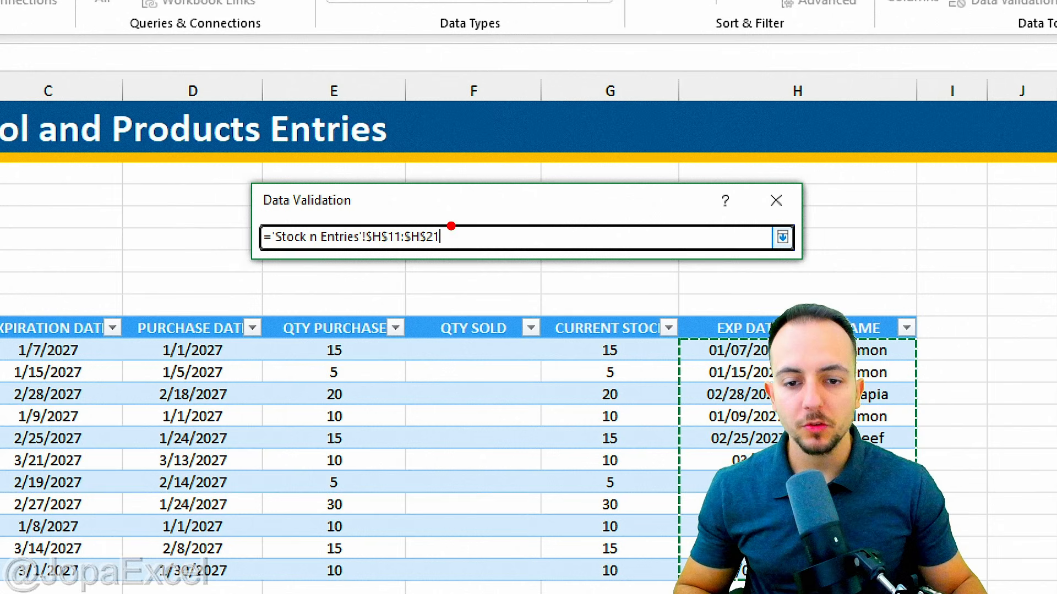
{"action": "mouse_move", "coordinate": [436, 217]}
{"action": "left_mouse_down"}
{"action": "mouse_move", "coordinate": [410, 251]}
{"action": "mouse_move", "coordinate": [456, 241]}
{"action": "mouse_move", "coordinate": [423, 211]}
{"action": "left_mouse_up"}
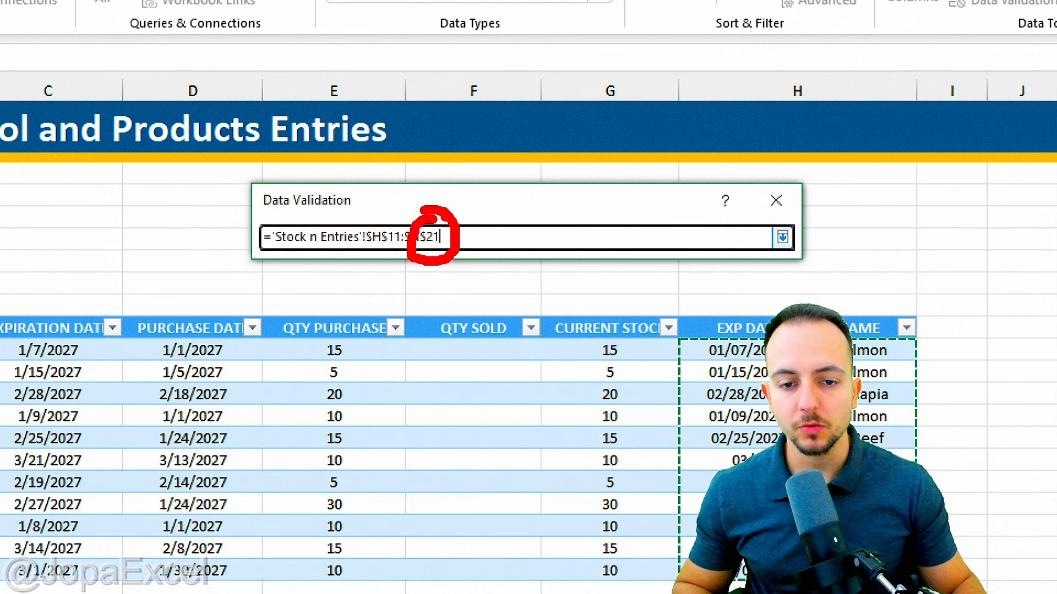
{"action": "mouse_move", "coordinate": [489, 150]}
{"action": "left_mouse_down"}
{"action": "mouse_move", "coordinate": [448, 210]}
{"action": "mouse_move", "coordinate": [477, 194]}
{"action": "left_mouse_up"}
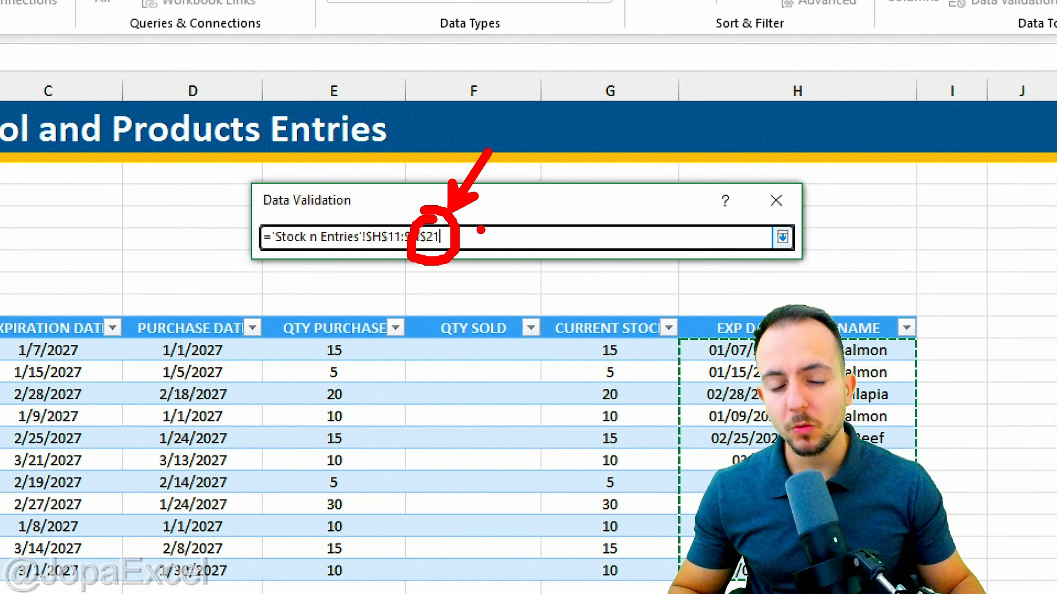
{"action": "key", "text": "Escape"}
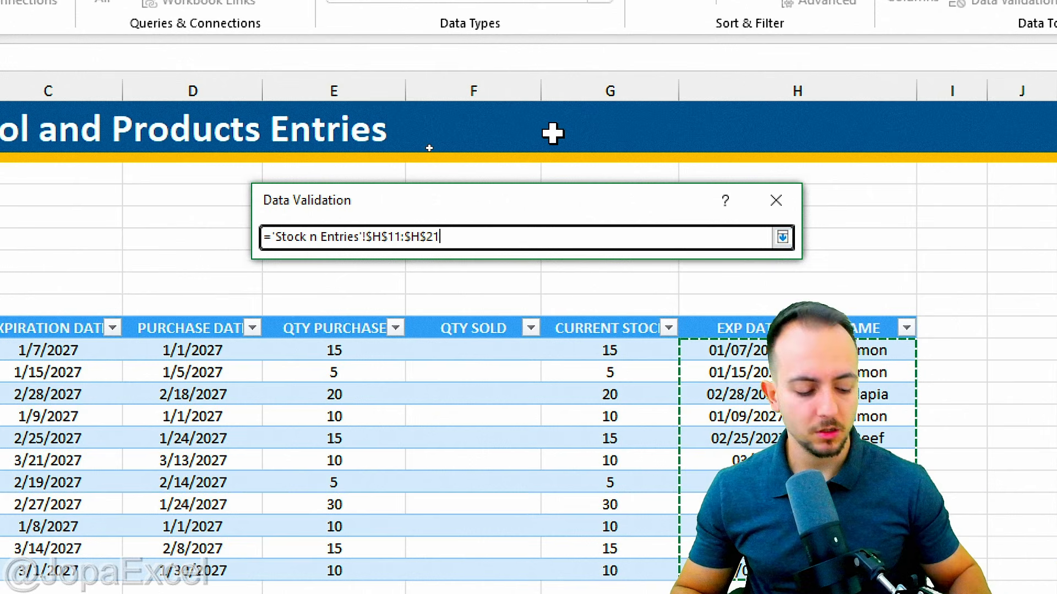
{"action": "type", "text": "000"}
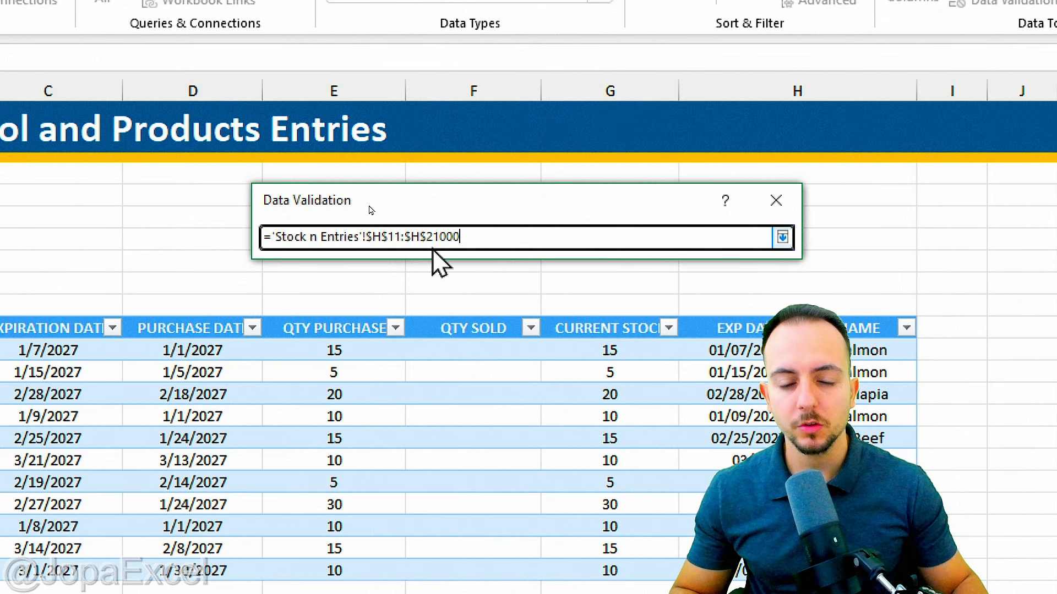
{"action": "left_click", "coordinate": [782, 242]}
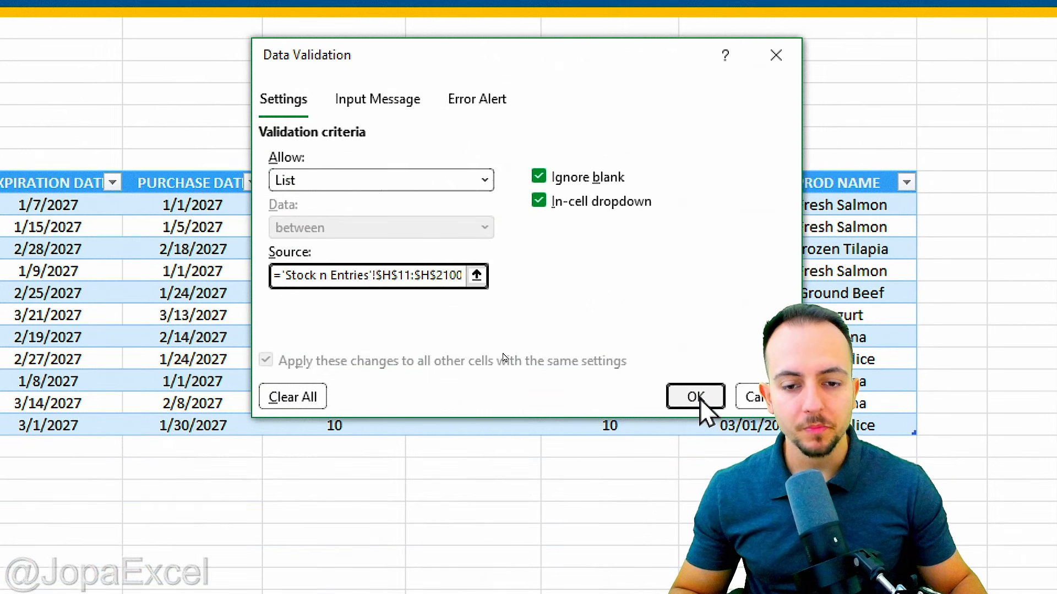
{"action": "left_click", "coordinate": [696, 426]}
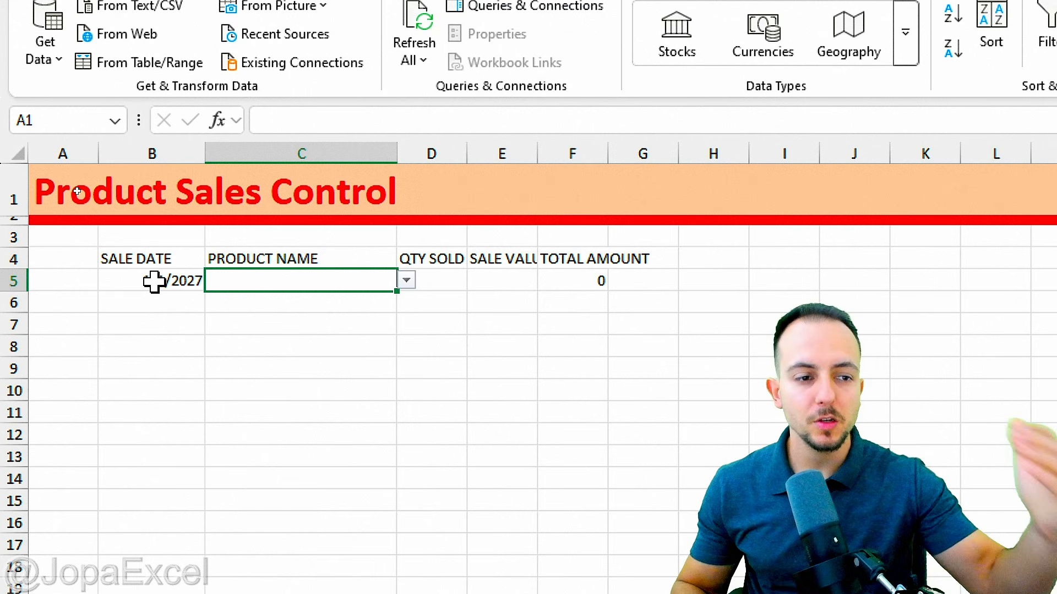
{"action": "left_click", "coordinate": [406, 281]}
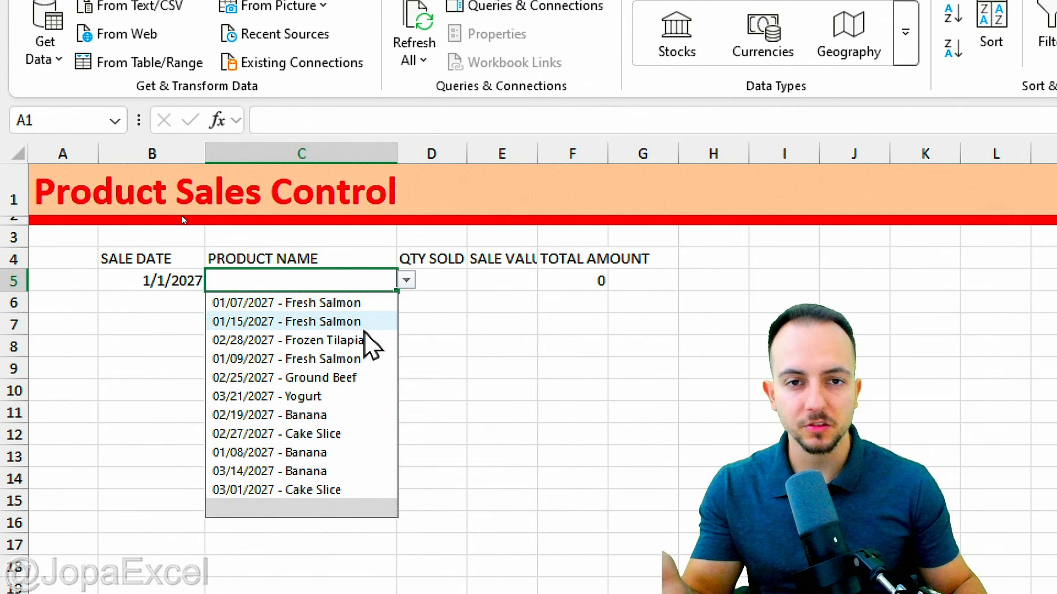
{"action": "key", "text": "Escape"}
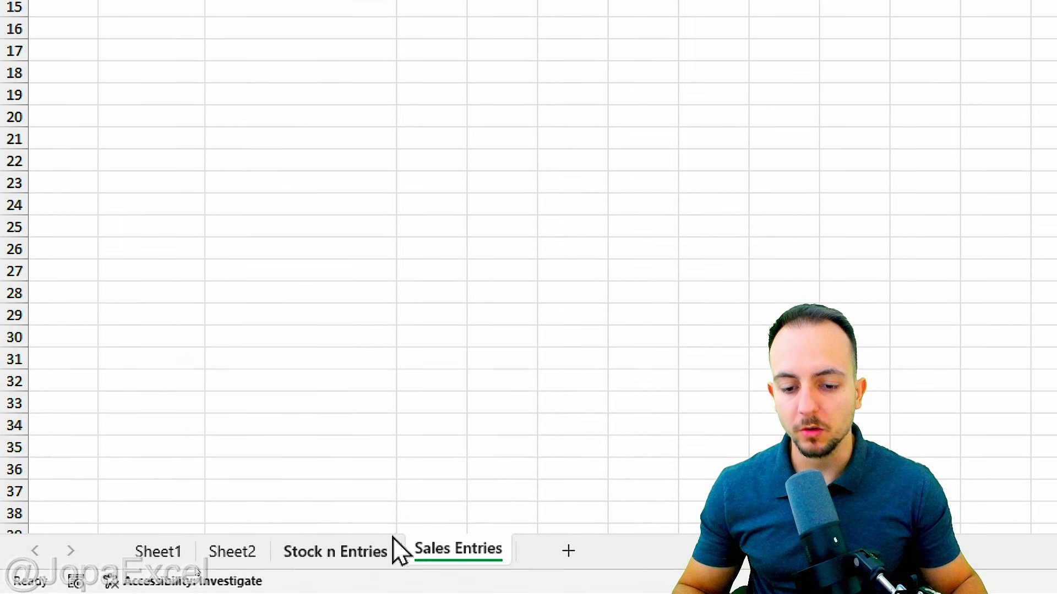
Sort the Stock n Entries table by expiration date from oldest to newest and check the date order.
{"action": "left_click", "coordinate": [352, 551]}
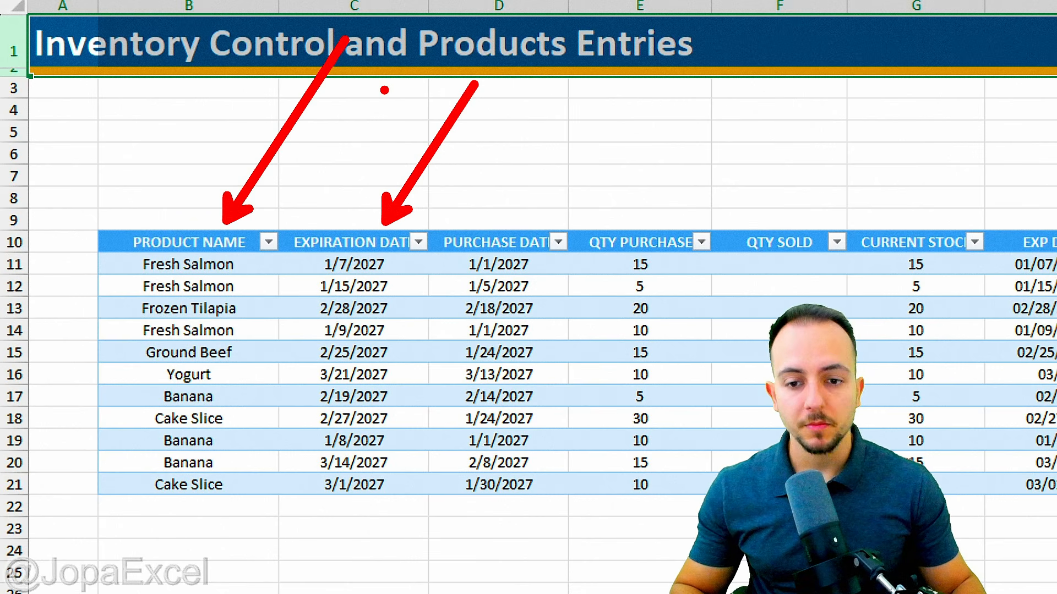
{"action": "left_click", "coordinate": [418, 244]}
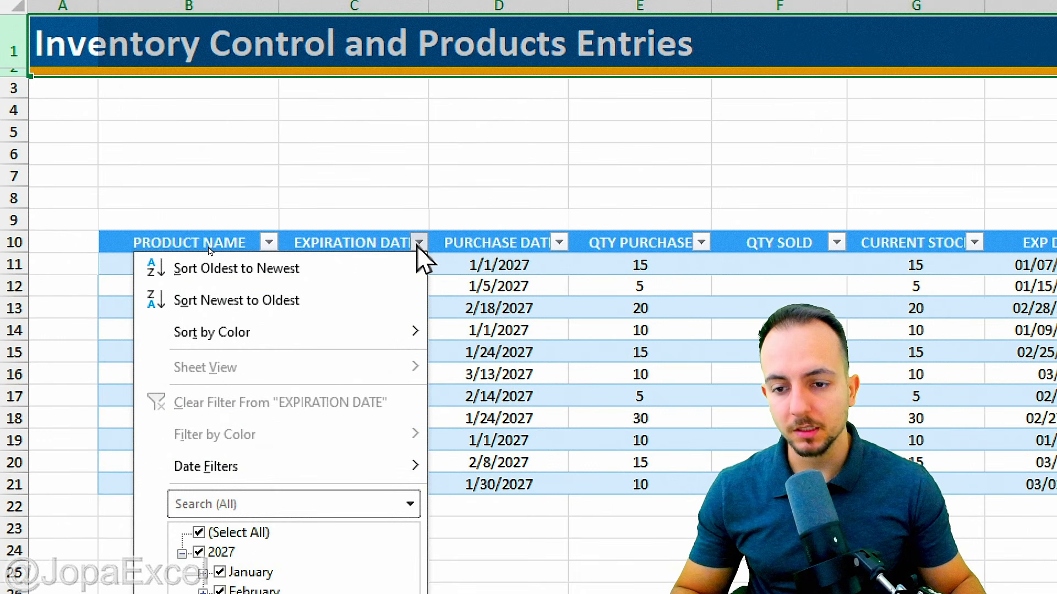
{"action": "left_click", "coordinate": [348, 280]}
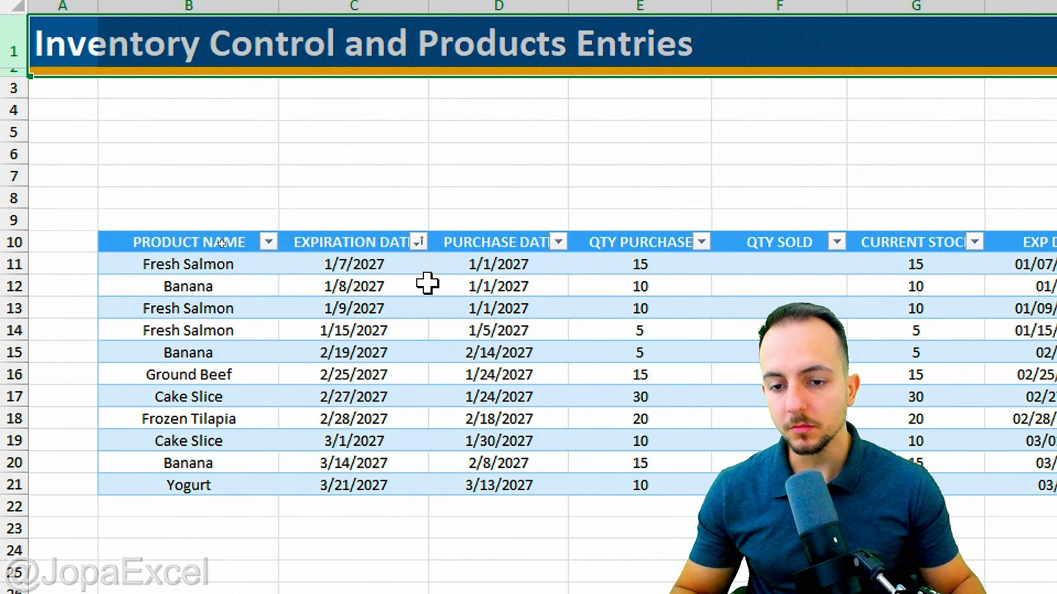
{"action": "left_click_drag", "start_coordinate": [373, 256], "coordinate": [373, 483]}
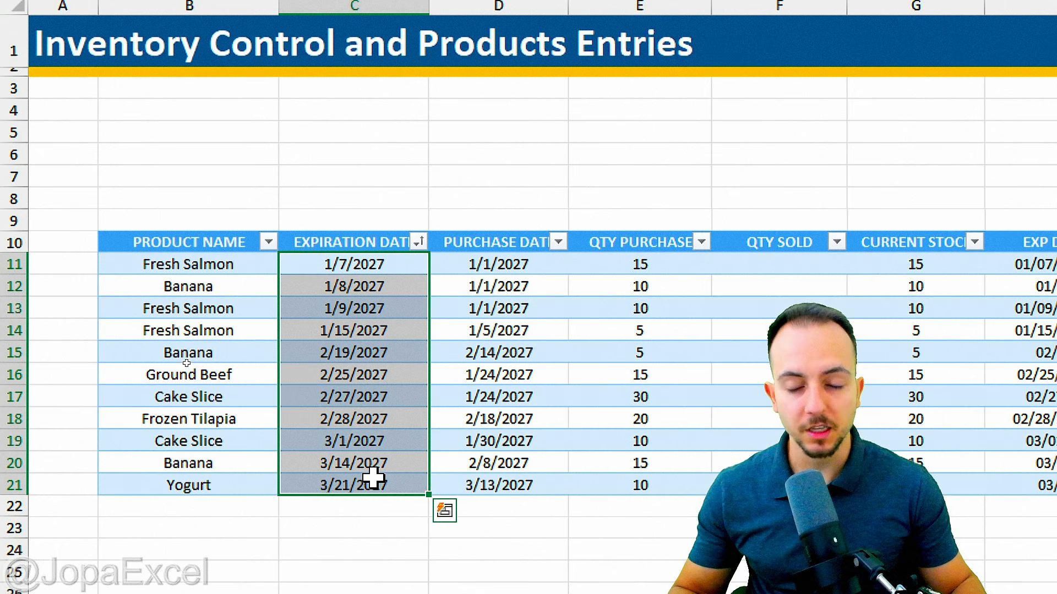
Sort the stock table by product name from A to Z.
{"action": "left_click", "coordinate": [227, 246]}
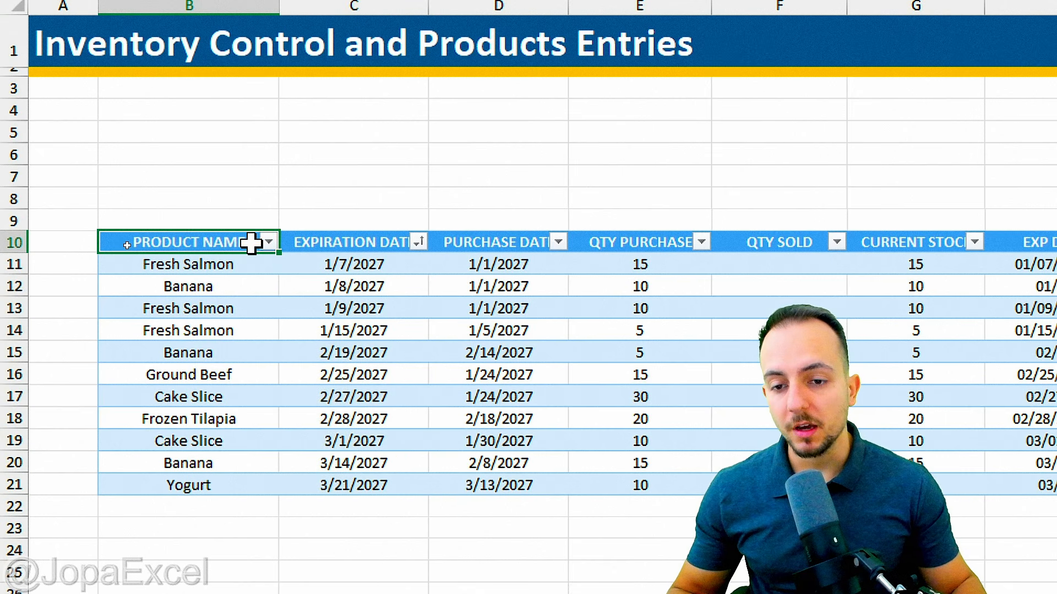
{"action": "left_click", "coordinate": [268, 243]}
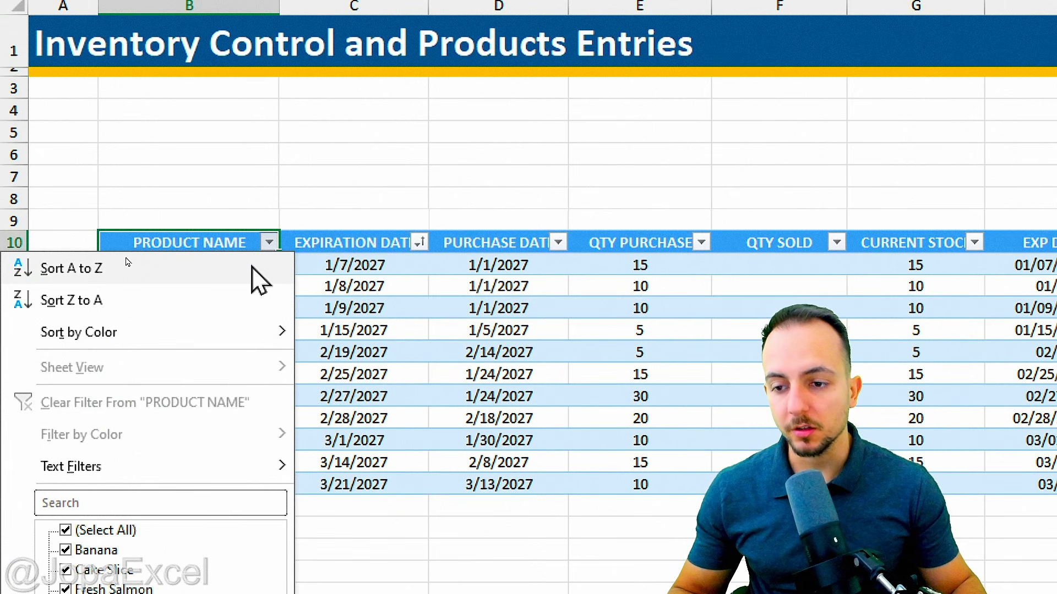
{"action": "left_click", "coordinate": [128, 263]}
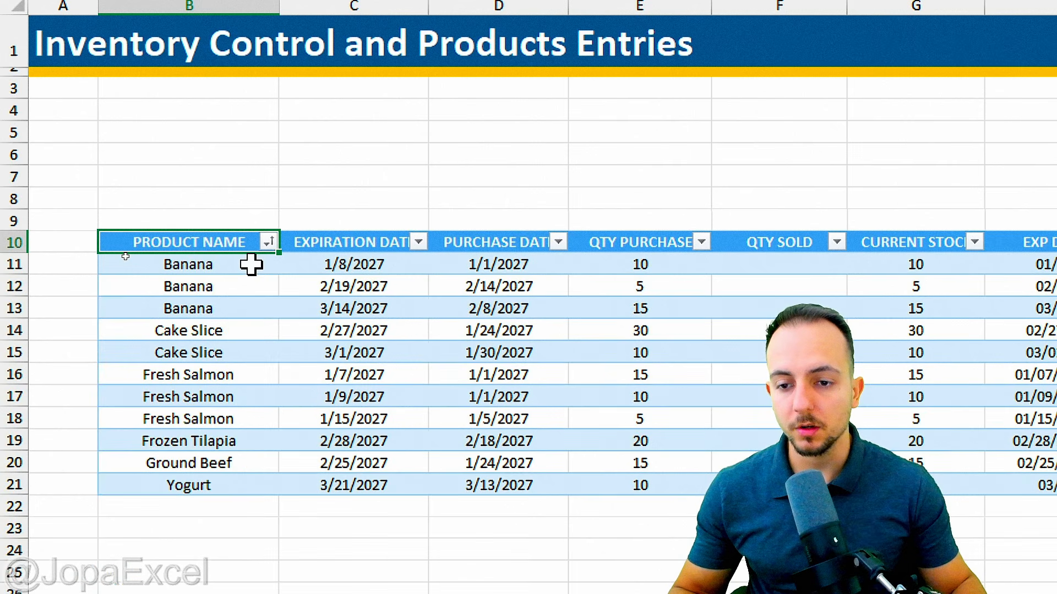
Examine the Banana rows, comparing each entry's product name with its expiration date.
{"action": "left_click", "coordinate": [251, 267]}
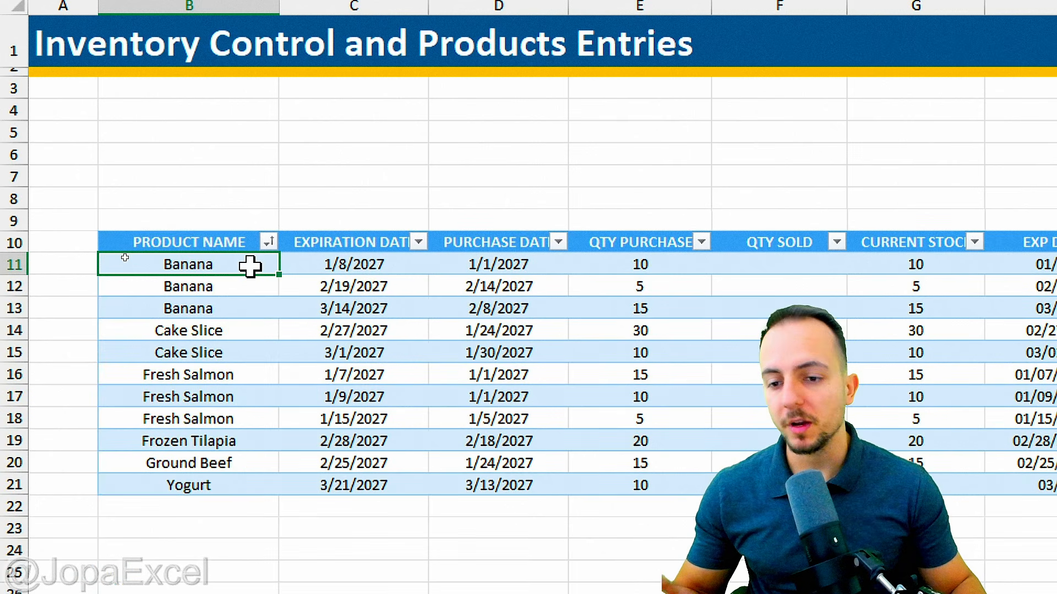
{"action": "left_click_drag", "start_coordinate": [251, 266], "coordinate": [248, 300]}
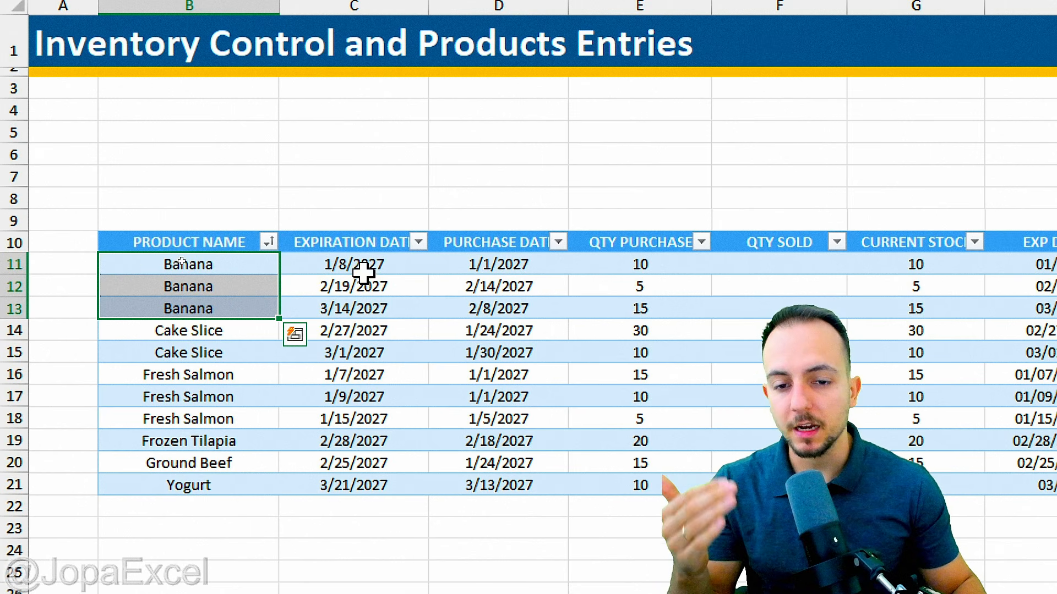
{"action": "left_click_drag", "start_coordinate": [365, 264], "coordinate": [350, 312]}
{"action": "left_click", "coordinate": [346, 267]}
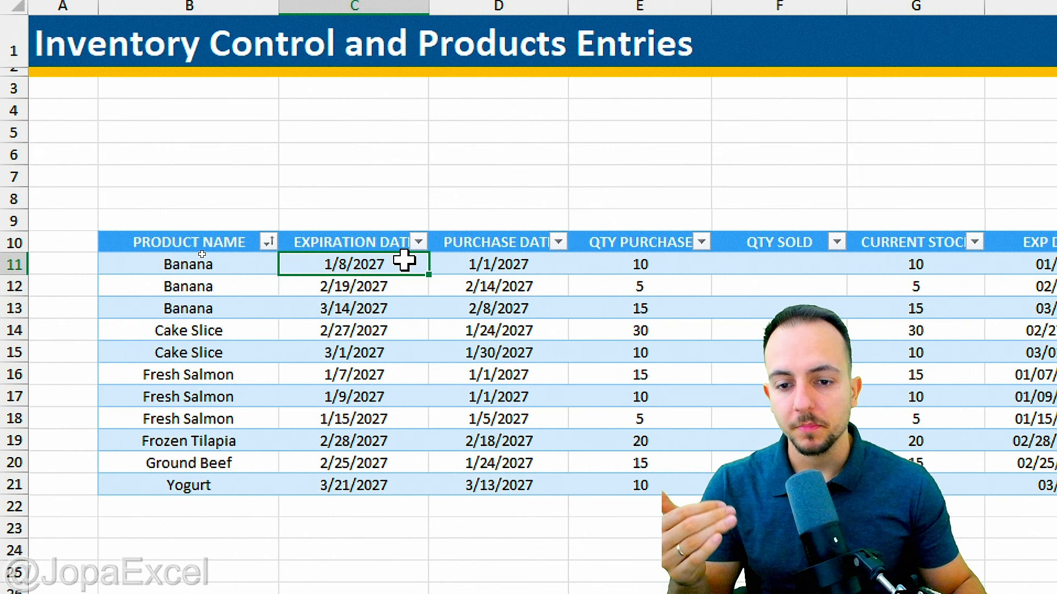
{"action": "left_click_drag", "start_coordinate": [253, 267], "coordinate": [389, 263]}
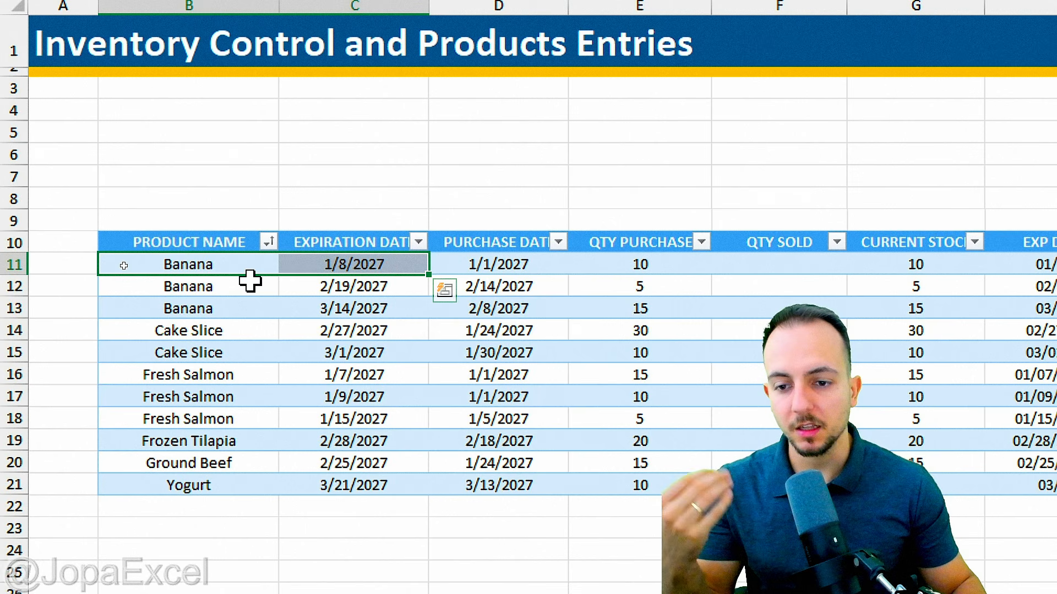
{"action": "left_click_drag", "start_coordinate": [248, 283], "coordinate": [385, 286]}
{"action": "left_click_drag", "start_coordinate": [259, 308], "coordinate": [312, 306]}
{"action": "left_click", "coordinate": [245, 264]}
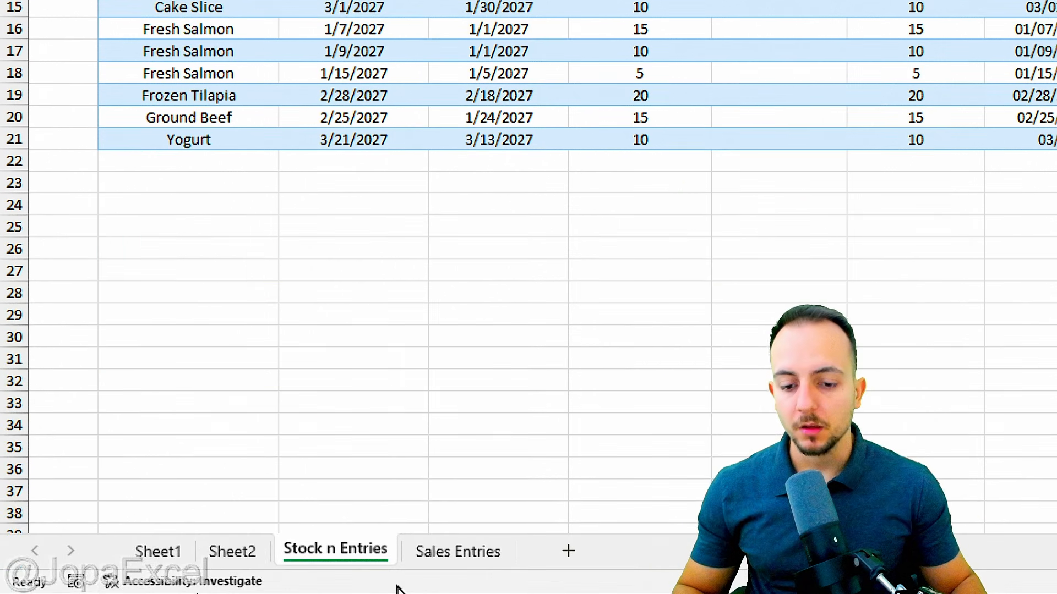
On Sales Entries, choose 01/07/2027 - Fresh Salmon from the dropdown in C5 and enter 3 as the quantity sold.
{"action": "left_click", "coordinate": [434, 557]}
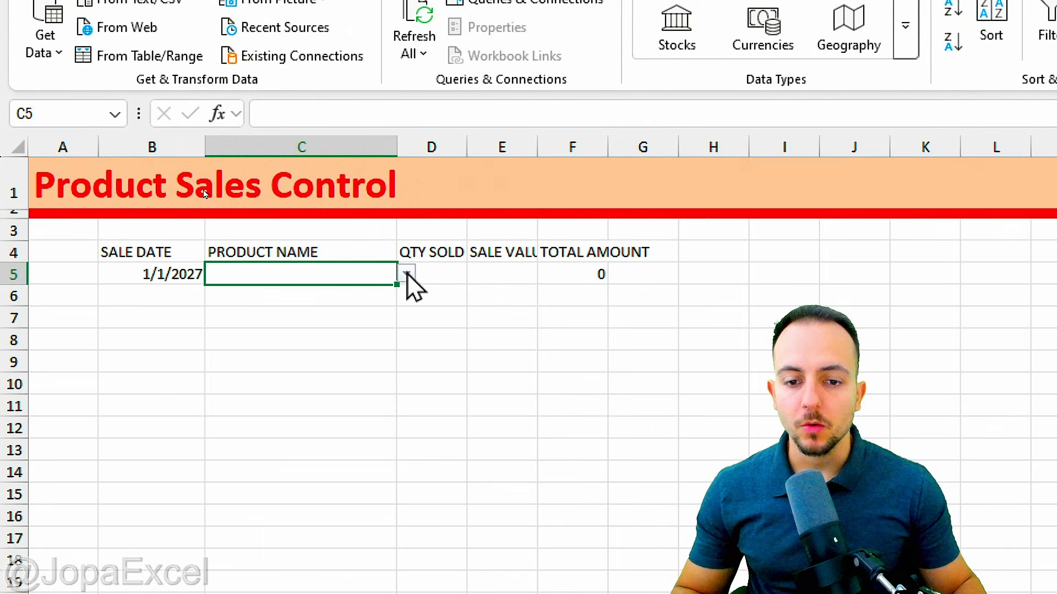
{"action": "left_click", "coordinate": [407, 273]}
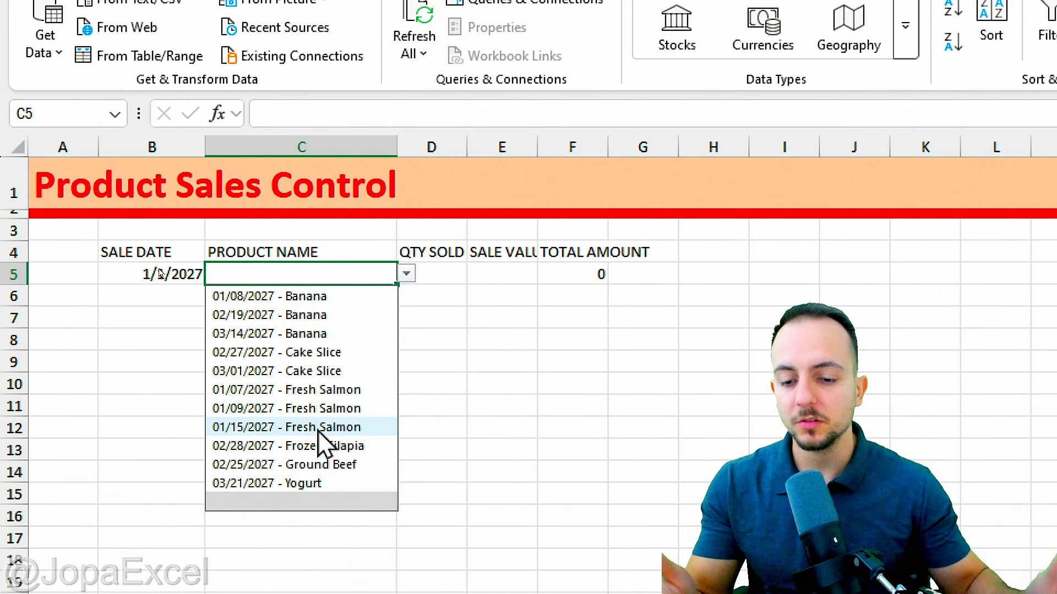
{"action": "left_click", "coordinate": [296, 395]}
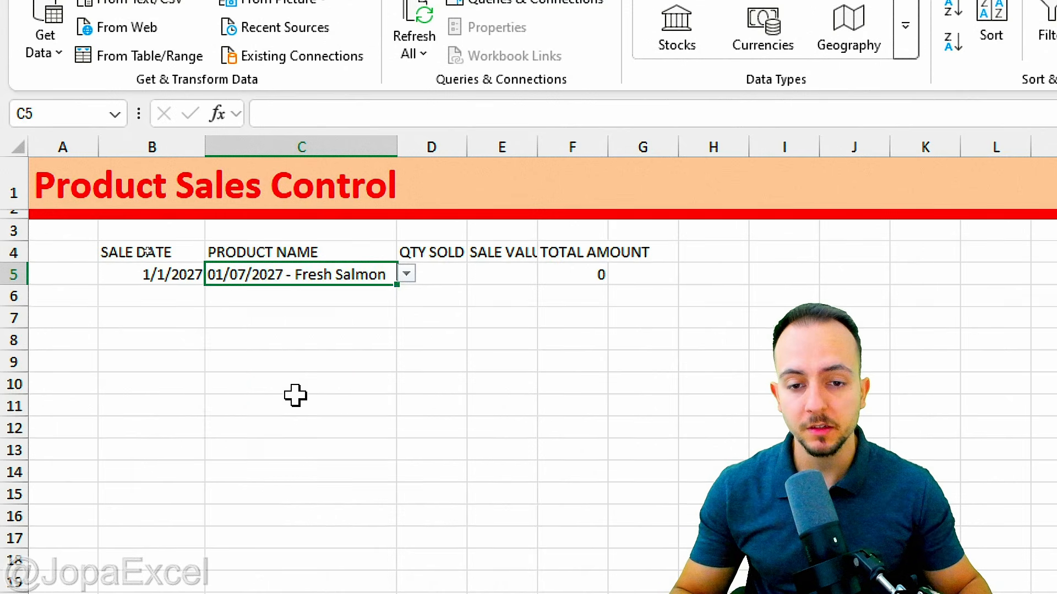
{"action": "left_click", "coordinate": [424, 279]}
{"action": "type", "text": "3"}
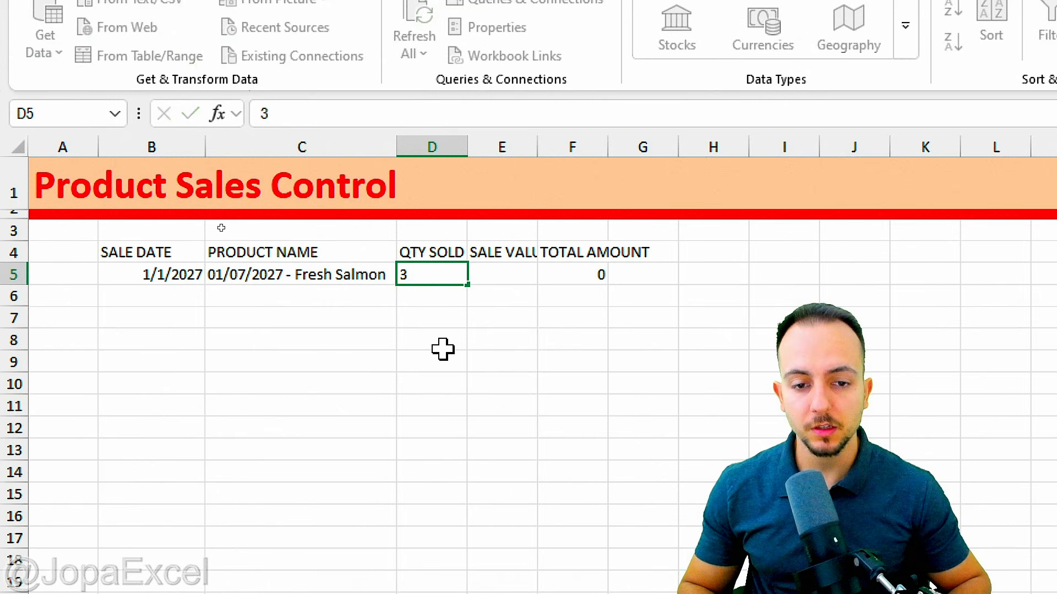
{"action": "key", "text": "Tab"}
Enter a sale value of 15 in E5 and widen columns D, E and F to fit their headers.
{"action": "left_click_drag", "start_coordinate": [538, 146], "coordinate": [582, 154]}
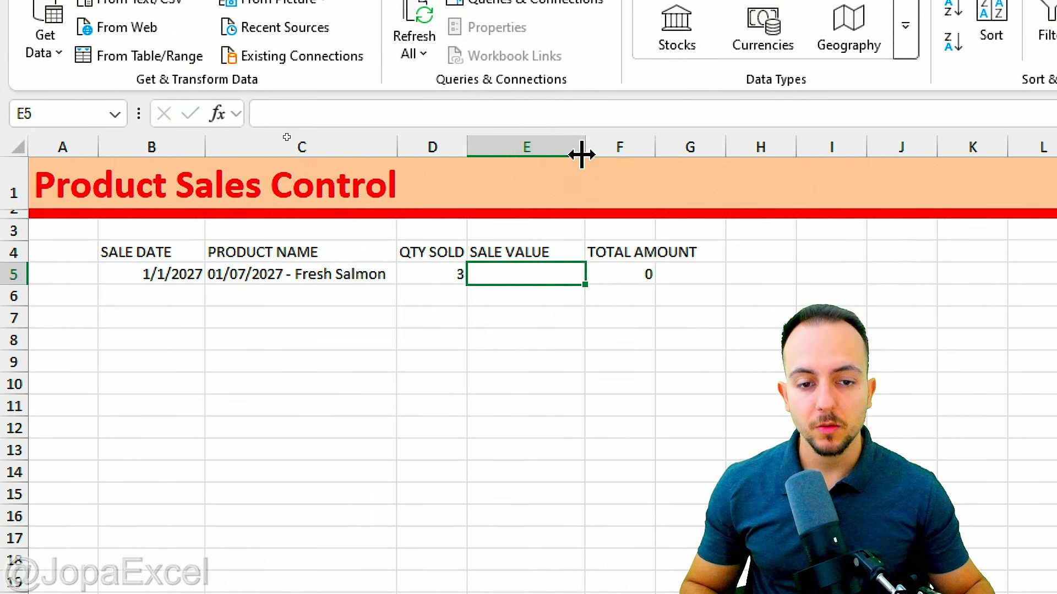
{"action": "type", "text": "15"}
{"action": "key", "text": "Return"}
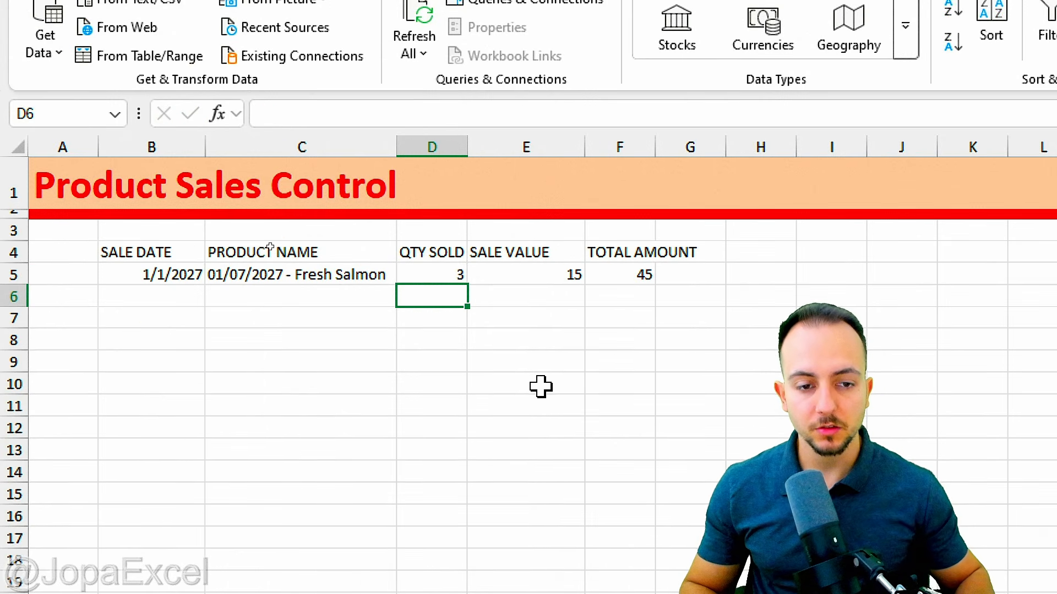
{"action": "left_click_drag", "start_coordinate": [656, 147], "coordinate": [716, 147]}
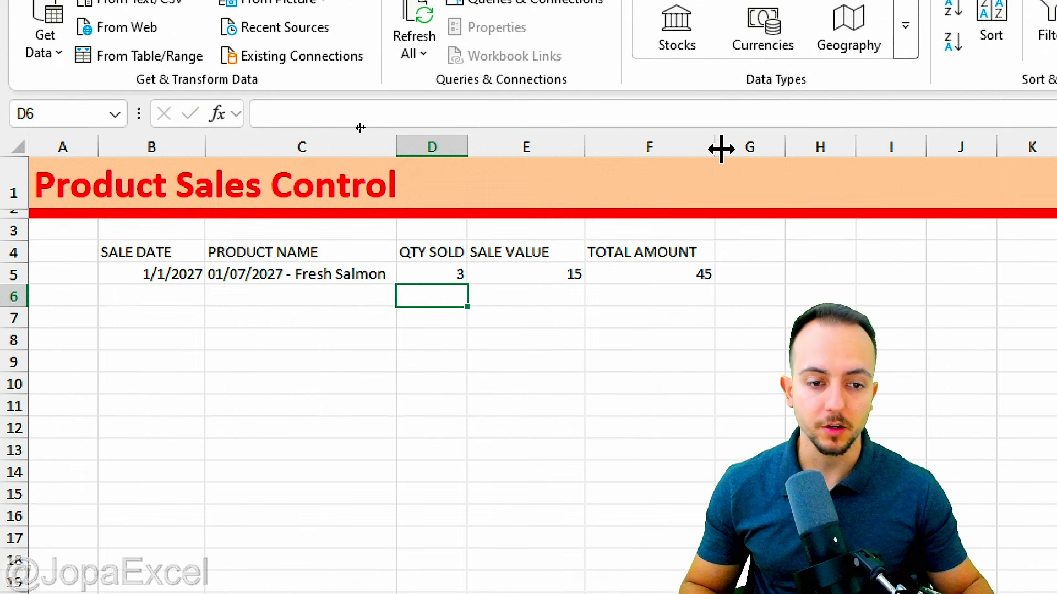
{"action": "left_click_drag", "start_coordinate": [467, 147], "coordinate": [506, 147]}
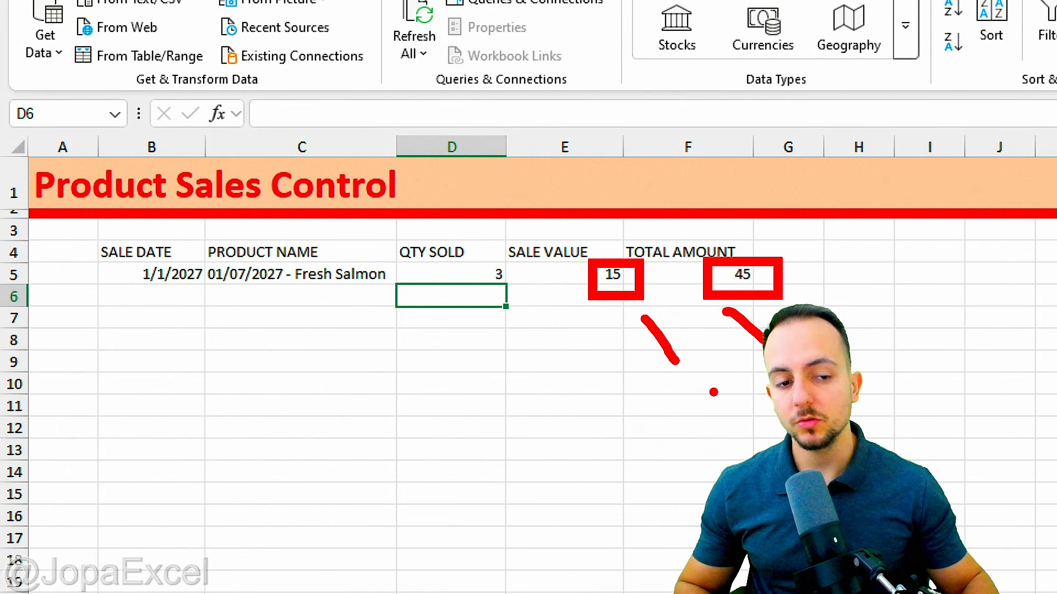
Apply the dollar Accounting number format to the sale value and total amount cells E5:F5.
{"action": "left_click_drag", "start_coordinate": [603, 278], "coordinate": [667, 275]}
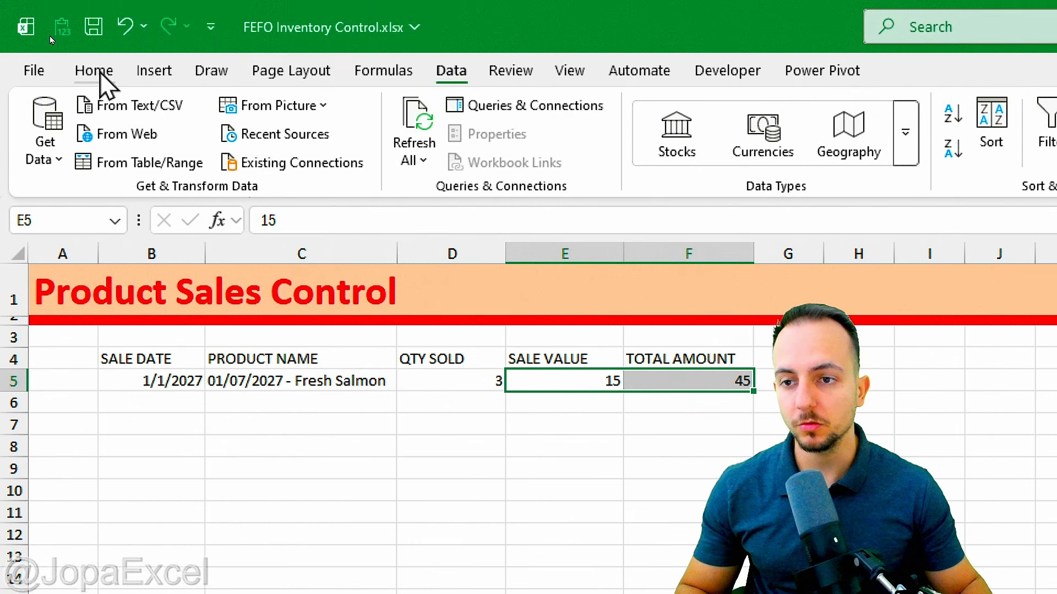
{"action": "left_click", "coordinate": [96, 73]}
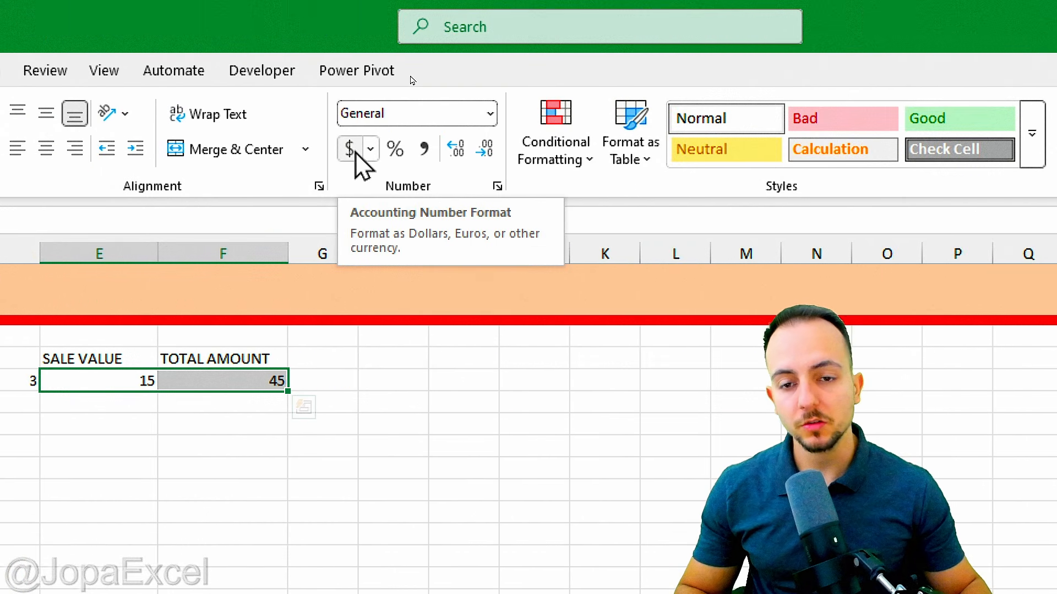
{"action": "left_click", "coordinate": [356, 155]}
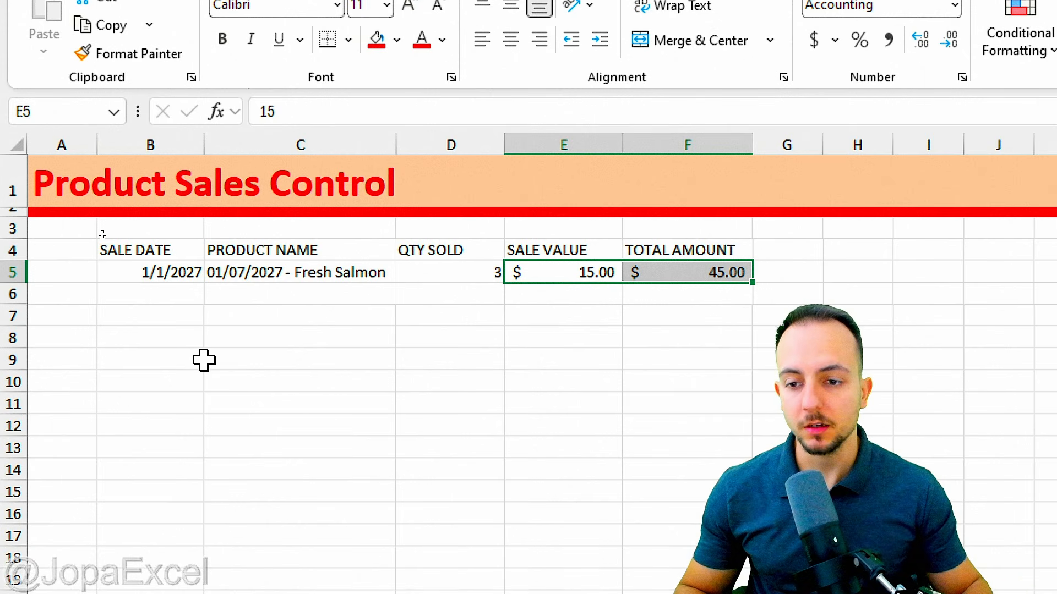
Center the contents of the sales range B4:F5 both vertically and horizontally.
{"action": "left_click_drag", "start_coordinate": [177, 250], "coordinate": [738, 270]}
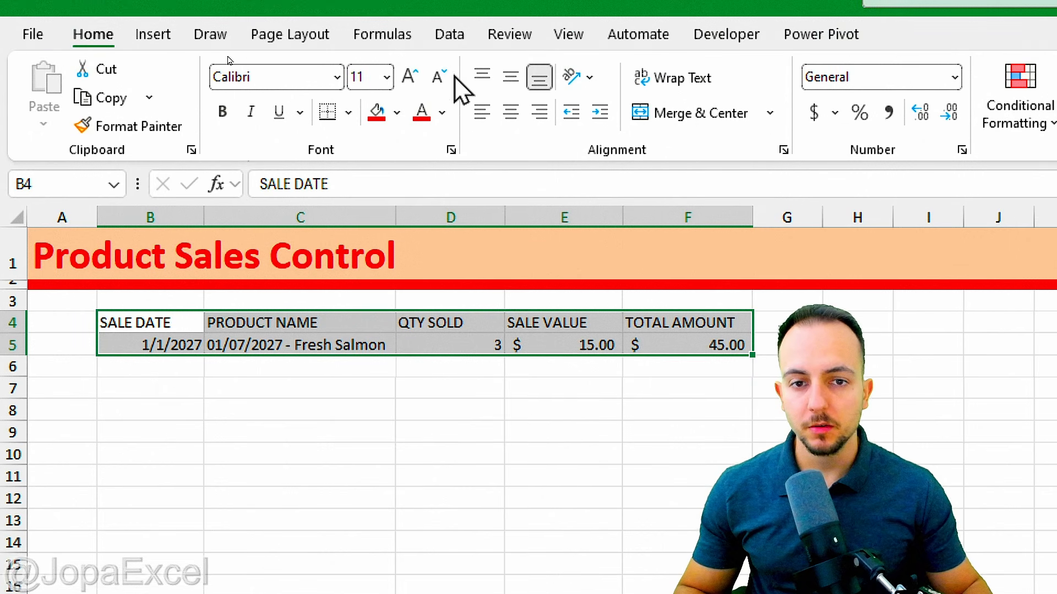
{"action": "left_click", "coordinate": [510, 83]}
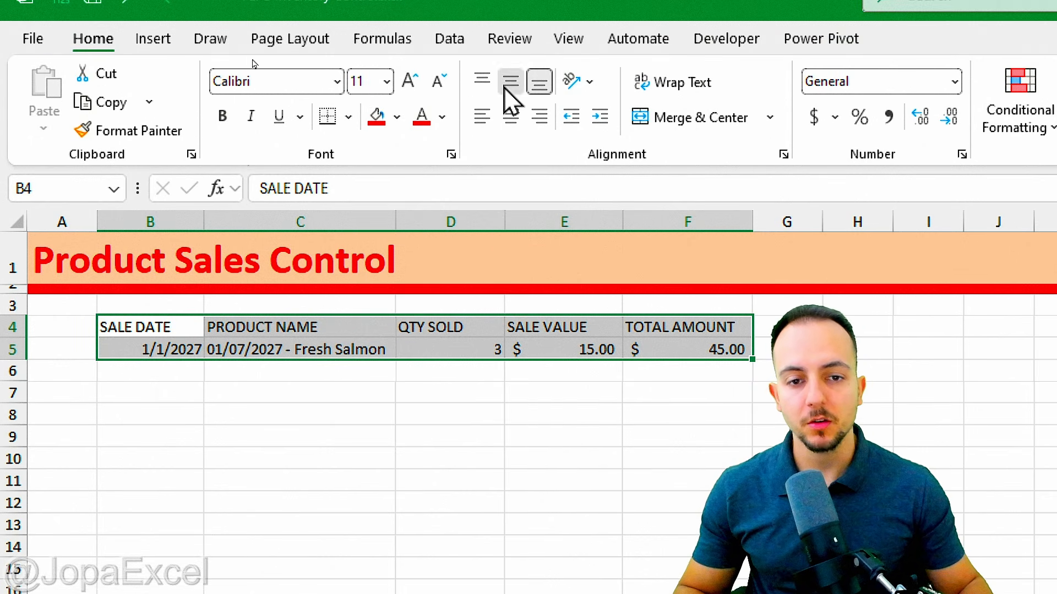
{"action": "left_click", "coordinate": [510, 117]}
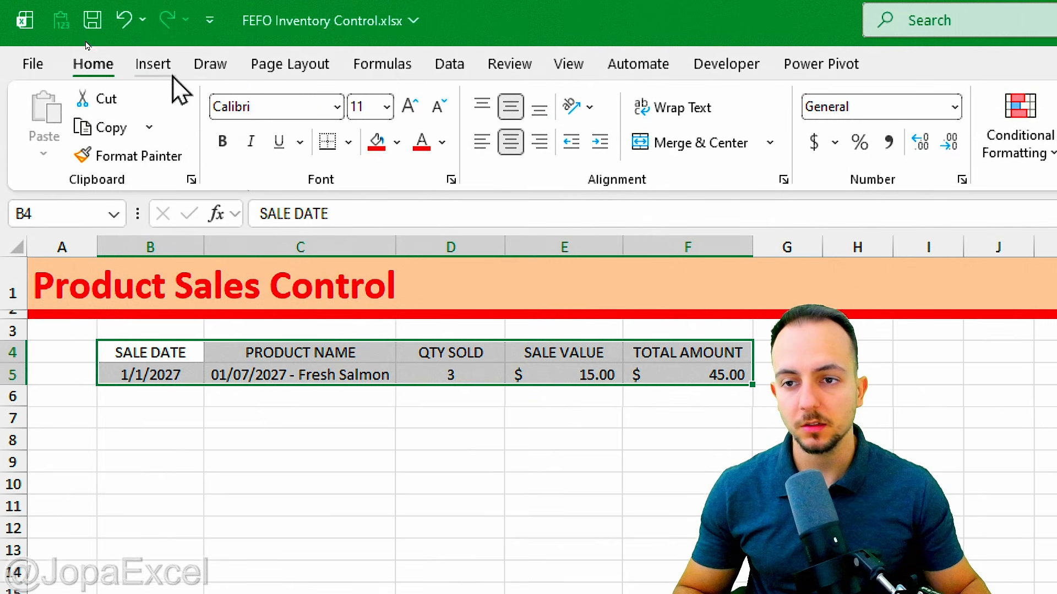
Convert the sales range B4:F5 into a table, treating the first row as headers.
{"action": "left_click", "coordinate": [153, 64]}
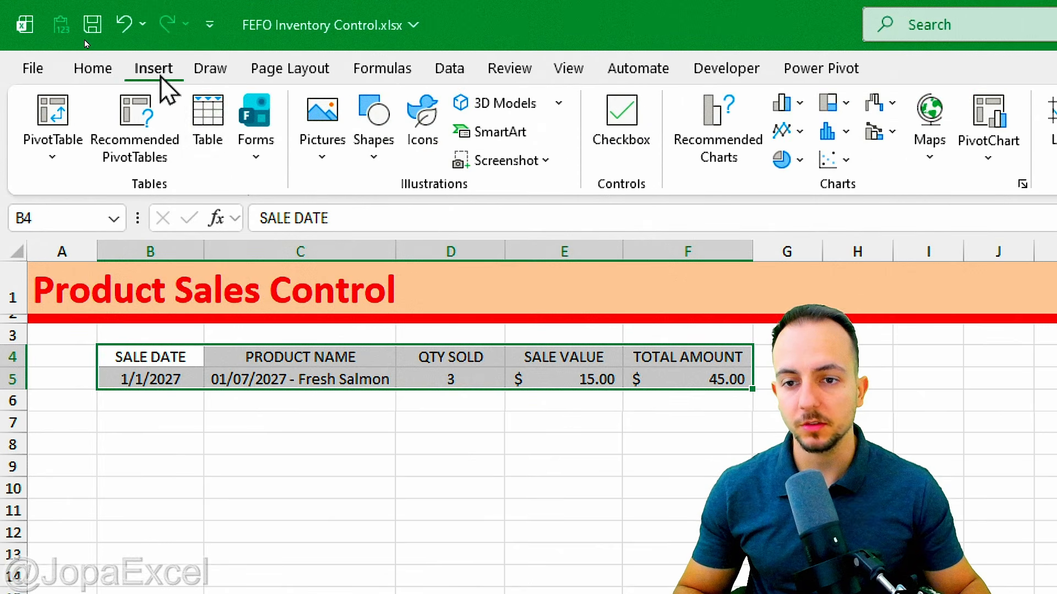
{"action": "left_click", "coordinate": [208, 118]}
{"action": "left_click_drag", "start_coordinate": [272, 149], "coordinate": [234, 126]}
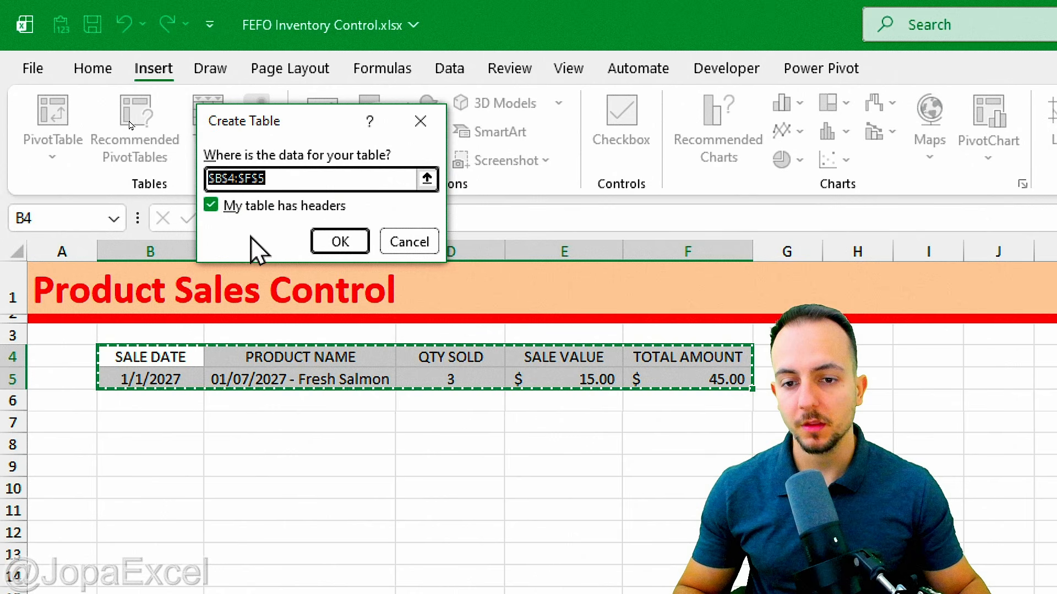
{"action": "left_click", "coordinate": [332, 242]}
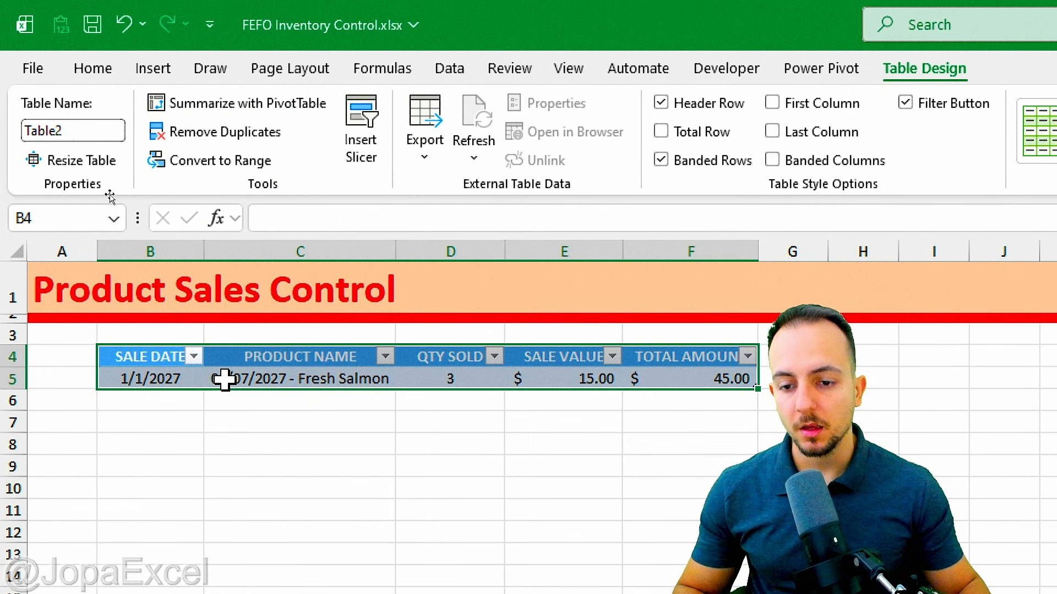
{"action": "left_click", "coordinate": [176, 403]}
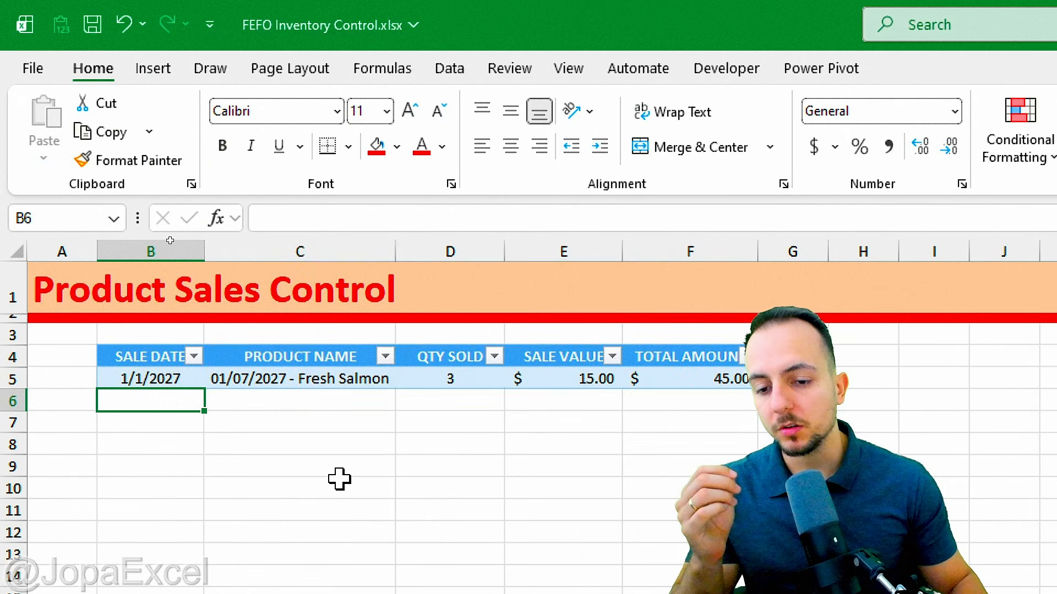
Check the product choices offered in C5 and inspect the sale value and total amount cells.
{"action": "left_click_drag", "start_coordinate": [16, 402], "coordinate": [48, 517]}
{"action": "left_click", "coordinate": [178, 403]}
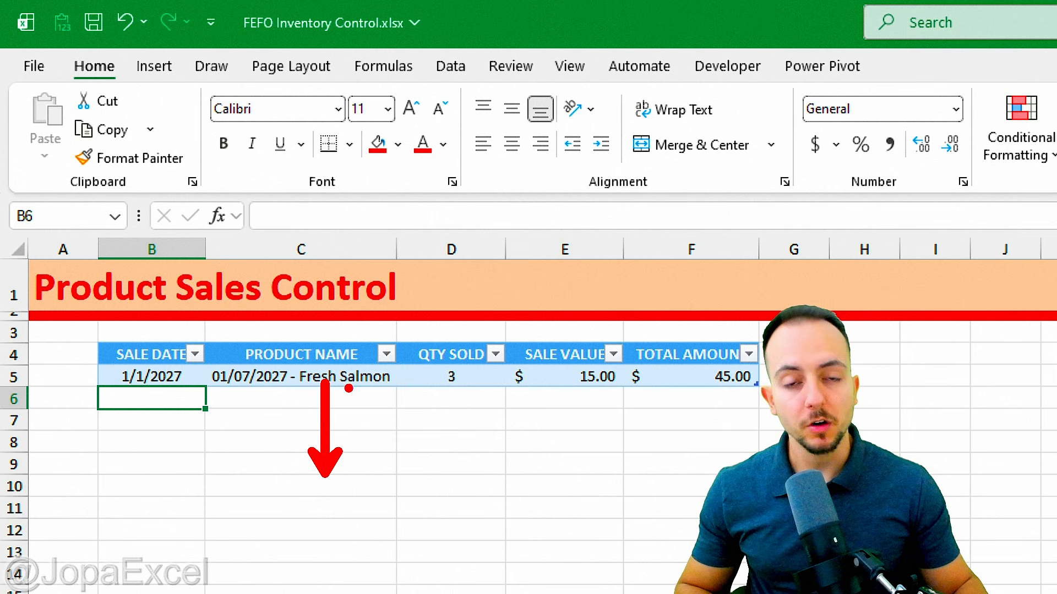
{"action": "left_click", "coordinate": [355, 379]}
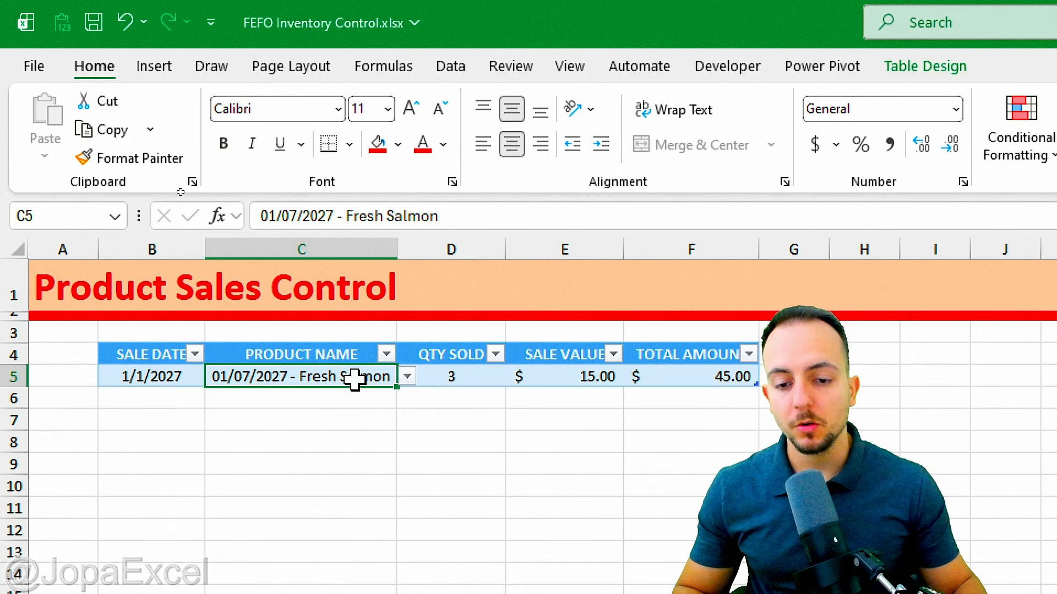
{"action": "left_click", "coordinate": [406, 378]}
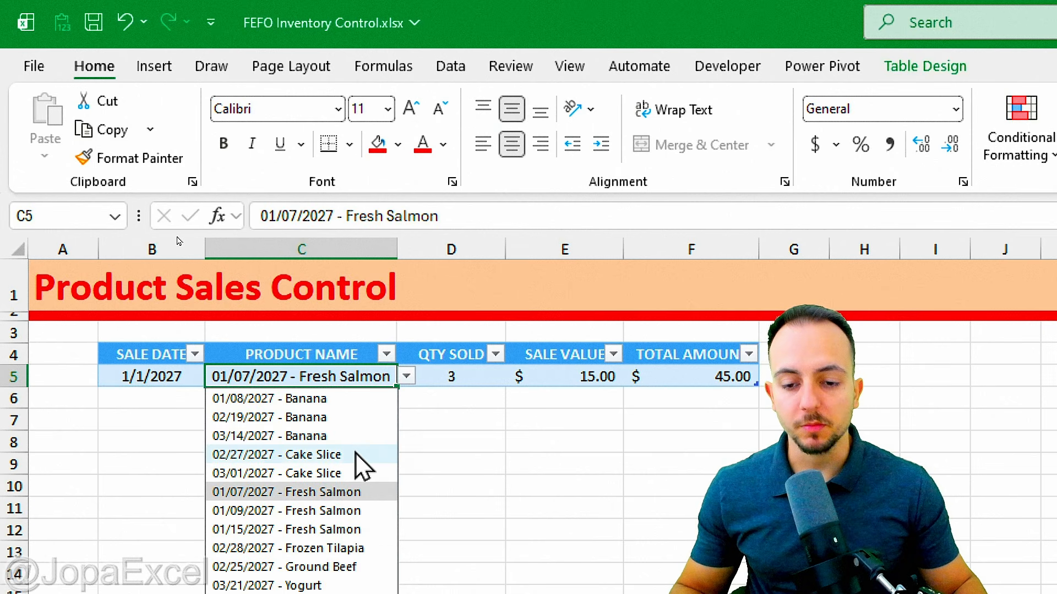
{"action": "left_click", "coordinate": [359, 492]}
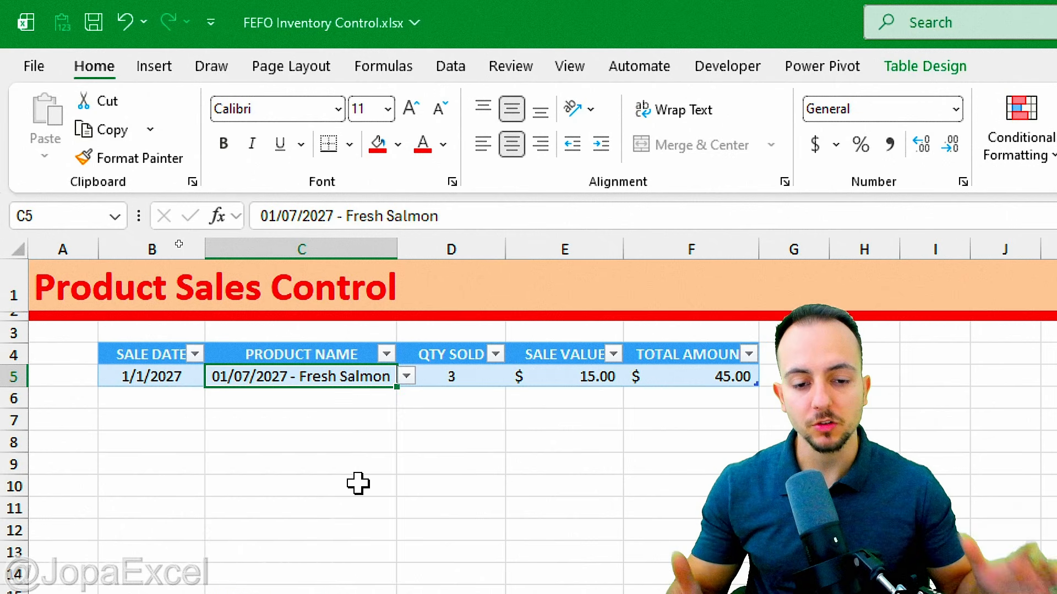
{"action": "left_click", "coordinate": [582, 376]}
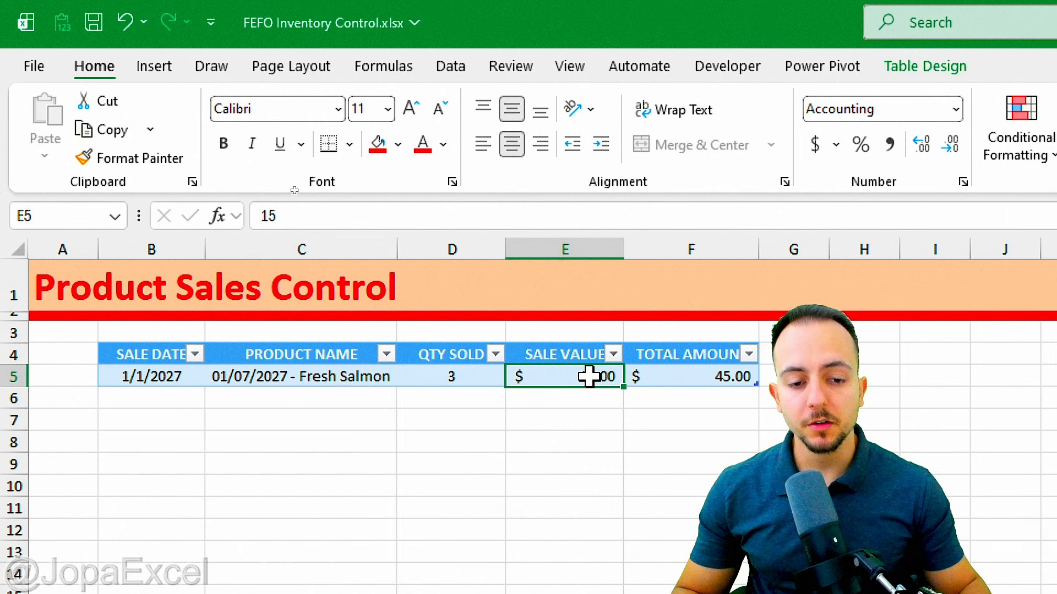
{"action": "left_click", "coordinate": [685, 376]}
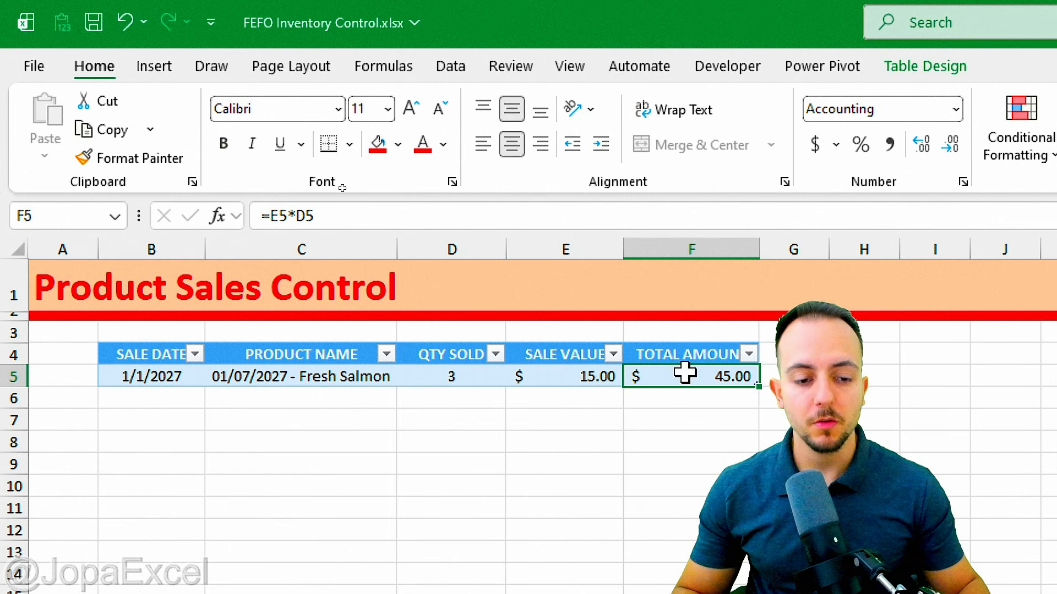
Apply the Orange, Table Style Medium 3 style to the sales table.
{"action": "left_click", "coordinate": [608, 73]}
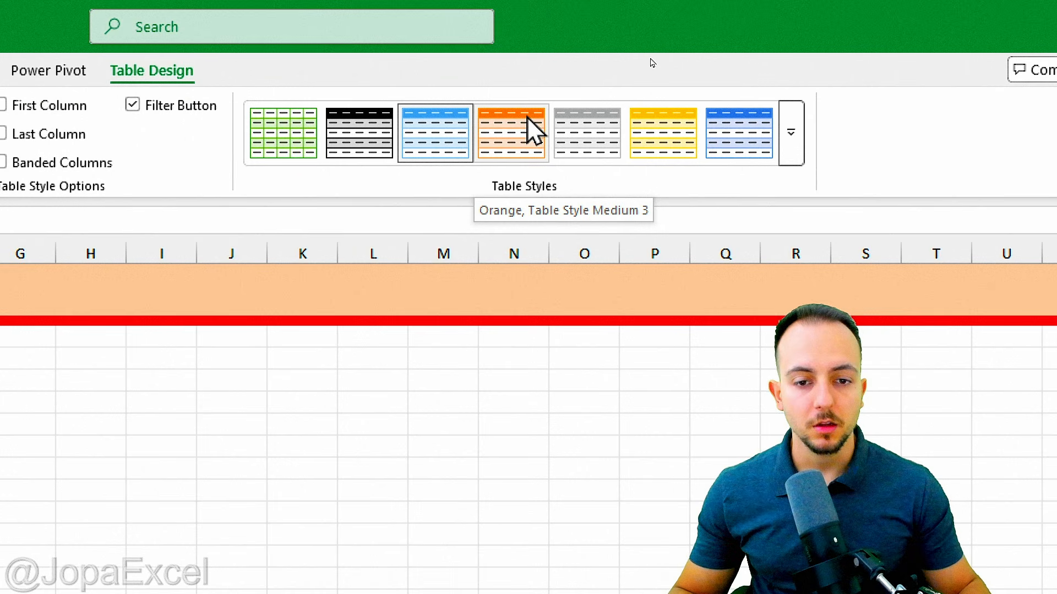
{"action": "left_click", "coordinate": [526, 117]}
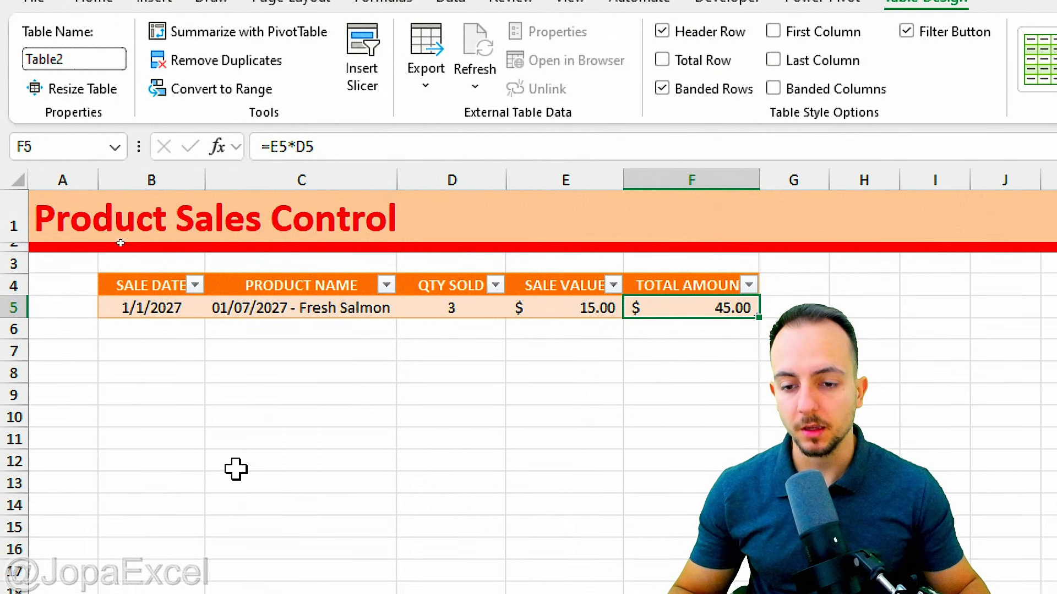
{"action": "left_click", "coordinate": [330, 375]}
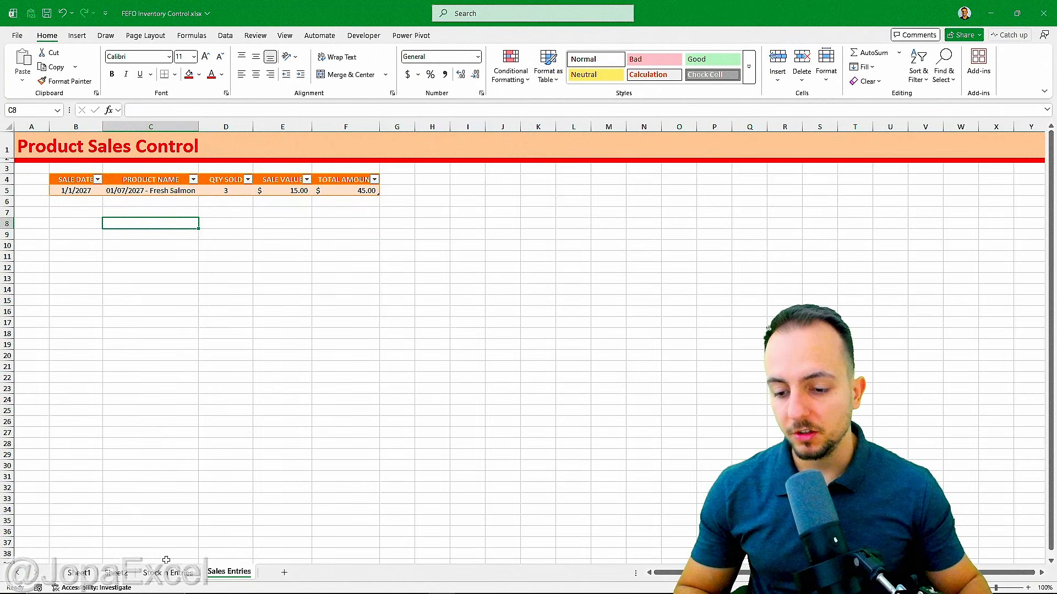
On the Stock n Entries sheet, start a SUMIFS formula in the first QTY SOLD cell, F11.
{"action": "left_click", "coordinate": [168, 572]}
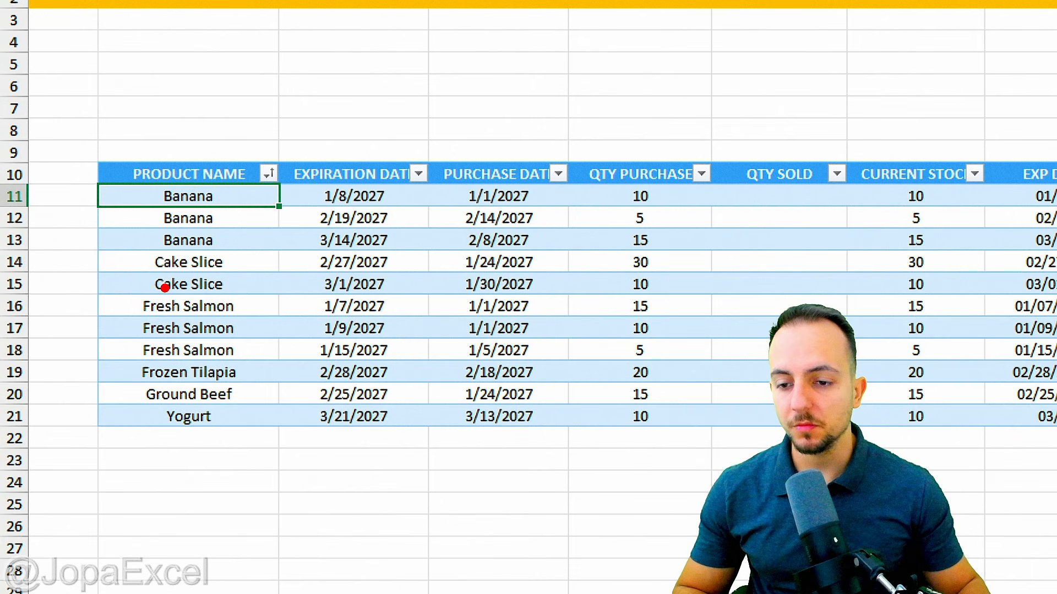
{"action": "mouse_move", "coordinate": [165, 287]}
{"action": "left_mouse_down"}
{"action": "mouse_move", "coordinate": [271, 336]}
{"action": "mouse_move", "coordinate": [142, 256]}
{"action": "left_mouse_up"}
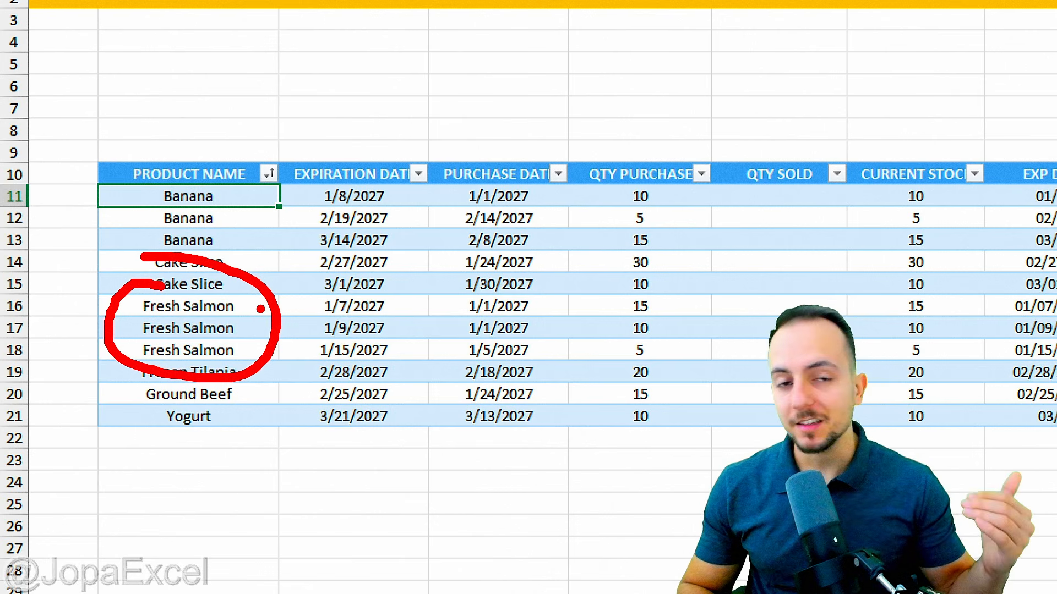
{"action": "key", "text": "Escape"}
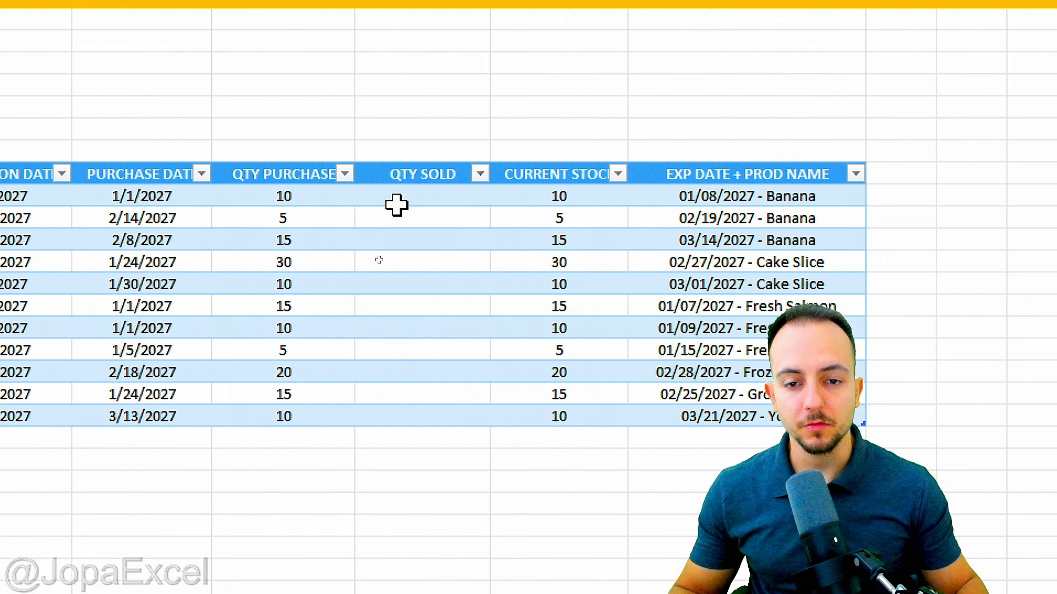
{"action": "left_click_drag", "start_coordinate": [753, 204], "coordinate": [763, 407]}
{"action": "left_click", "coordinate": [421, 202]}
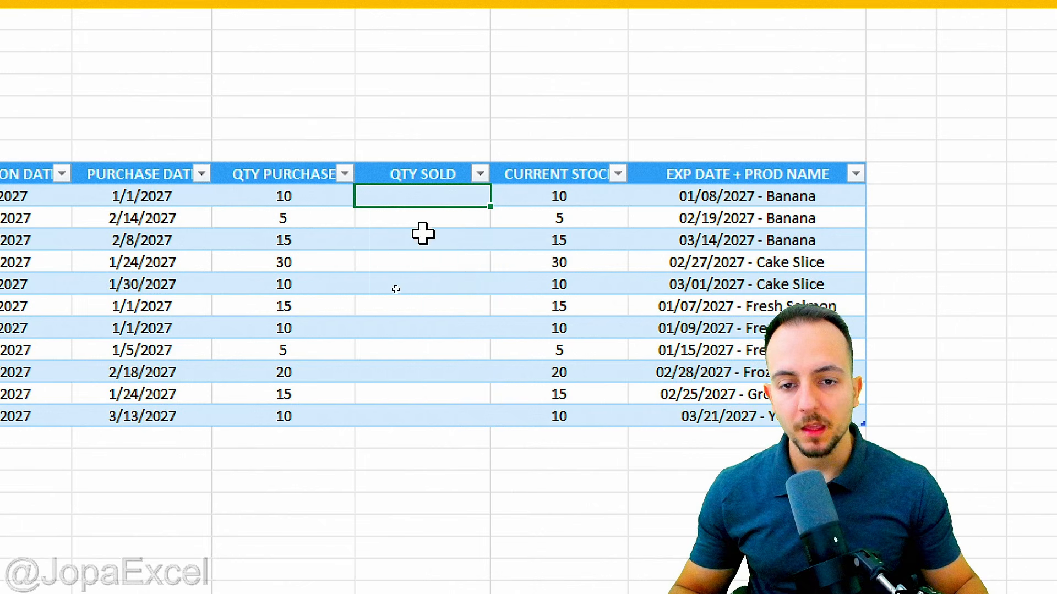
{"action": "type", "text": "="}
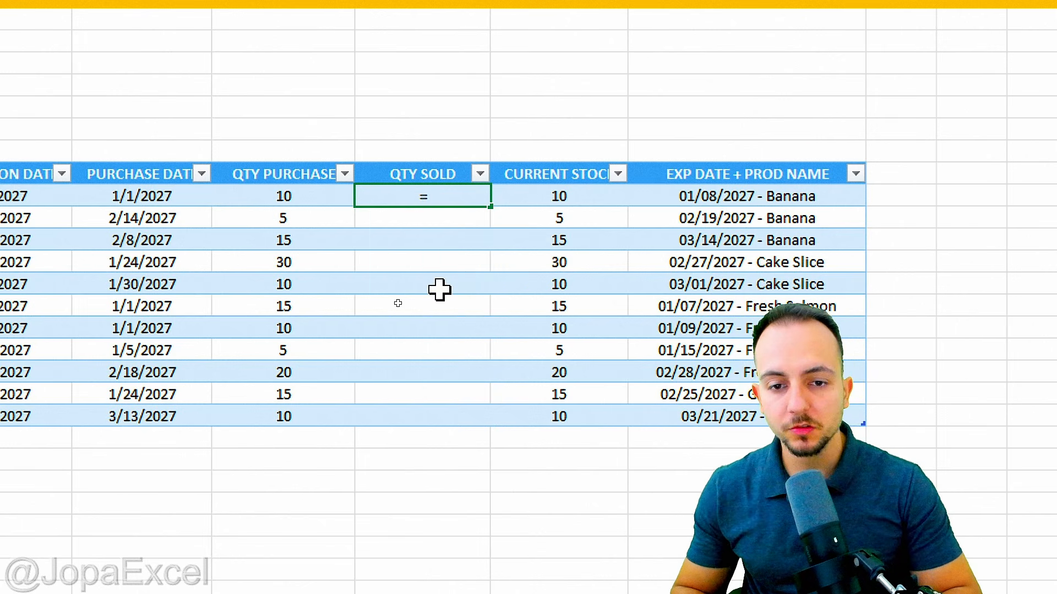
{"action": "type", "text": "SUMIFS"}
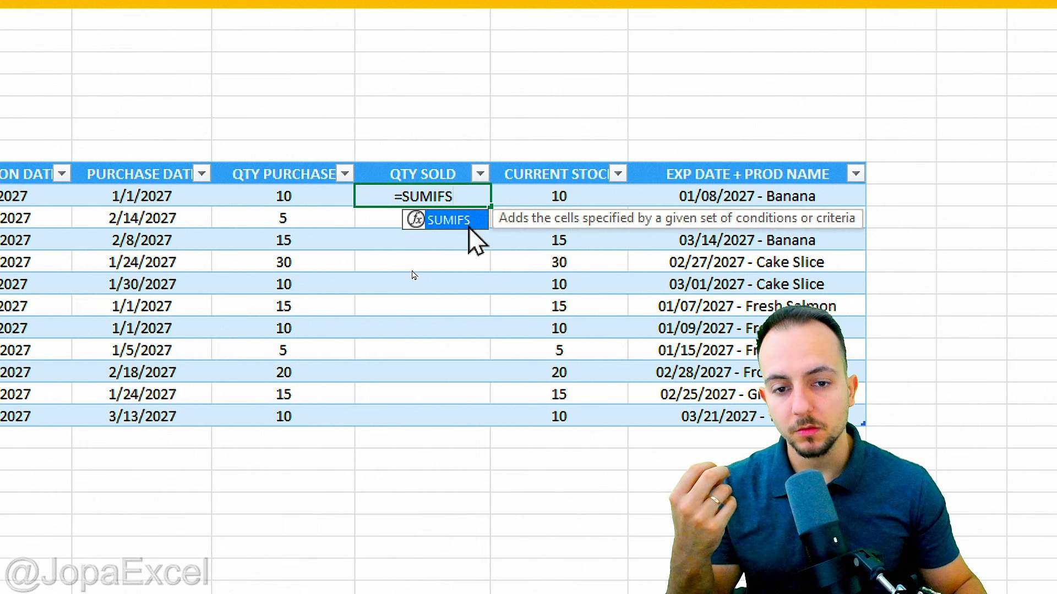
Use the QTY SOLD column of the Sales Entries table, Table2[QTY SOLD], as the SUMIFS sum range.
{"action": "type", "text": "('Sales Entries'!"}
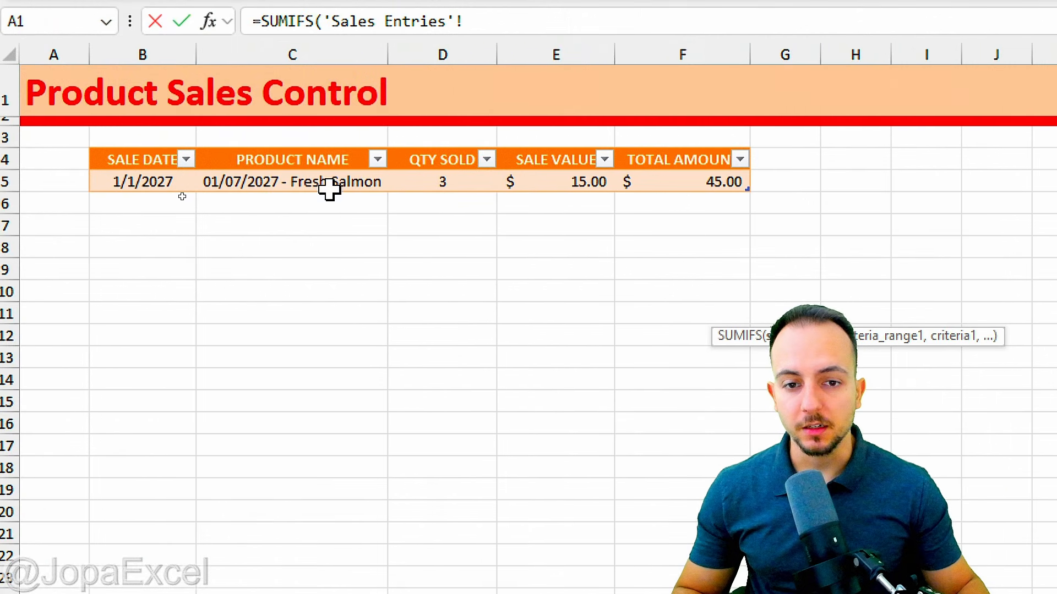
{"action": "left_click", "coordinate": [457, 181]}
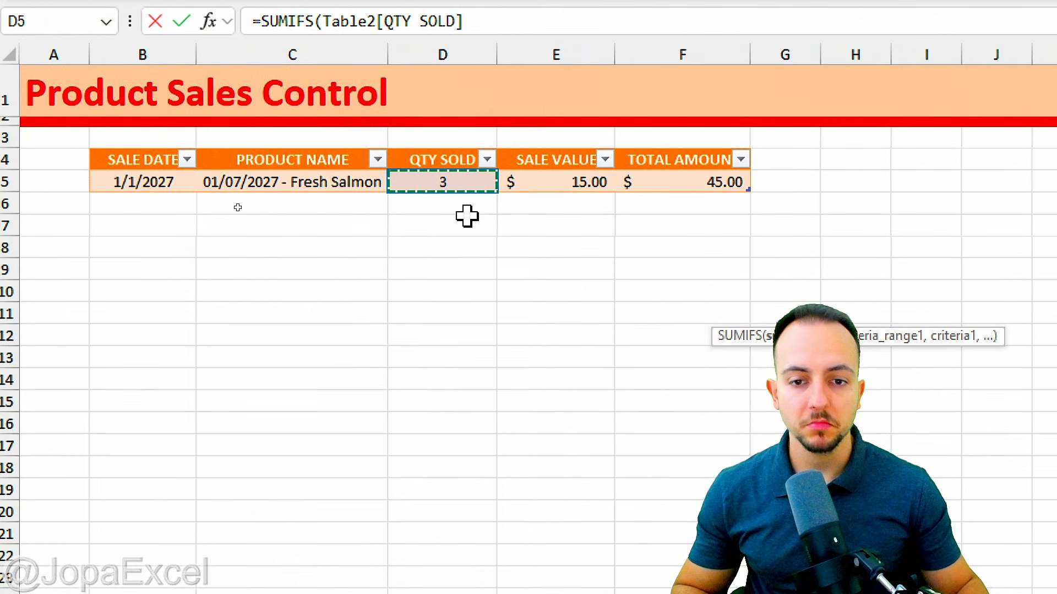
{"action": "mouse_move", "coordinate": [473, 177]}
{"action": "left_mouse_down"}
{"action": "mouse_move", "coordinate": [376, 168]}
{"action": "mouse_move", "coordinate": [517, 192]}
{"action": "mouse_move", "coordinate": [426, 164]}
{"action": "left_mouse_up"}
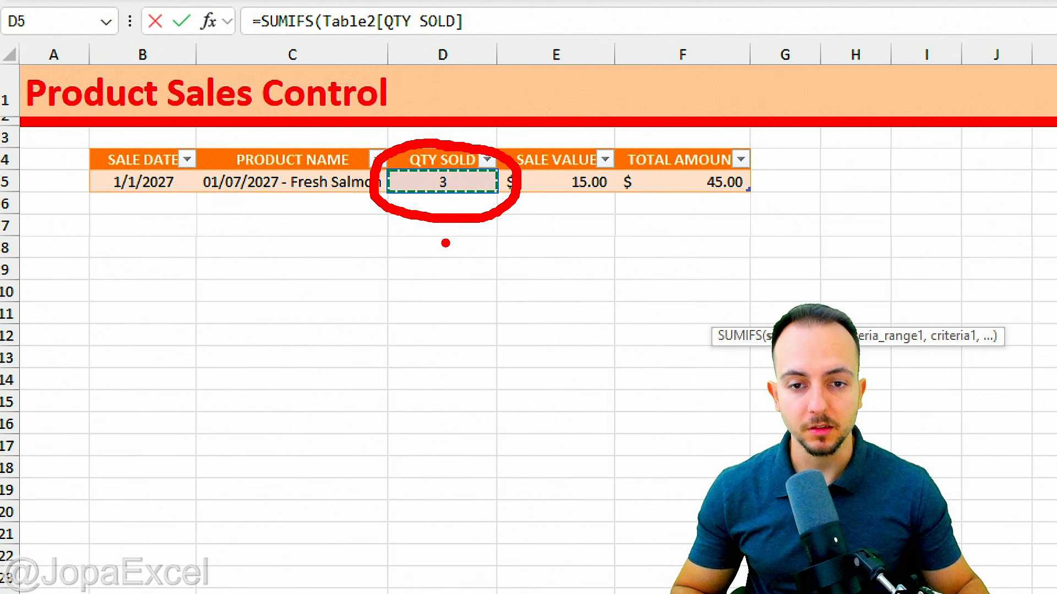
{"action": "key", "text": "Escape"}
{"action": "type", "text": ","}
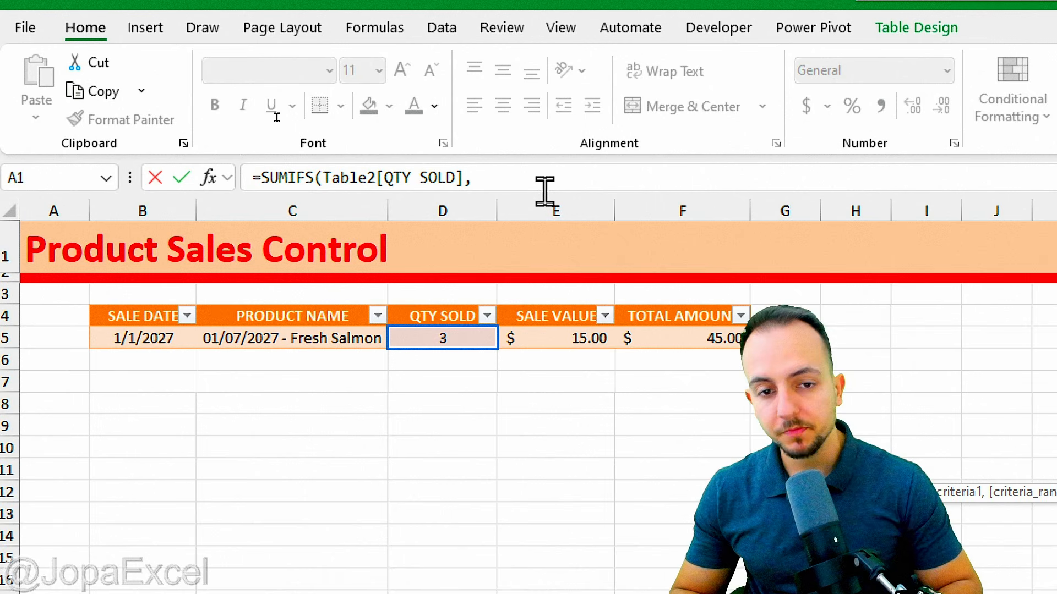
Add the sales table's PRODUCT NAME column, Table2[PRODUCT NAME], as the first SUMIFS criteria range.
{"action": "mouse_move", "coordinate": [489, 177]}
{"action": "left_mouse_down"}
{"action": "mouse_move", "coordinate": [507, 166]}
{"action": "mouse_move", "coordinate": [533, 188]}
{"action": "left_mouse_up"}
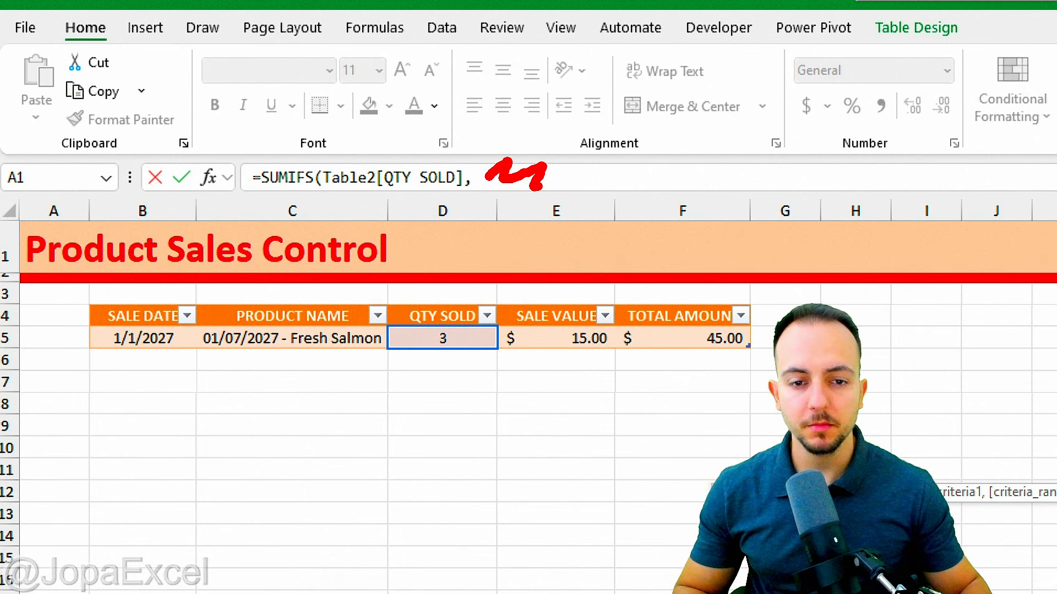
{"action": "key", "text": "Escape"}
{"action": "left_click", "coordinate": [507, 177]}
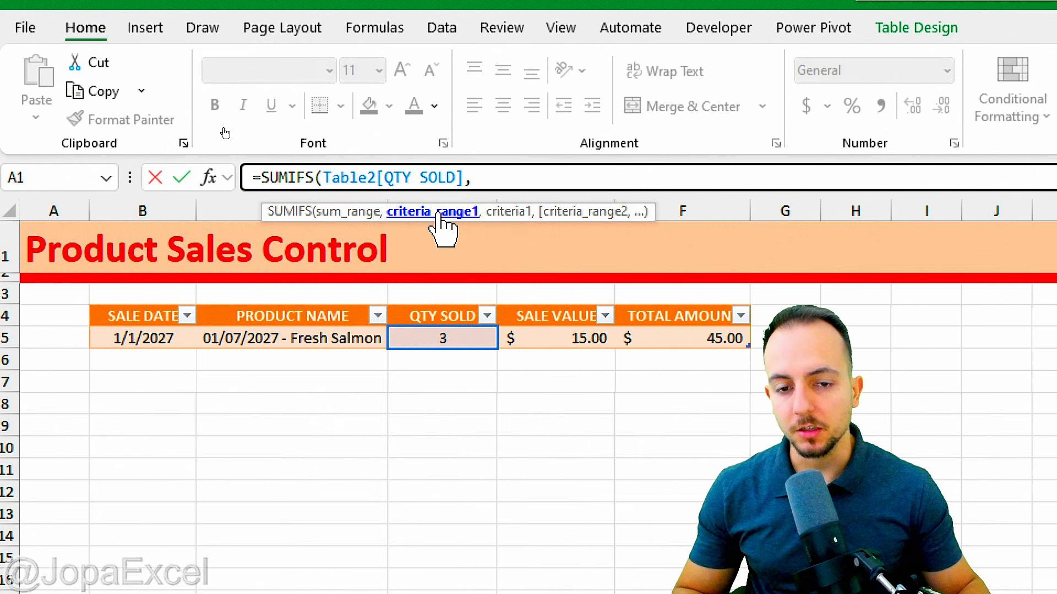
{"action": "left_click", "coordinate": [335, 338]}
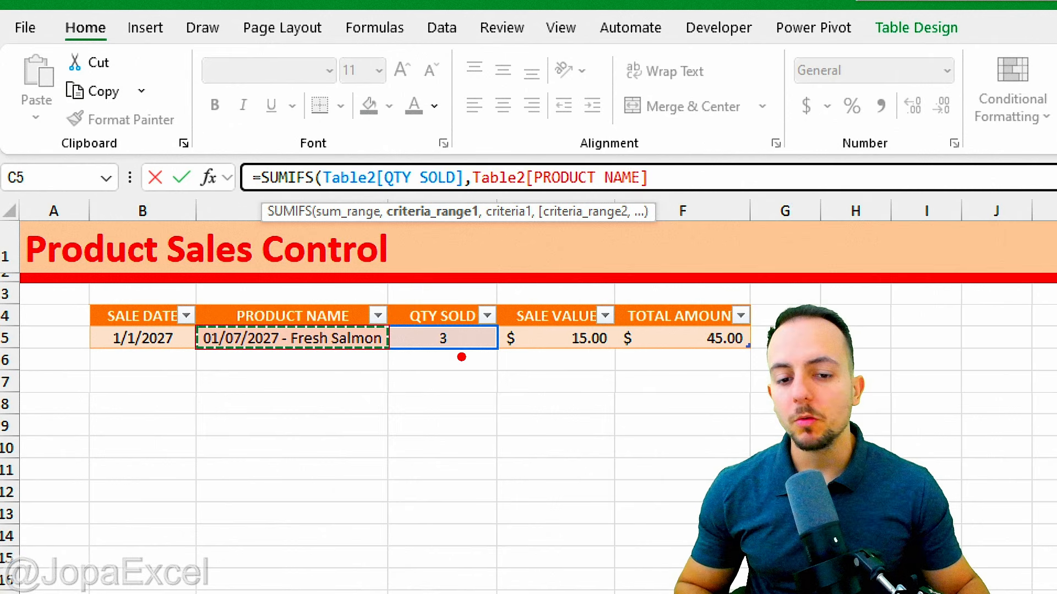
{"action": "left_click_drag", "start_coordinate": [462, 358], "coordinate": [530, 486]}
{"action": "mouse_move", "coordinate": [428, 380]}
{"action": "left_mouse_down"}
{"action": "mouse_move", "coordinate": [476, 342]}
{"action": "mouse_move", "coordinate": [518, 340]}
{"action": "left_mouse_up"}
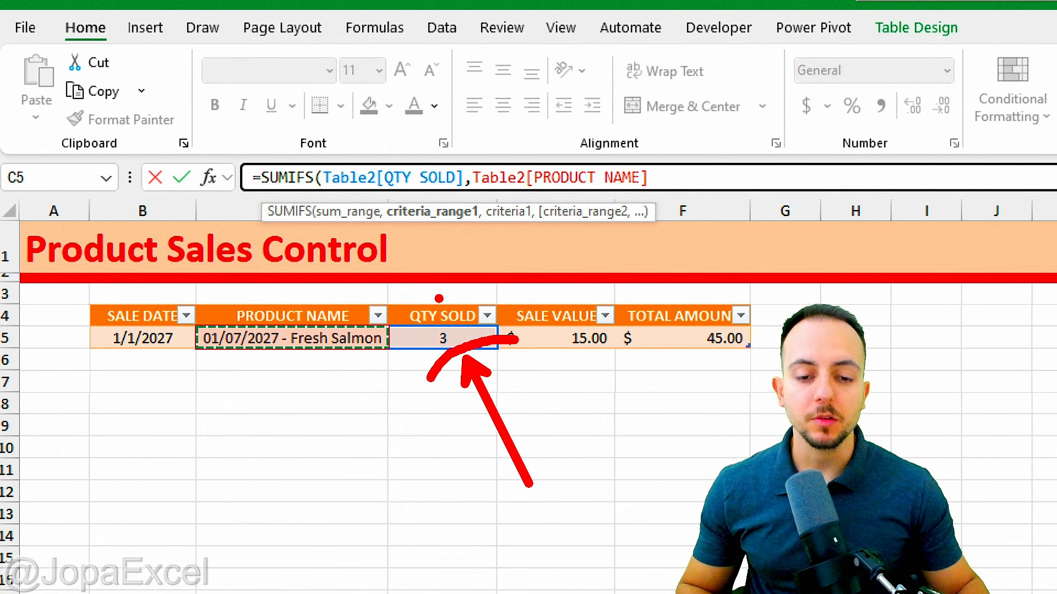
{"action": "key", "text": "e"}
{"action": "mouse_move", "coordinate": [373, 314]}
{"action": "left_mouse_down"}
{"action": "mouse_move", "coordinate": [220, 369]}
{"action": "mouse_move", "coordinate": [350, 311]}
{"action": "mouse_move", "coordinate": [436, 222]}
{"action": "left_mouse_up"}
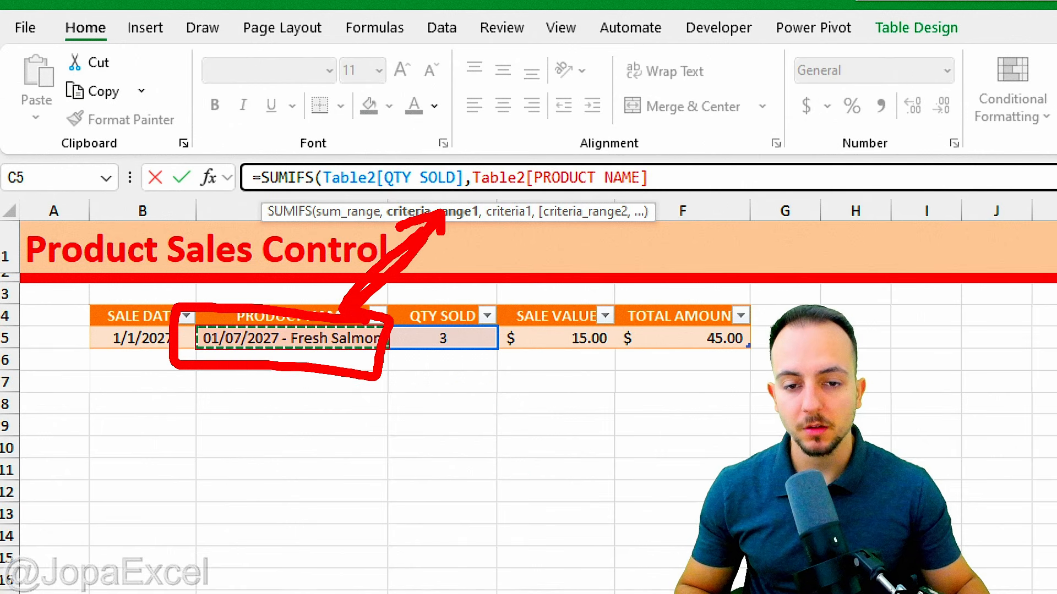
{"action": "key", "text": "e"}
{"action": "left_click_drag", "start_coordinate": [526, 192], "coordinate": [465, 217]}
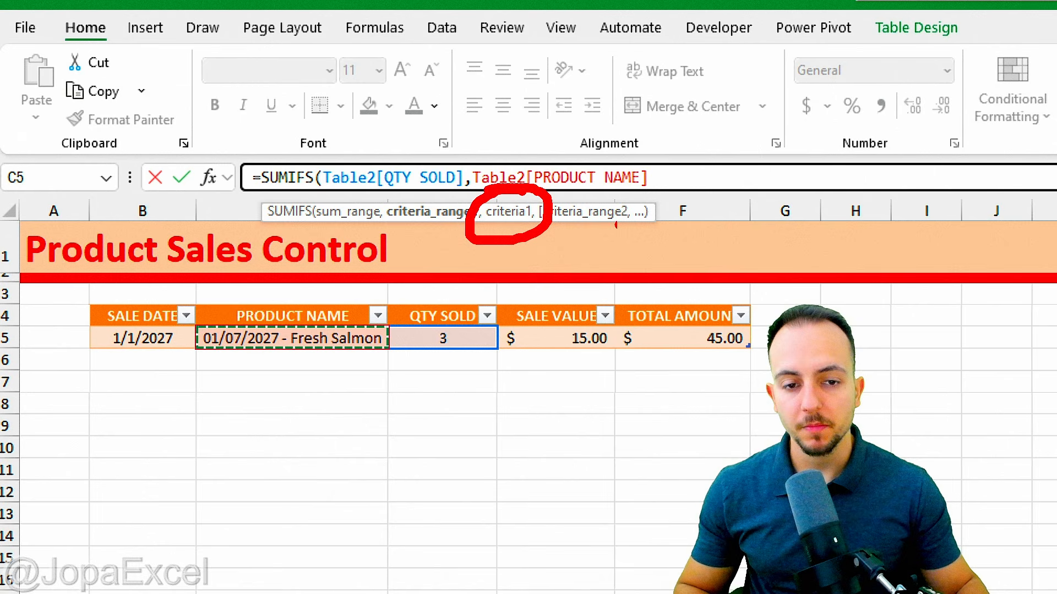
{"action": "key", "text": "Escape"}
Set the SUMIFS criterion to the same row's EXP DATE + PROD NAME cell on Stock n Entries.
{"action": "type", "text": ","}
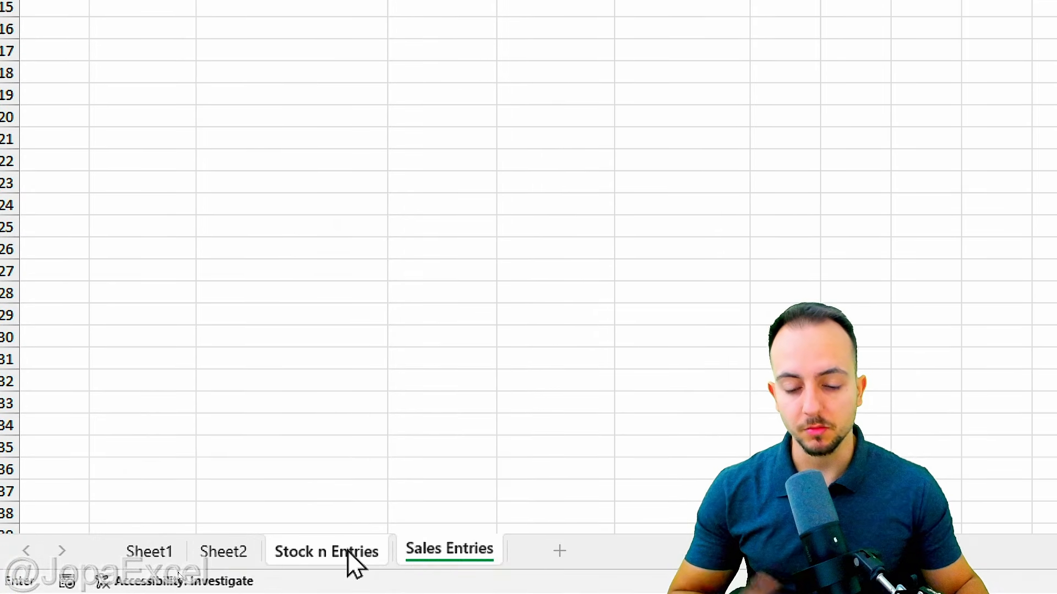
{"action": "left_click", "coordinate": [349, 552]}
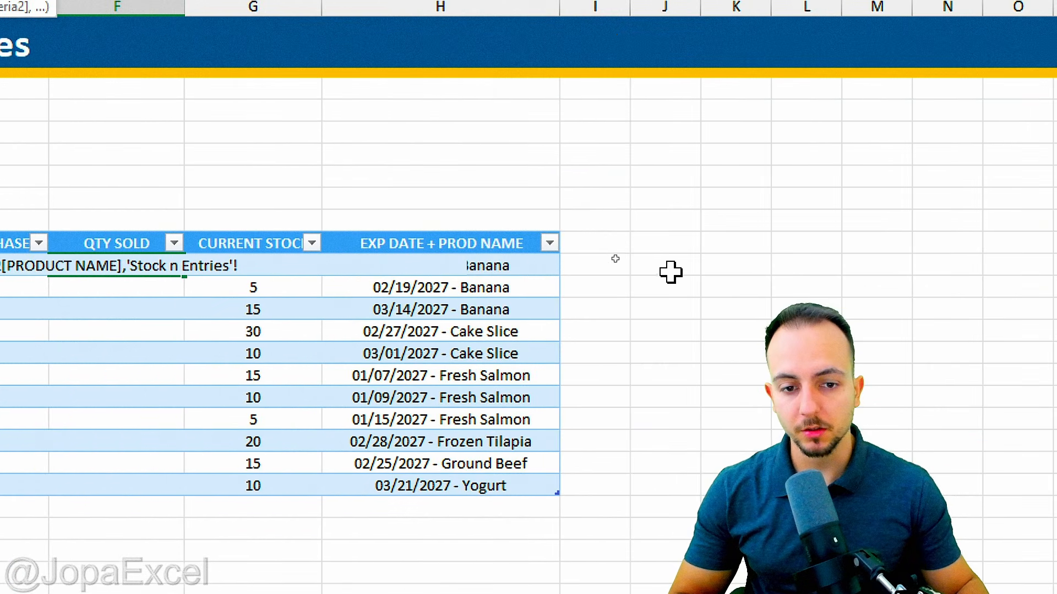
{"action": "left_click", "coordinate": [541, 266]}
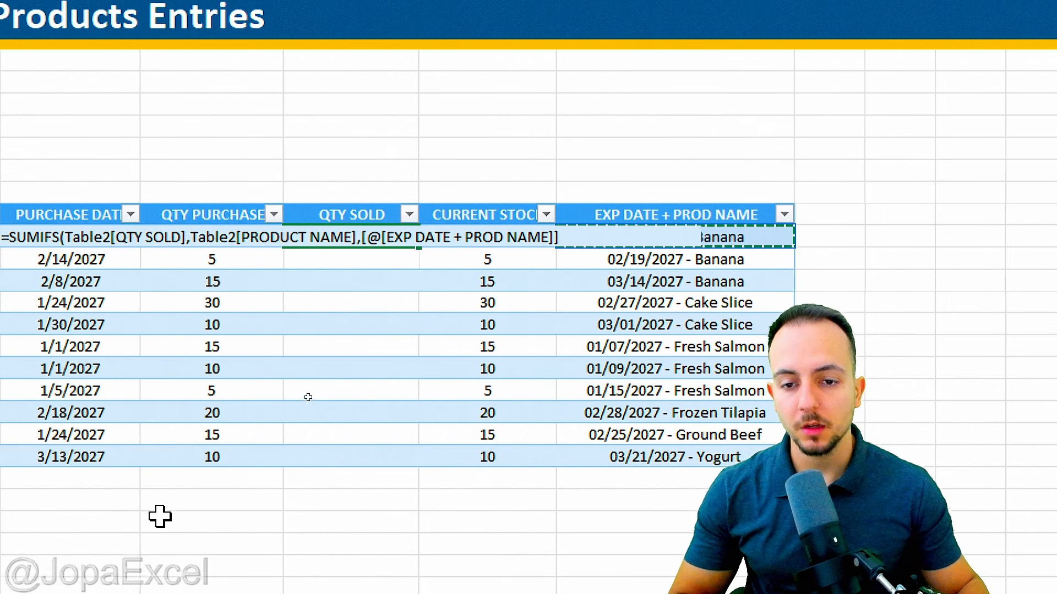
{"action": "left_click_drag", "start_coordinate": [163, 214], "coordinate": [159, 211]}
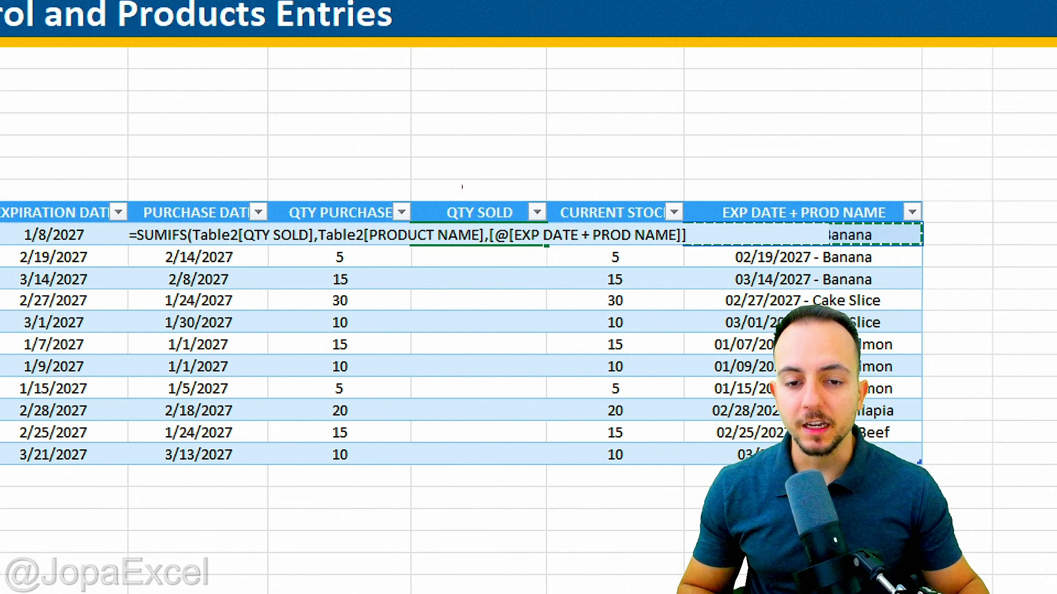
{"action": "left_click_drag", "start_coordinate": [314, 212], "coordinate": [483, 254]}
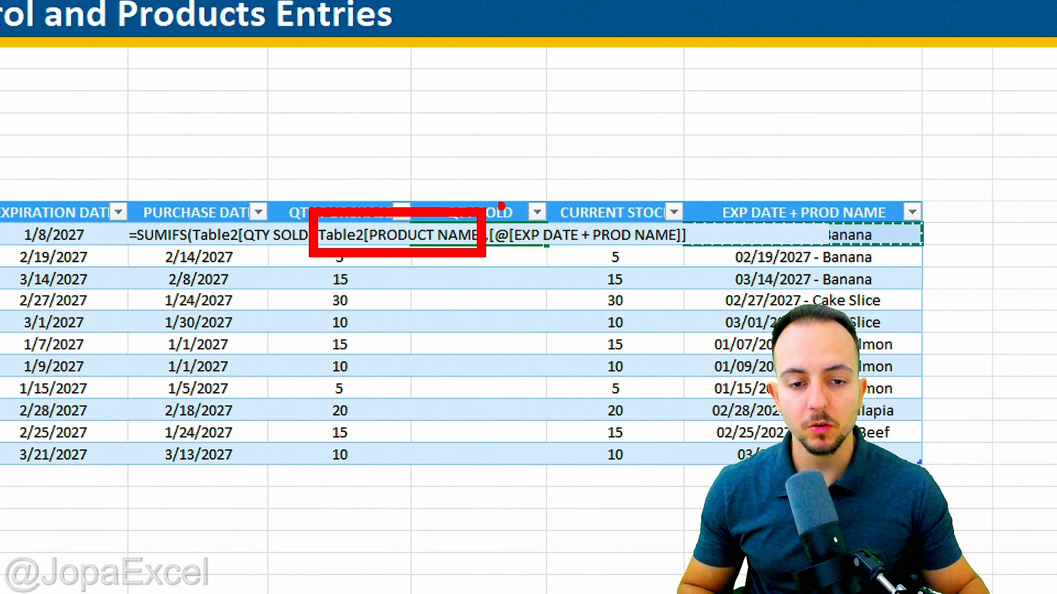
{"action": "left_click_drag", "start_coordinate": [484, 204], "coordinate": [677, 262]}
{"action": "mouse_move", "coordinate": [863, 198]}
{"action": "left_mouse_down"}
{"action": "mouse_move", "coordinate": [762, 245]}
{"action": "mouse_move", "coordinate": [811, 183]}
{"action": "left_mouse_up"}
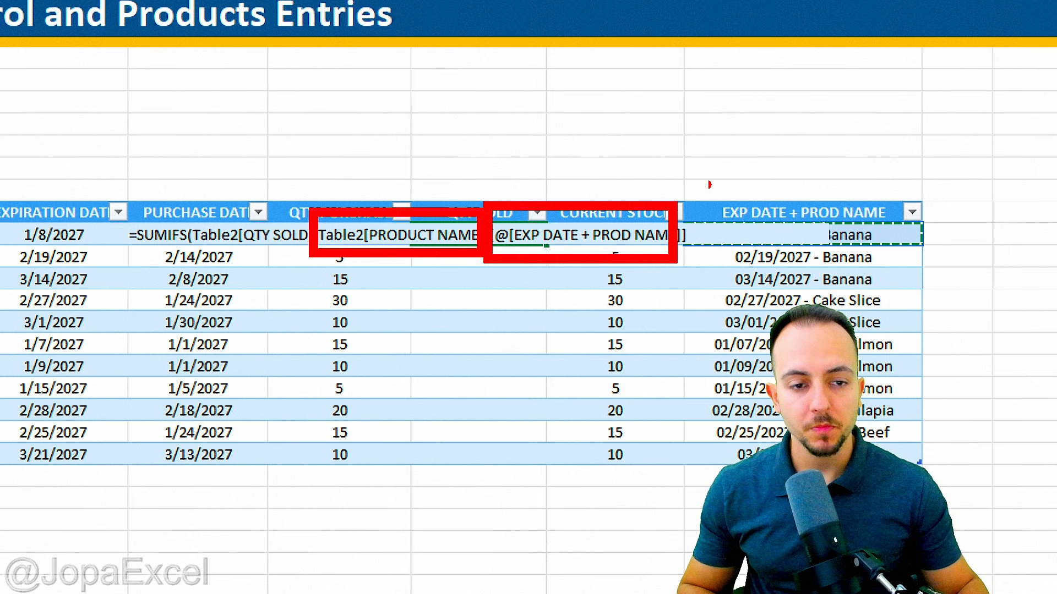
Commit the SUMIFS formula to fill the QTY SOLD column of the stock table.
{"action": "key", "text": "ctrl+z"}
{"action": "key", "text": "ctrl+z"}
{"action": "left_click_drag", "start_coordinate": [258, 218], "coordinate": [303, 131]}
{"action": "left_click_drag", "start_coordinate": [209, 242], "coordinate": [256, 252]}
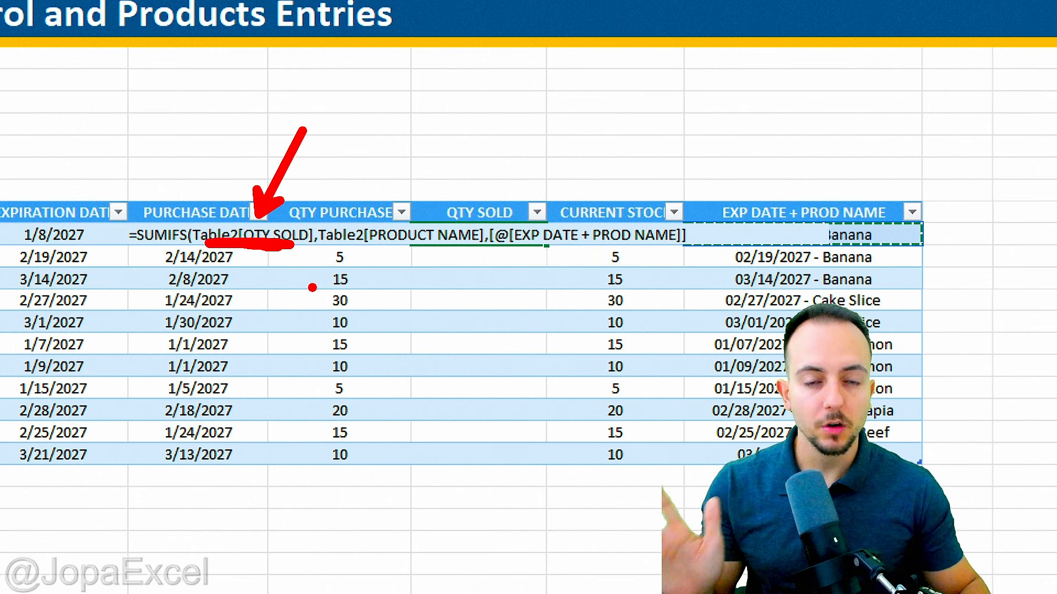
{"action": "key", "text": "Escape"}
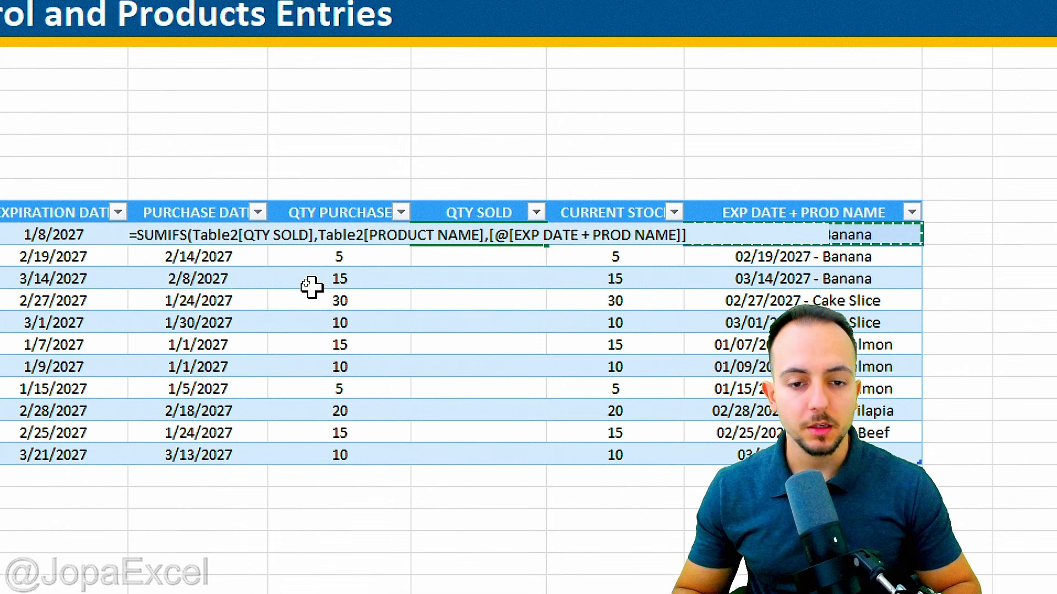
{"action": "key", "text": "Return"}
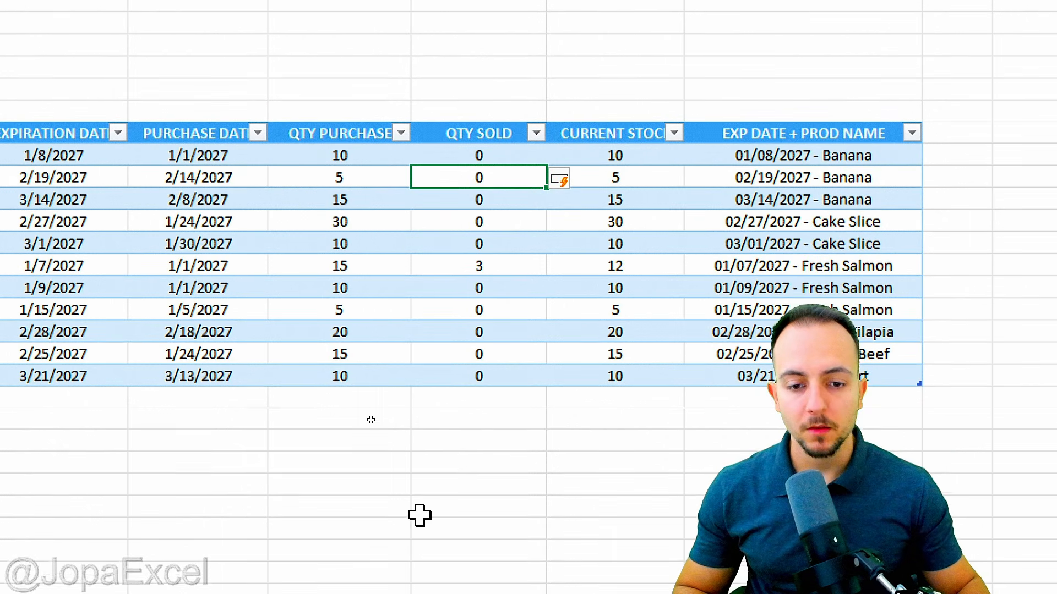
Check the quantity sold for the Fresh Salmon row expiring 1/7/2027 in the stock table.
{"action": "left_click", "coordinate": [514, 269]}
{"action": "mouse_move", "coordinate": [503, 253]}
{"action": "left_mouse_down"}
{"action": "mouse_move", "coordinate": [483, 278]}
{"action": "mouse_move", "coordinate": [492, 243]}
{"action": "left_mouse_up"}
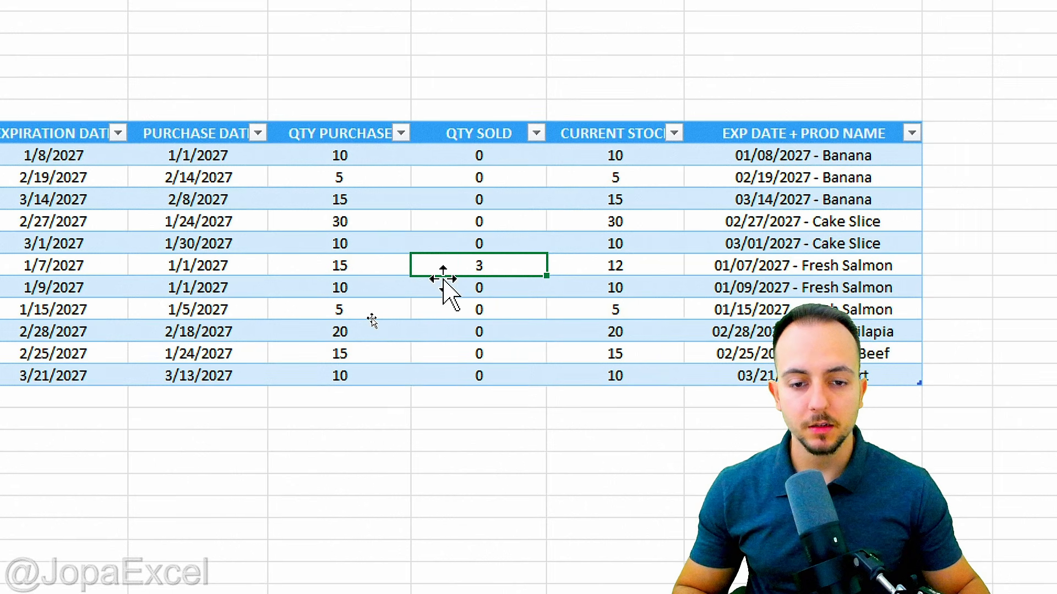
{"action": "left_click", "coordinate": [16, 265]}
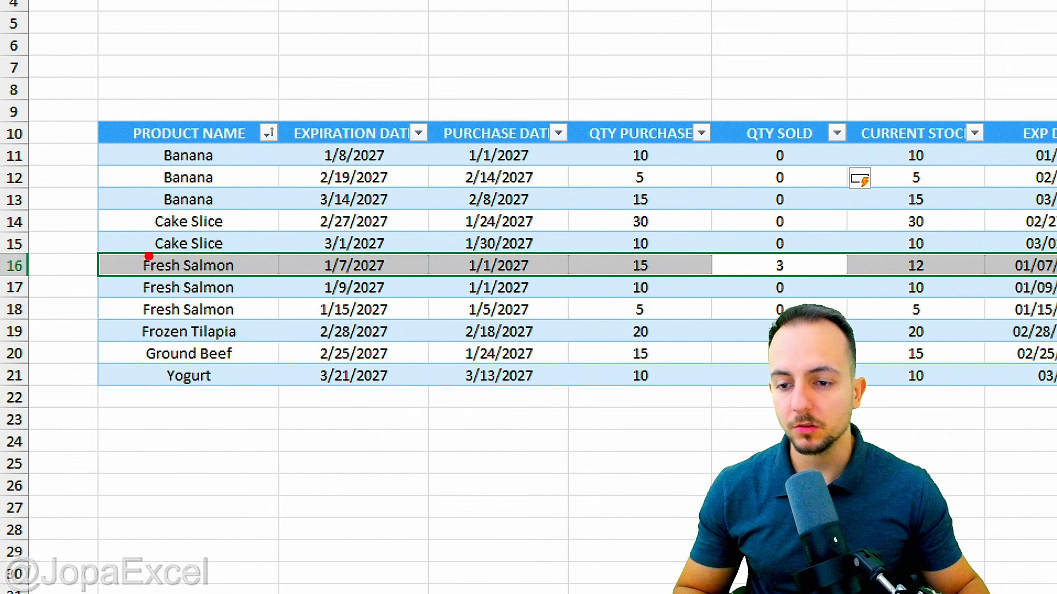
{"action": "left_click_drag", "start_coordinate": [130, 245], "coordinate": [262, 286]}
{"action": "mouse_move", "coordinate": [367, 251]}
{"action": "left_mouse_down"}
{"action": "mouse_move", "coordinate": [307, 244]}
{"action": "mouse_move", "coordinate": [393, 278]}
{"action": "mouse_move", "coordinate": [322, 237]}
{"action": "left_mouse_up"}
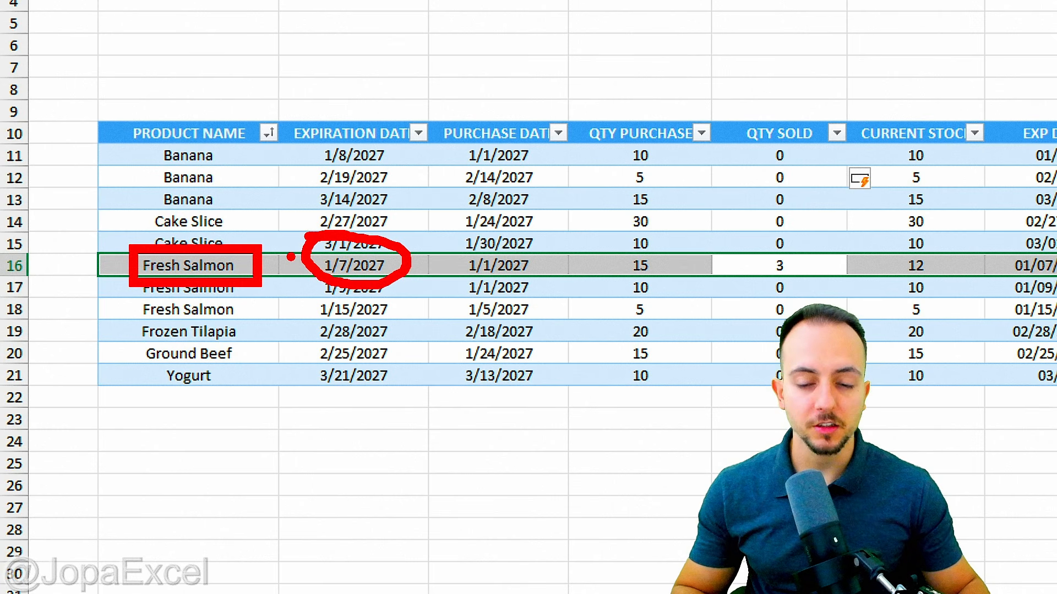
{"action": "key", "text": "Escape"}
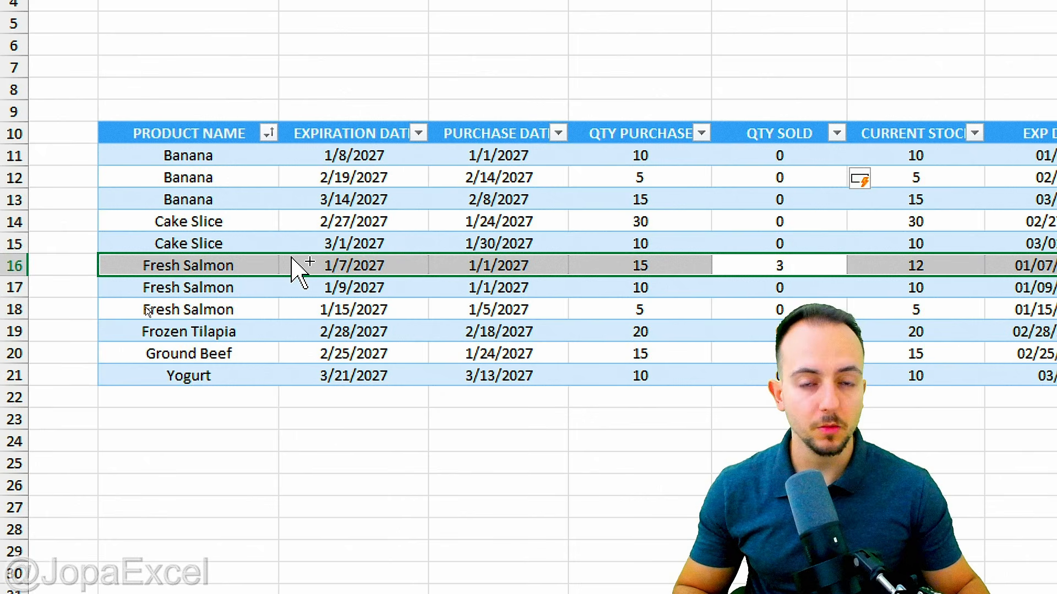
On the Sales Entries sheet, add a sale in row 6 dated 01/02/2027 for the product 03/01/2027 - Cake Slice.
{"action": "key", "text": "alt+shift+F10"}
{"action": "left_click", "coordinate": [229, 573]}
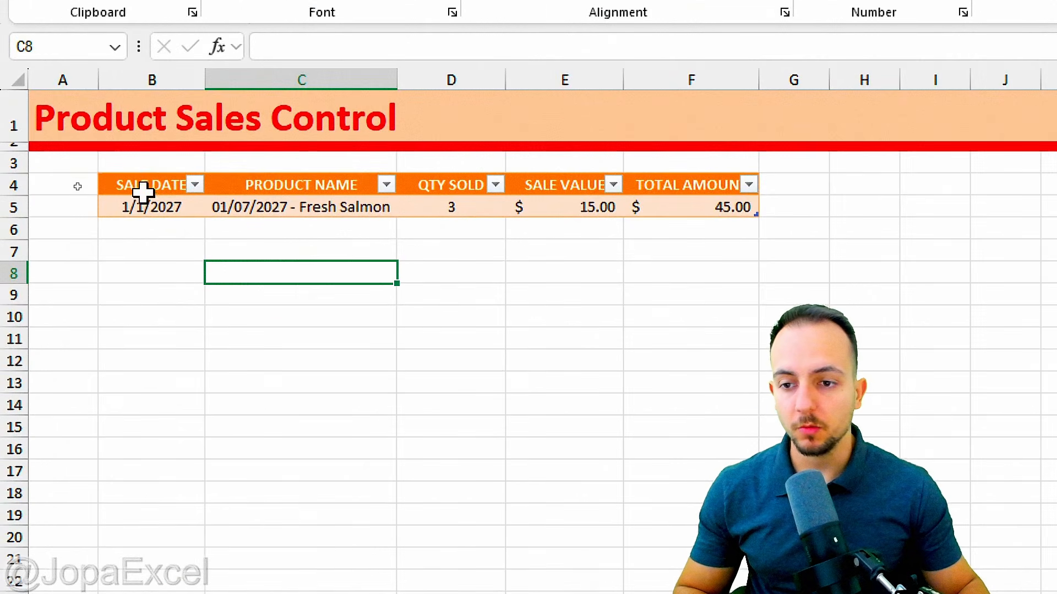
{"action": "left_click", "coordinate": [78, 201]}
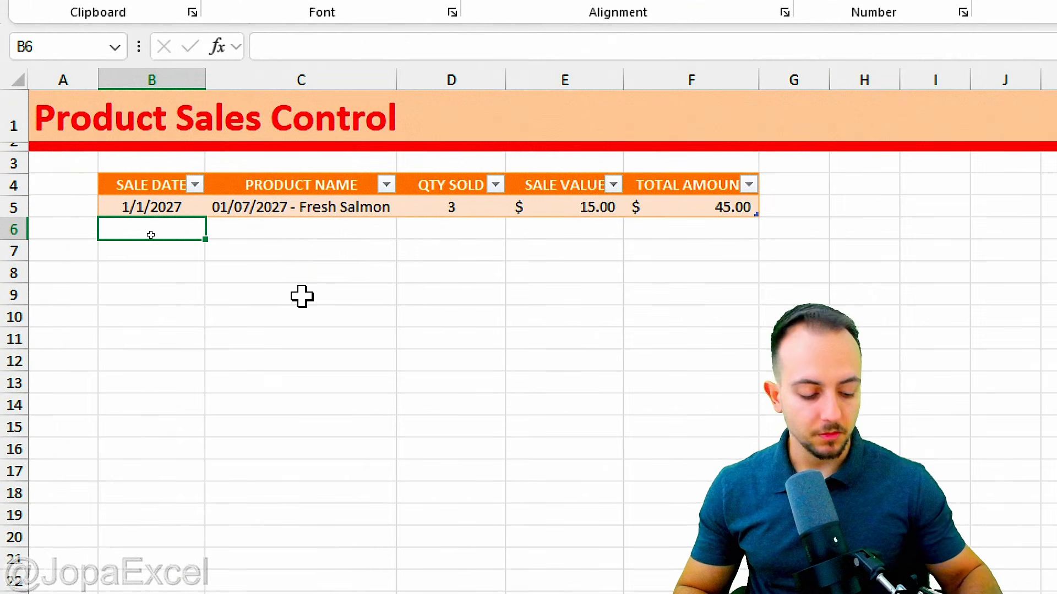
{"action": "type", "text": "01/02/2027"}
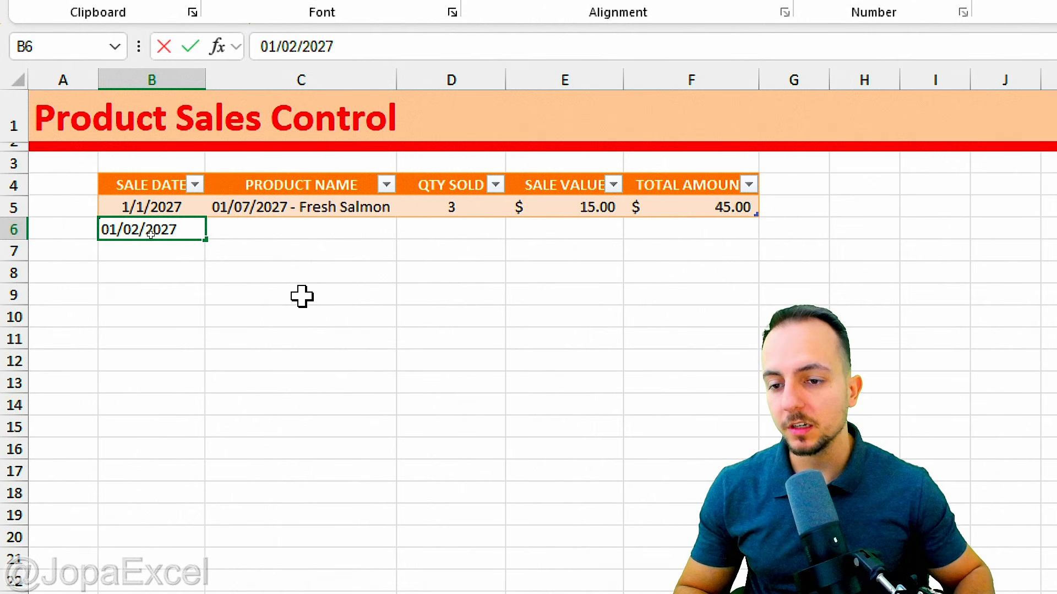
{"action": "key", "text": "Return"}
{"action": "left_click", "coordinate": [392, 232]}
{"action": "left_click", "coordinate": [406, 229]}
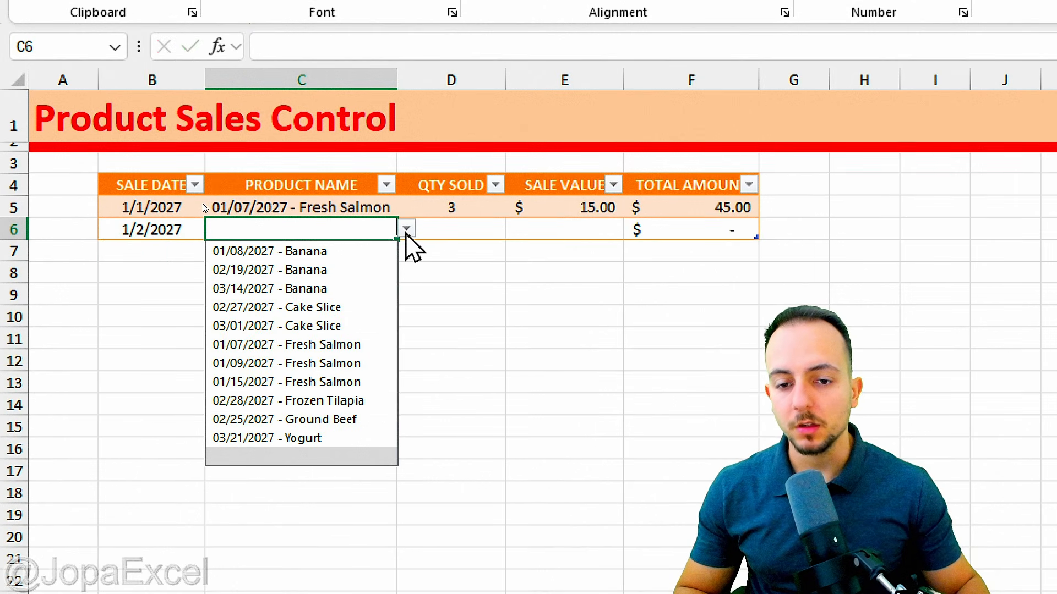
{"action": "left_click", "coordinate": [332, 326]}
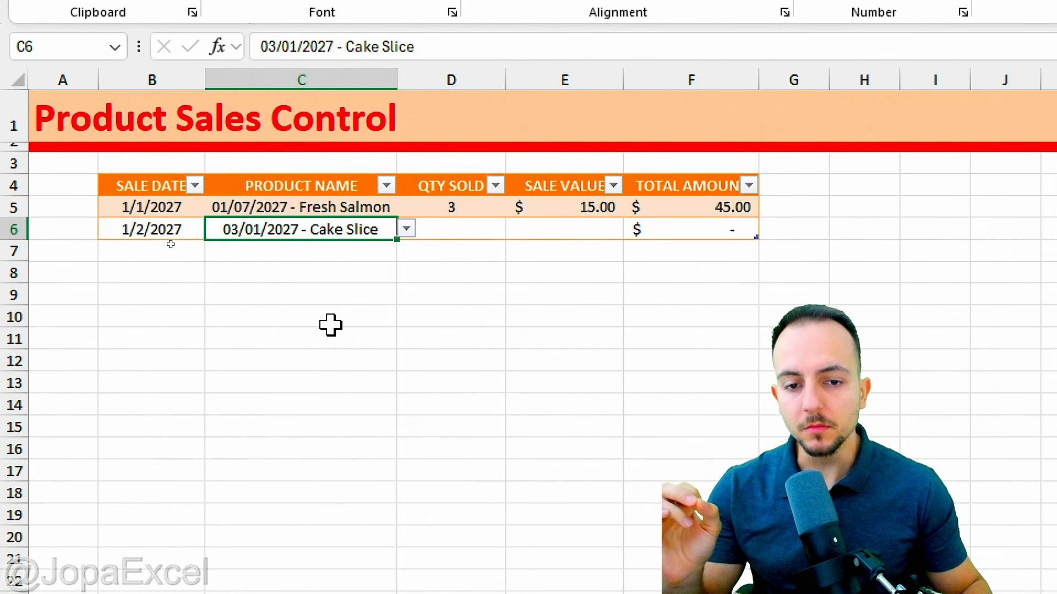
Set the Cake Slice sale's QTY SOLD to 1 and its SALE VALUE to 9.
{"action": "left_click", "coordinate": [455, 227]}
{"action": "type", "text": "1"}
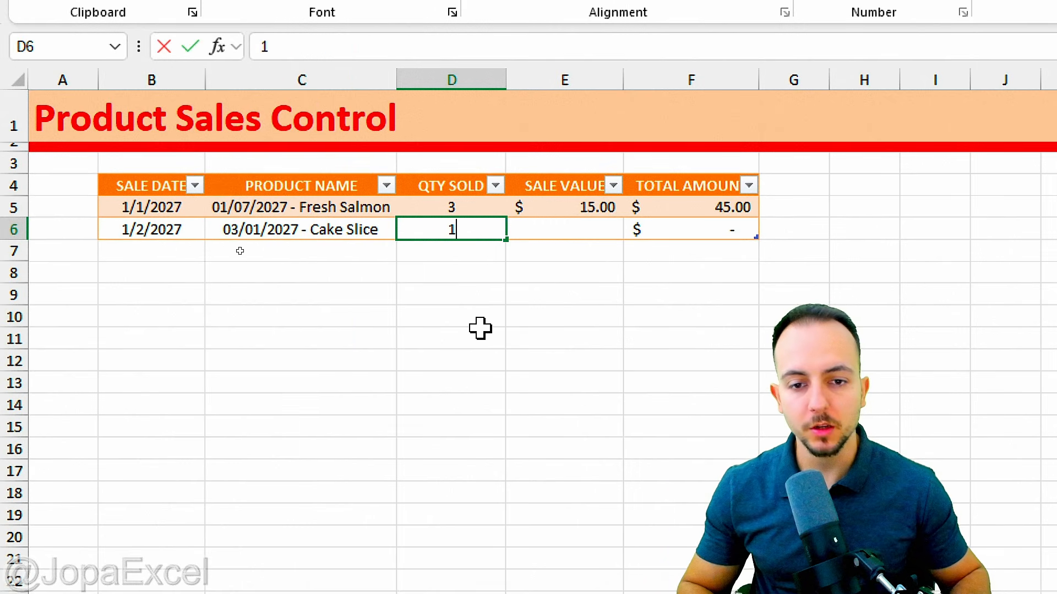
{"action": "key", "text": "Return"}
{"action": "left_click", "coordinate": [577, 234]}
{"action": "type", "text": "9"}
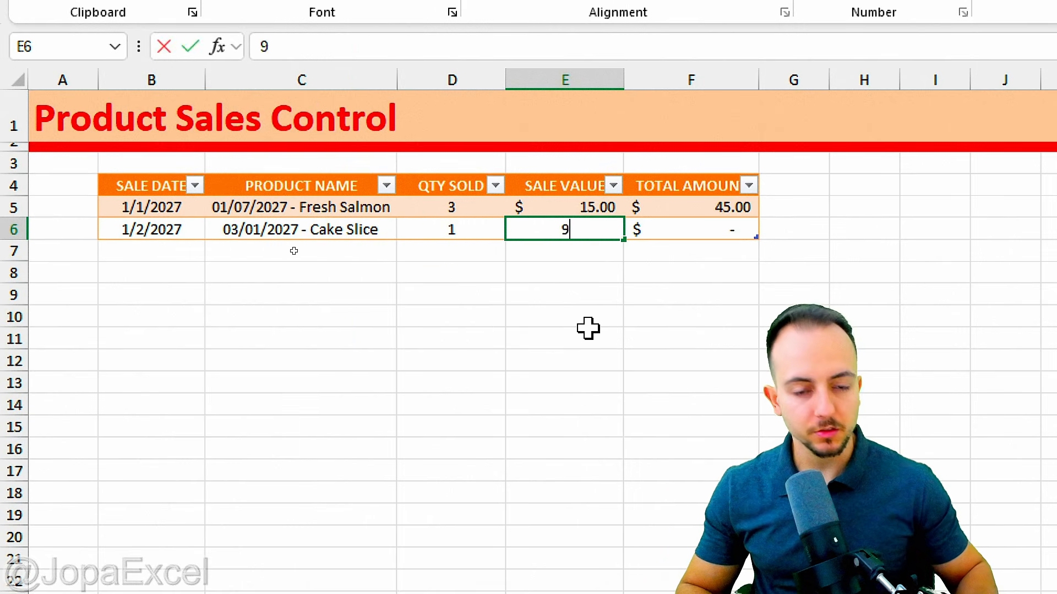
{"action": "key", "text": "Return"}
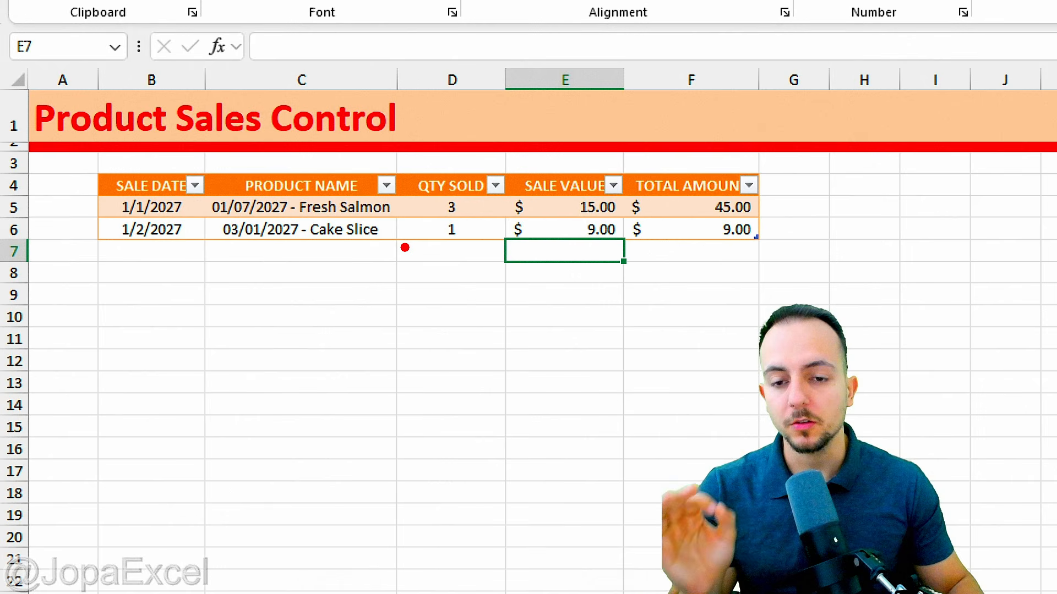
On Stock n Entries, compare the quantity sold and current stock of the two Cake Slice rows against the new sale.
{"action": "mouse_move", "coordinate": [366, 224]}
{"action": "left_mouse_down"}
{"action": "mouse_move", "coordinate": [273, 216]}
{"action": "mouse_move", "coordinate": [322, 254]}
{"action": "mouse_move", "coordinate": [380, 220]}
{"action": "left_mouse_up"}
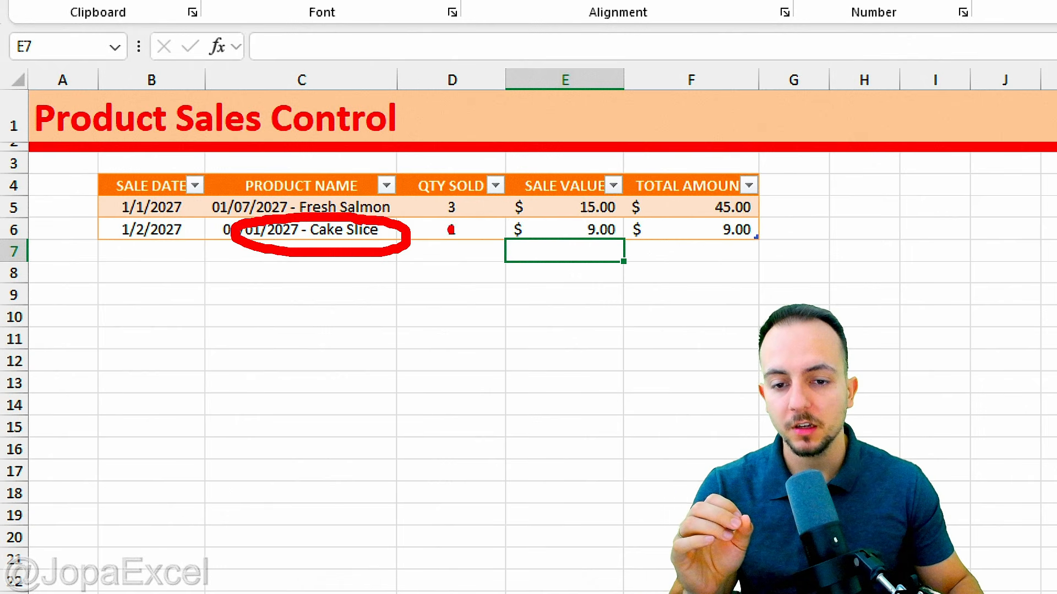
{"action": "left_click_drag", "start_coordinate": [452, 214], "coordinate": [474, 227]}
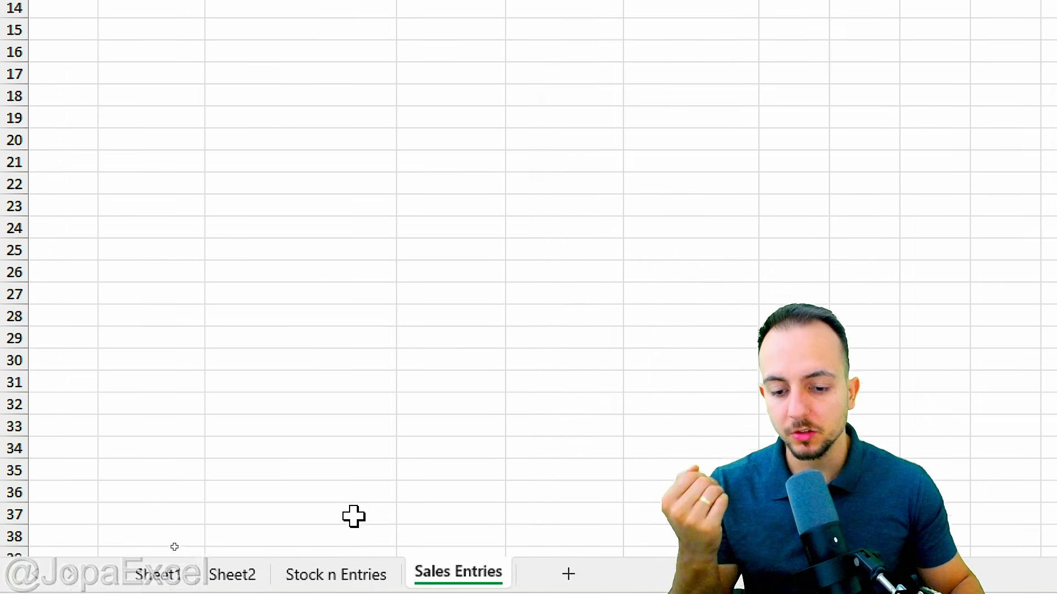
{"action": "left_click", "coordinate": [344, 572]}
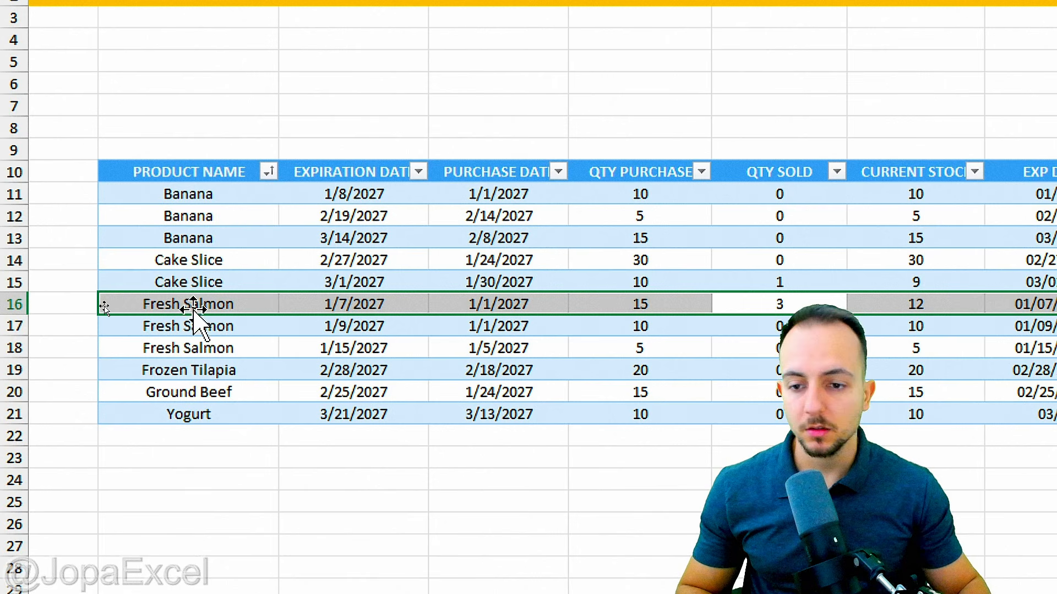
{"action": "left_click", "coordinate": [234, 279]}
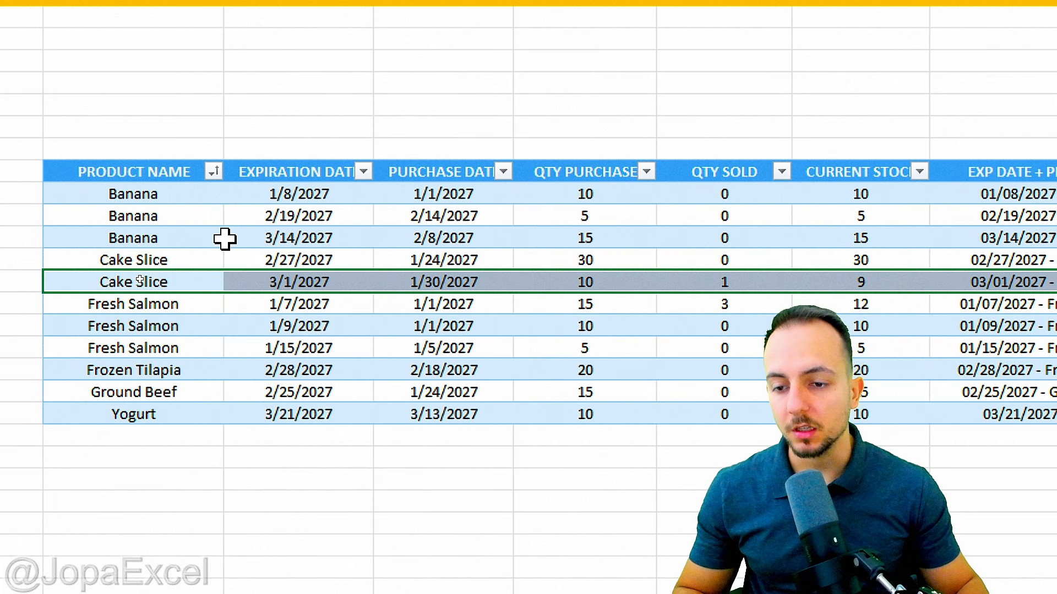
{"action": "left_click", "coordinate": [170, 171]}
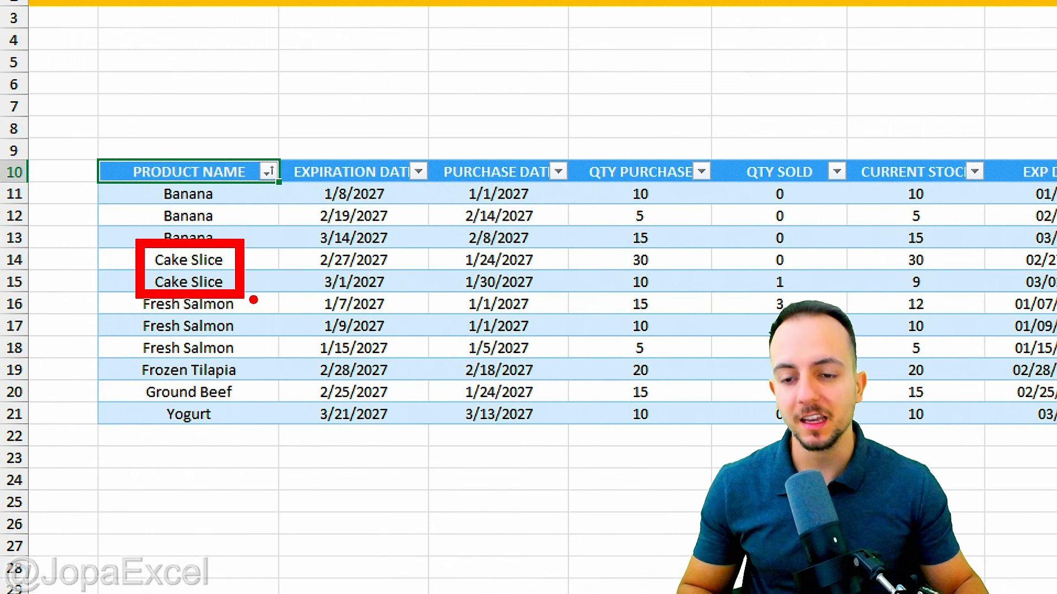
{"action": "mouse_move", "coordinate": [924, 262]}
{"action": "left_mouse_down"}
{"action": "mouse_move", "coordinate": [902, 294]}
{"action": "mouse_move", "coordinate": [894, 283]}
{"action": "mouse_move", "coordinate": [419, 300]}
{"action": "mouse_move", "coordinate": [244, 282]}
{"action": "left_mouse_up"}
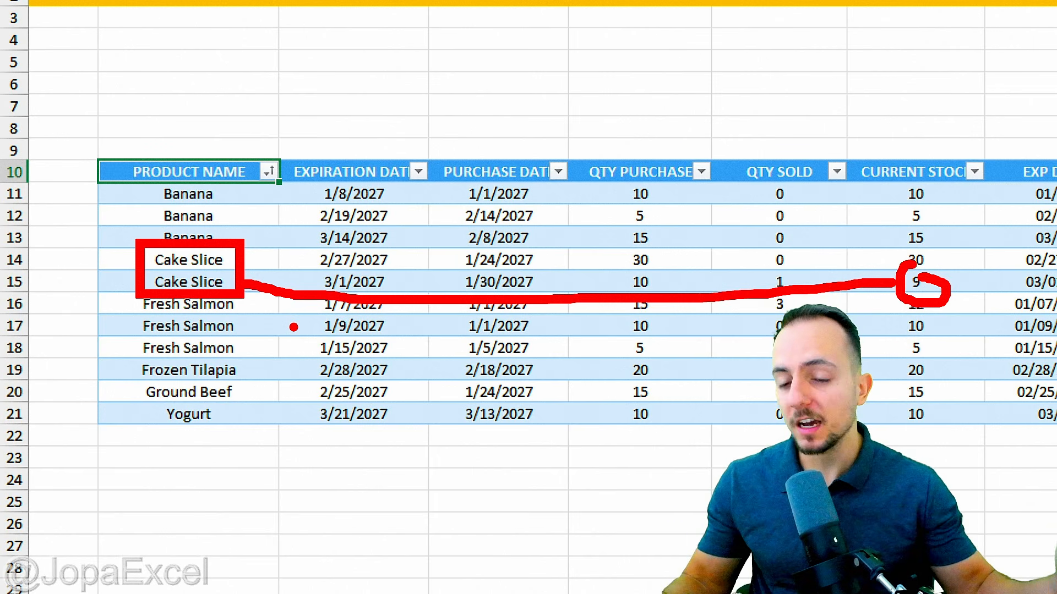
{"action": "key", "text": "ctrl+z"}
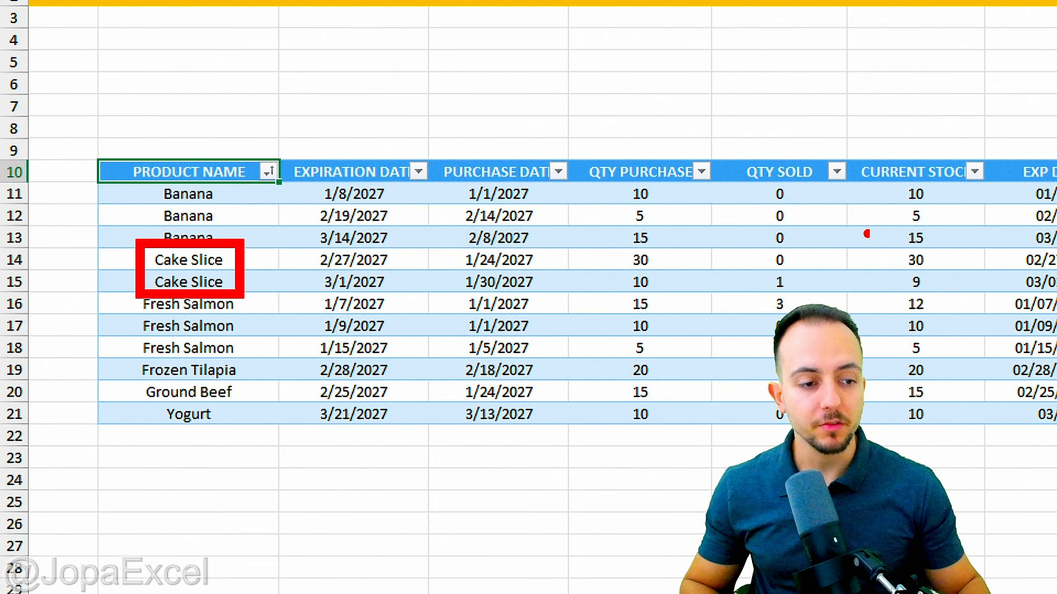
{"action": "mouse_move", "coordinate": [902, 245]}
{"action": "left_mouse_down"}
{"action": "mouse_move", "coordinate": [913, 239]}
{"action": "mouse_move", "coordinate": [930, 263]}
{"action": "left_mouse_up"}
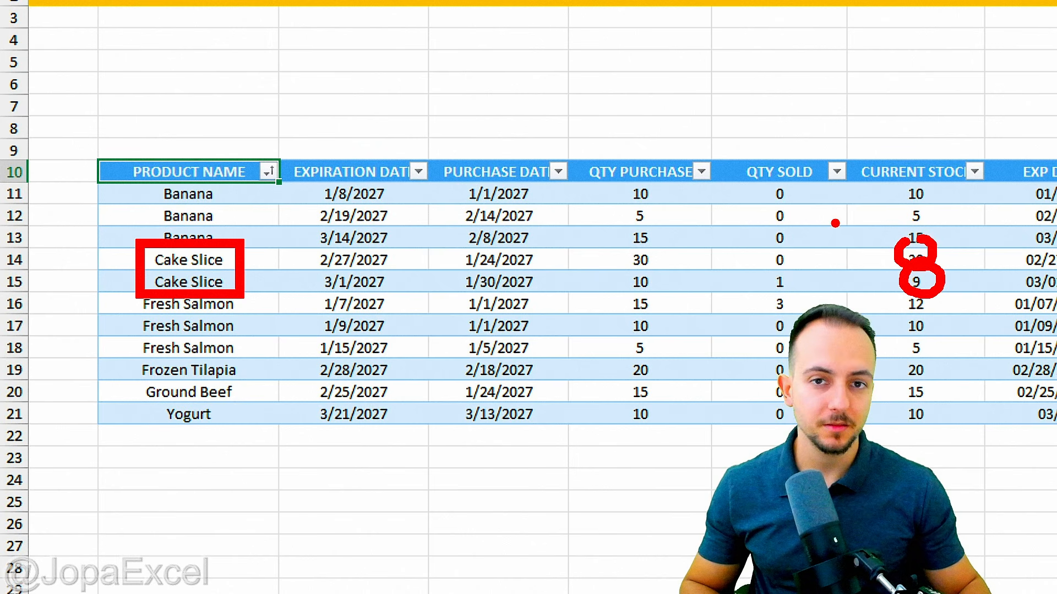
{"action": "key", "text": "Escape"}
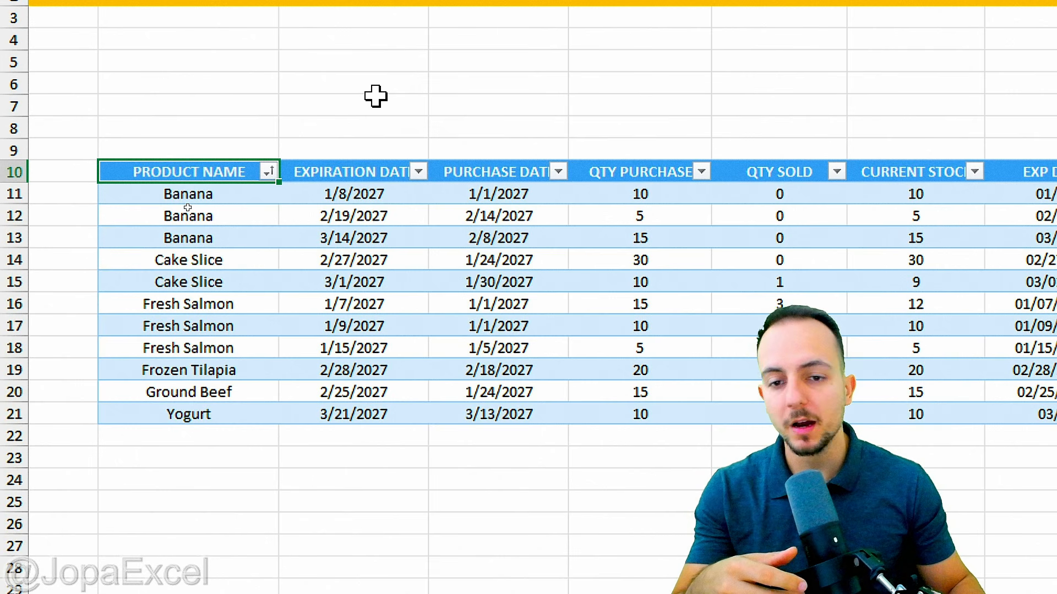
Insert a slicer for the PRODUCT NAME field of the stock table.
{"action": "left_click", "coordinate": [360, 220]}
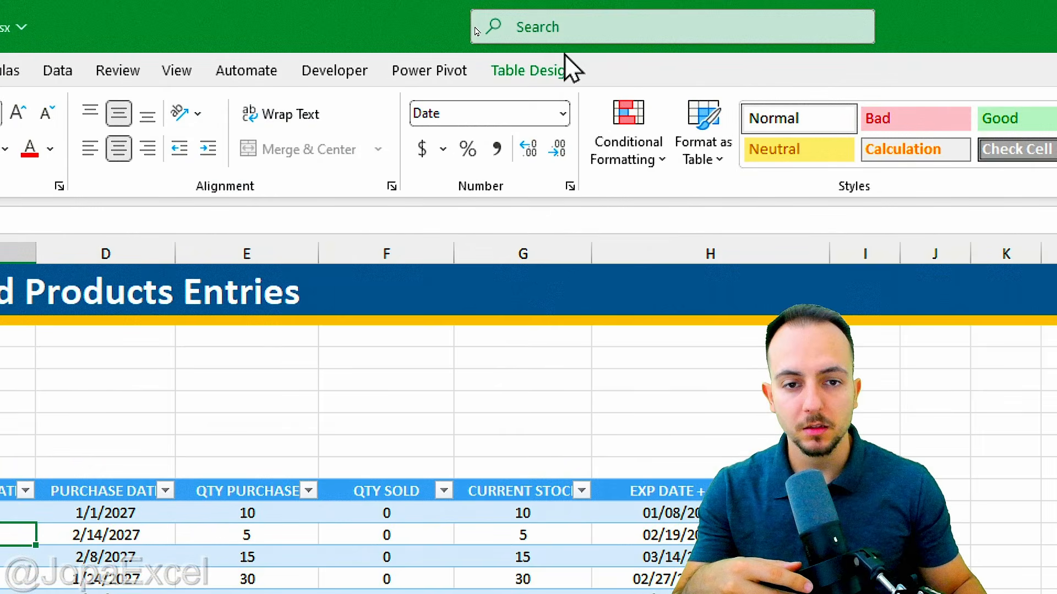
{"action": "left_click", "coordinate": [498, 71]}
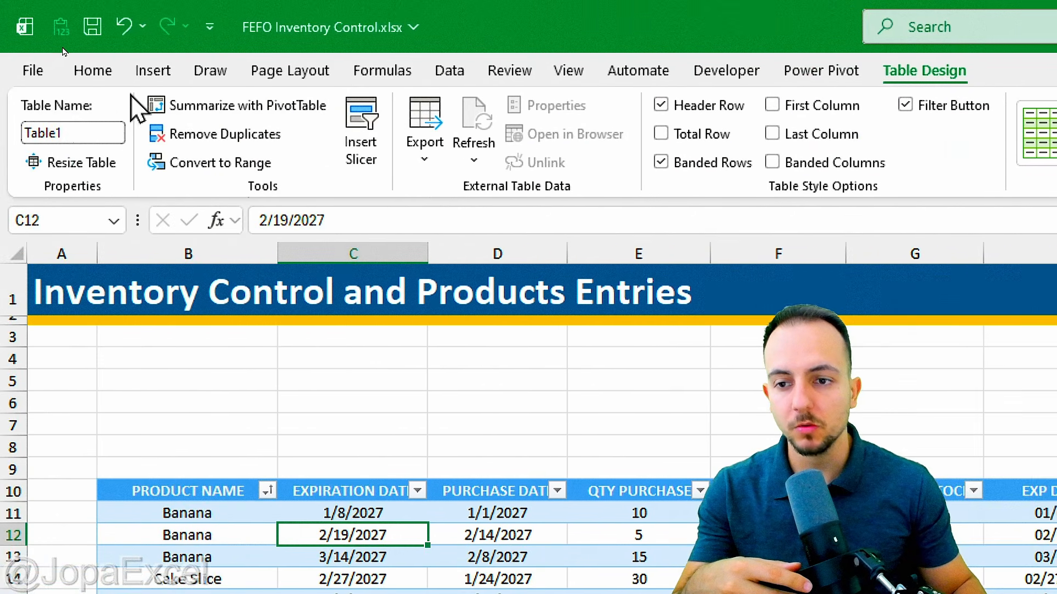
{"action": "left_click", "coordinate": [369, 170]}
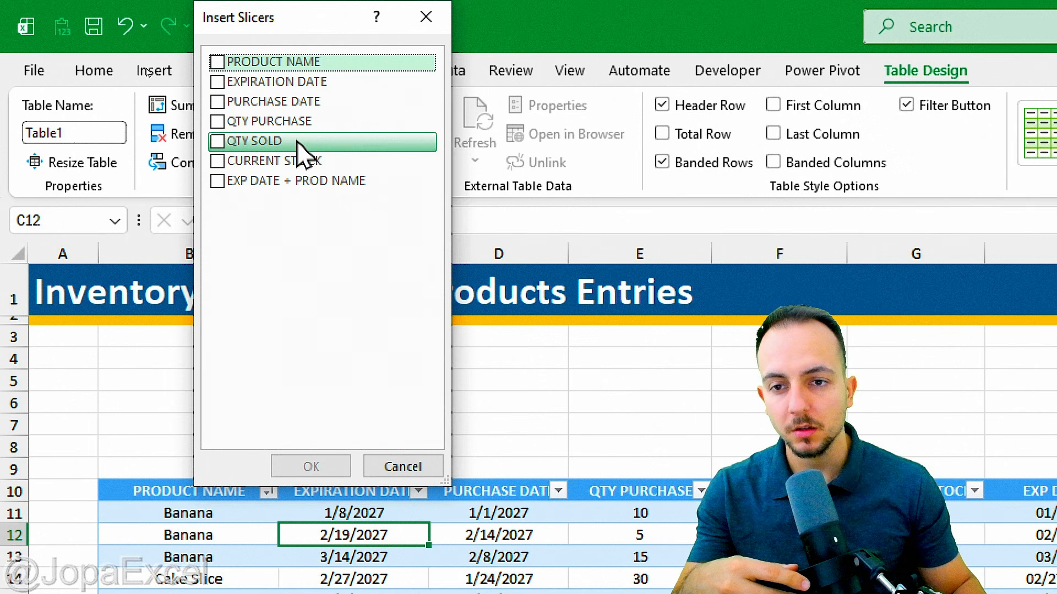
{"action": "left_click", "coordinate": [217, 62]}
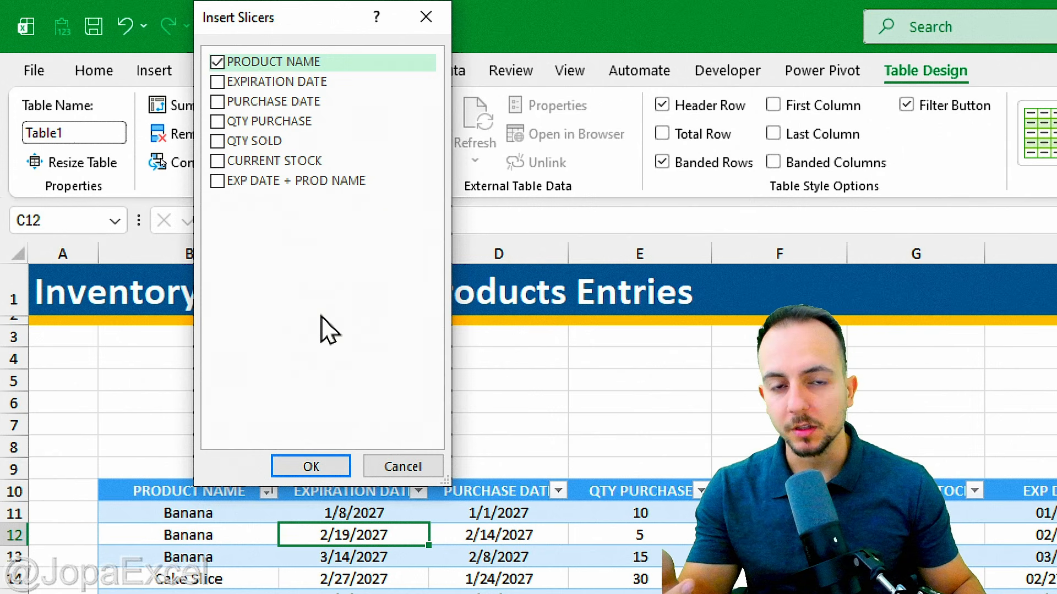
{"action": "left_click", "coordinate": [311, 468]}
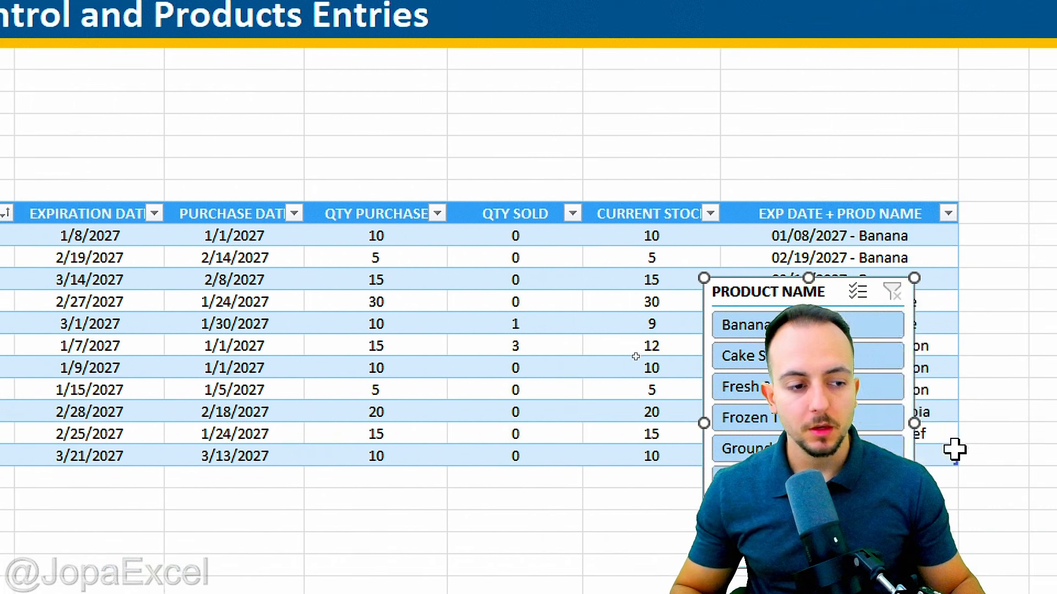
Place the PRODUCT NAME slicer in the blank rows above the stock table, resized to about 1.25 inches high and 3.93 inches wide.
{"action": "left_click_drag", "start_coordinate": [775, 289], "coordinate": [24, 121]}
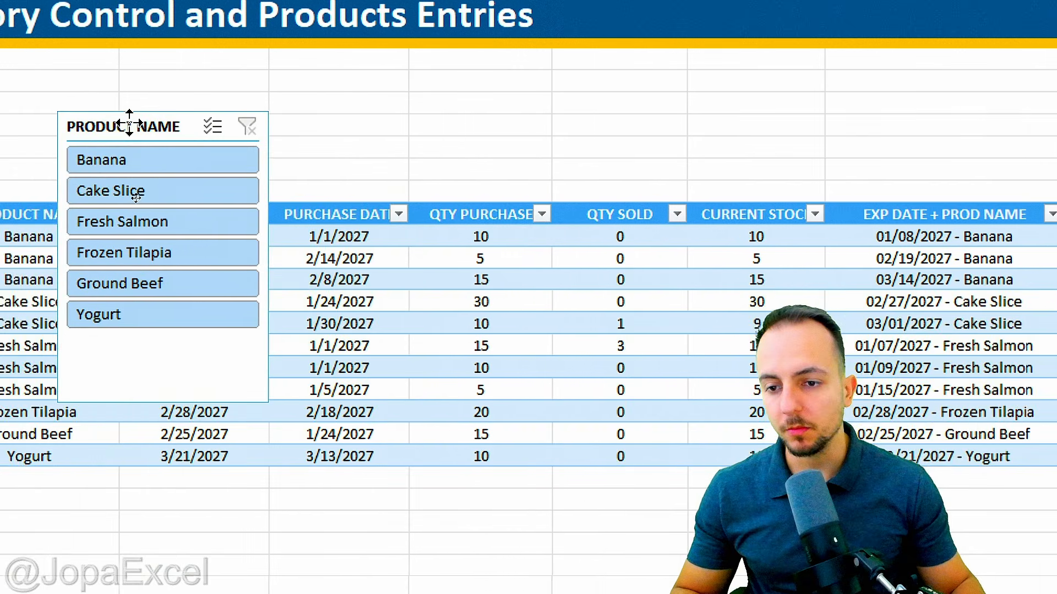
{"action": "left_click_drag", "start_coordinate": [129, 124], "coordinate": [15, 78]}
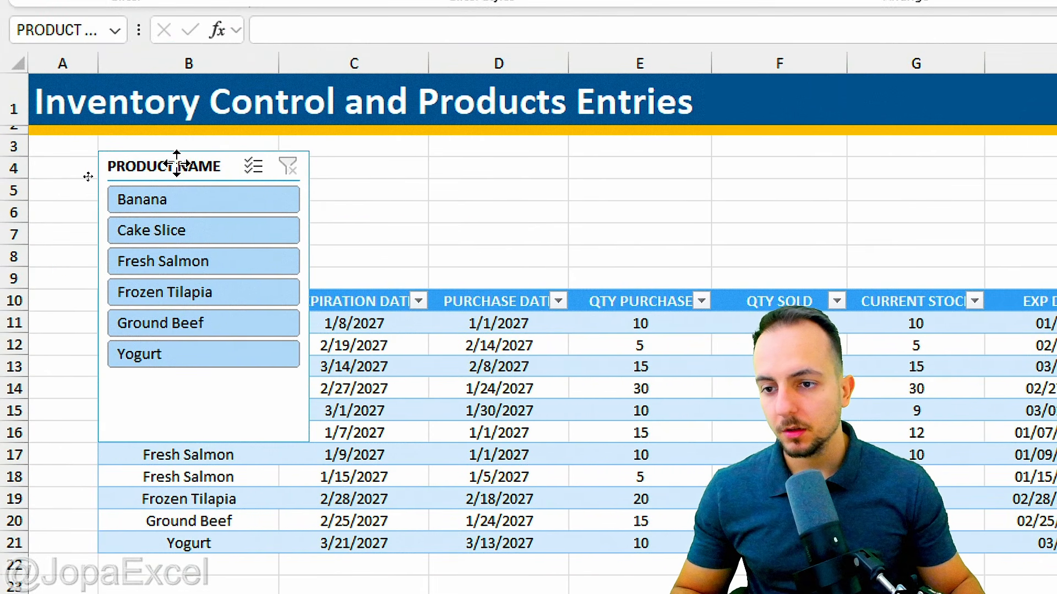
{"action": "left_click_drag", "start_coordinate": [177, 164], "coordinate": [177, 169]}
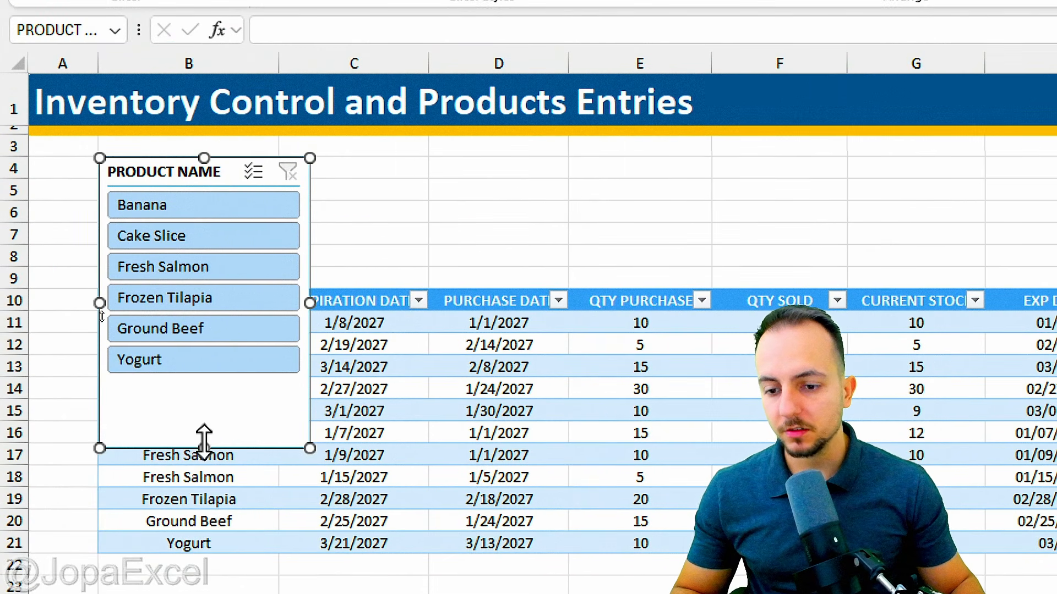
{"action": "left_click_drag", "start_coordinate": [205, 440], "coordinate": [514, 289]}
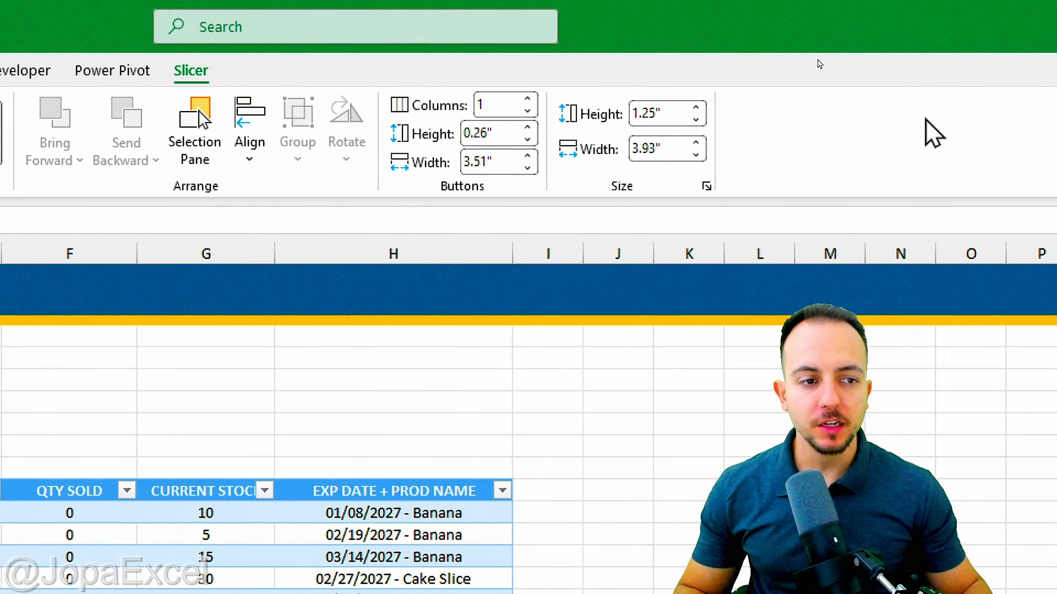
Arrange the PRODUCT NAME slicer's buttons in 3 columns and increase the button height.
{"action": "left_click", "coordinate": [527, 99]}
{"action": "left_click", "coordinate": [527, 99]}
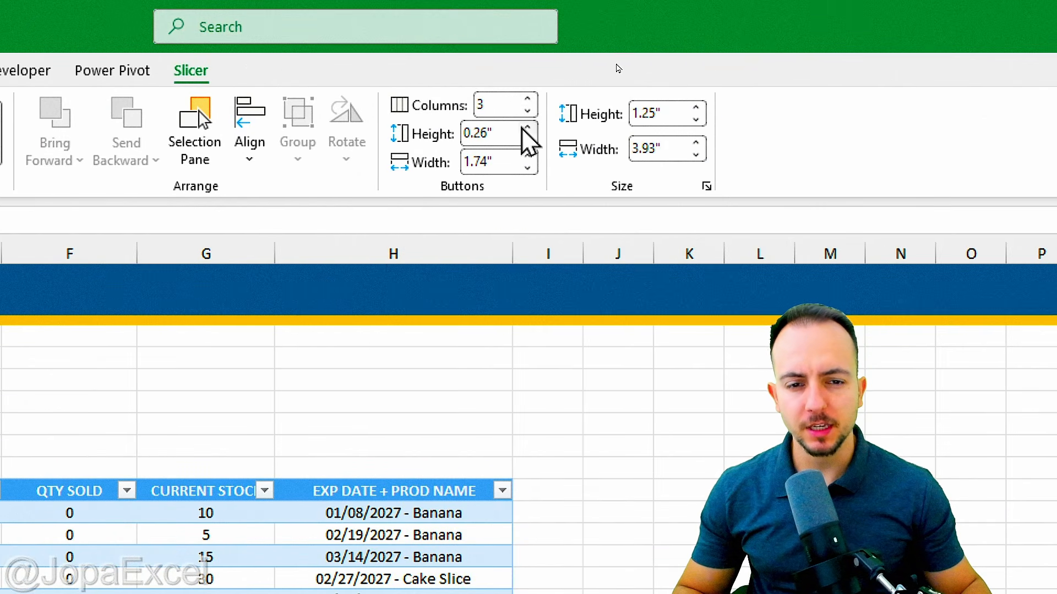
{"action": "left_click", "coordinate": [527, 127]}
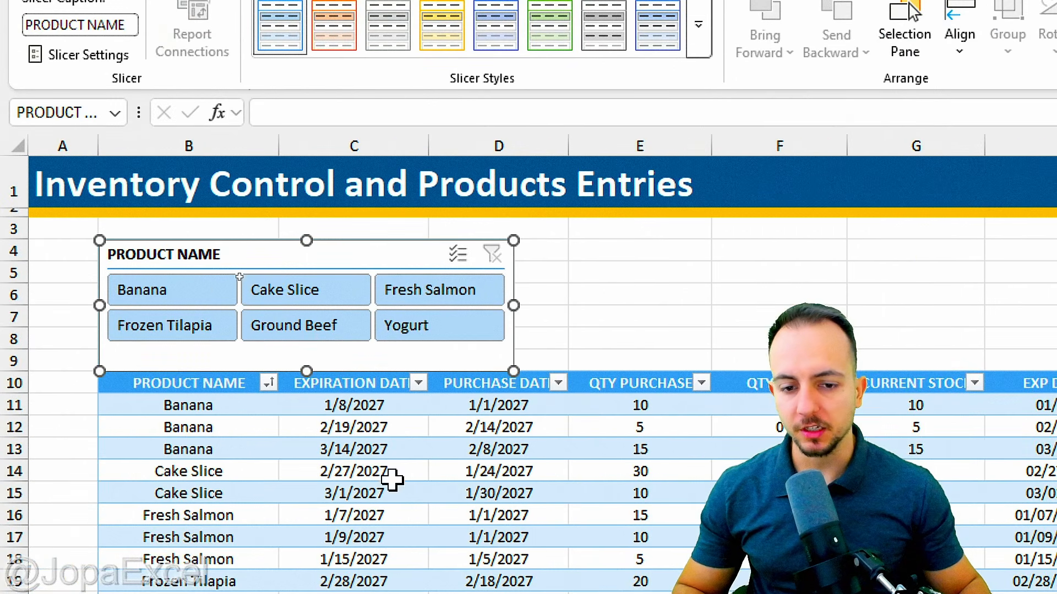
{"action": "left_click", "coordinate": [585, 311]}
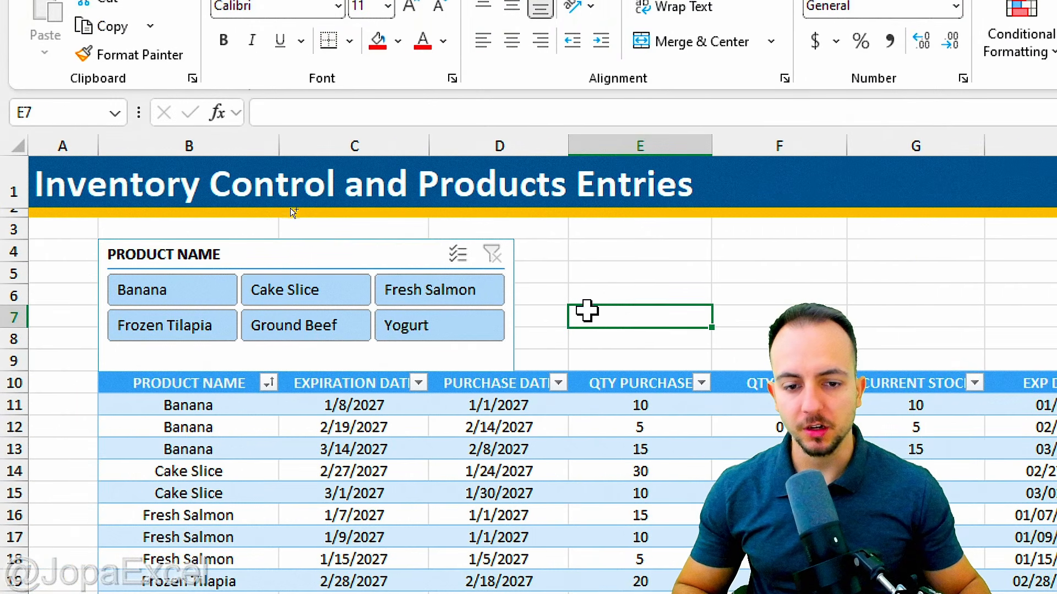
{"action": "mouse_move", "coordinate": [203, 256]}
{"action": "left_mouse_down"}
{"action": "mouse_move", "coordinate": [165, 325]}
{"action": "mouse_move", "coordinate": [172, 350]}
{"action": "left_mouse_up"}
{"action": "left_click_drag", "start_coordinate": [297, 277], "coordinate": [277, 364]}
{"action": "left_click_drag", "start_coordinate": [426, 267], "coordinate": [410, 366]}
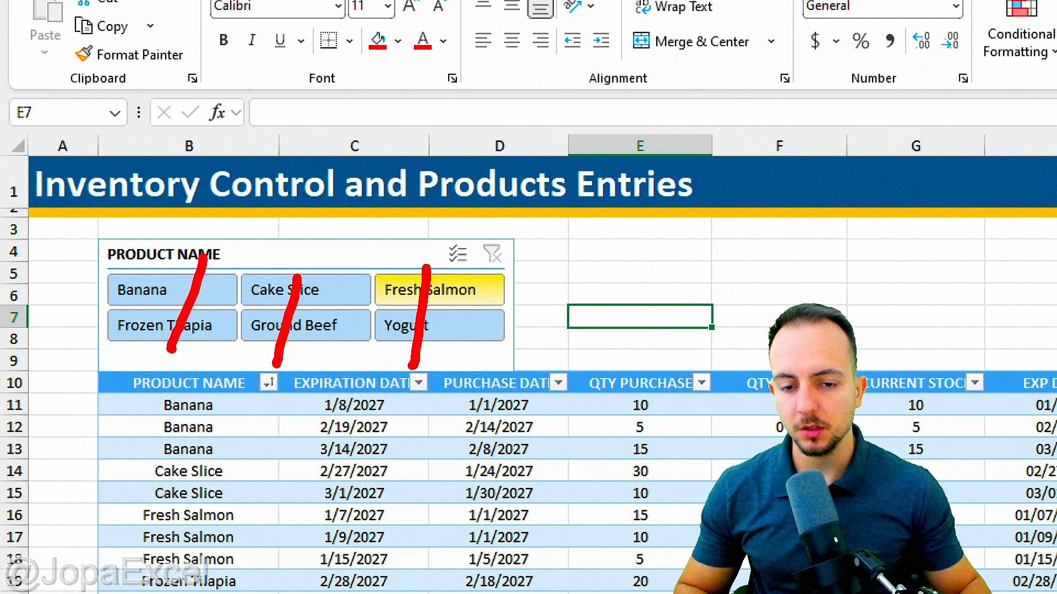
{"action": "left_click_drag", "start_coordinate": [505, 270], "coordinate": [502, 301]}
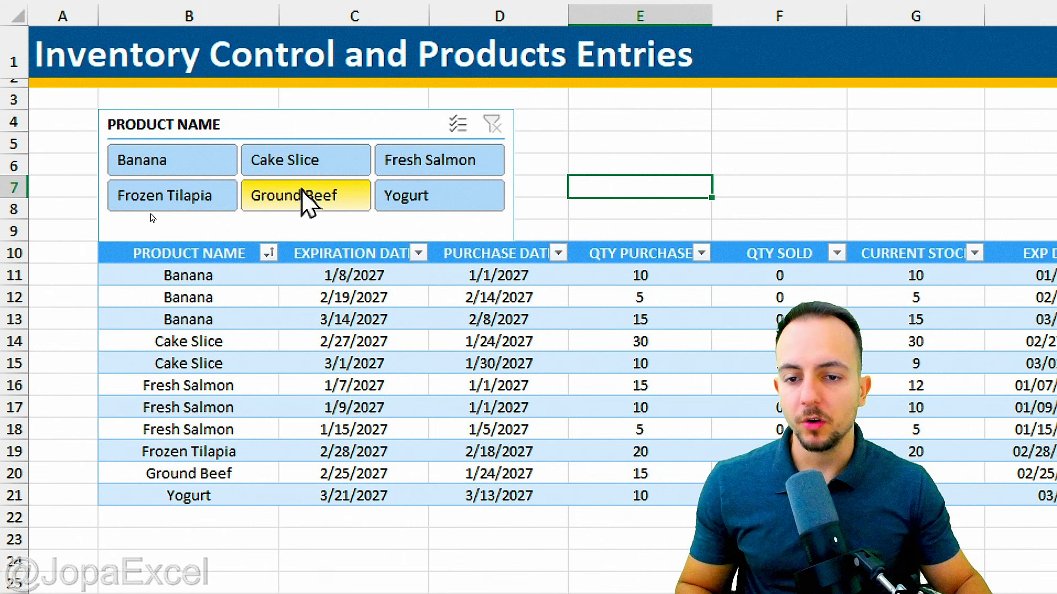
Test the PRODUCT NAME slicer by filtering the stock table to Cake Slice and to Banana, and clear the filter.
{"action": "left_click", "coordinate": [271, 182]}
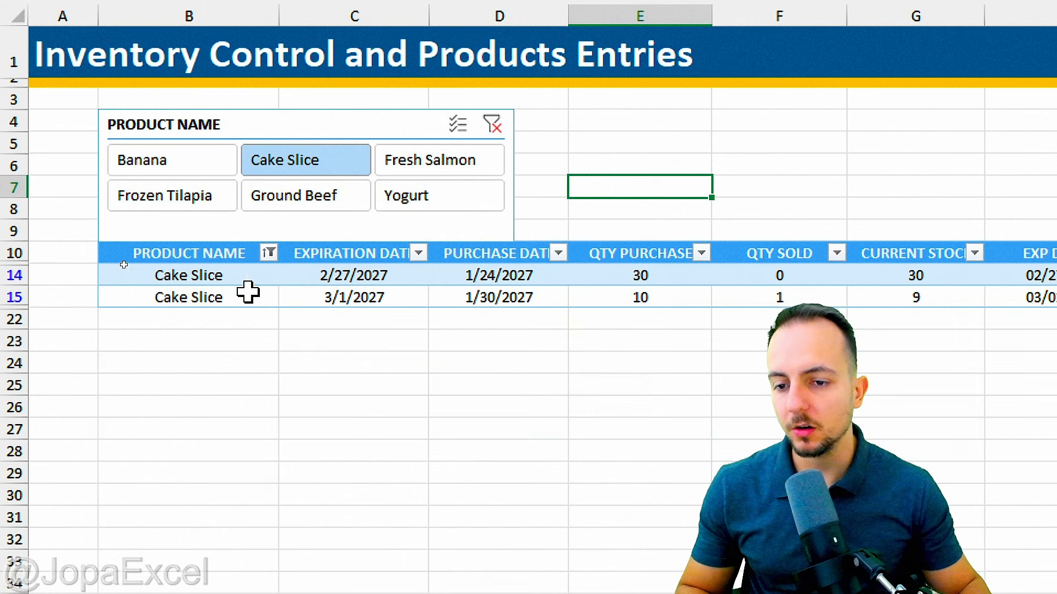
{"action": "left_click", "coordinate": [224, 176]}
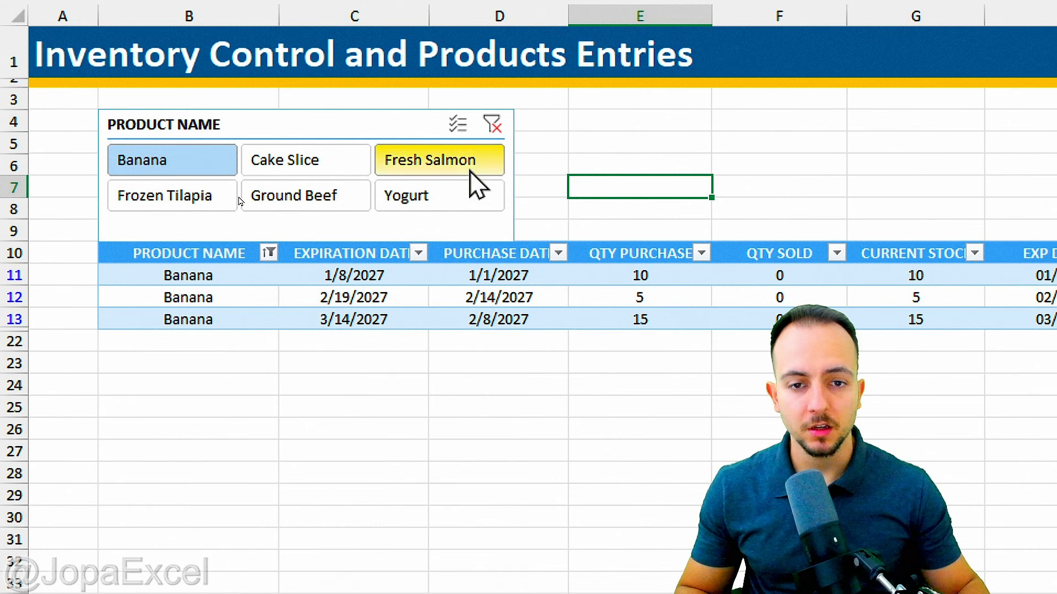
{"action": "left_click", "coordinate": [493, 126]}
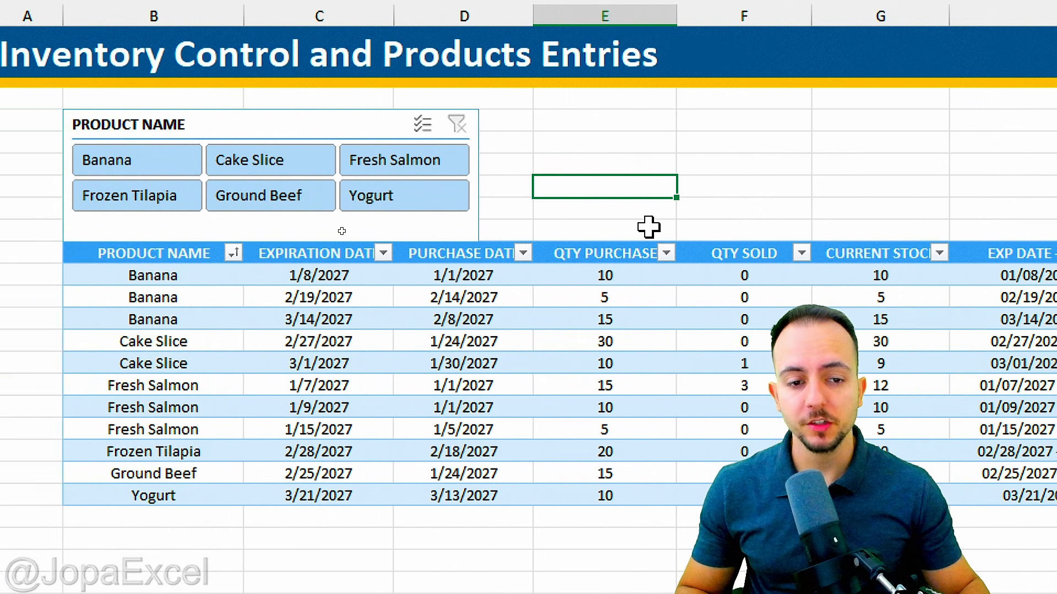
Review the QTY PURCHASE, CURRENT STOCK and QTY SOLD columns and select the blank cell E9 above QTY PURCHASE.
{"action": "left_click_drag", "start_coordinate": [642, 217], "coordinate": [636, 549]}
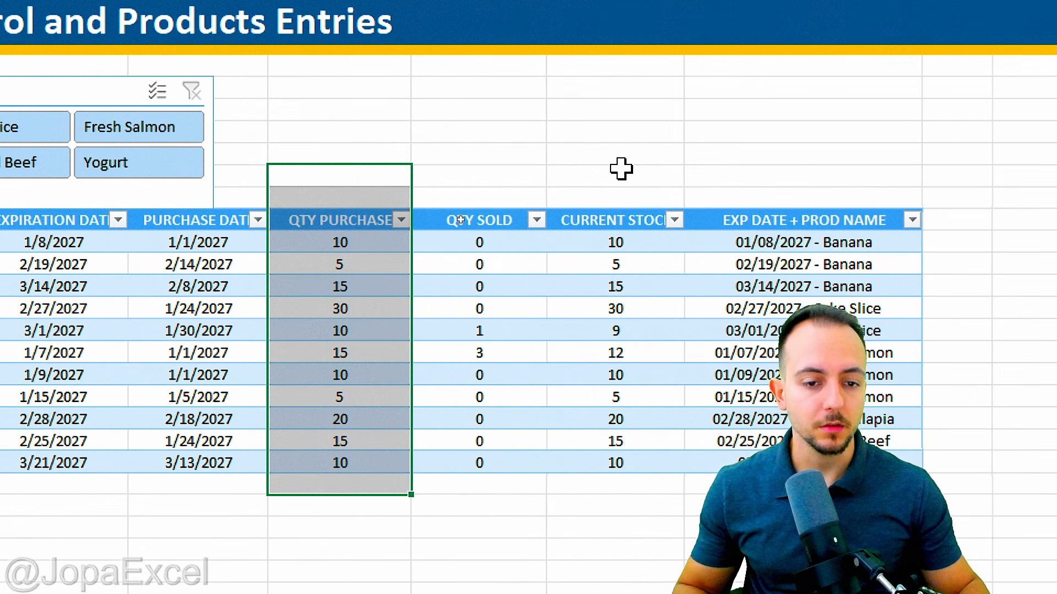
{"action": "left_click_drag", "start_coordinate": [885, 175], "coordinate": [877, 522]}
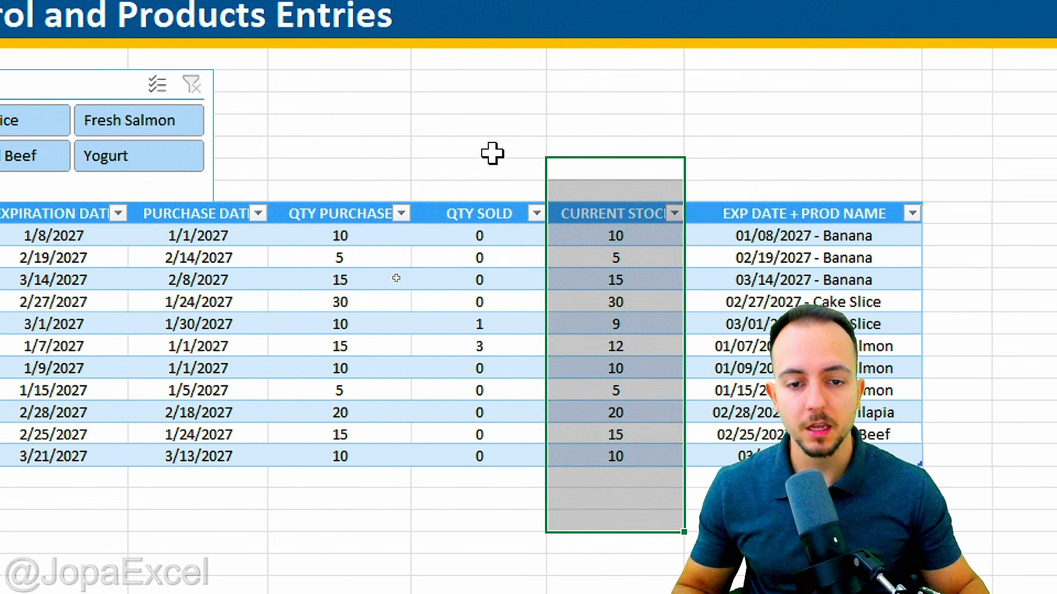
{"action": "left_click_drag", "start_coordinate": [490, 153], "coordinate": [492, 529]}
{"action": "left_click_drag", "start_coordinate": [385, 147], "coordinate": [370, 507]}
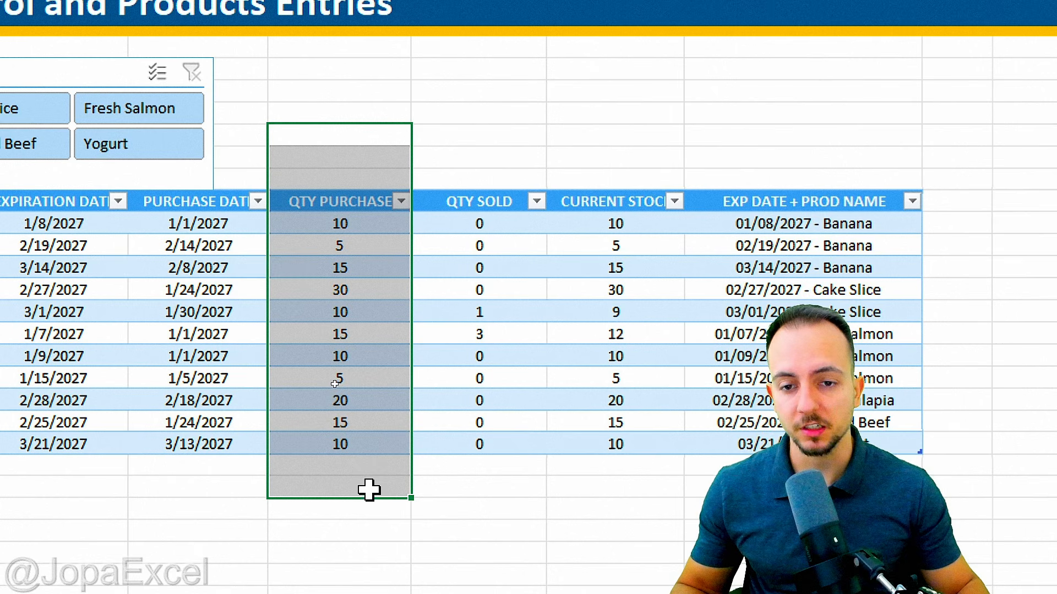
{"action": "left_click", "coordinate": [377, 175]}
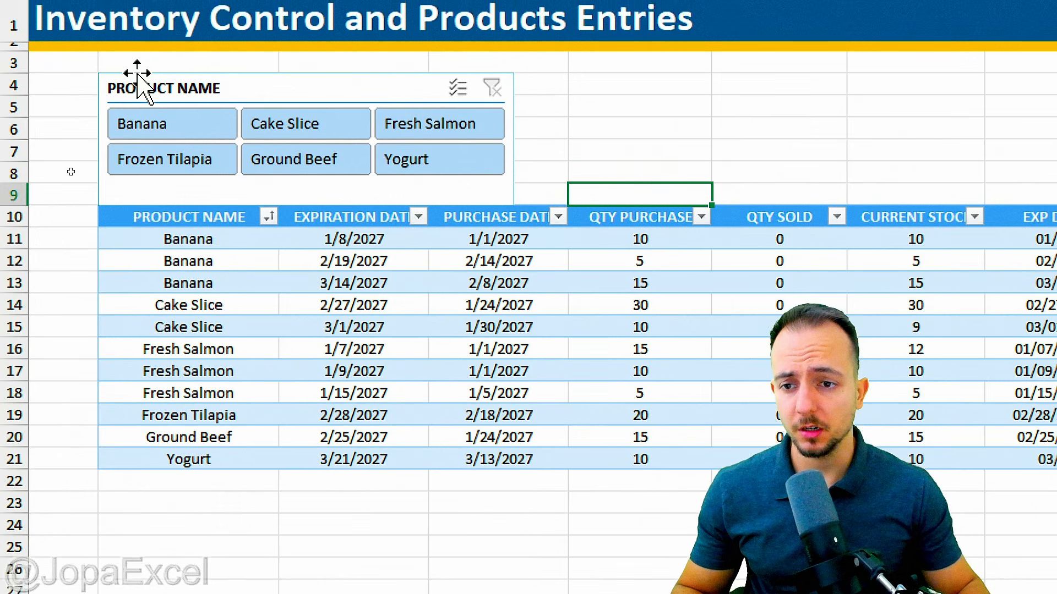
Filter the stock table to Yogurt with the slicer, examine the blank cells above its quantity columns, and clear the filter.
{"action": "left_click", "coordinate": [457, 161]}
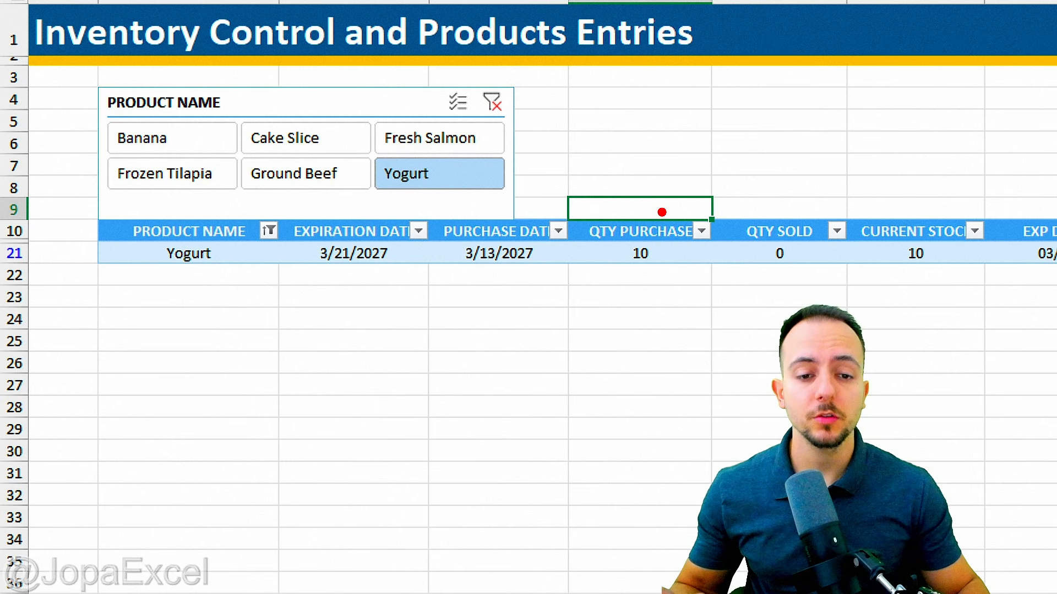
{"action": "left_click_drag", "start_coordinate": [653, 221], "coordinate": [641, 217]}
{"action": "left_click_drag", "start_coordinate": [753, 214], "coordinate": [792, 220]}
{"action": "mouse_move", "coordinate": [930, 217]}
{"action": "left_mouse_down"}
{"action": "mouse_move", "coordinate": [879, 264]}
{"action": "mouse_move", "coordinate": [924, 218]}
{"action": "left_mouse_up"}
{"action": "key", "text": "Escape"}
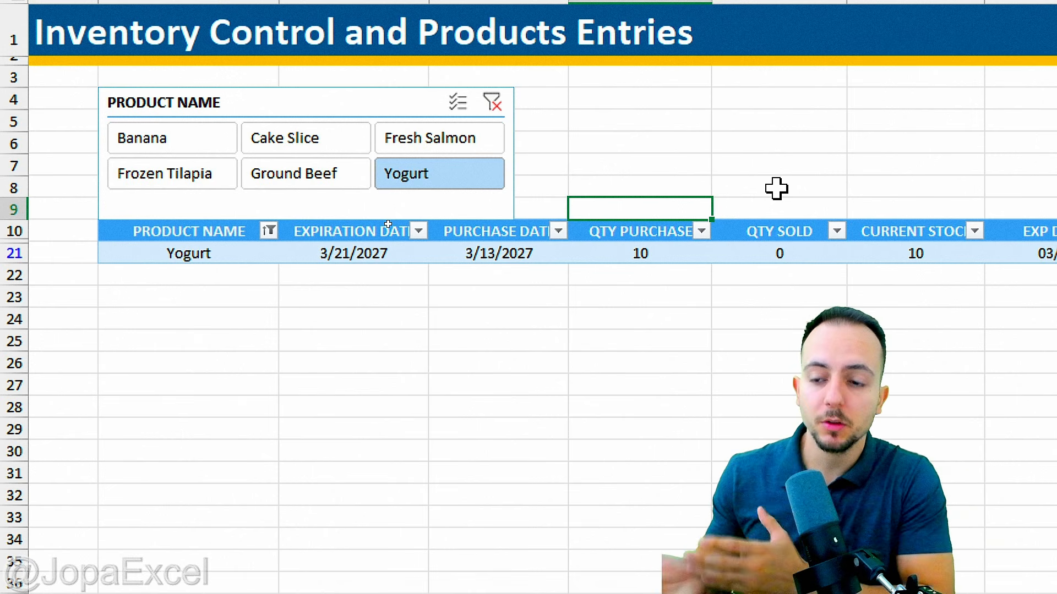
{"action": "left_click", "coordinate": [492, 102]}
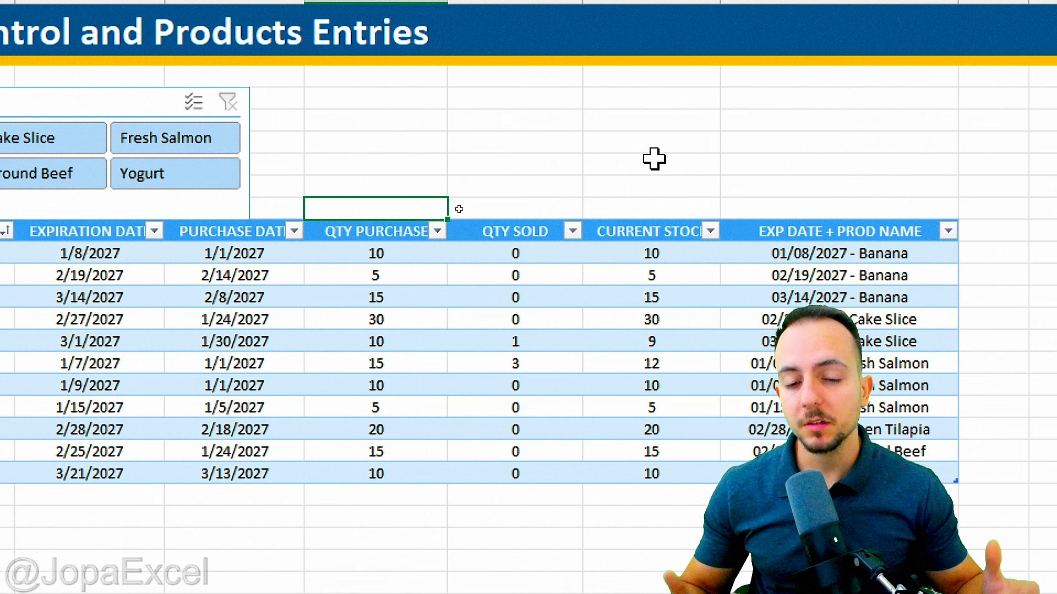
Enter a SUBTOTAL formula with function 9 (SUM) over Table1[QTY PURCHASE] in cell E9 above that column.
{"action": "type", "text": "="}
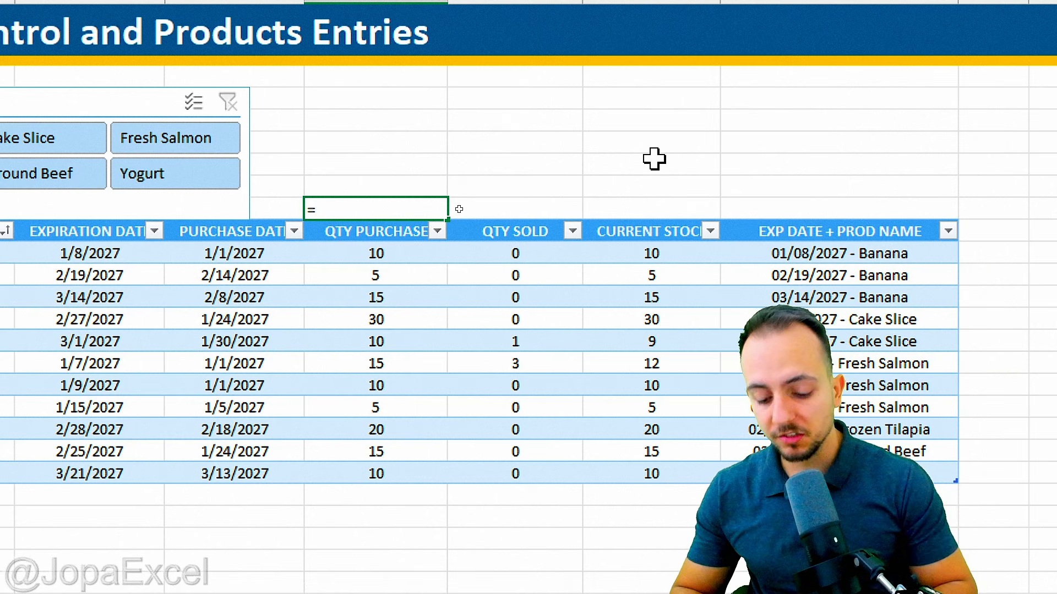
{"action": "type", "text": "SUBTOT"}
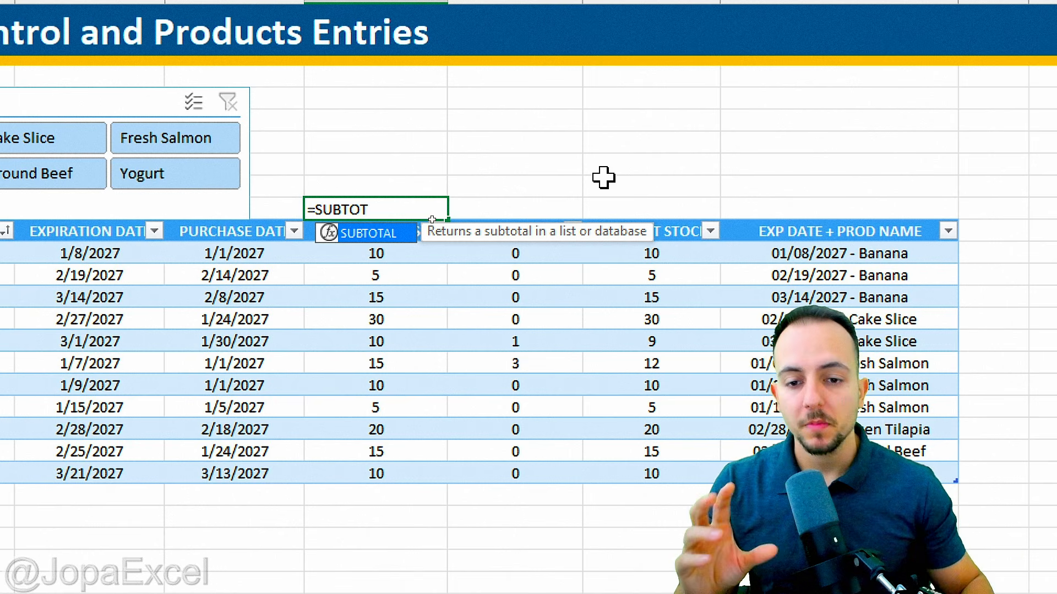
{"action": "double_click", "coordinate": [401, 234]}
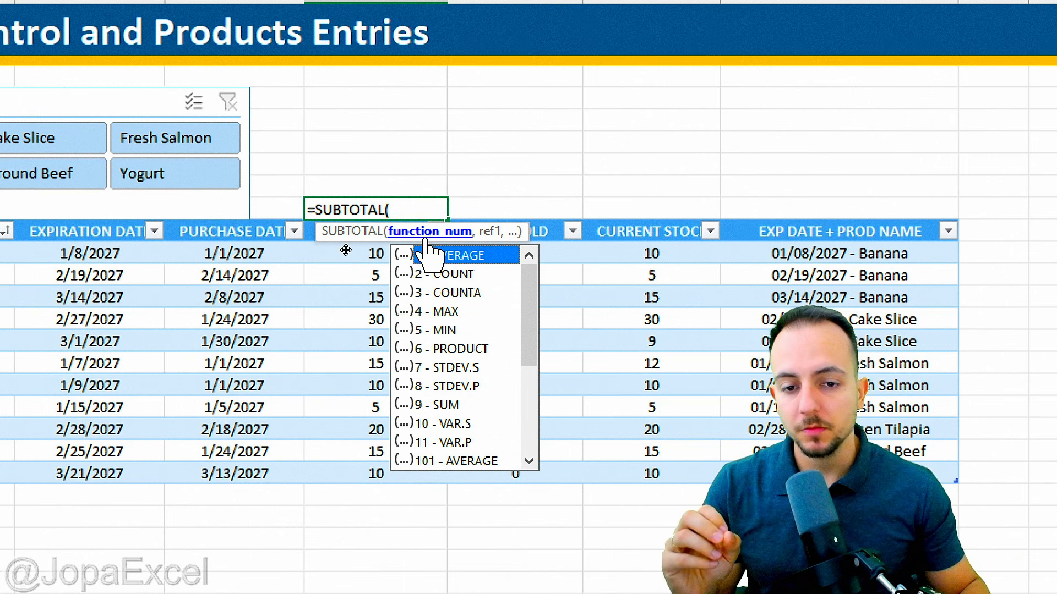
{"action": "left_click", "coordinate": [447, 406]}
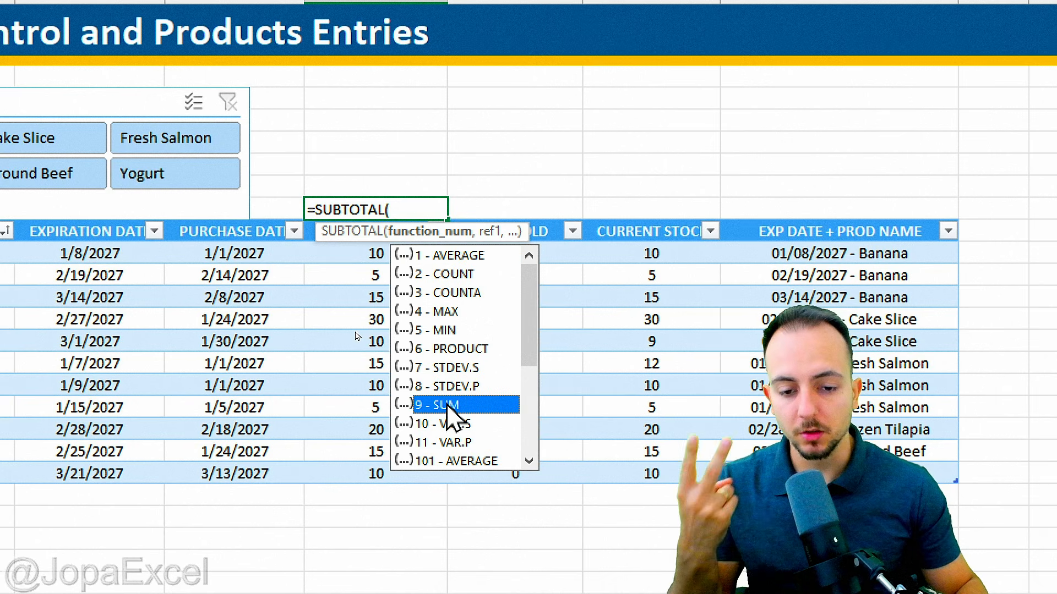
{"action": "double_click", "coordinate": [447, 405]}
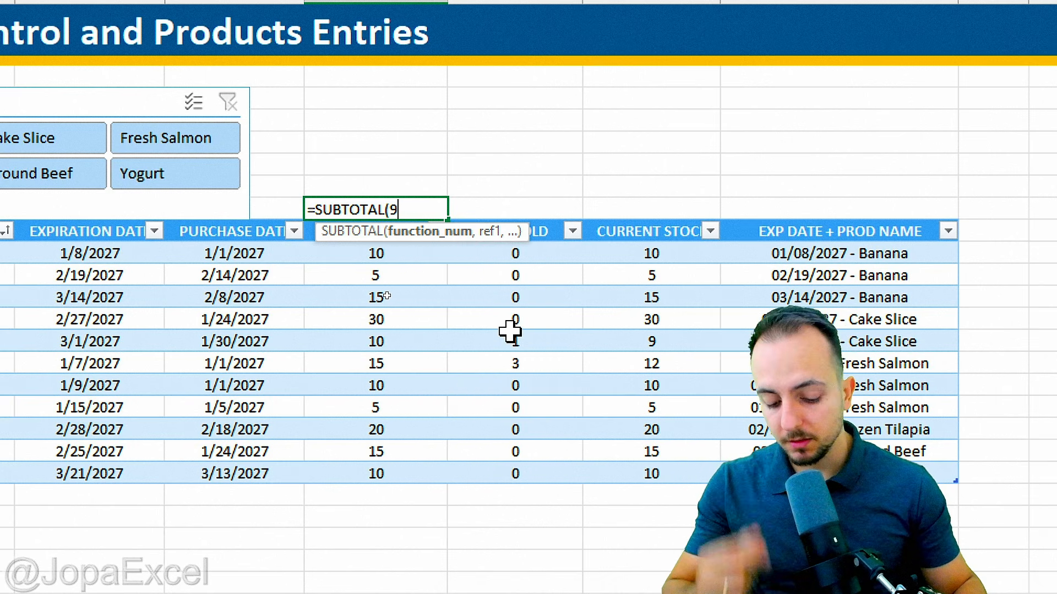
{"action": "type", "text": ","}
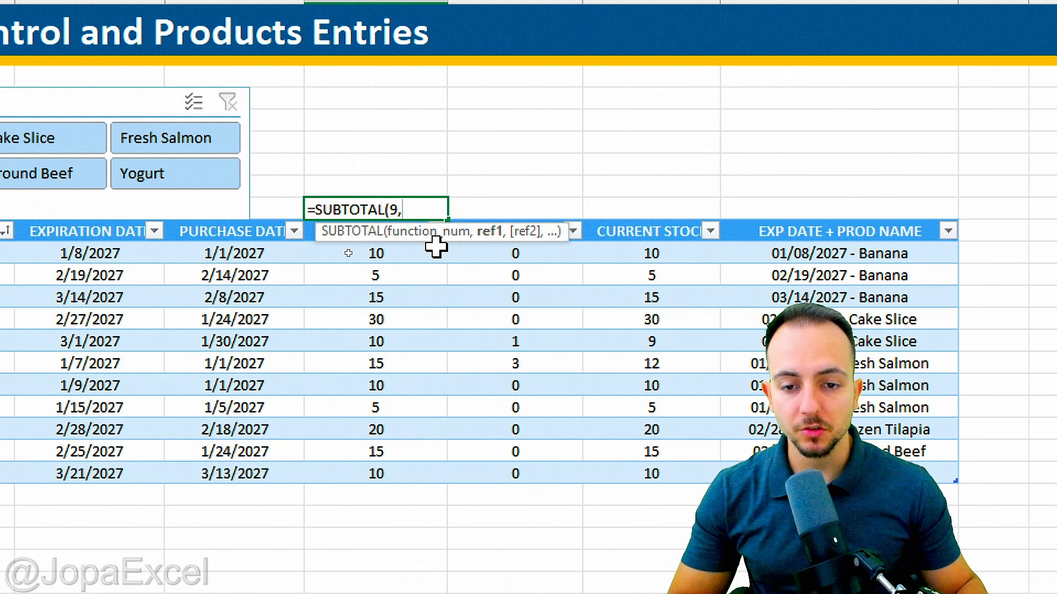
{"action": "left_click_drag", "start_coordinate": [420, 259], "coordinate": [406, 467]}
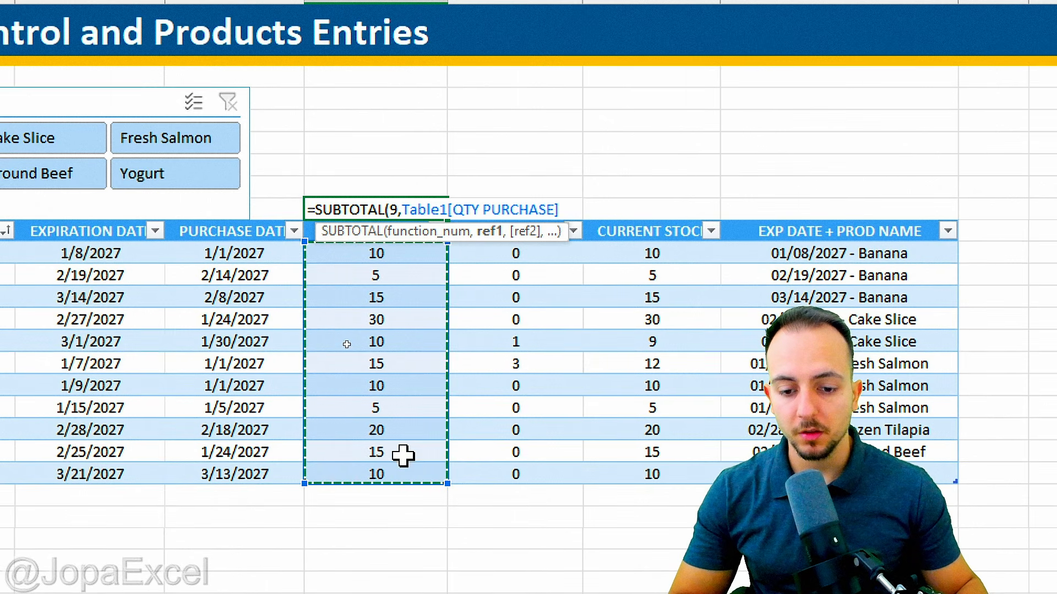
{"action": "key", "text": "Return"}
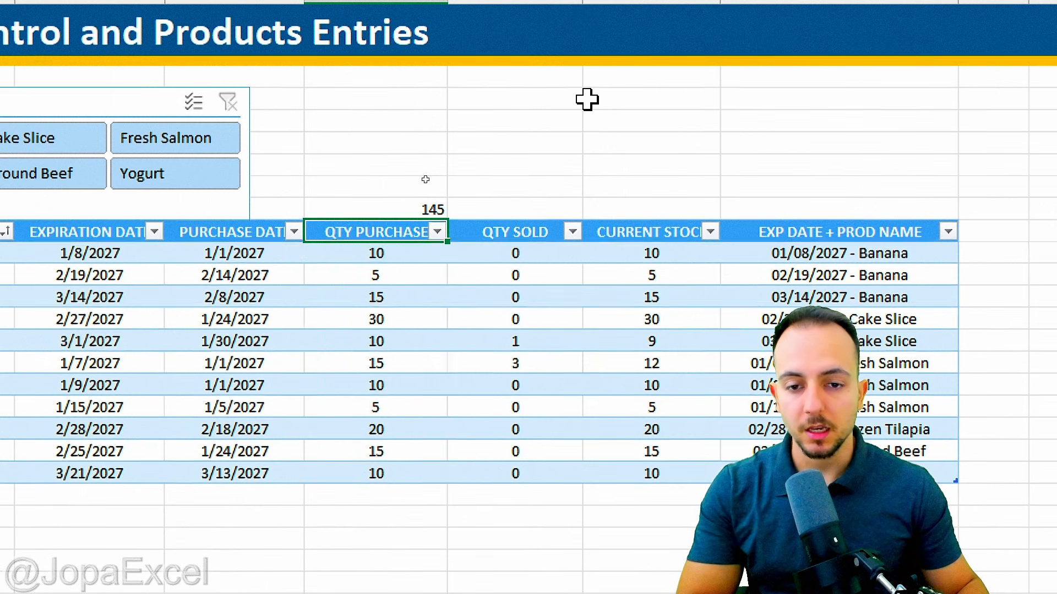
In F9 above QTY SOLD, enter a SUBTOTAL formula with function 9 over Table1[QTY SOLD].
{"action": "left_click", "coordinate": [517, 208]}
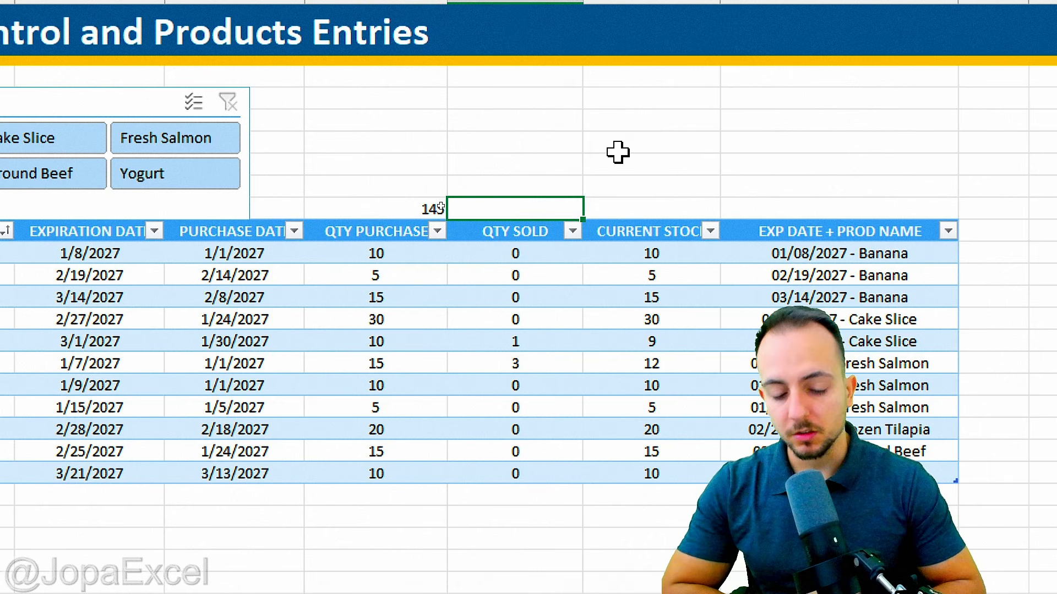
{"action": "type", "text": "=SUBTOTAL("}
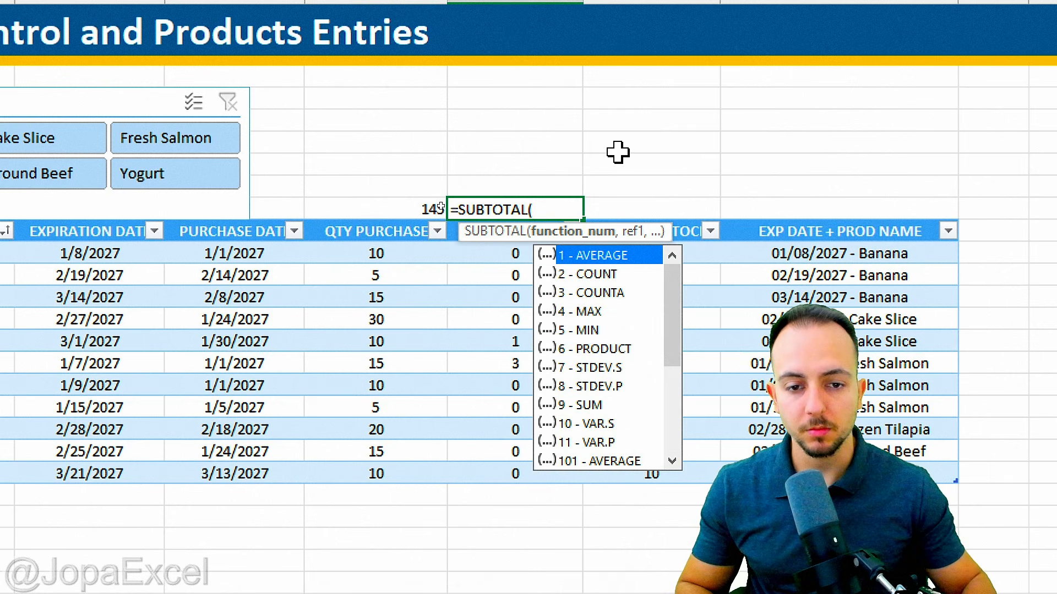
{"action": "double_click", "coordinate": [589, 405]}
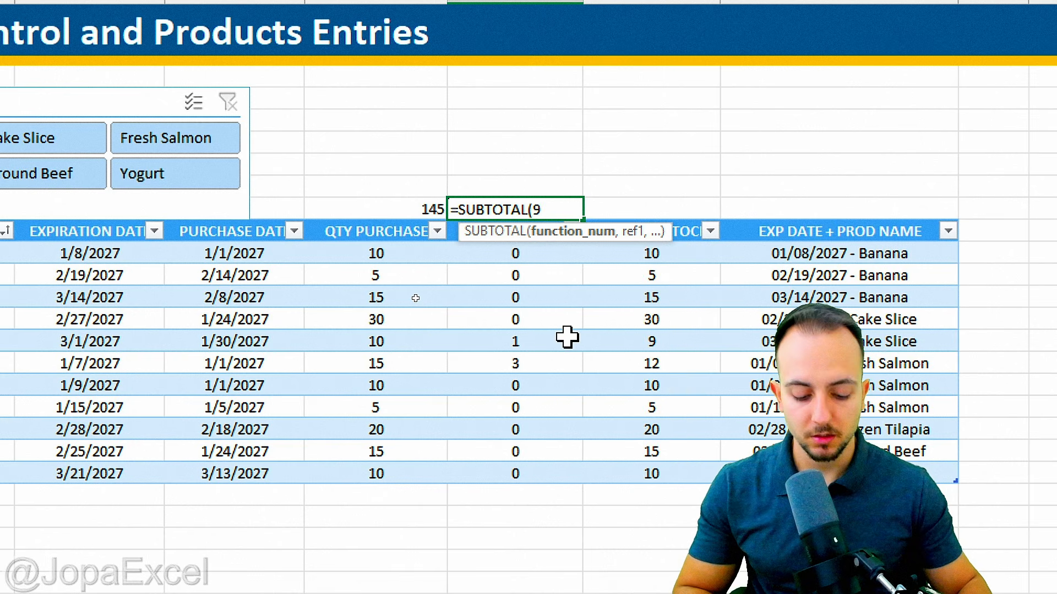
{"action": "type", "text": ","}
{"action": "left_click_drag", "start_coordinate": [547, 254], "coordinate": [545, 471]}
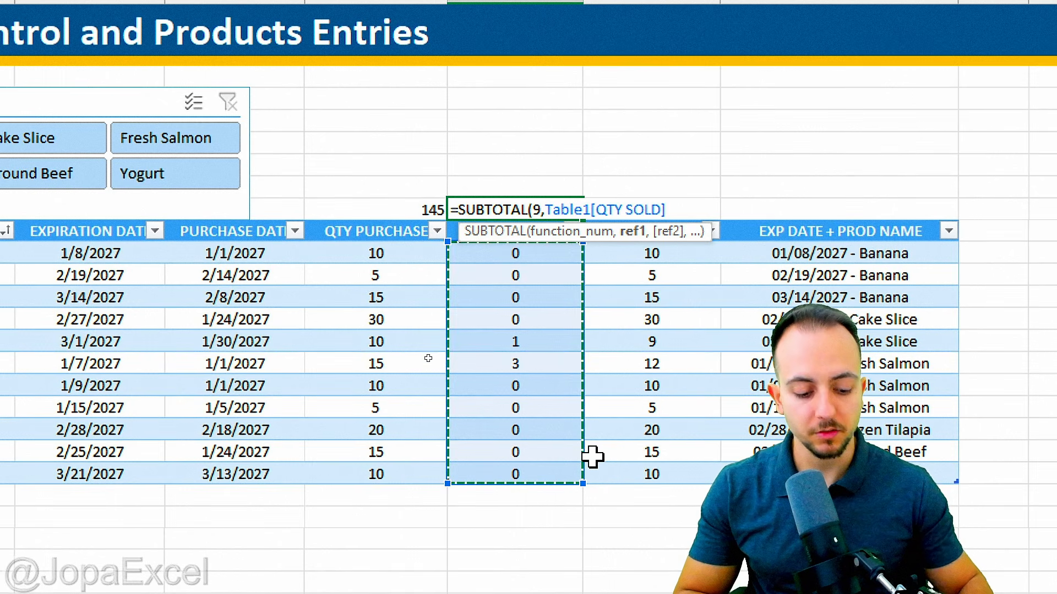
{"action": "key", "text": "Return"}
In G9 above CURRENT STOCK, enter a SUBTOTAL formula with function 9 over Table1[CURRENT STOCK].
{"action": "left_click", "coordinate": [653, 209]}
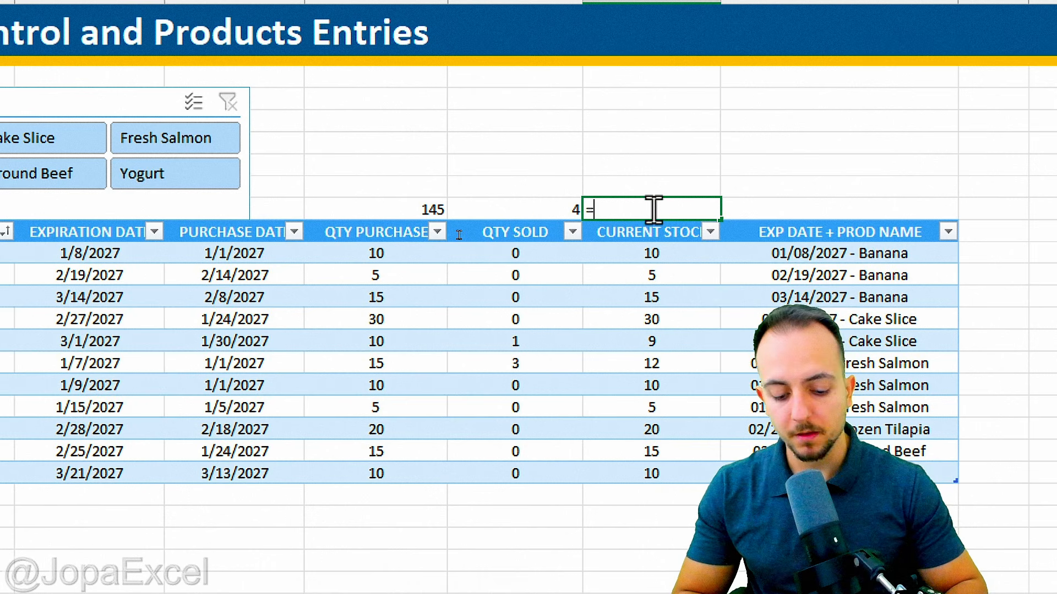
{"action": "type", "text": "=SUBTOTAL("}
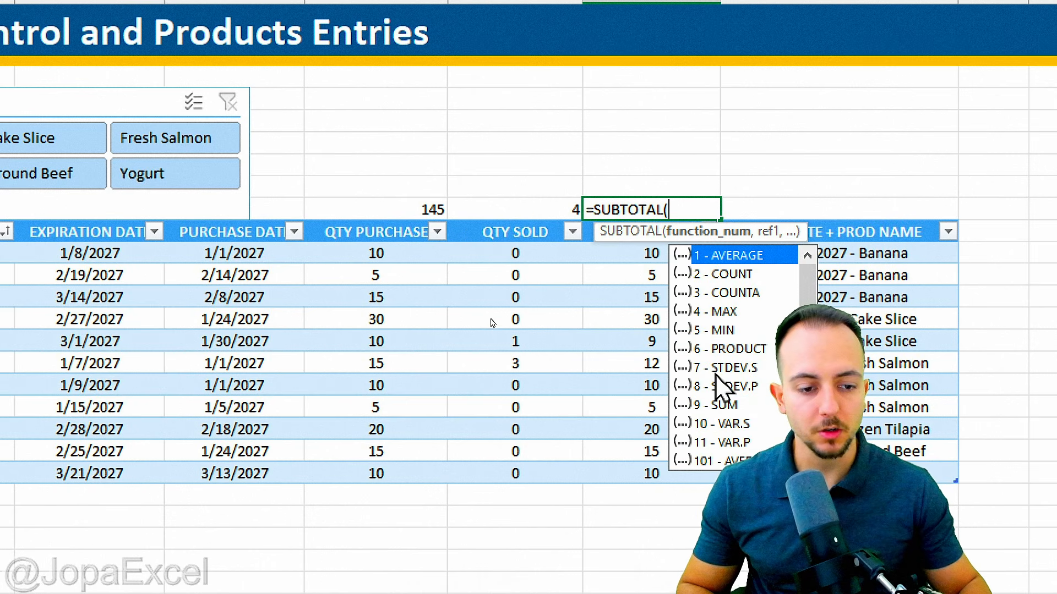
{"action": "double_click", "coordinate": [720, 404]}
{"action": "type", "text": ","}
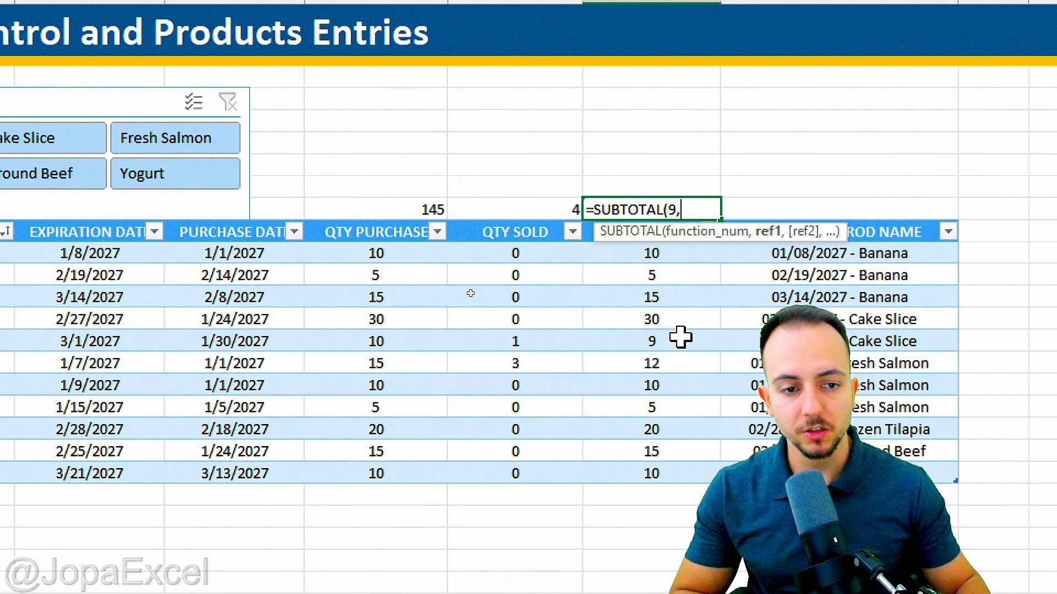
{"action": "left_click_drag", "start_coordinate": [677, 251], "coordinate": [682, 467]}
{"action": "key", "text": "Return"}
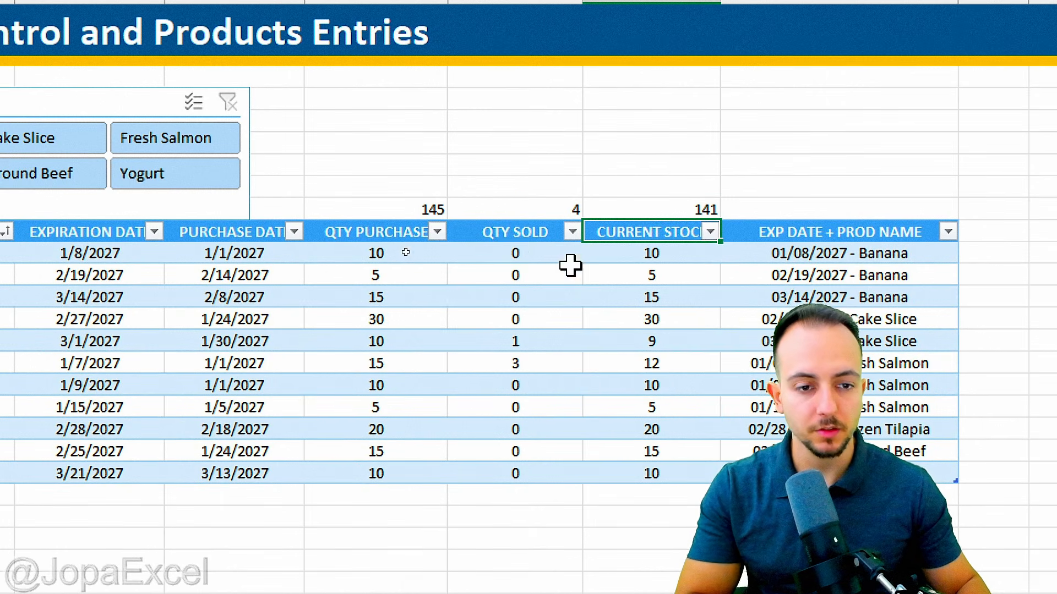
Increase the font size of the three subtotals in E9:G9 to 16.
{"action": "left_click_drag", "start_coordinate": [422, 206], "coordinate": [625, 208]}
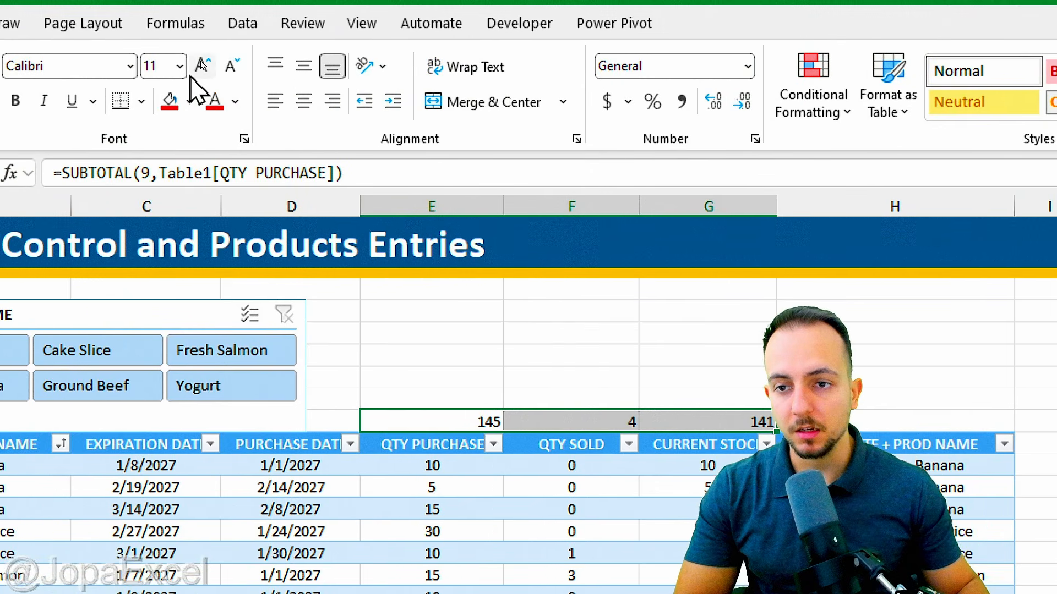
{"action": "left_click", "coordinate": [202, 68]}
{"action": "left_click", "coordinate": [202, 68]}
{"action": "left_click", "coordinate": [201, 67]}
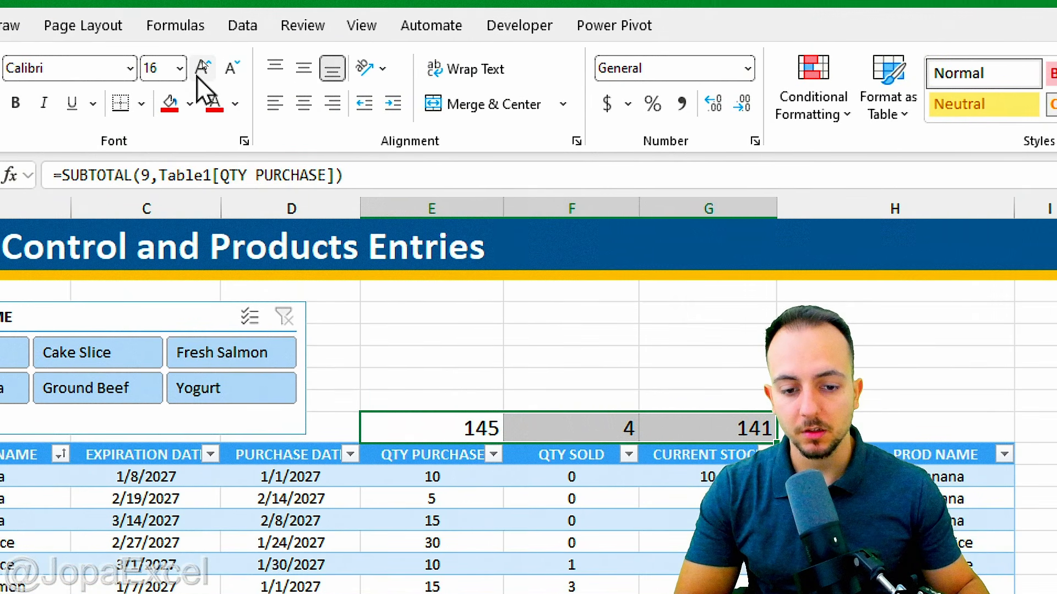
Merge and center each subtotal with the two cells above it (E7:E9, F7:F9, G7:G9) and increase their font size to 18.
{"action": "left_click_drag", "start_coordinate": [426, 425], "coordinate": [446, 387]}
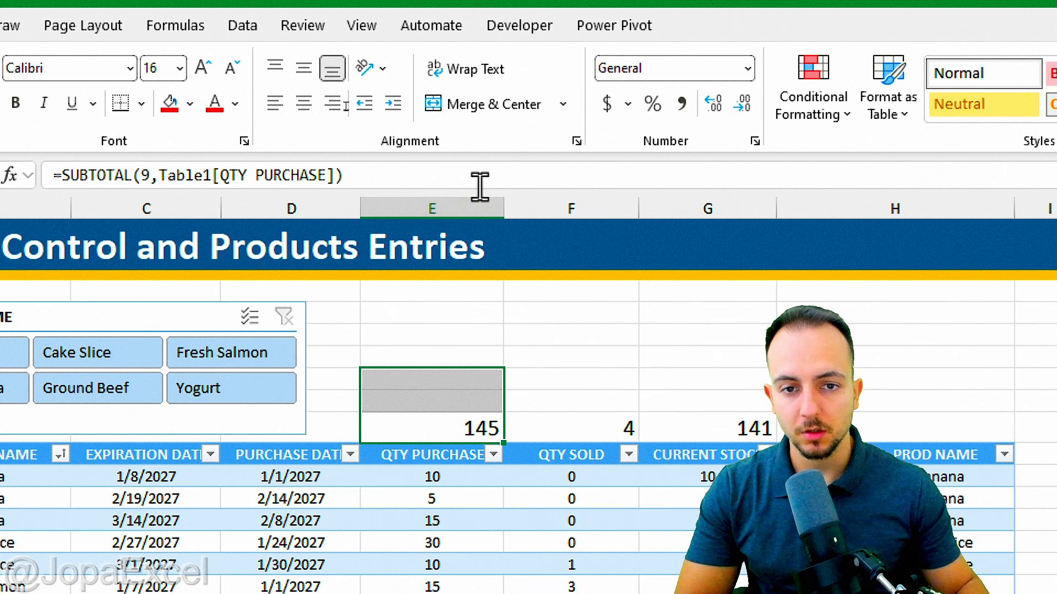
{"action": "left_click_drag", "start_coordinate": [585, 435], "coordinate": [585, 382]}
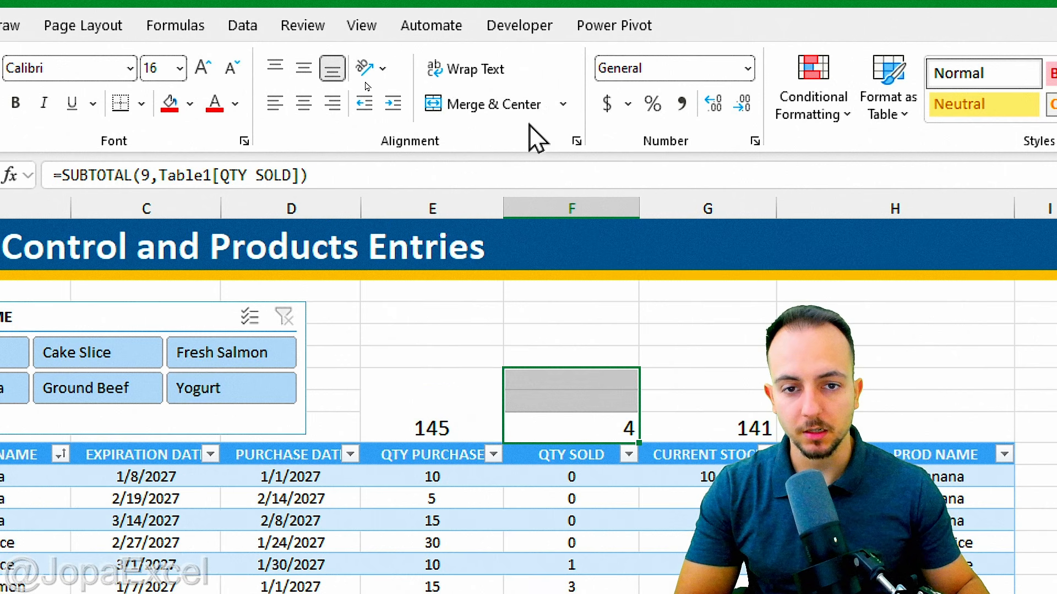
{"action": "left_click", "coordinate": [492, 104]}
{"action": "left_click_drag", "start_coordinate": [684, 424], "coordinate": [683, 380]}
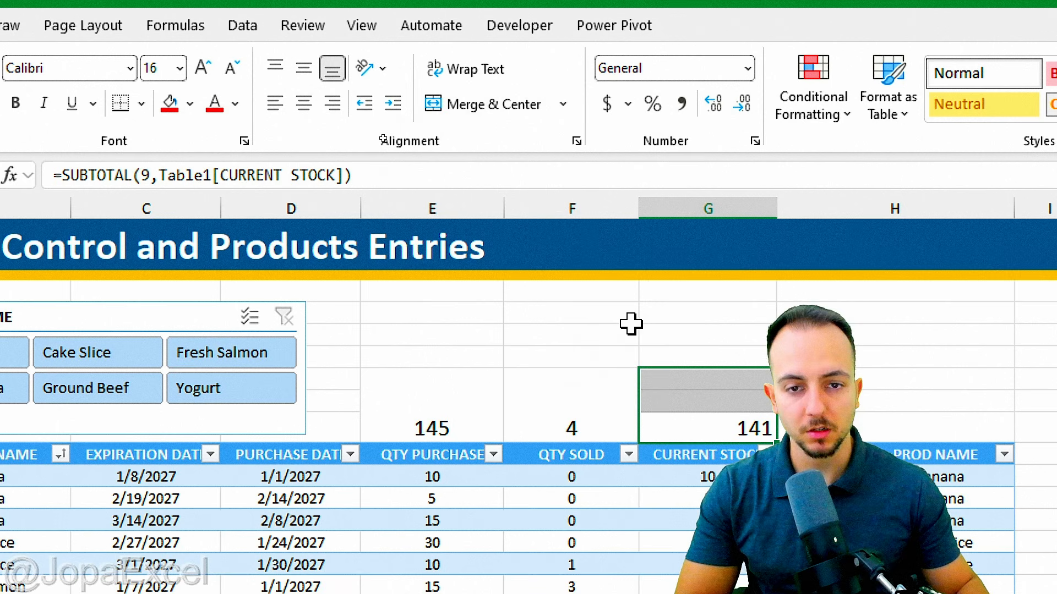
{"action": "left_click", "coordinate": [492, 104]}
{"action": "left_click_drag", "start_coordinate": [435, 418], "coordinate": [703, 406]}
{"action": "left_click", "coordinate": [203, 68]}
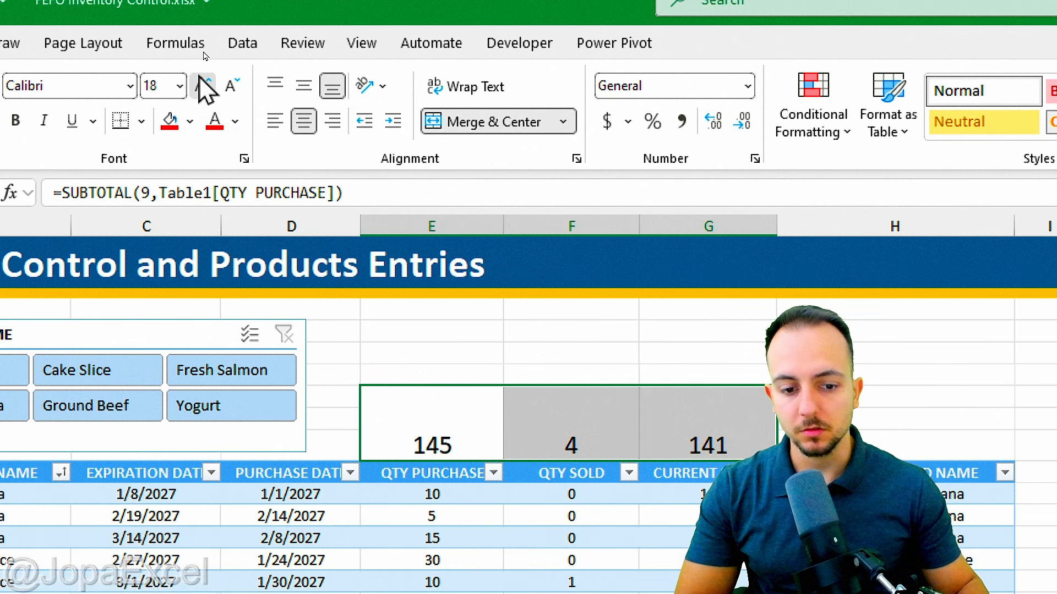
Format the three subtotals in E7:G9 with font size 22, bold, and the standard blue font color.
{"action": "left_click", "coordinate": [200, 78]}
{"action": "left_click", "coordinate": [200, 78]}
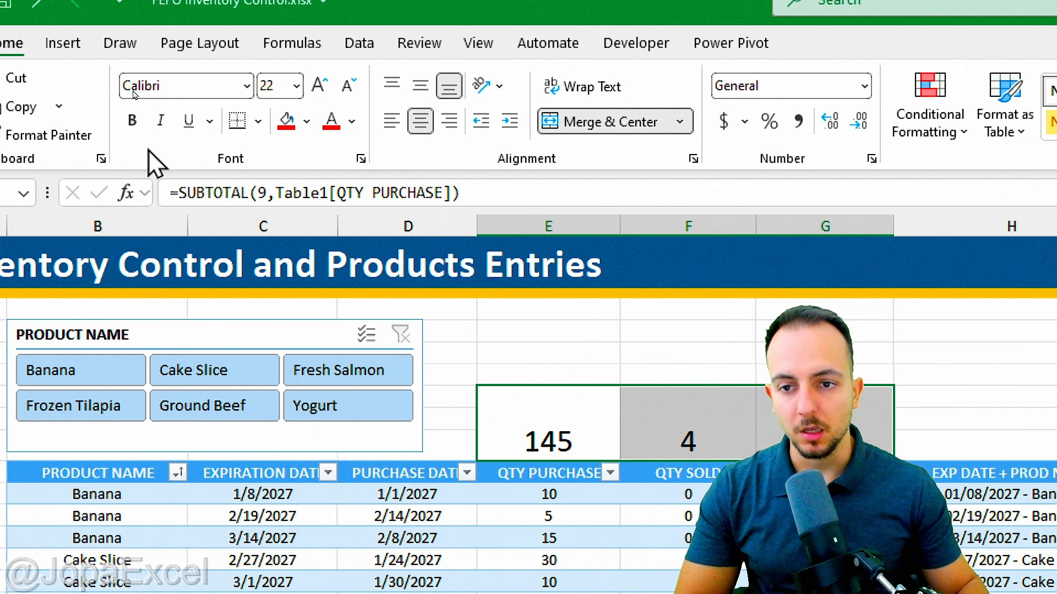
{"action": "left_click", "coordinate": [234, 120]}
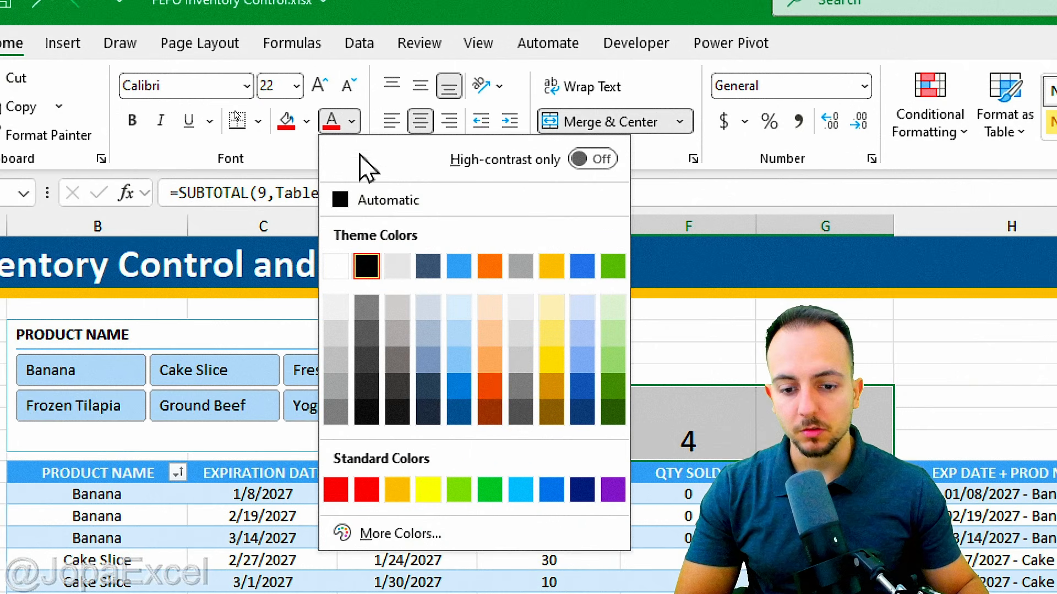
{"action": "left_click", "coordinate": [551, 489]}
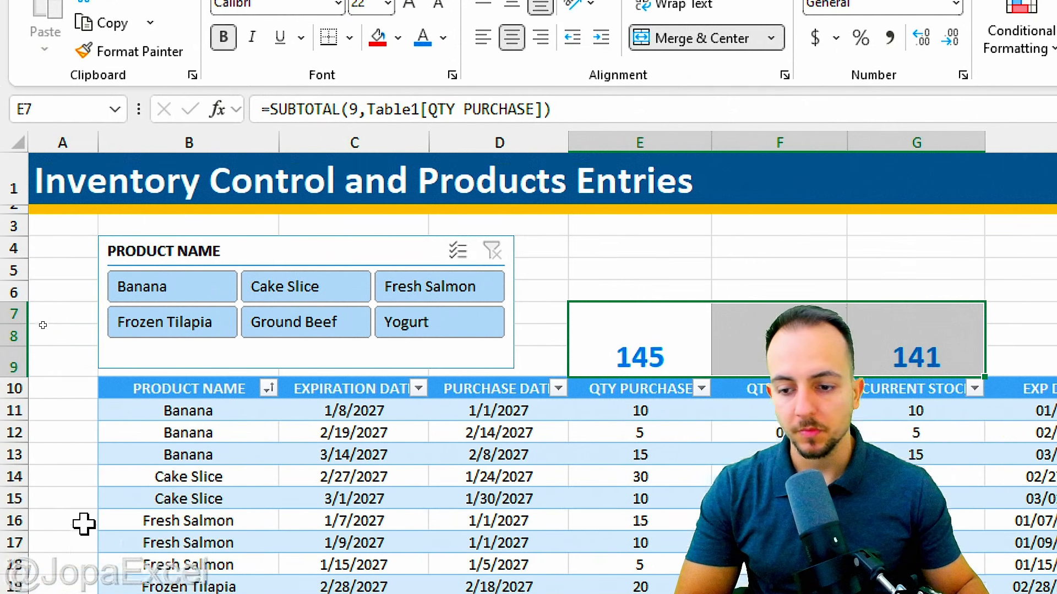
Reduce the height of row 9, directly above the table header, to about that of the rows above.
{"action": "left_click", "coordinate": [14, 360]}
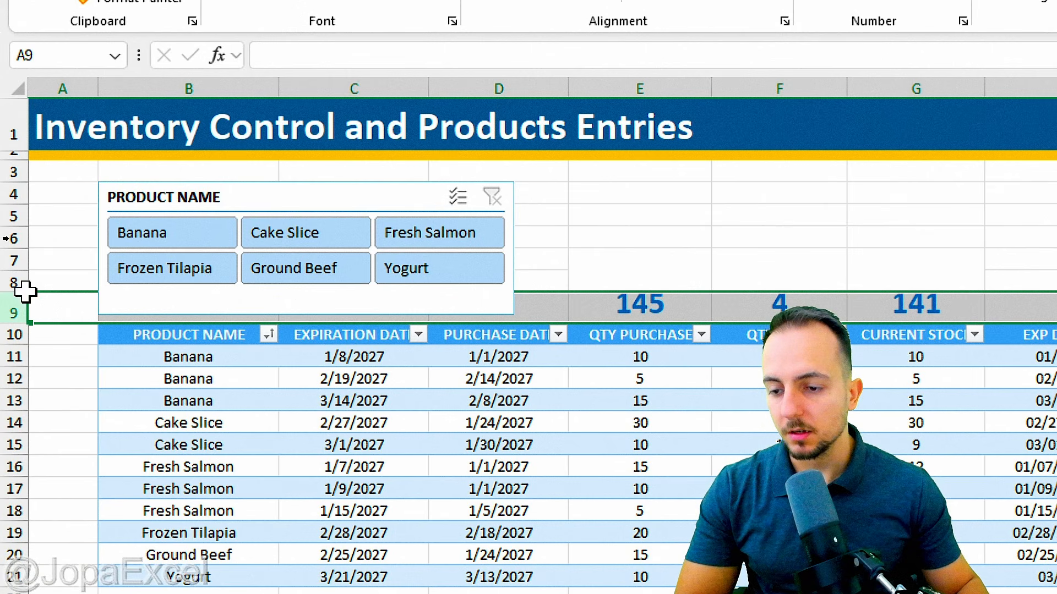
{"action": "left_click_drag", "start_coordinate": [15, 323], "coordinate": [15, 315]}
{"action": "left_click", "coordinate": [47, 385]}
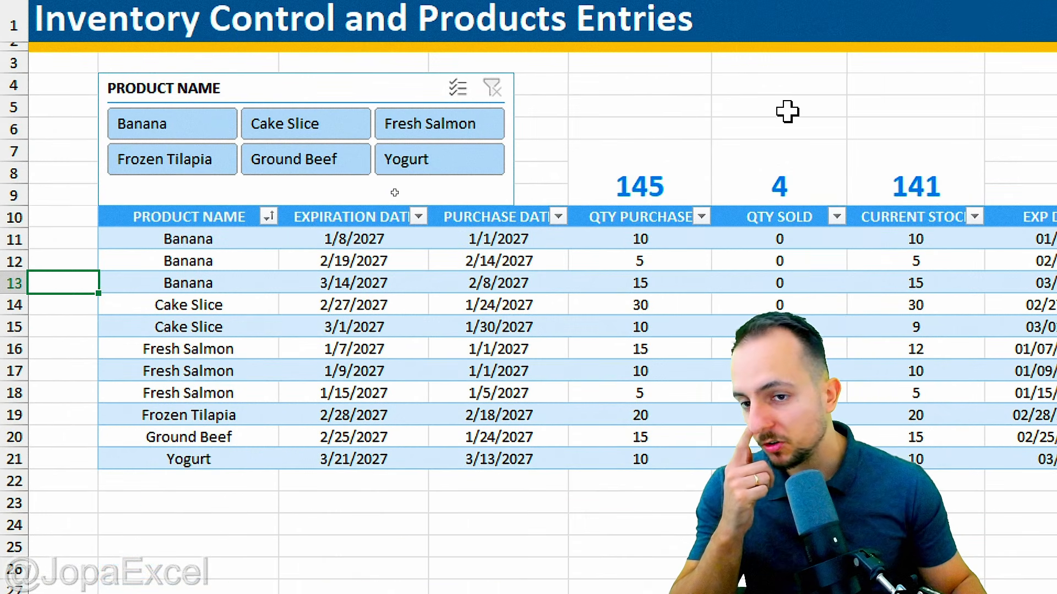
Filter the stock table to Frozen Tilapia with the product name slicer and check the purchase, sold and current stock subtotals.
{"action": "left_click", "coordinate": [163, 166]}
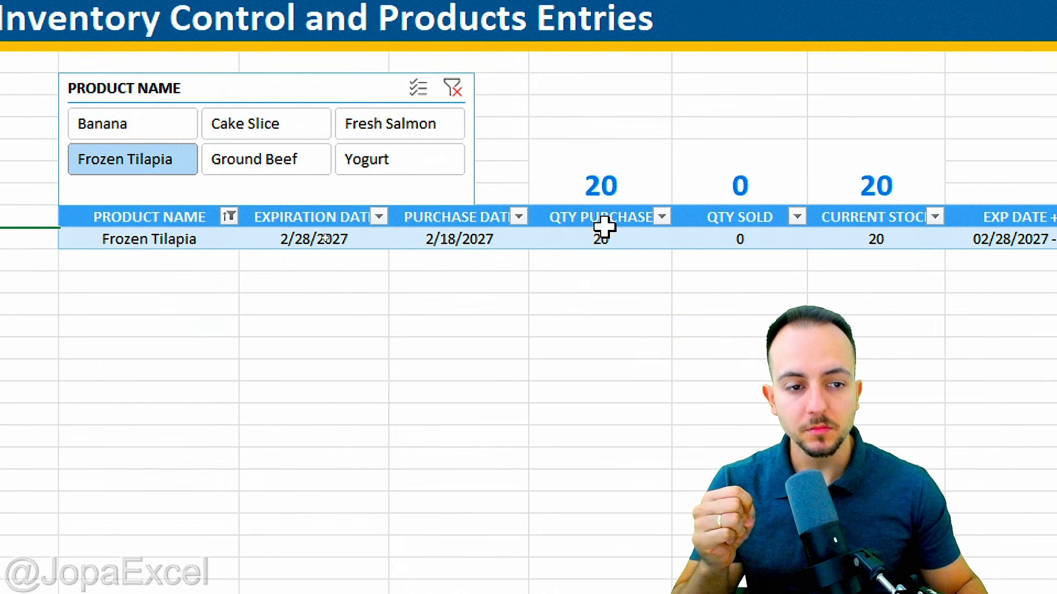
{"action": "left_click", "coordinate": [644, 190]}
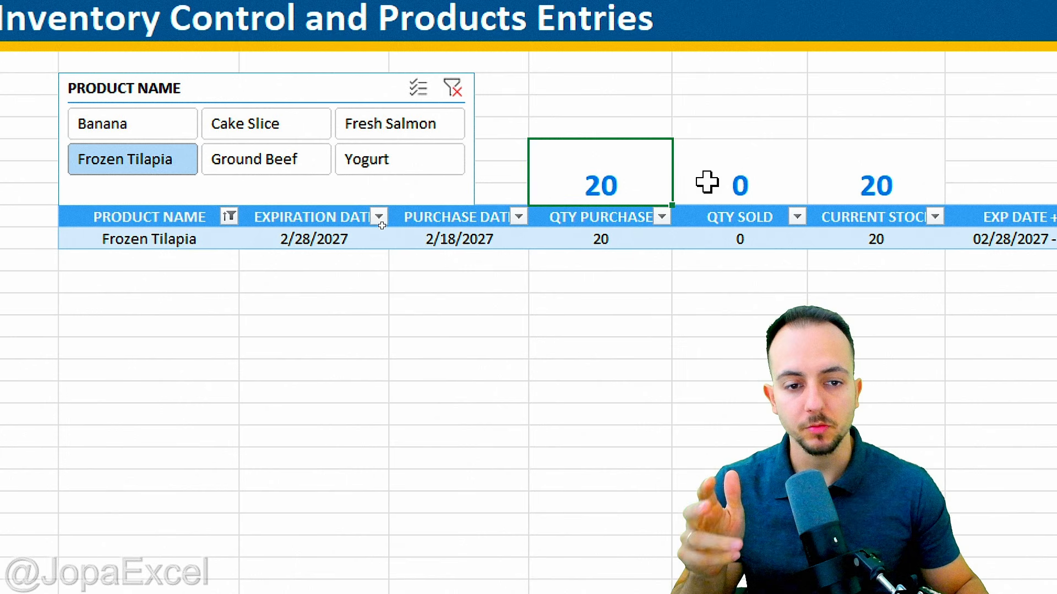
{"action": "left_click", "coordinate": [740, 182]}
{"action": "left_click", "coordinate": [844, 180]}
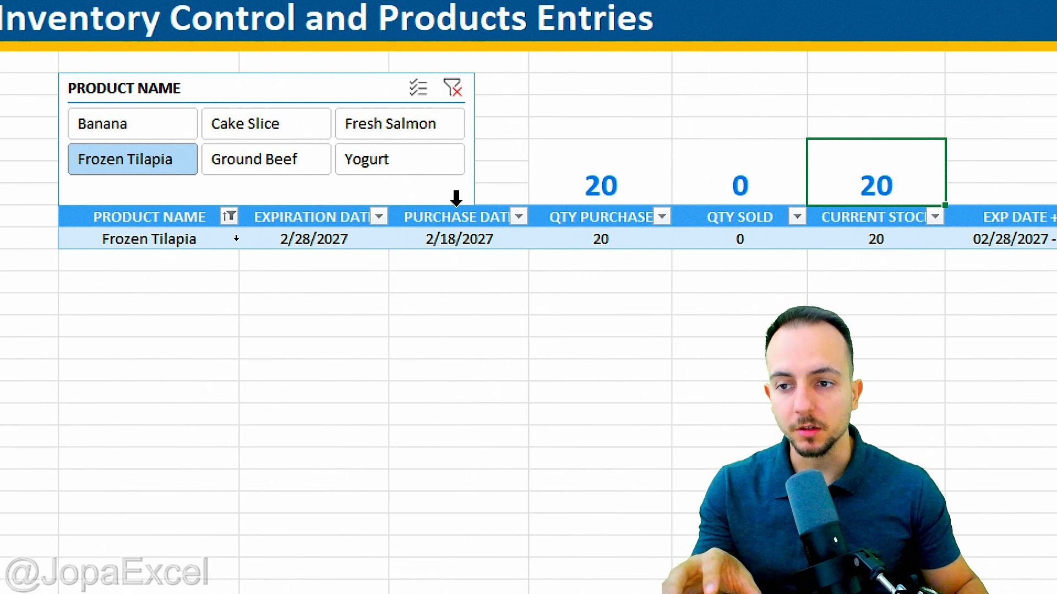
Test the subtotals by filtering the slicer to Cake Slice, Banana, Fresh Salmon and Yogurt in turn, and clear the filter.
{"action": "left_click", "coordinate": [283, 140]}
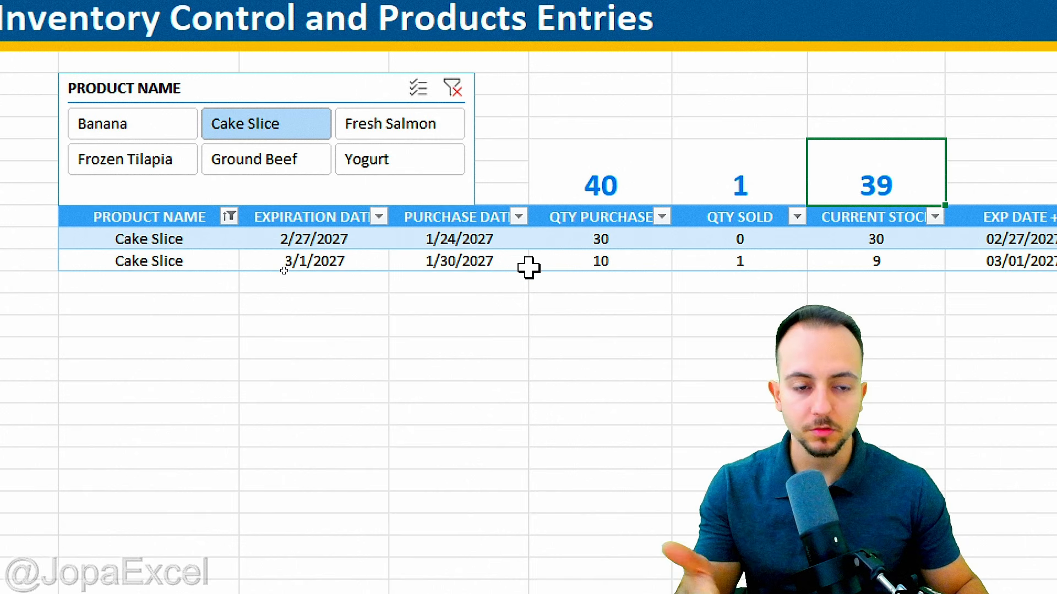
{"action": "left_click", "coordinate": [159, 124]}
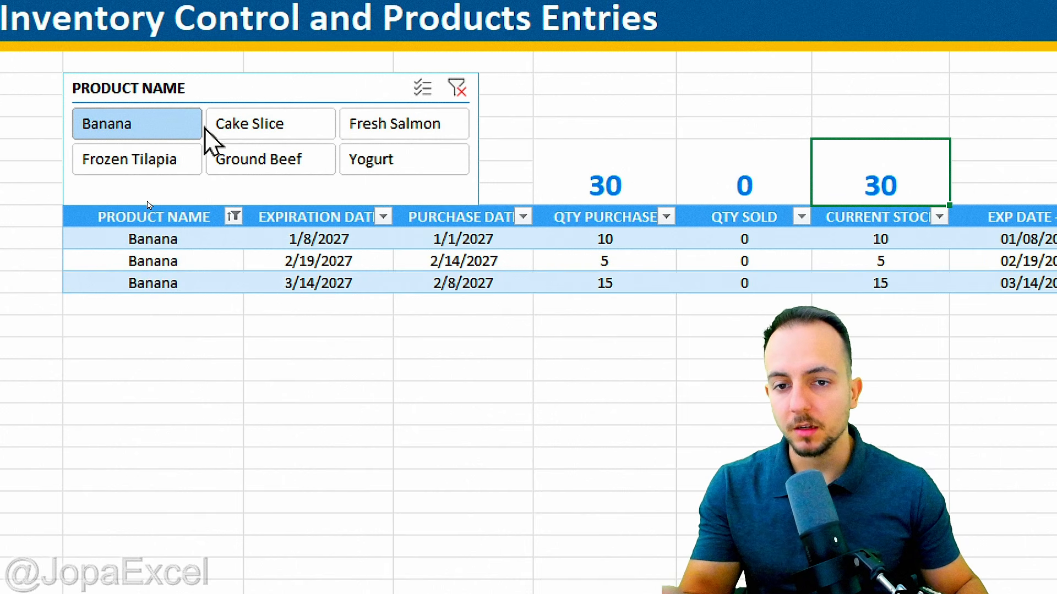
{"action": "left_click", "coordinate": [353, 132]}
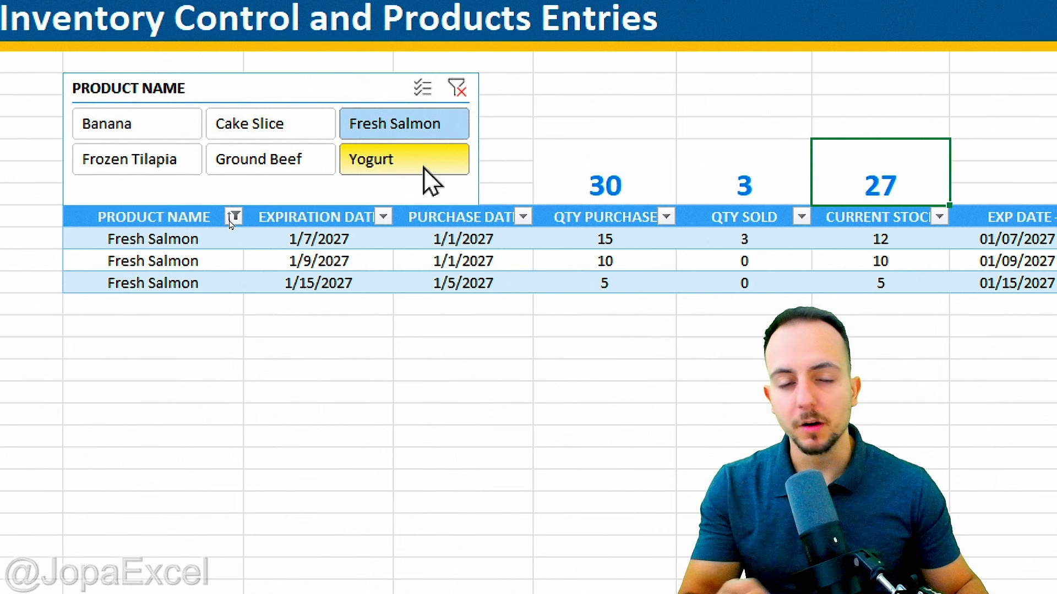
{"action": "left_click", "coordinate": [323, 135]}
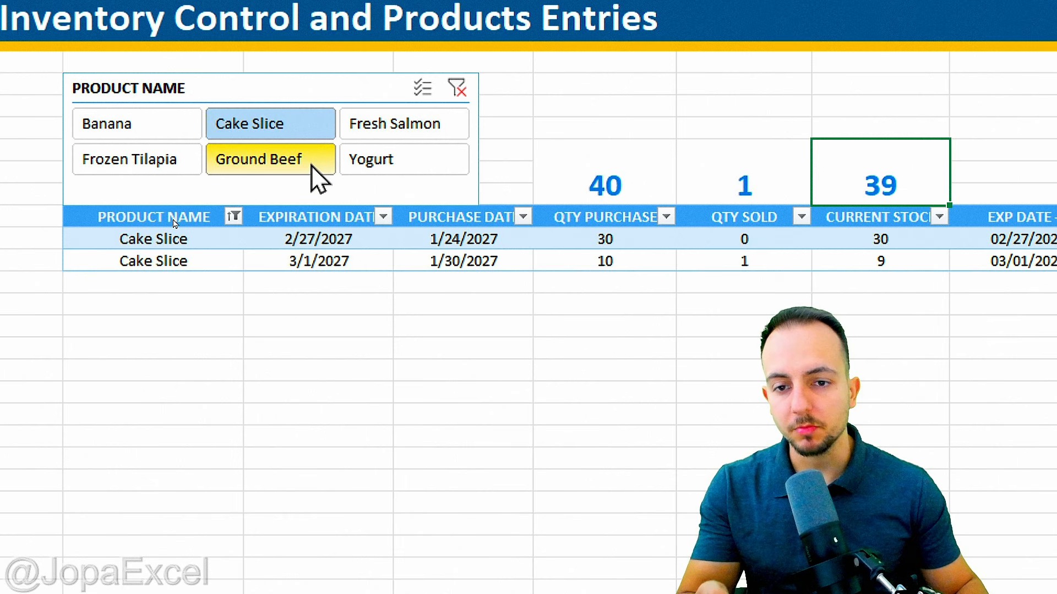
{"action": "left_click", "coordinate": [407, 160]}
{"action": "left_click", "coordinate": [431, 132]}
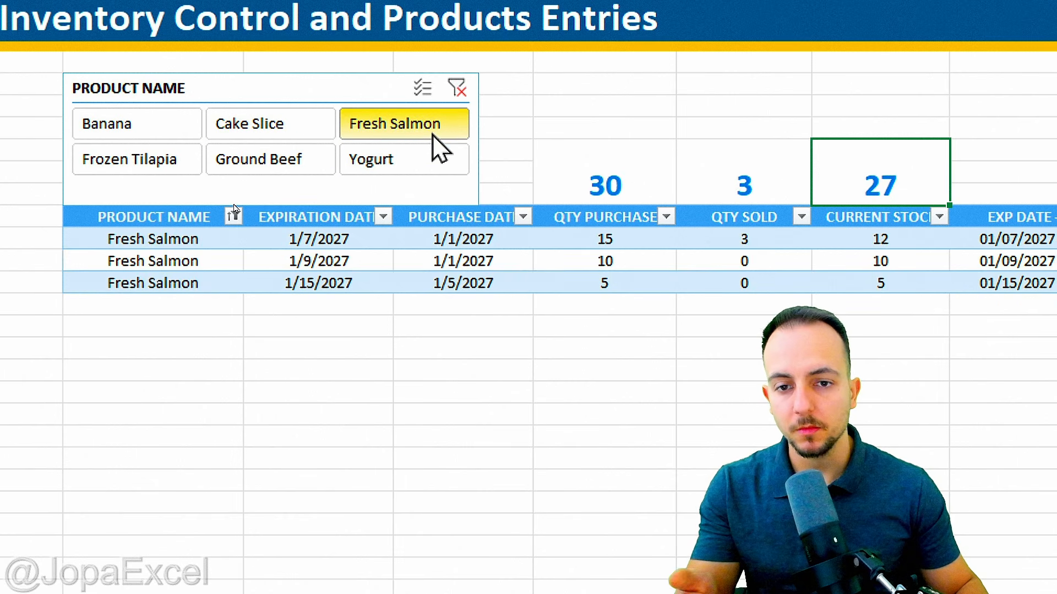
{"action": "left_click", "coordinate": [456, 88]}
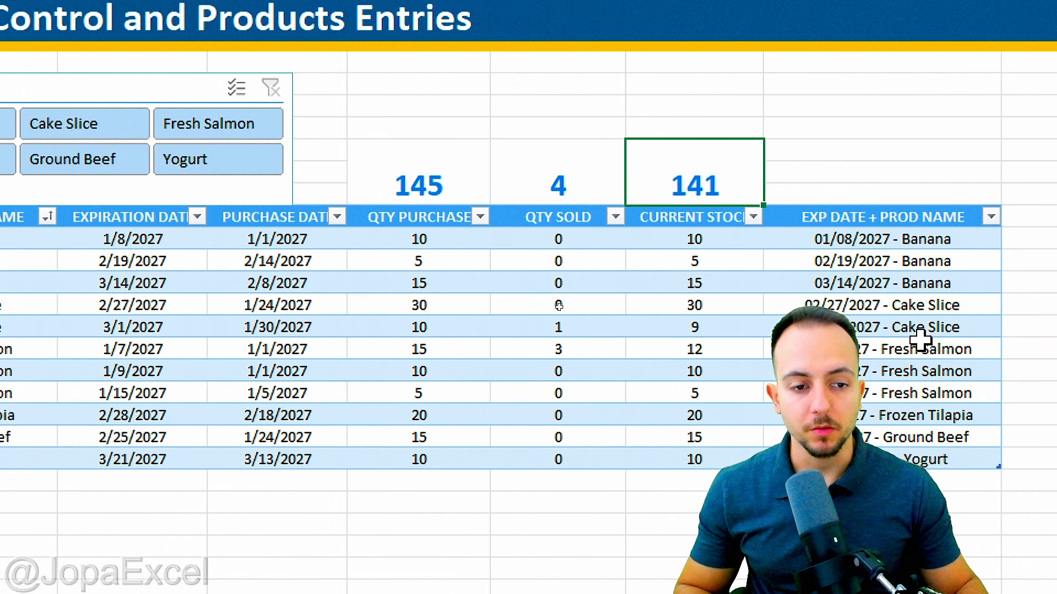